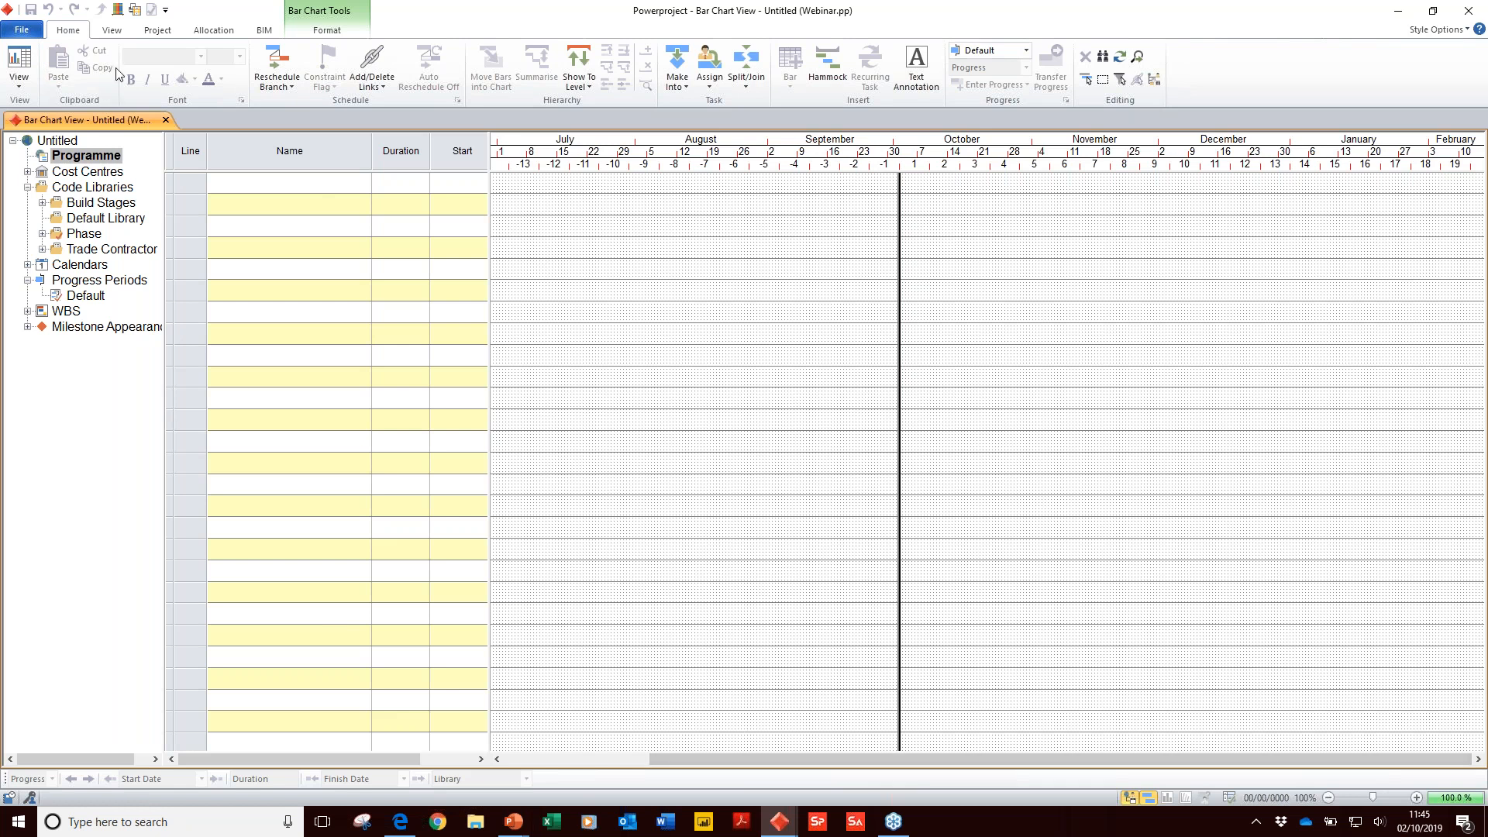
Step: Add the local IFC file Simple House Model from the BIM Models folder to the project and open the model
click(250, 35)
click(32, 66)
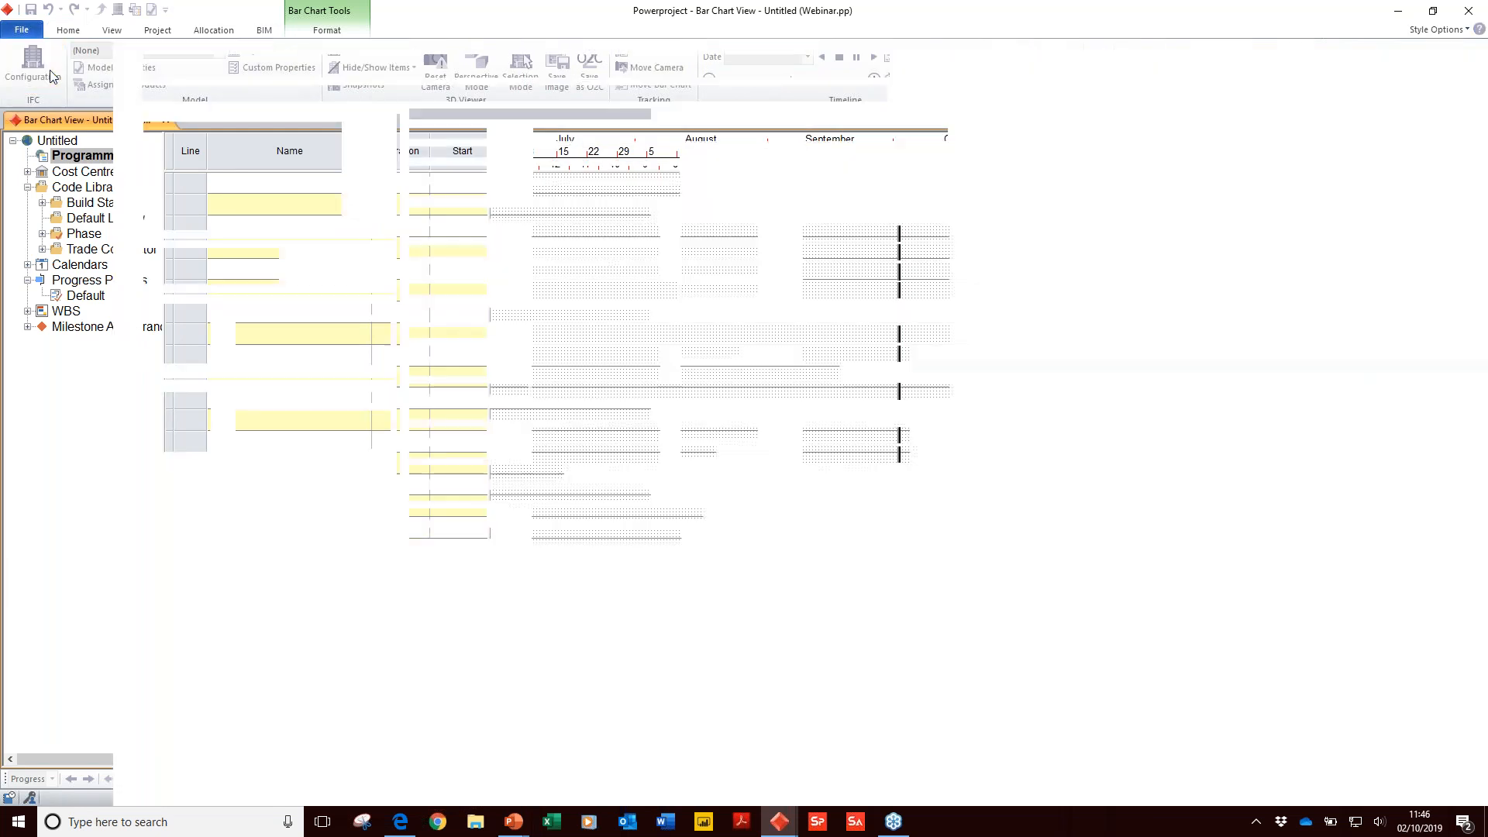
click(165, 148)
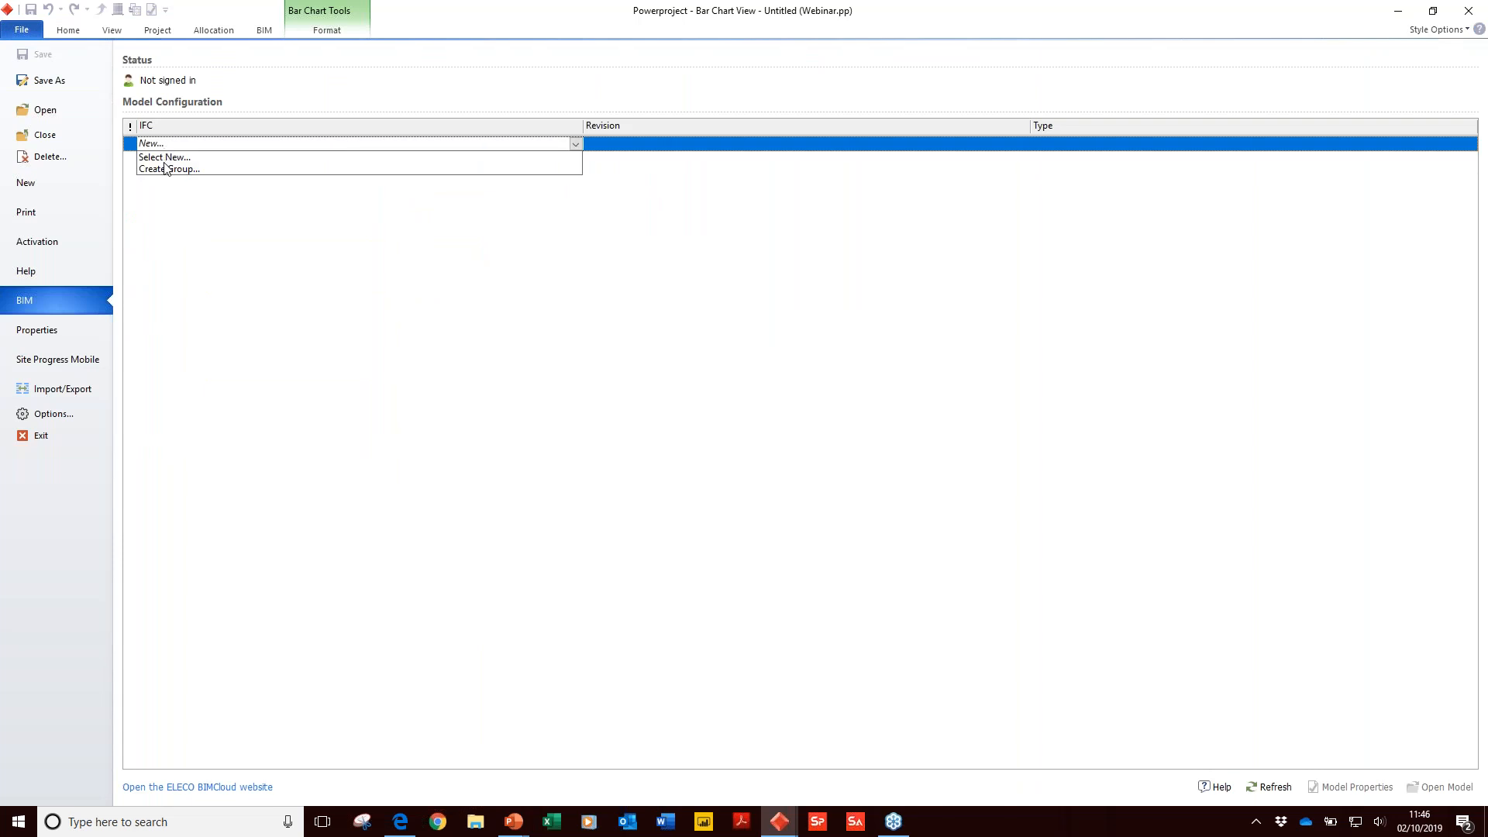
click(166, 157)
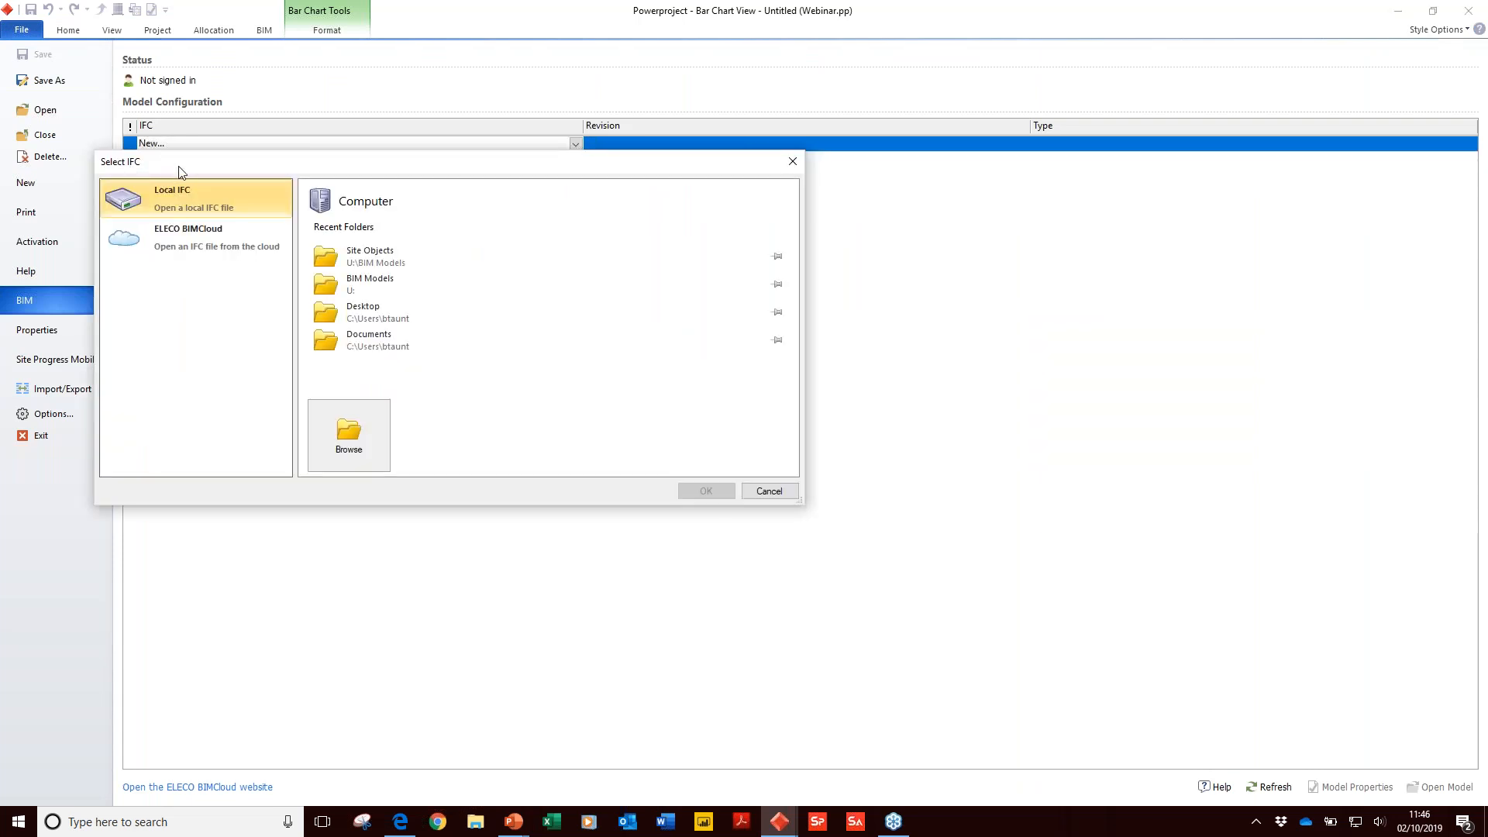
click(356, 286)
scroll(392, 310, down, 4)
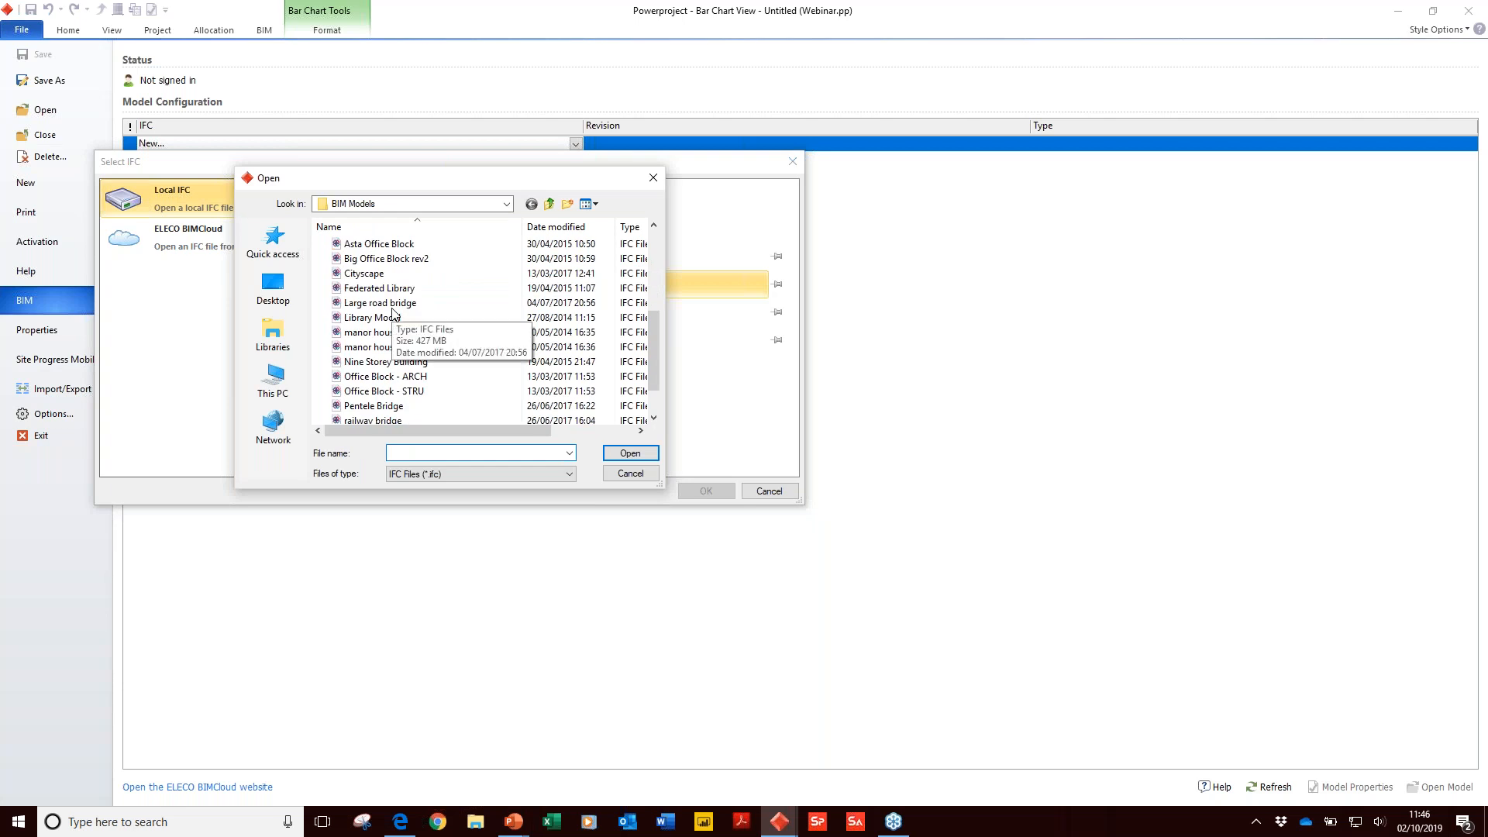
scroll(393, 312, down, 1)
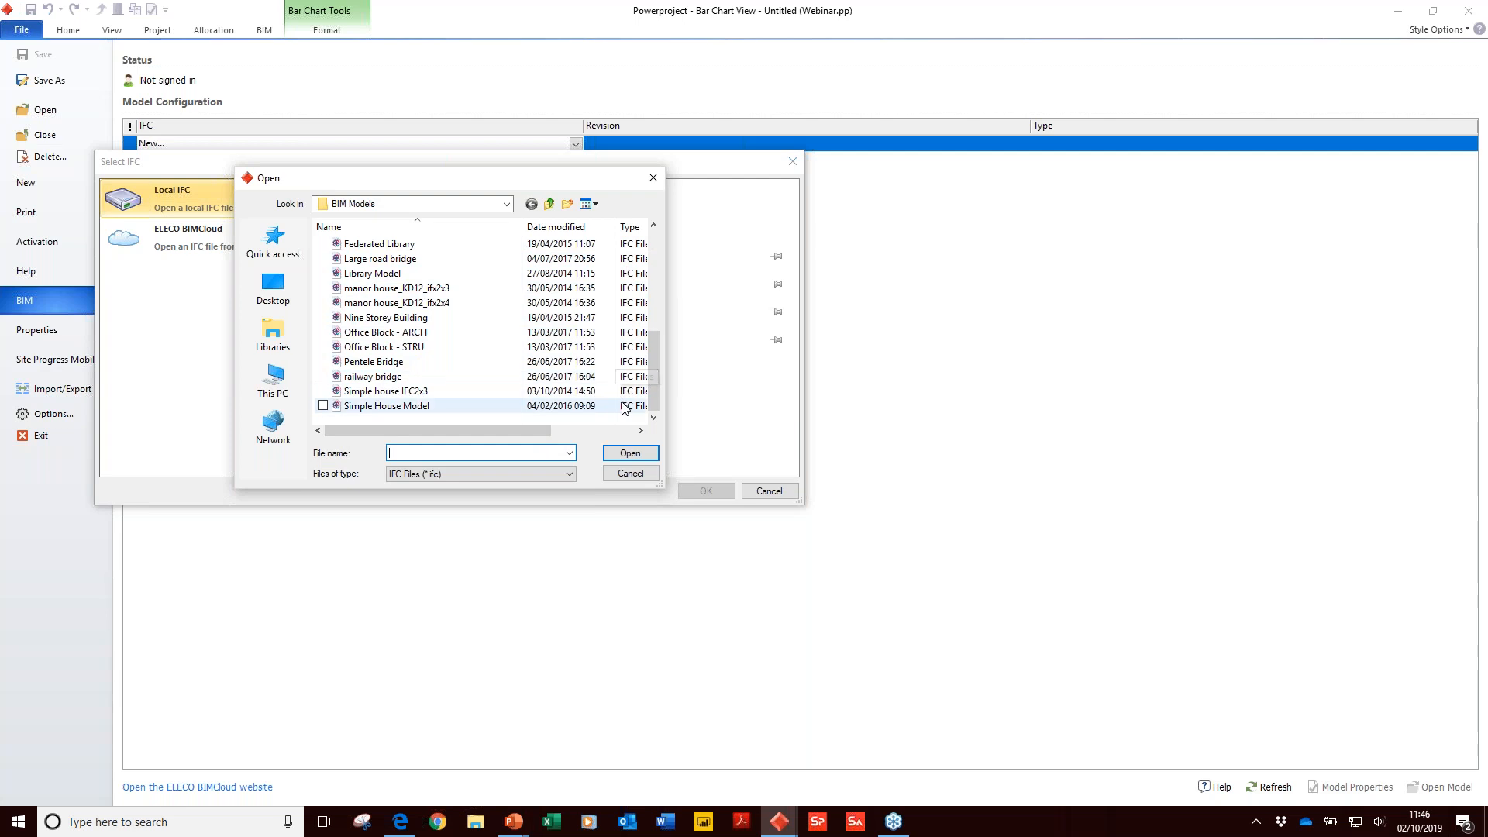
click(444, 405)
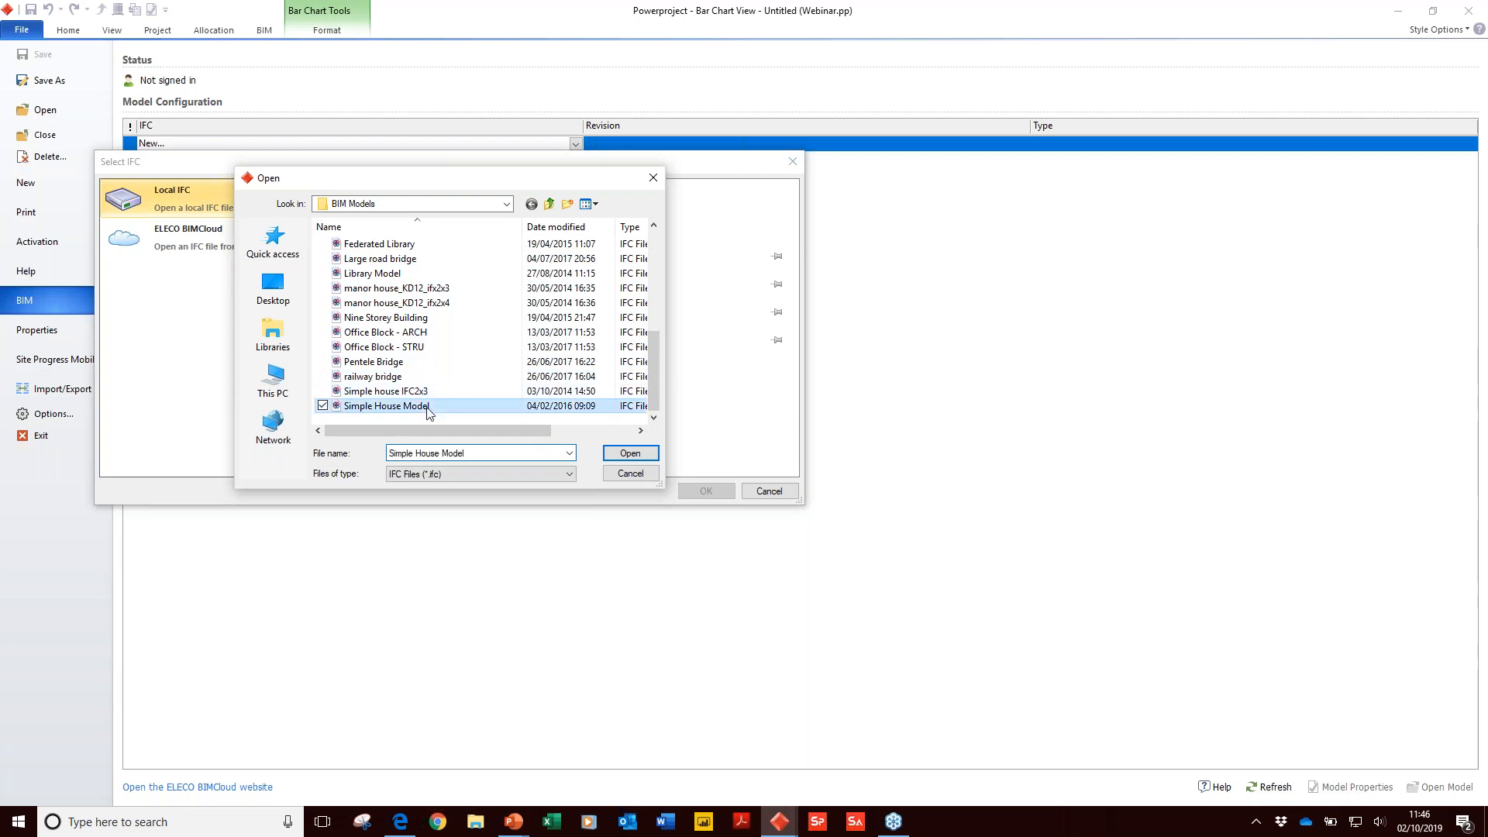
click(630, 453)
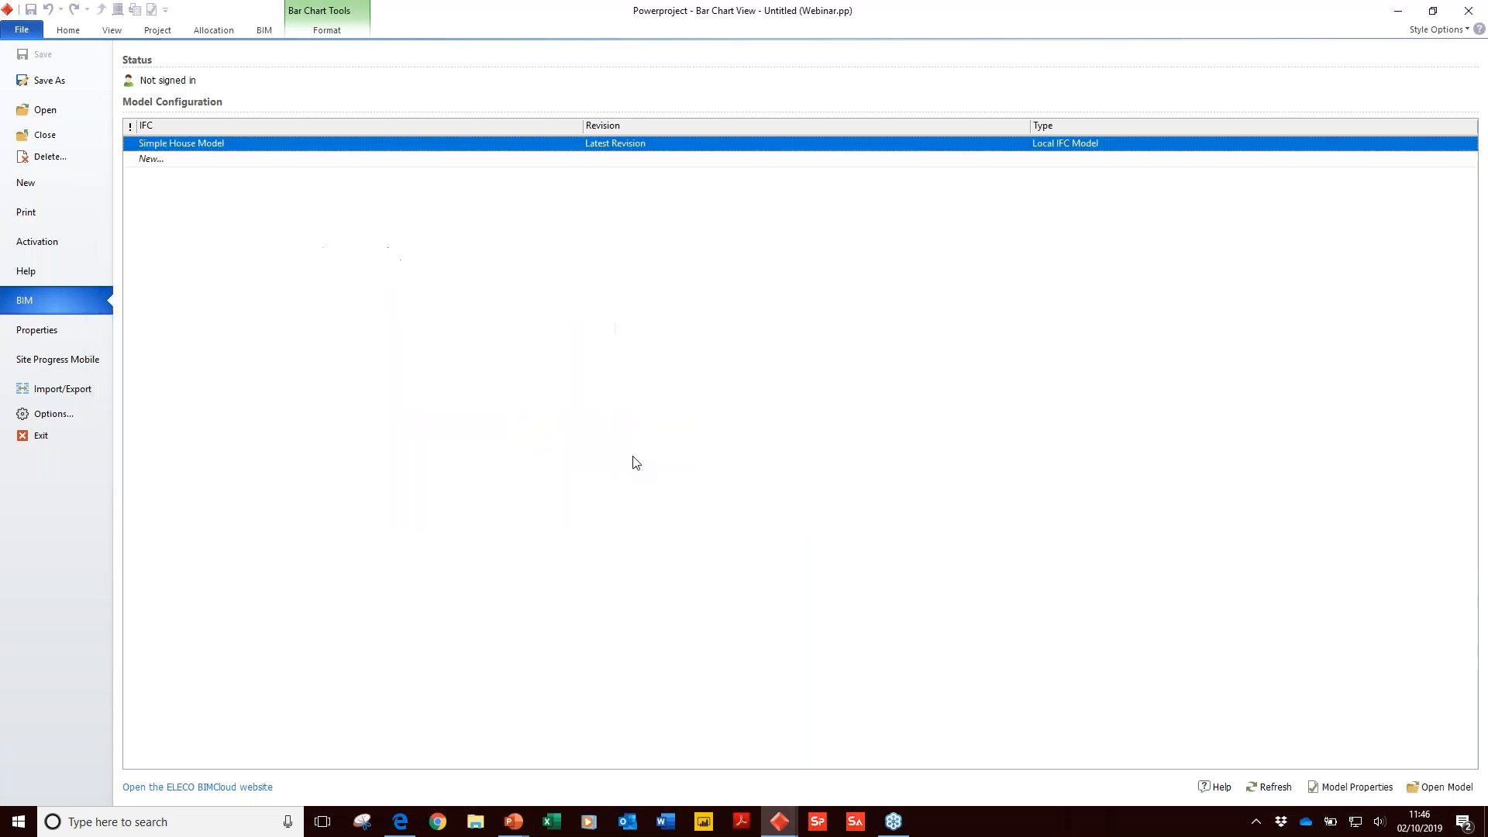
click(1442, 789)
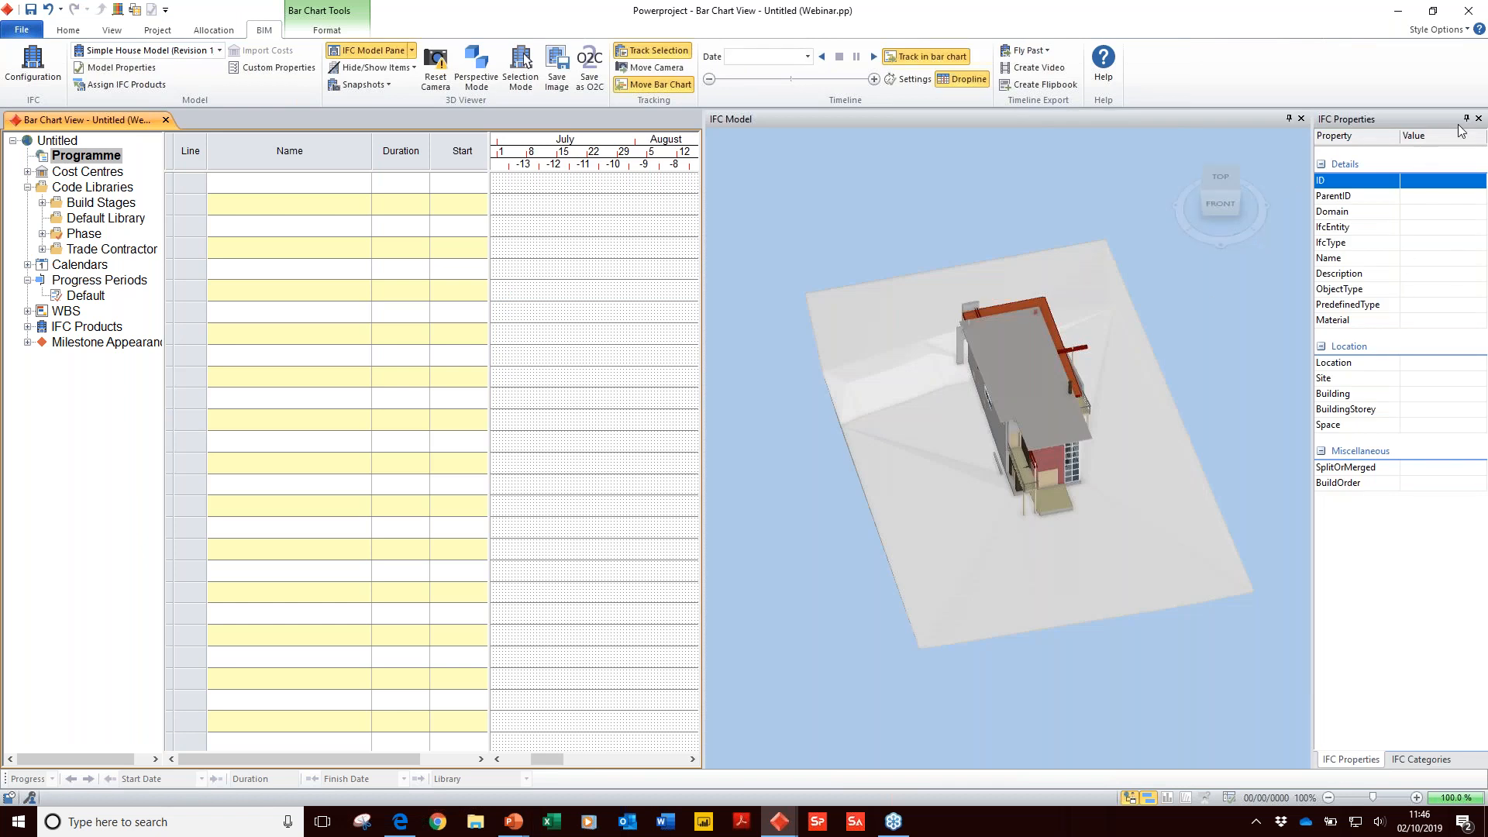
Step: Examine the IFC properties of the large roof slab and the freestanding side wall in the 3D model
drag(1149, 414, 1115, 431)
scroll(1052, 406, up, 5)
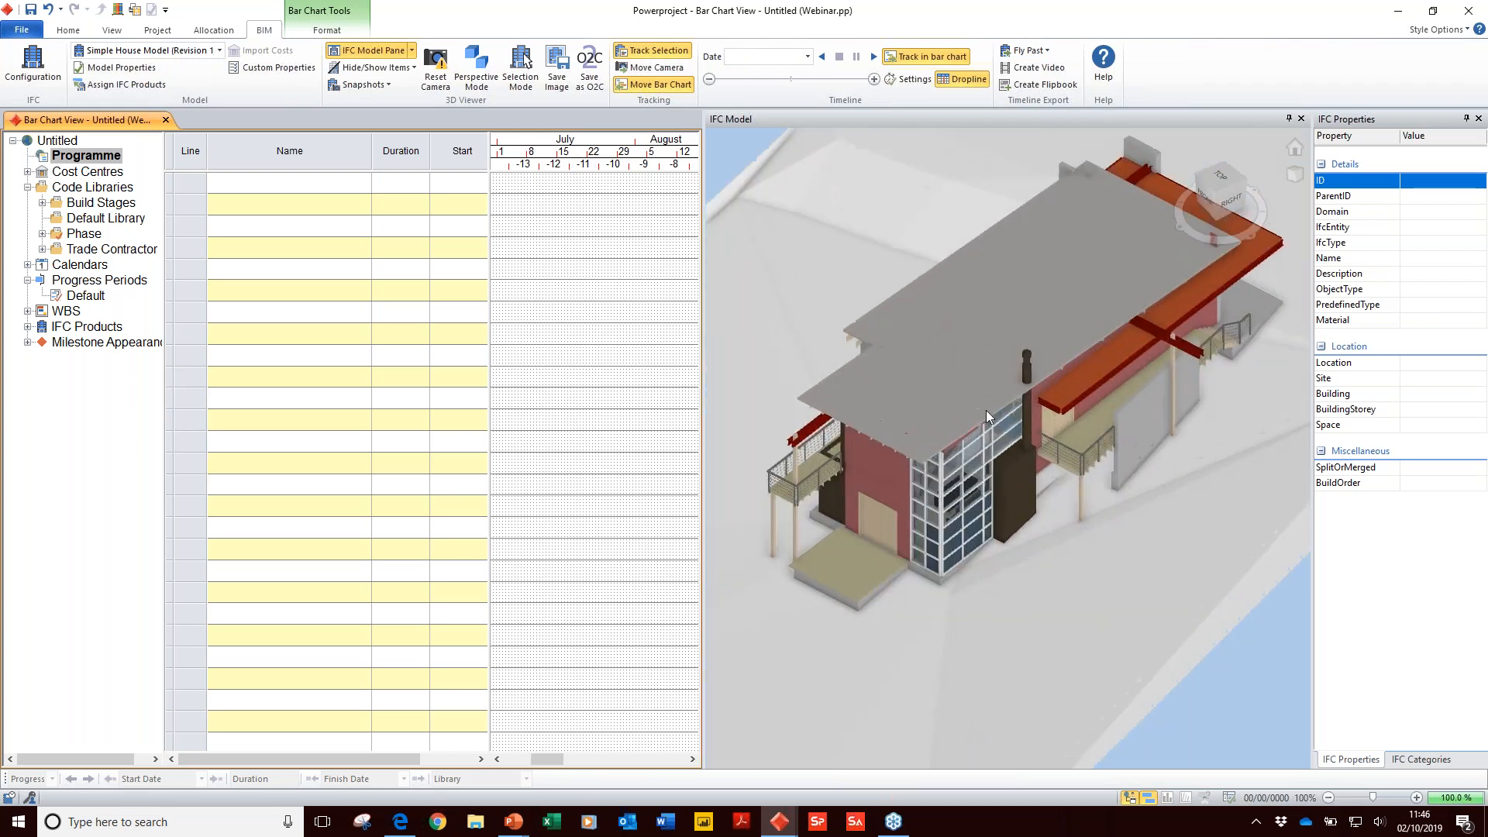
scroll(985, 408, up, 1)
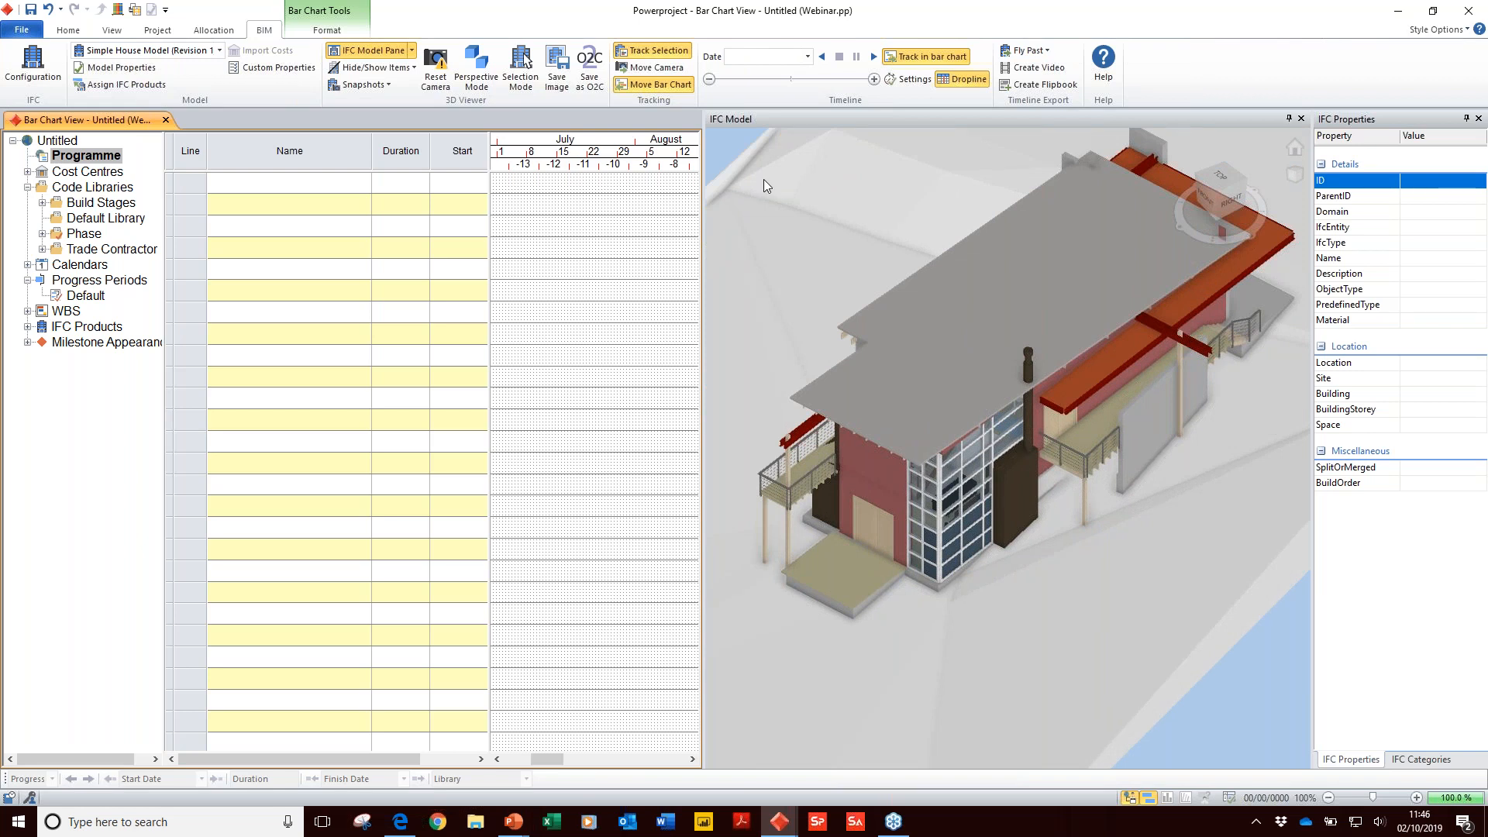
click(1087, 304)
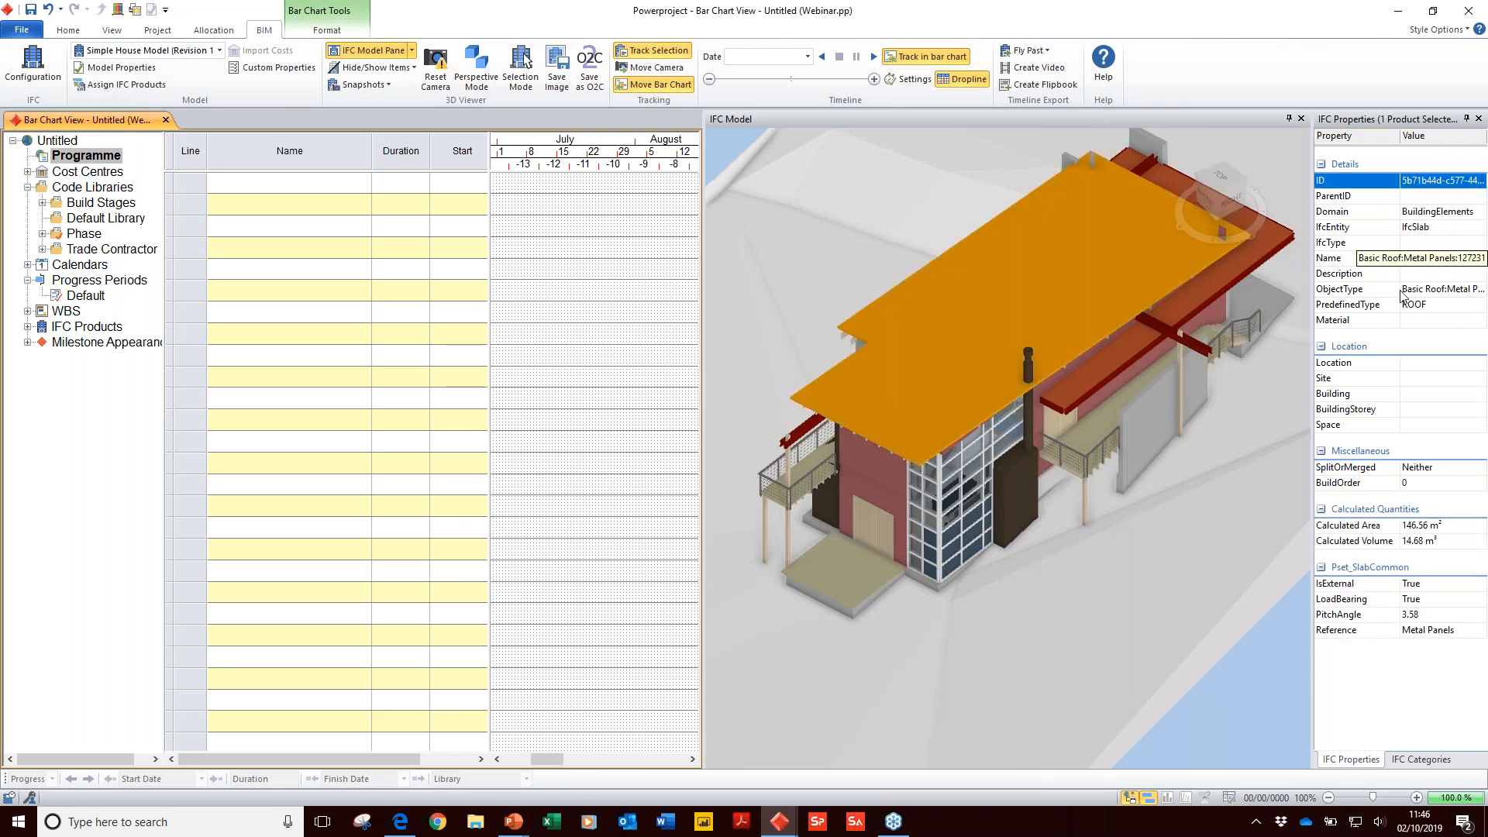
click(1133, 429)
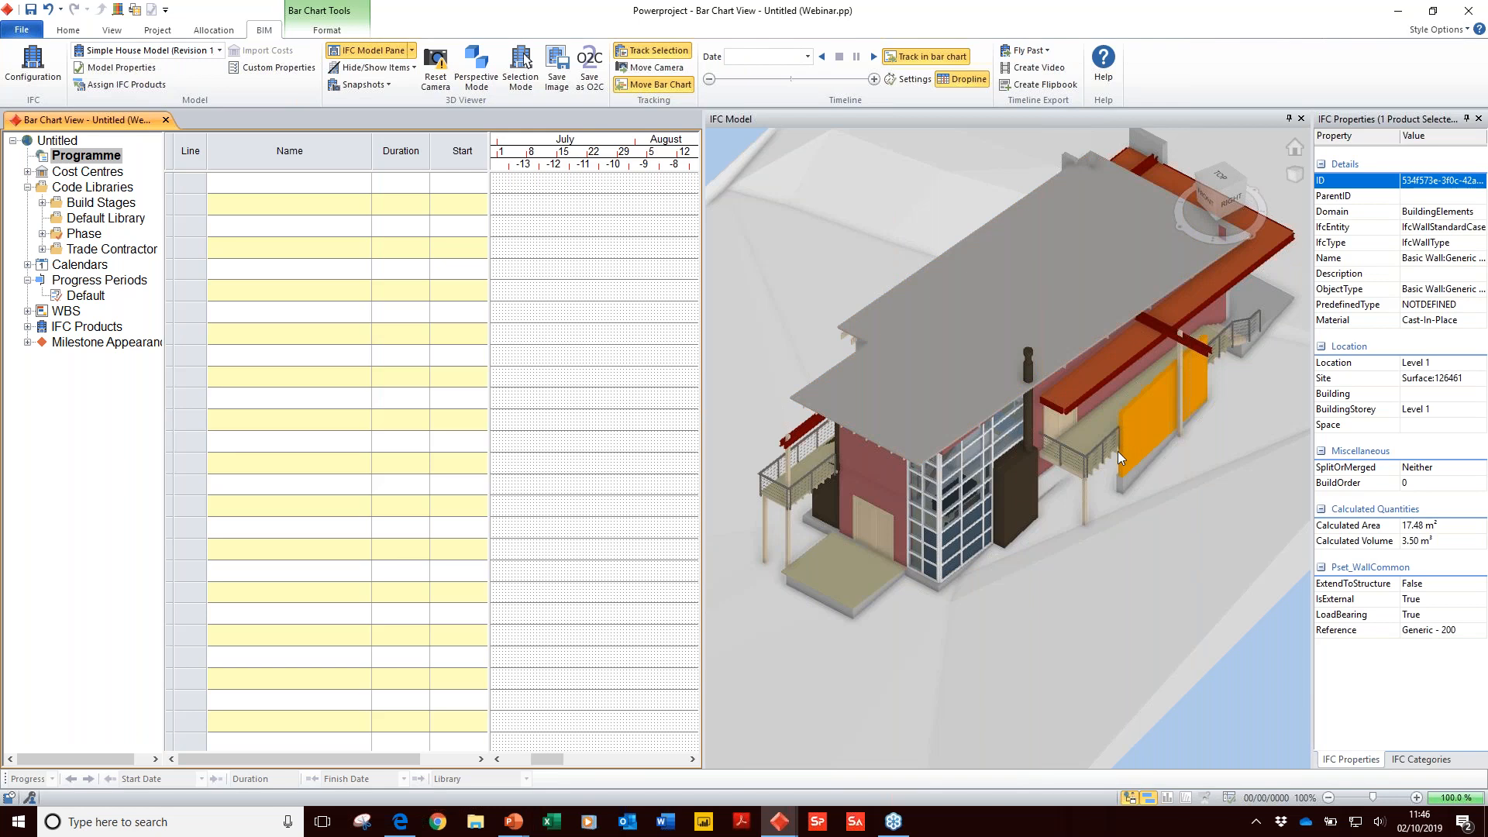
drag(1118, 451, 1117, 448)
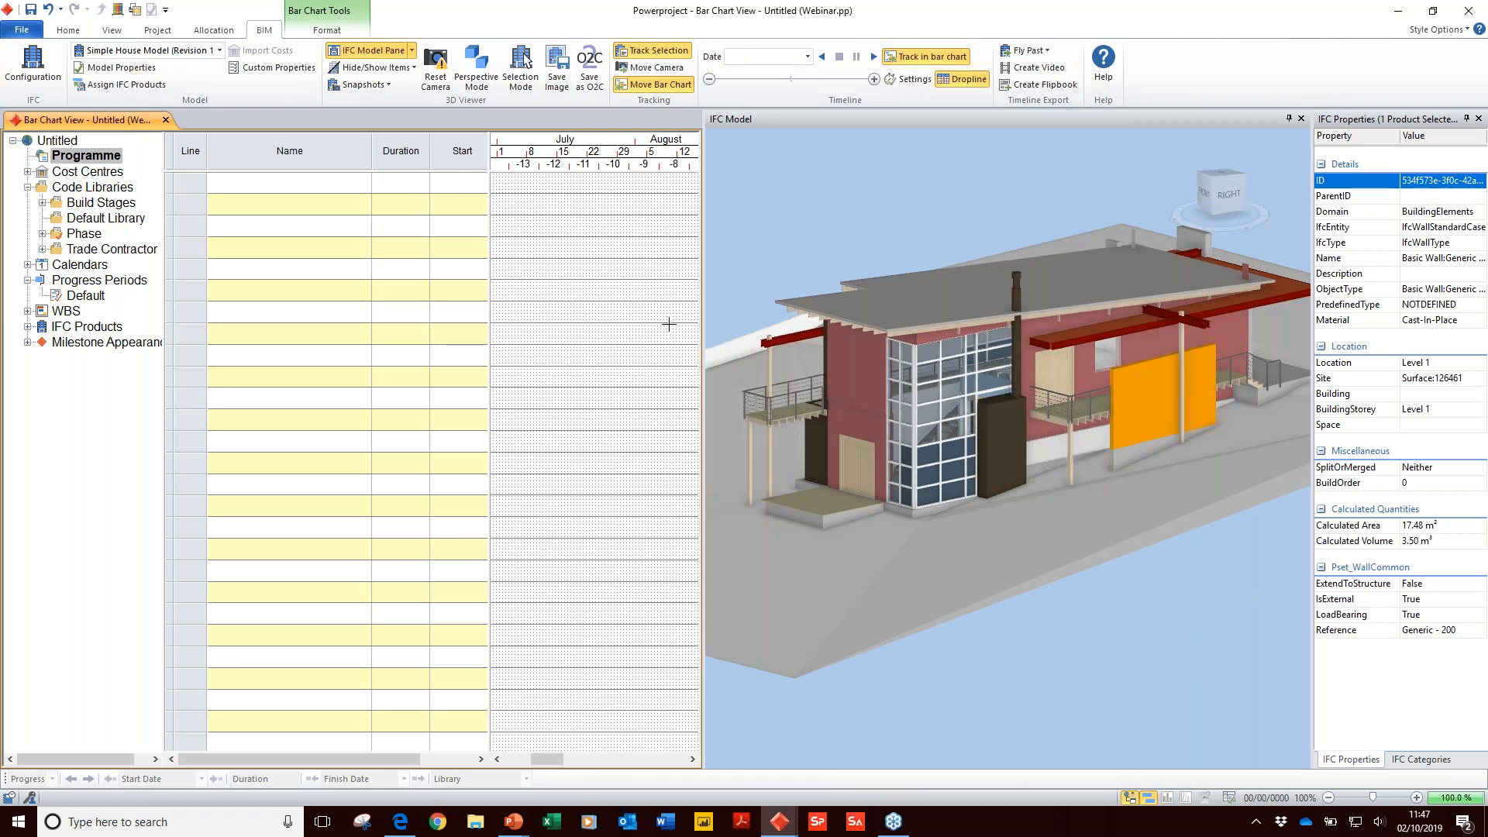
Step: Create a task starting 16 Jul from the entrance's finish floor slab and turn off the progress line in the bar chart
click(836, 504)
scroll(835, 505, up, 3)
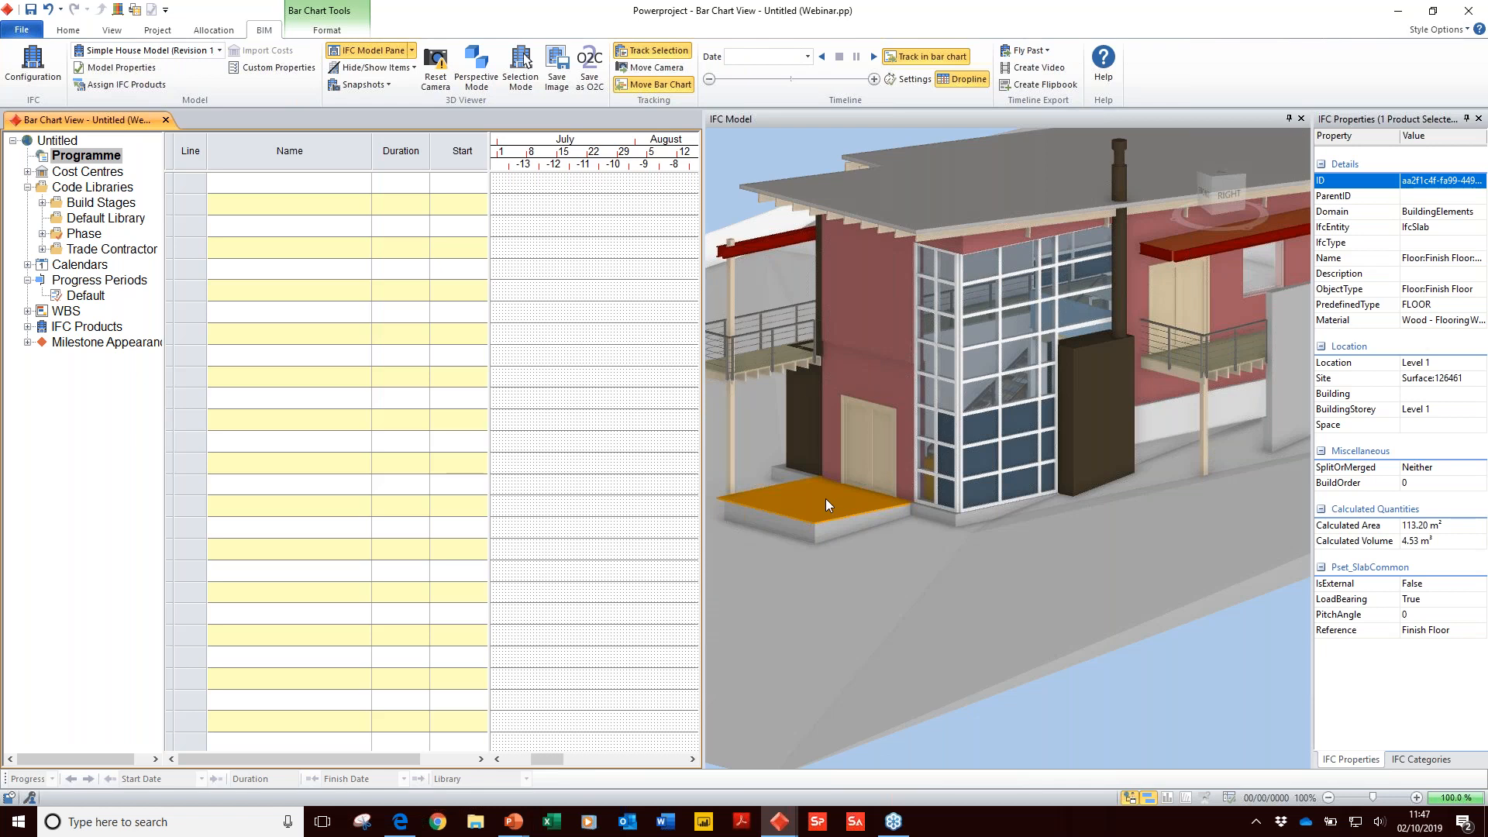
drag(716, 391, 566, 190)
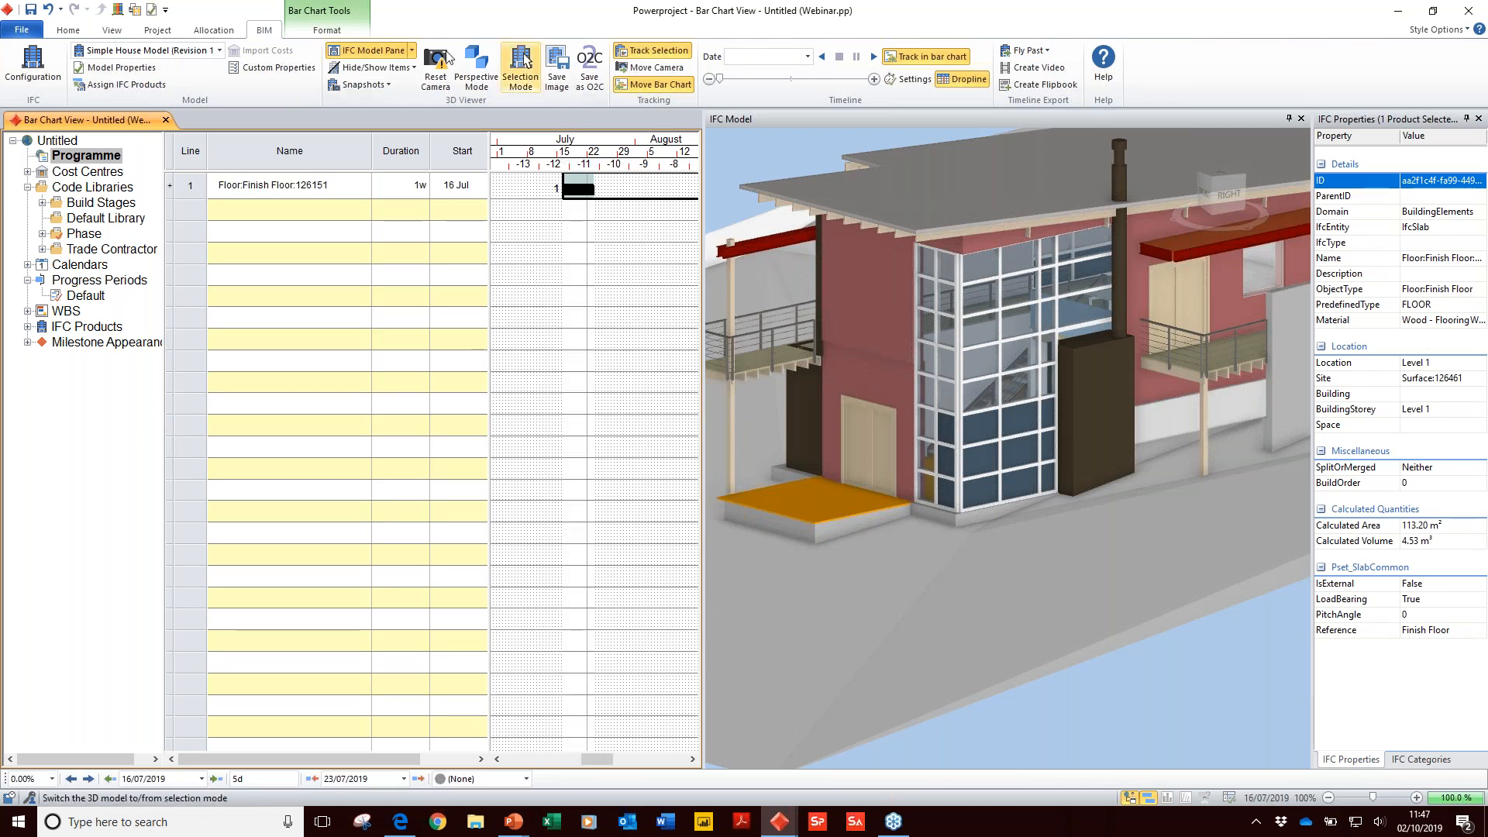
click(326, 29)
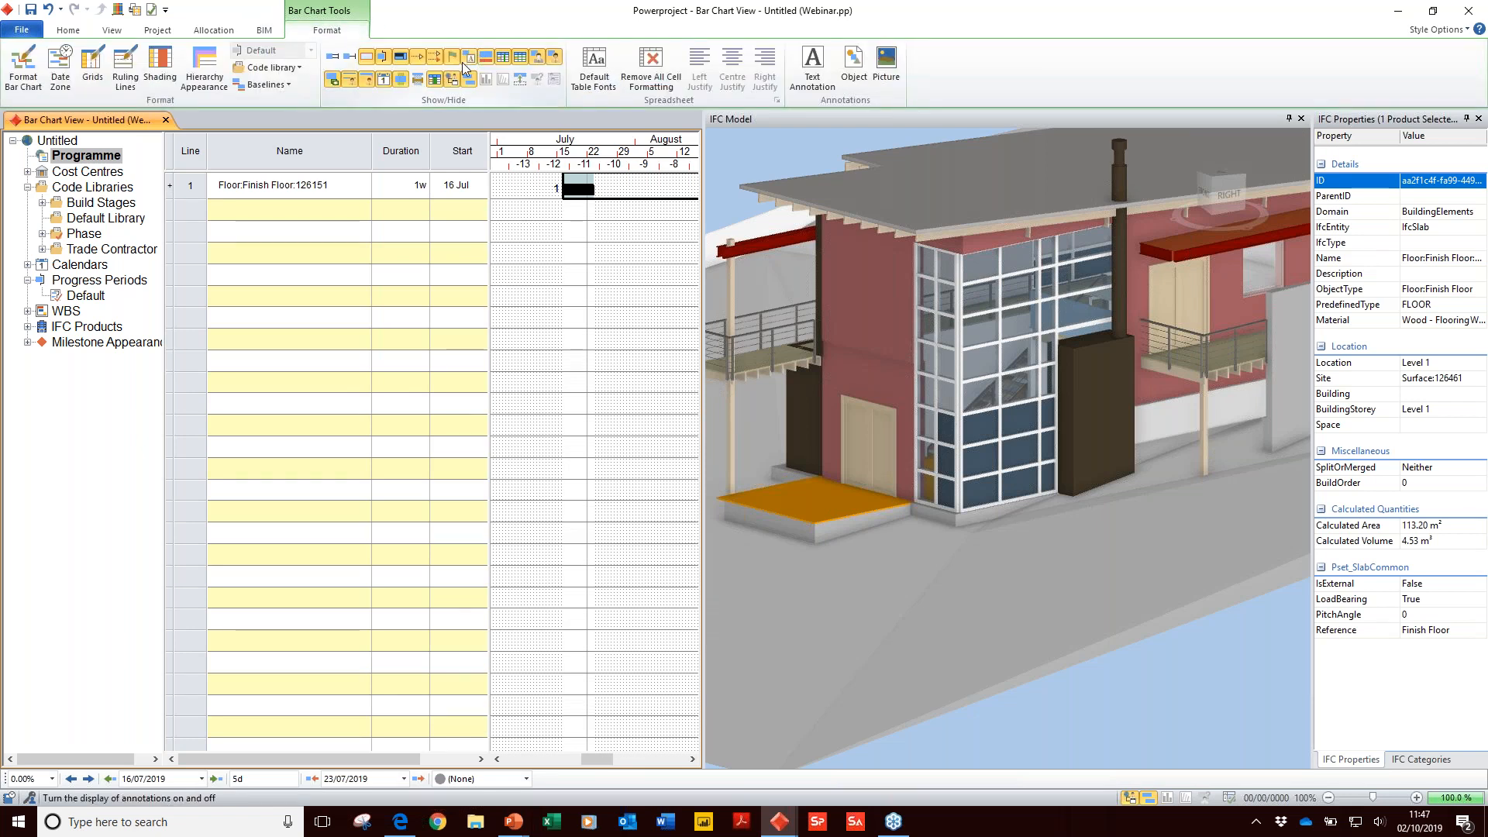
click(383, 59)
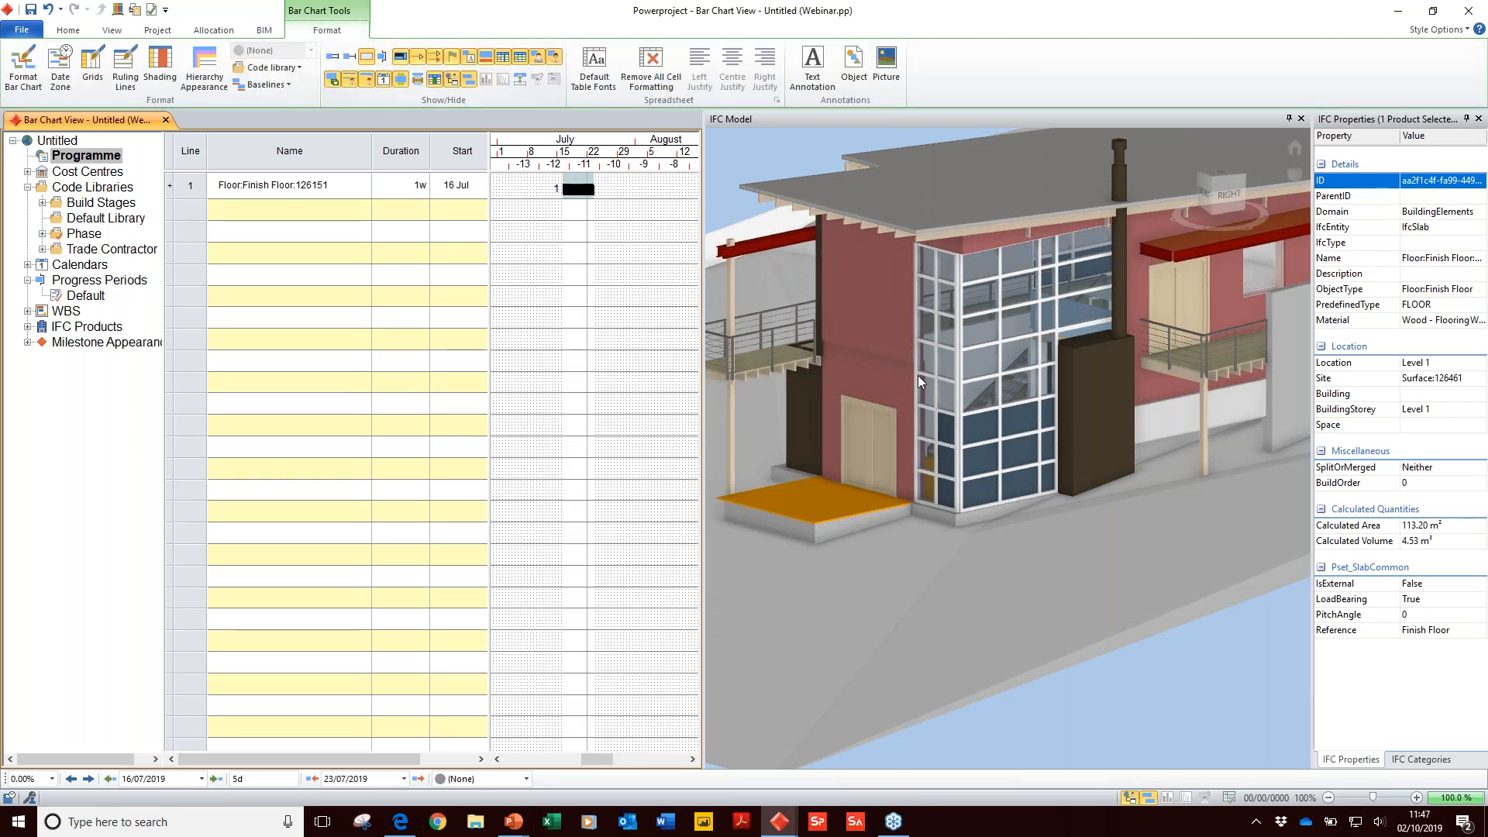
Step: Create two more tasks from model products: the fireplace starting 24 Jul and the freestanding generic wall starting 02 Aug
click(1109, 415)
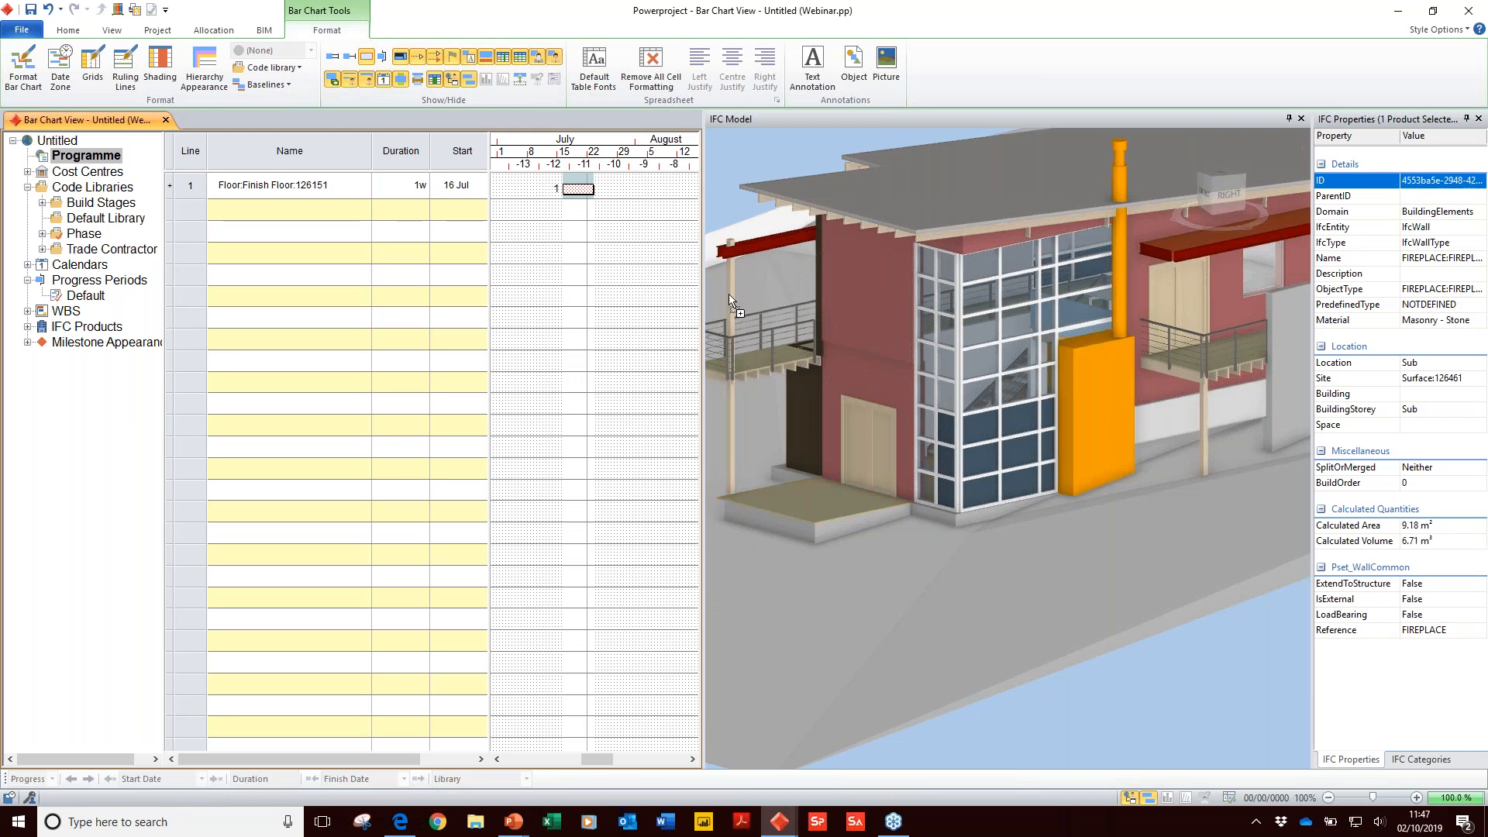
drag(599, 206, 601, 208)
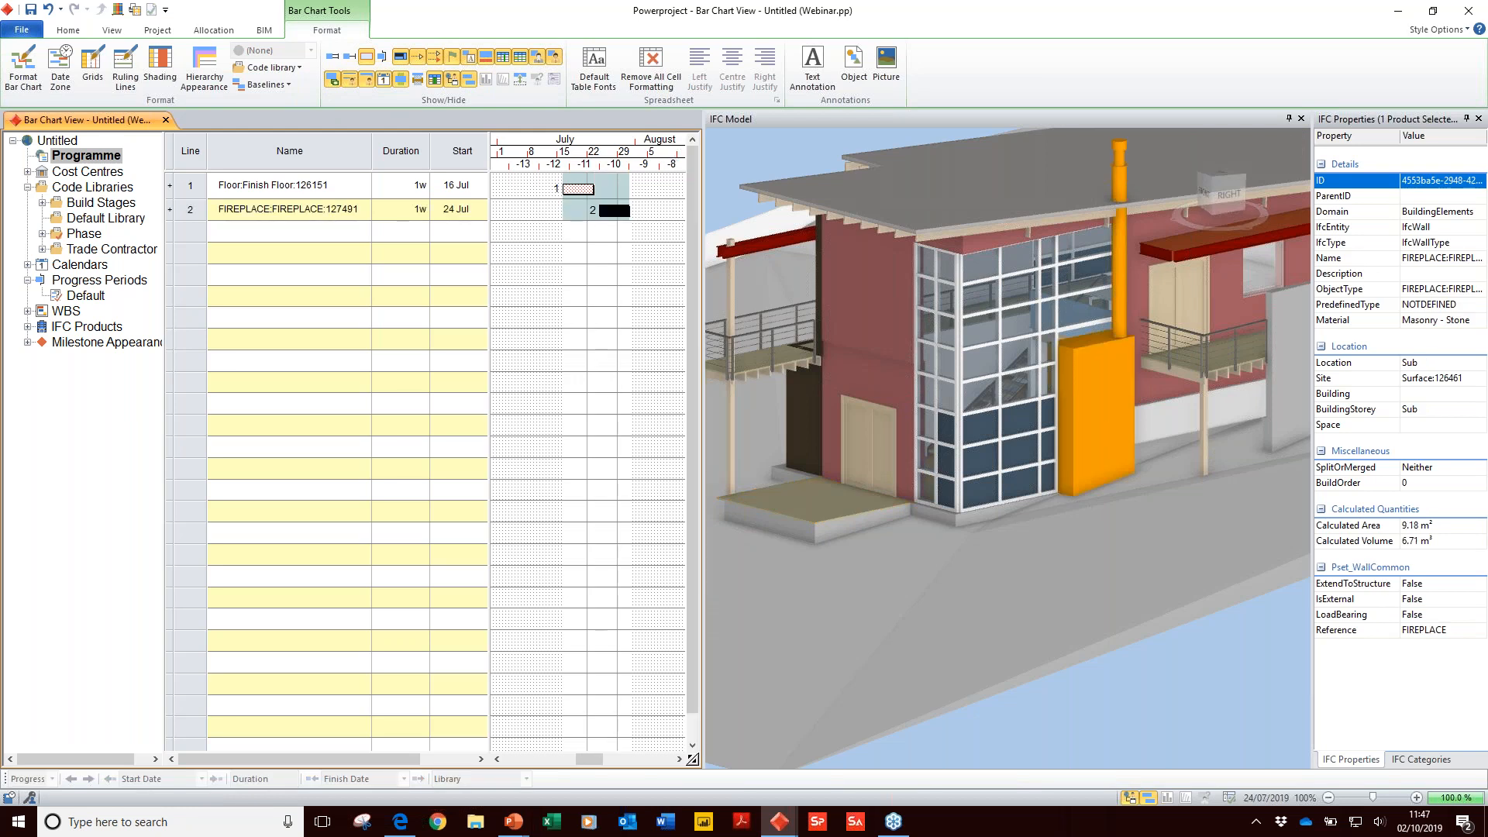
click(1299, 350)
drag(1291, 358, 643, 233)
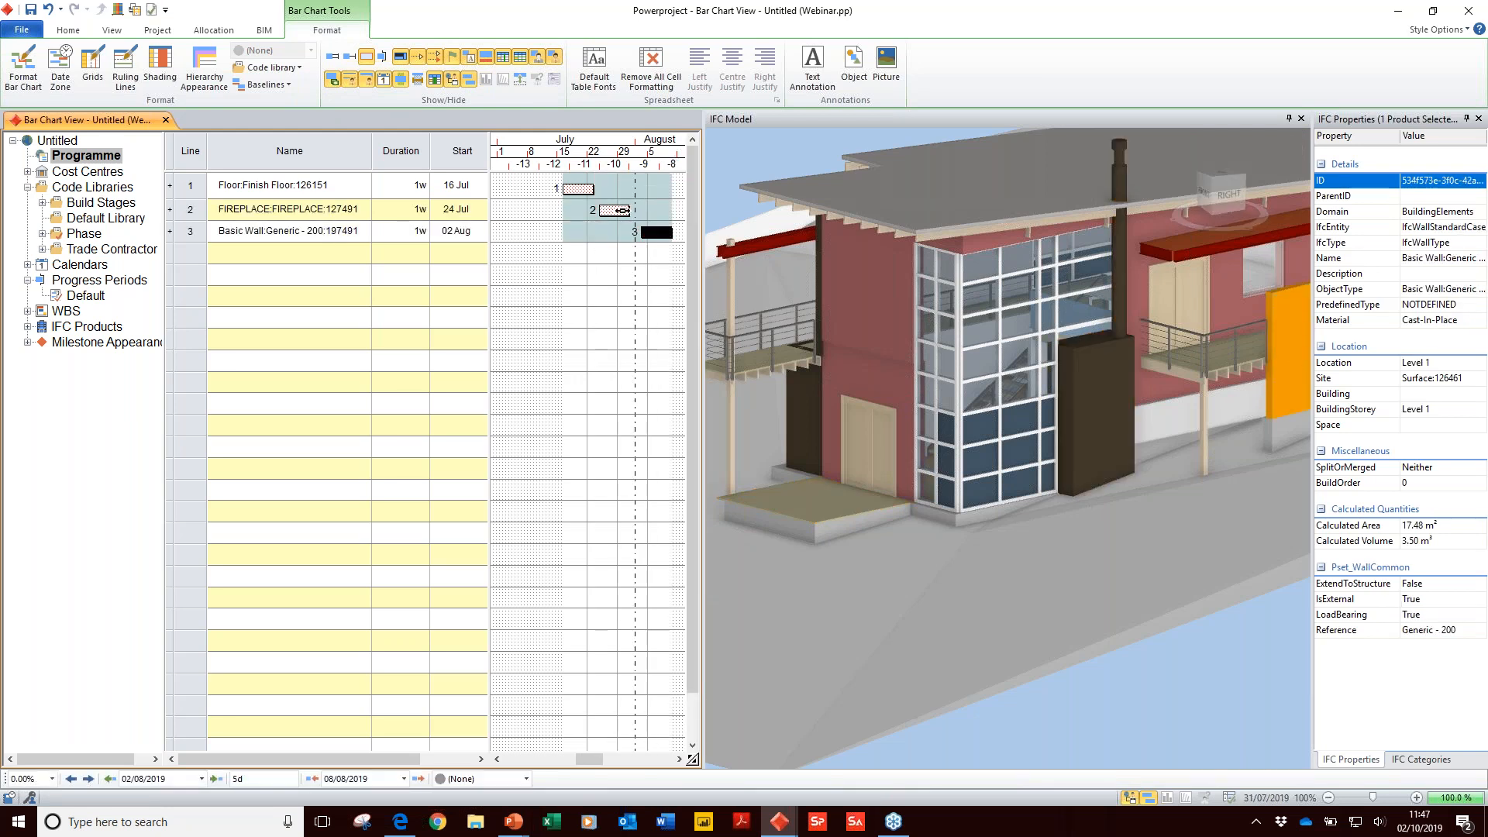
Step: Check the links between the bar chart and the model by selecting each of the three tasks and the fireplace product
click(620, 210)
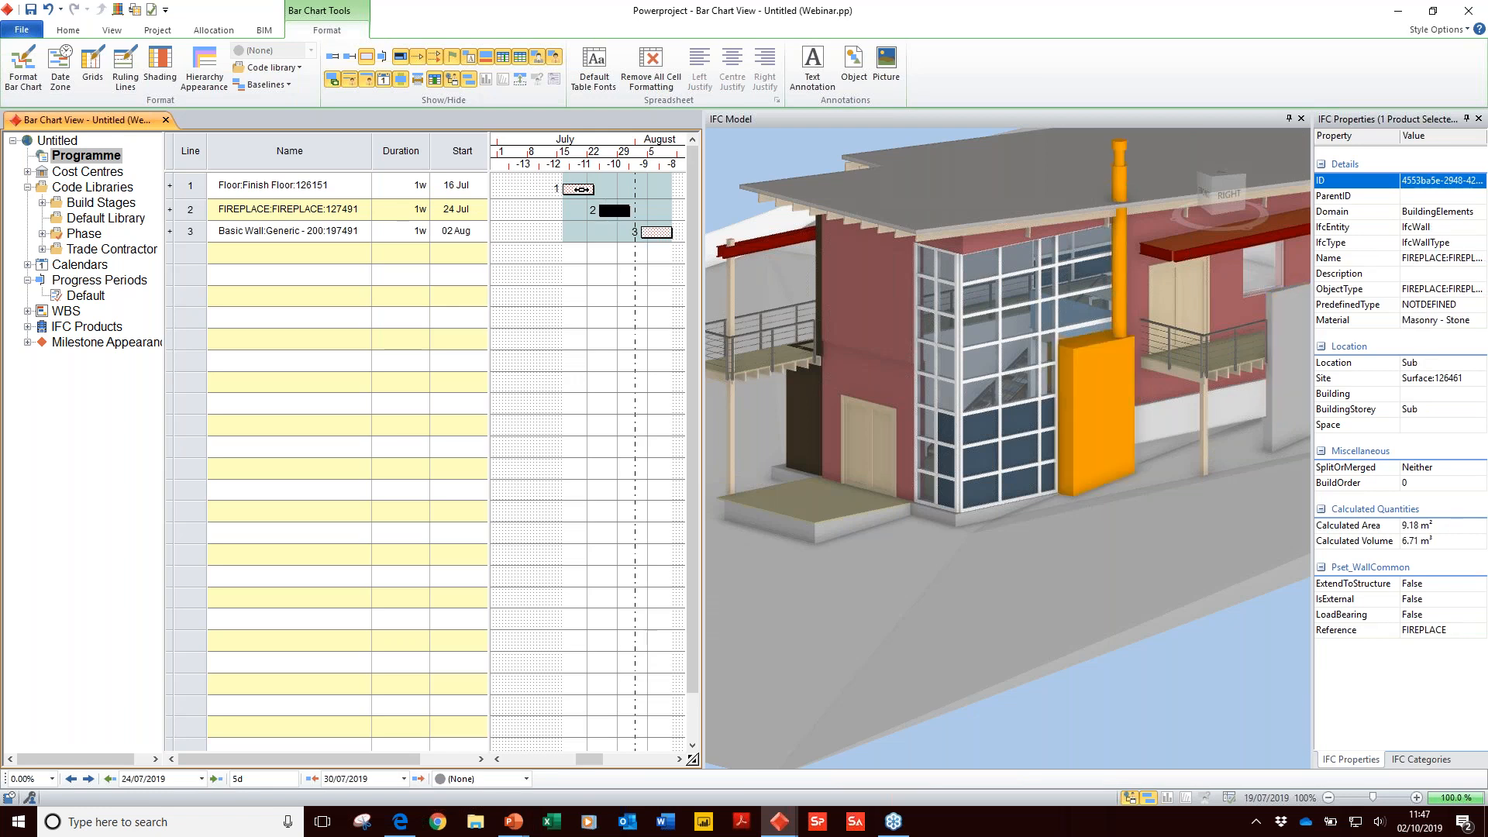
click(581, 189)
click(615, 211)
click(651, 233)
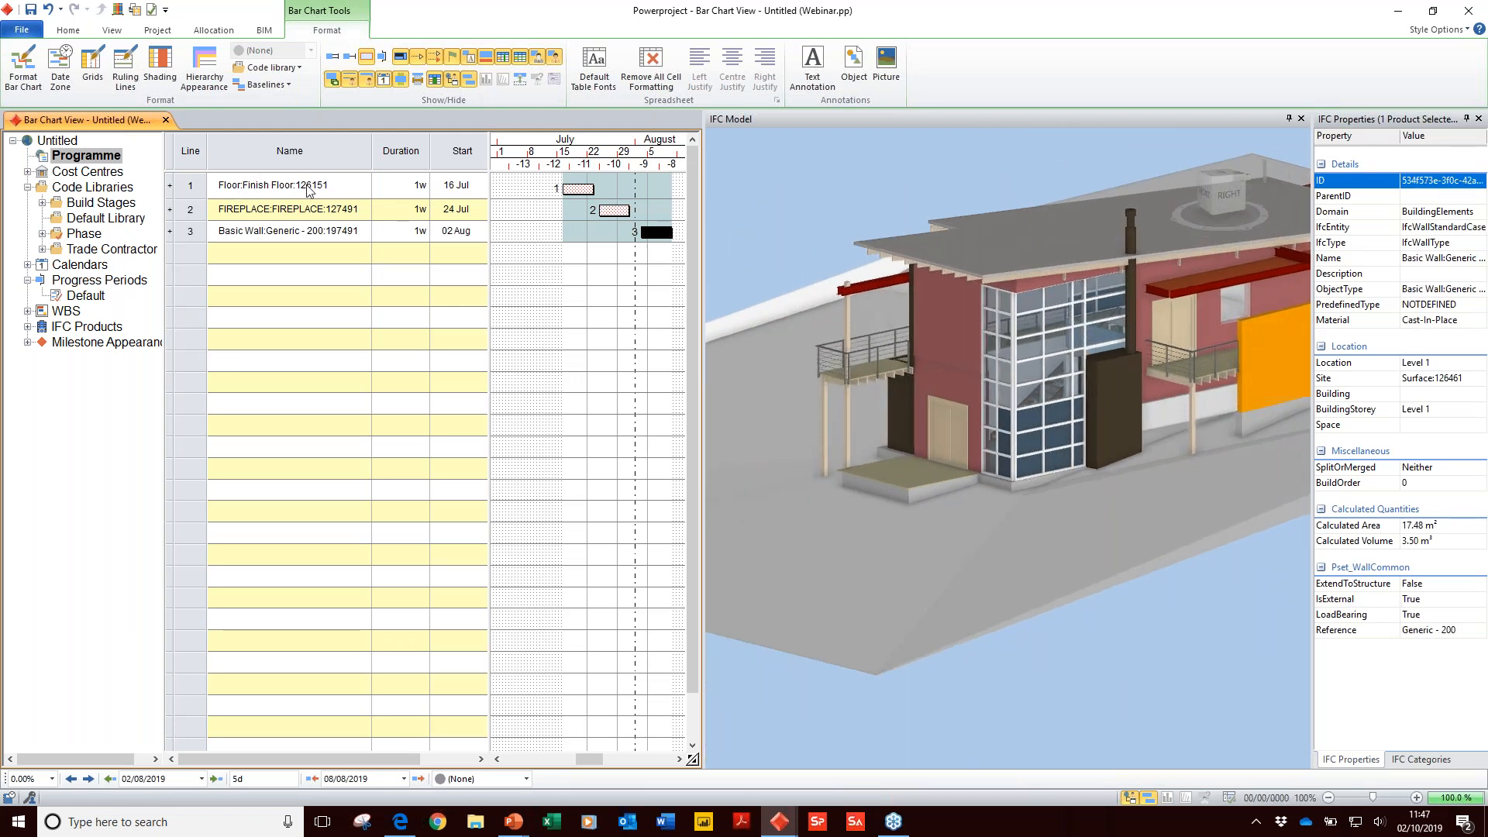
click(1118, 365)
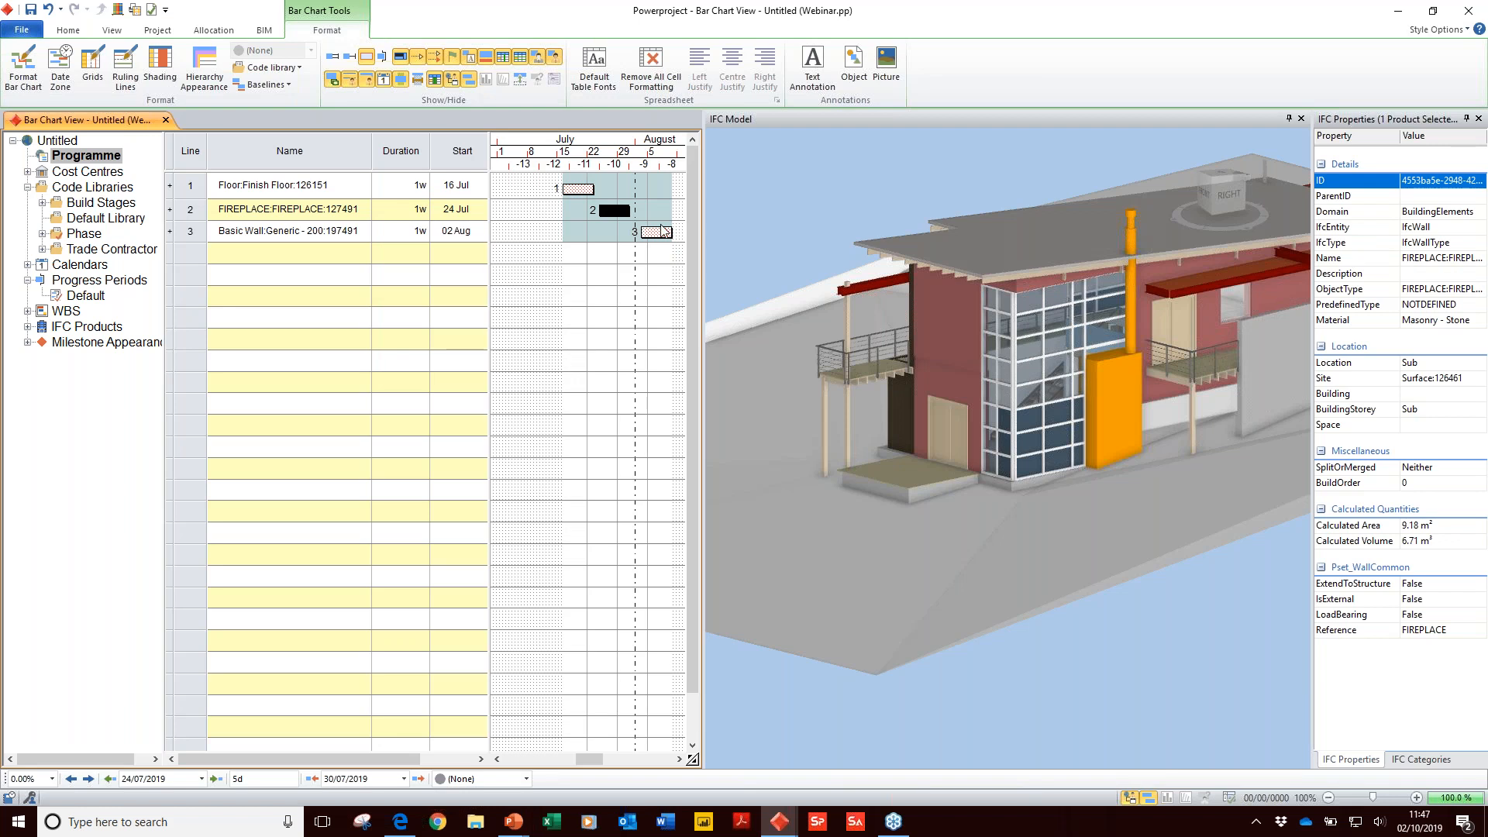
Step: Rename the fireplace task as Chimney1 and set its duration to 3d
click(352, 214)
click(354, 215)
drag(354, 211, 217, 209)
text(Chimney1)
key(Tab)
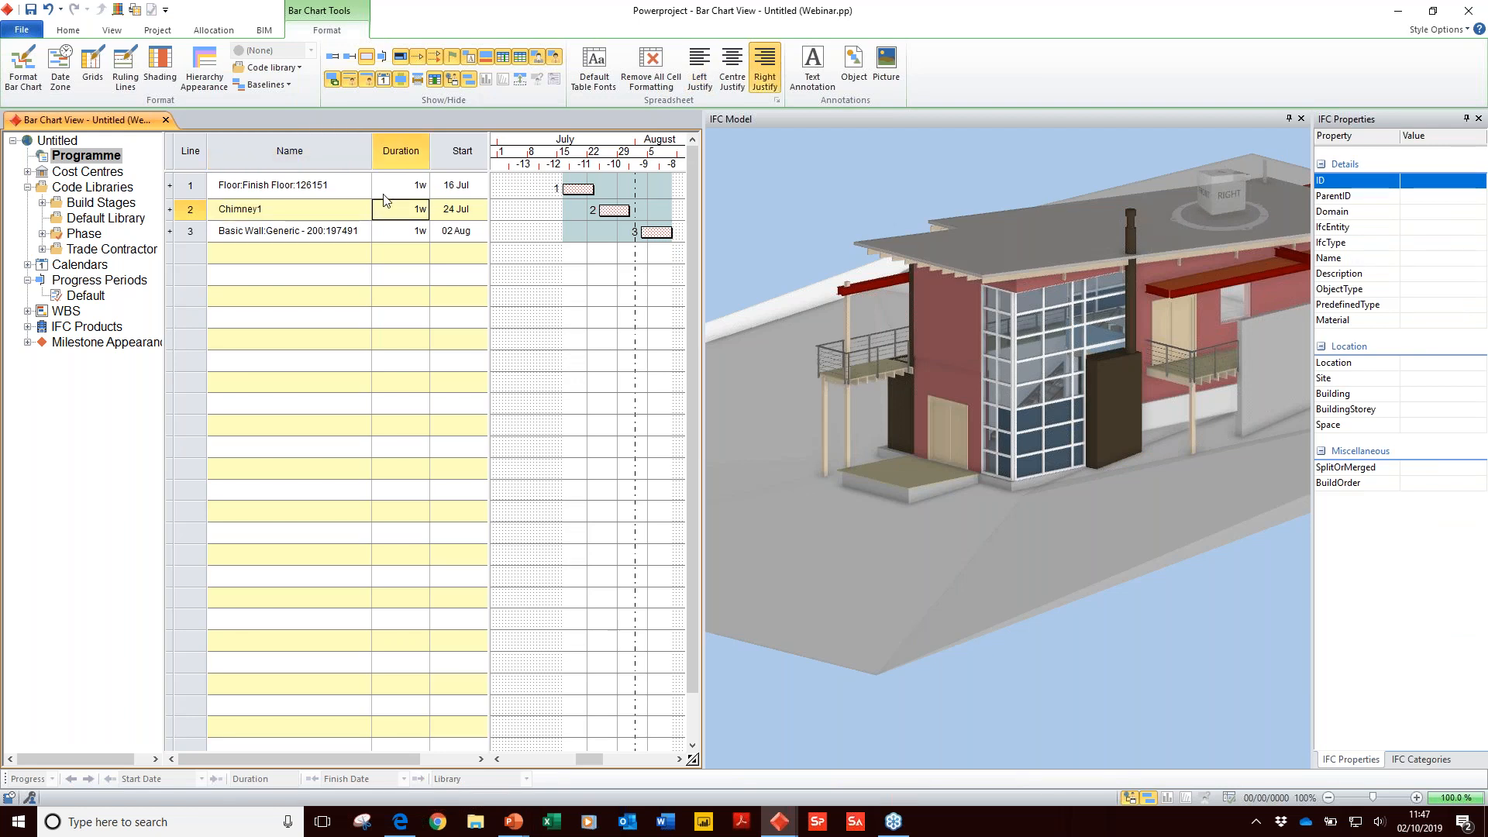
key(Return)
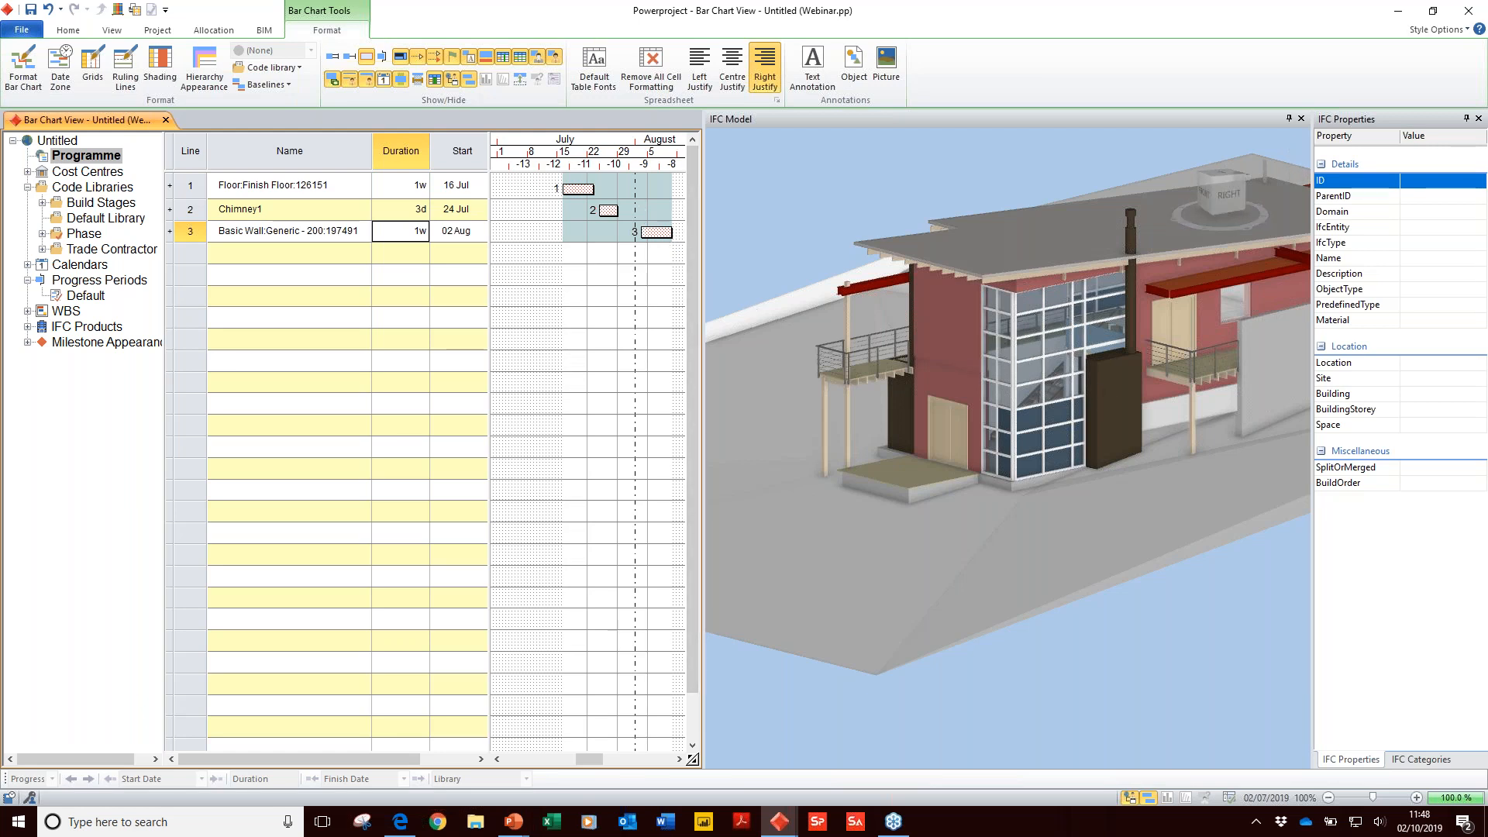
Step: Draw three tasks on lines 4 to 6, about 1w 3d, 1w 4d and 1w 1d long, named T4, T5 and T6
mouse_move(526, 254)
mouse_down()
mouse_move(576, 258)
mouse_move(647, 299)
mouse_up()
click(299, 258)
click(297, 252)
key(Return)
text(T5)
key(Return)
text(T6)
key(Return)
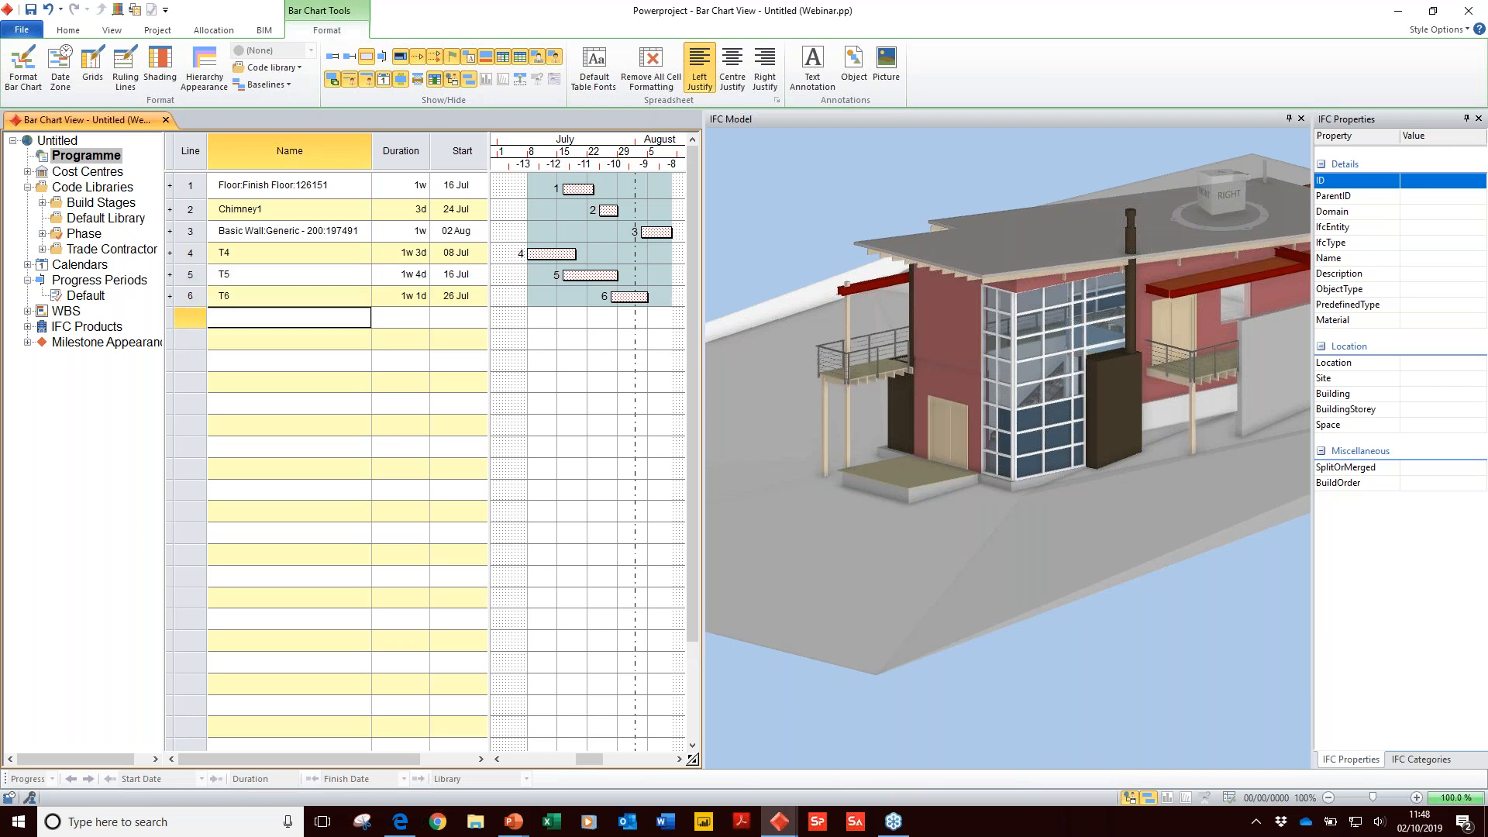
Step: Assign the lower exterior brick wall around the entrance door to task T4
click(960, 375)
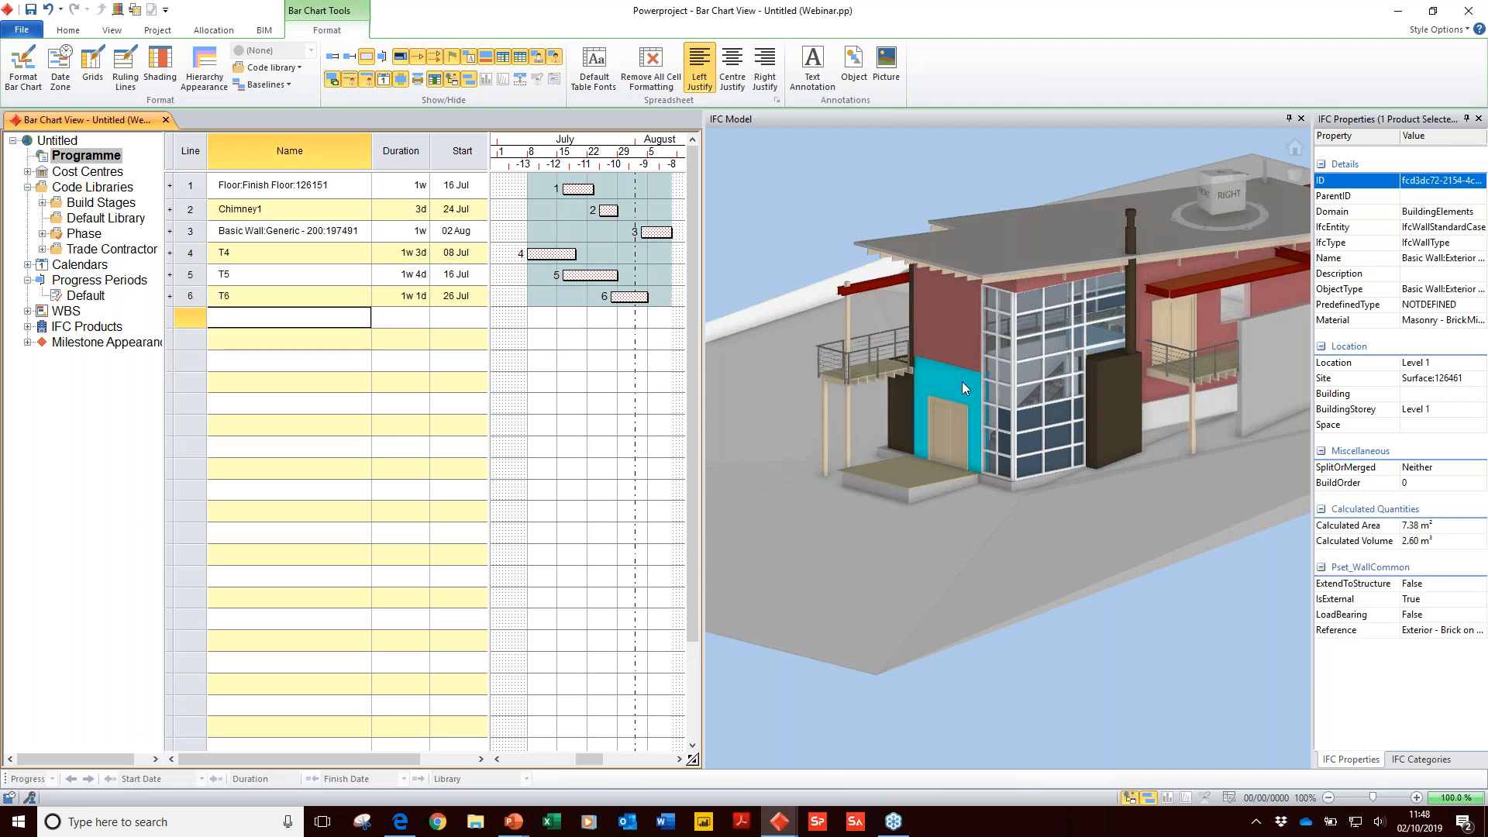
drag(829, 365, 680, 320)
mouse_move(971, 404)
mouse_down()
mouse_move(943, 384)
mouse_move(954, 384)
mouse_move(567, 261)
mouse_up()
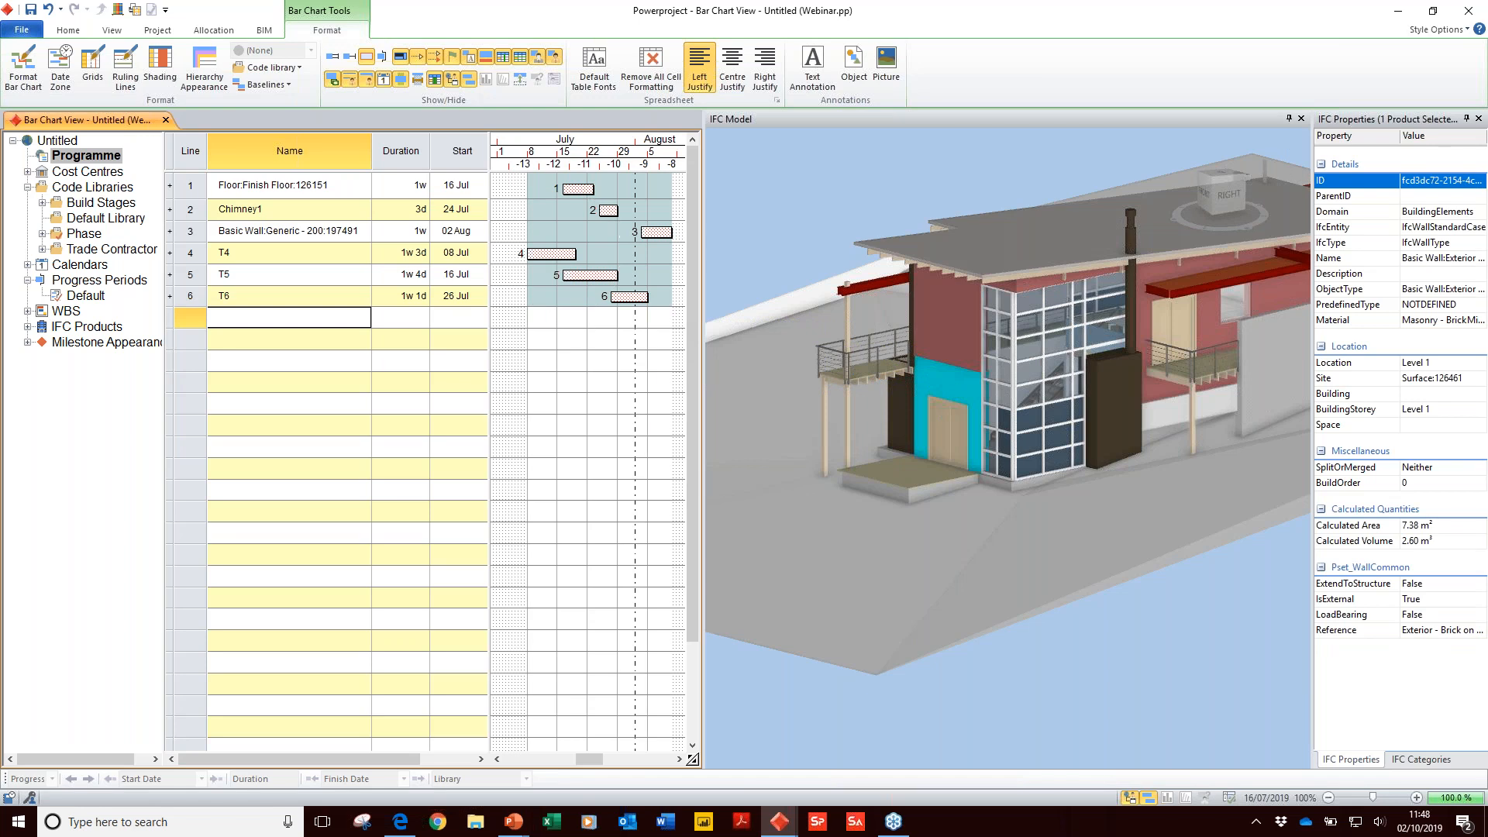
Step: Switch the 3D viewer to hide products already assigned to tasks, and widen the IFC model pane
click(264, 30)
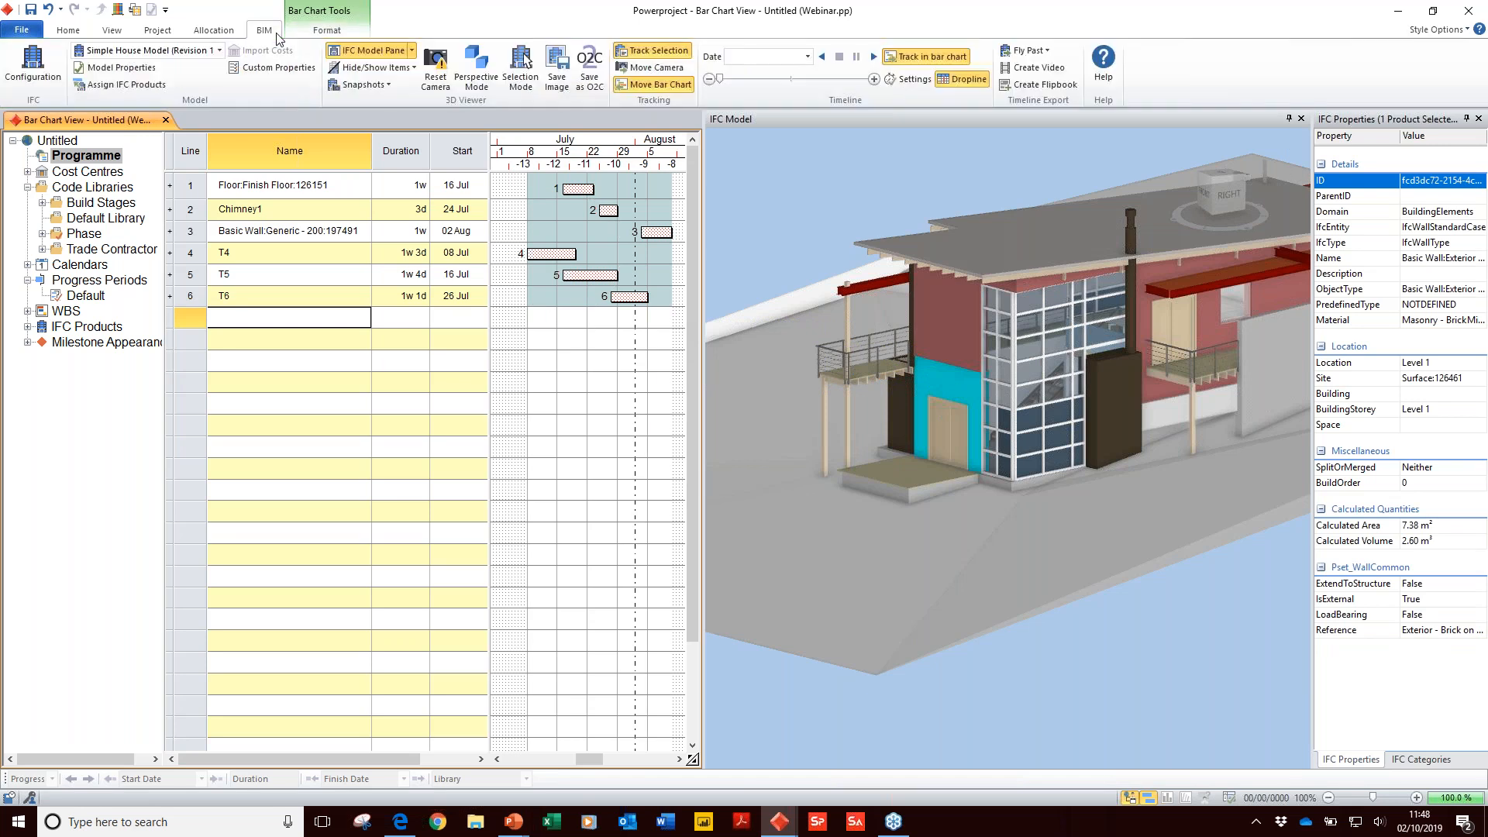
click(411, 68)
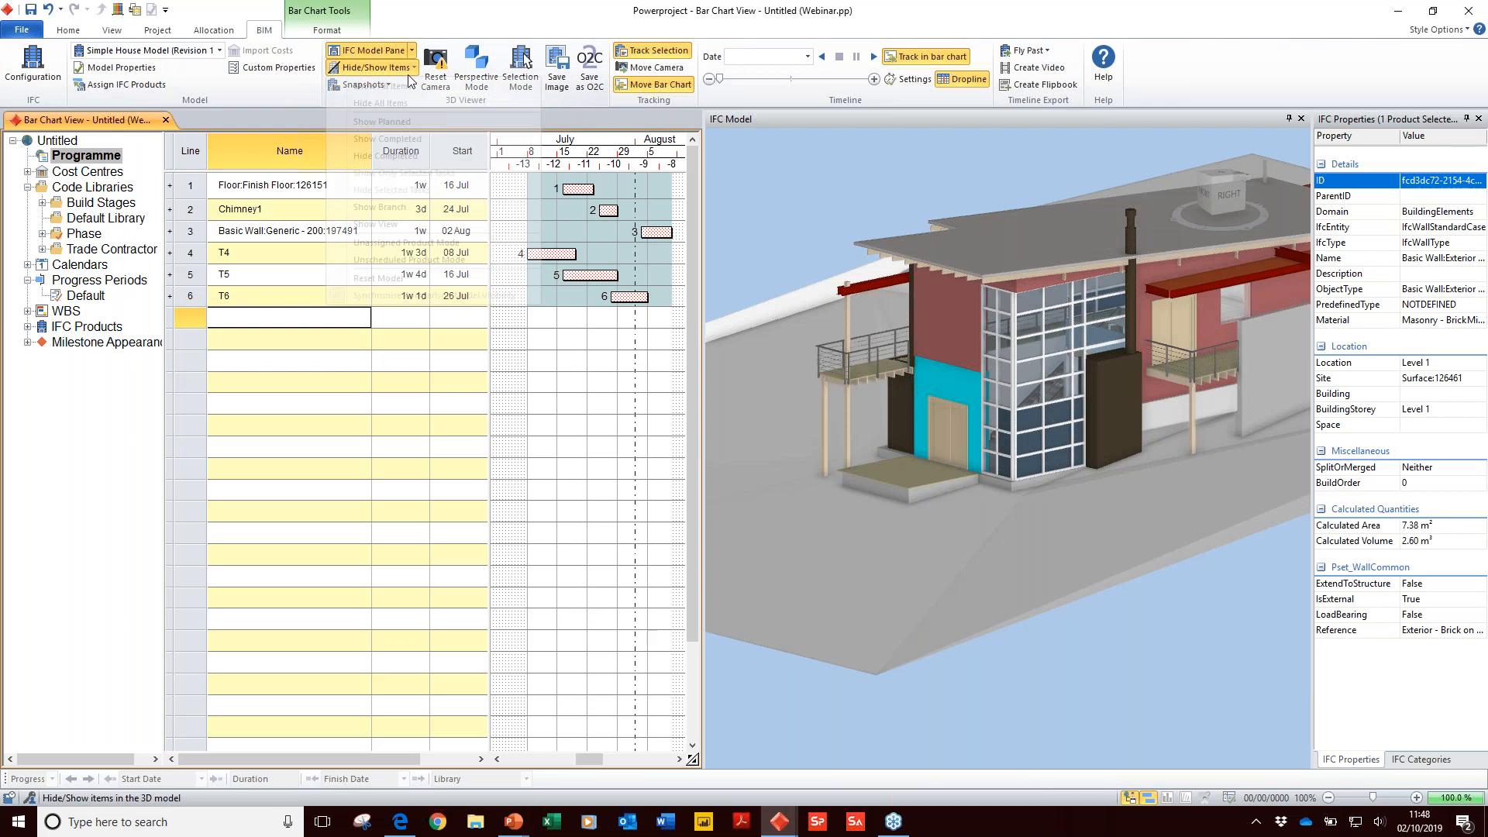
click(457, 265)
drag(1312, 328, 1472, 333)
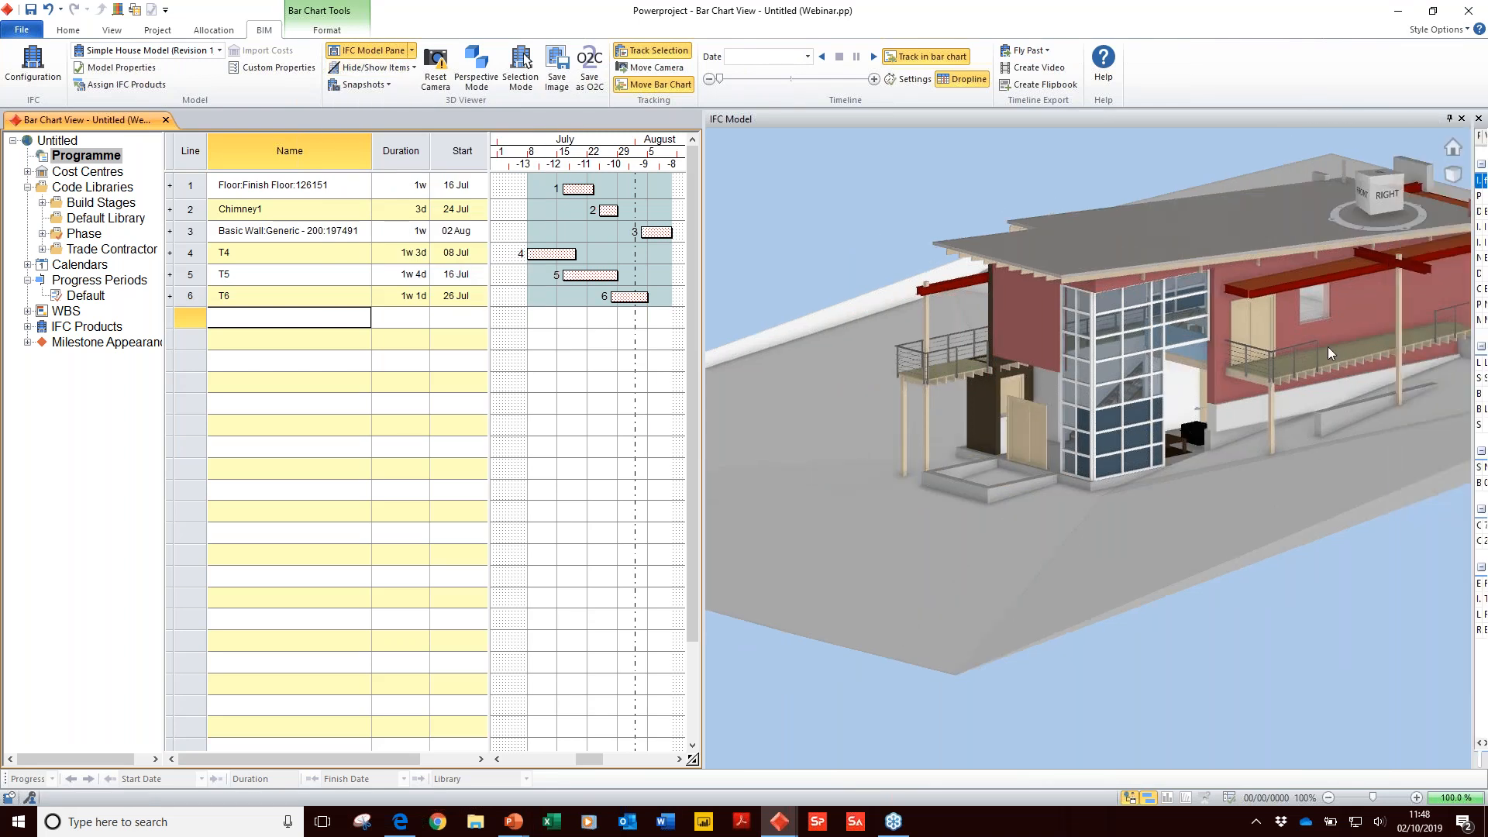
Step: Add the upper red wall above the entrance to T4's IFC product selection, and assign the long red side wall to task T5
drag(1025, 303, 552, 253)
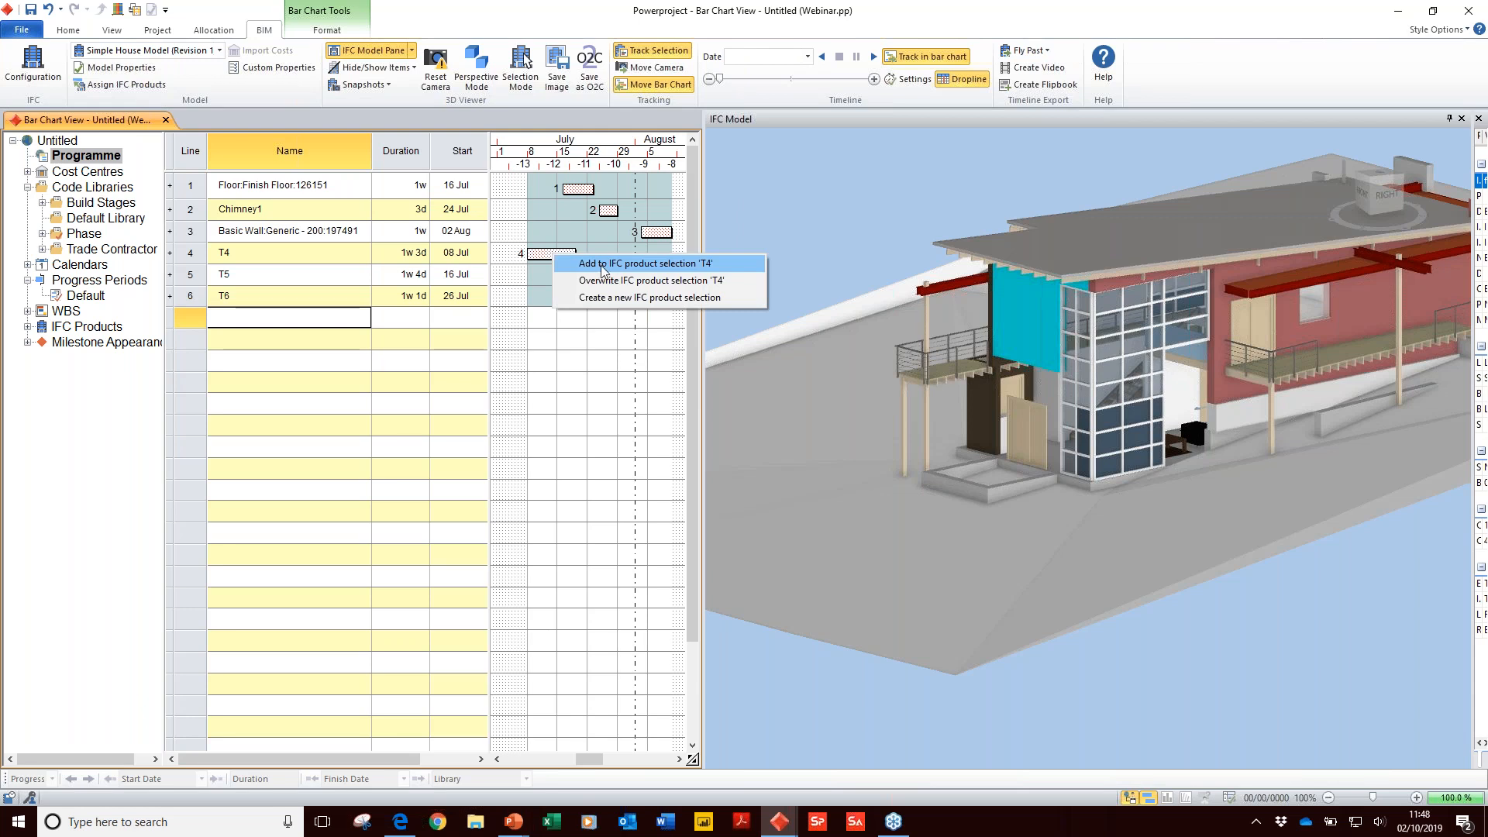
click(605, 265)
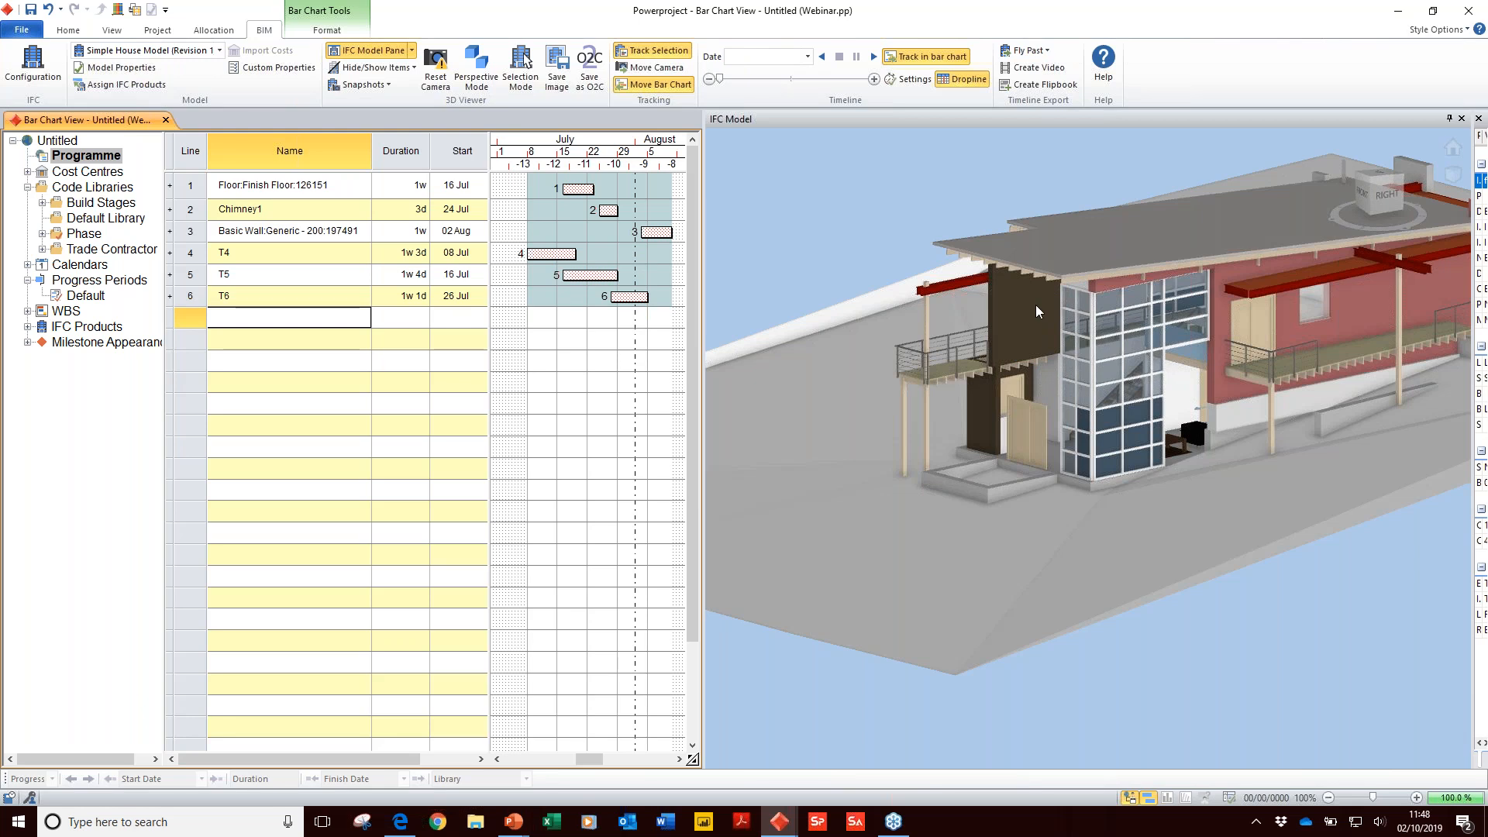
click(1356, 302)
drag(1364, 304, 607, 283)
scroll(1333, 327, up, 3)
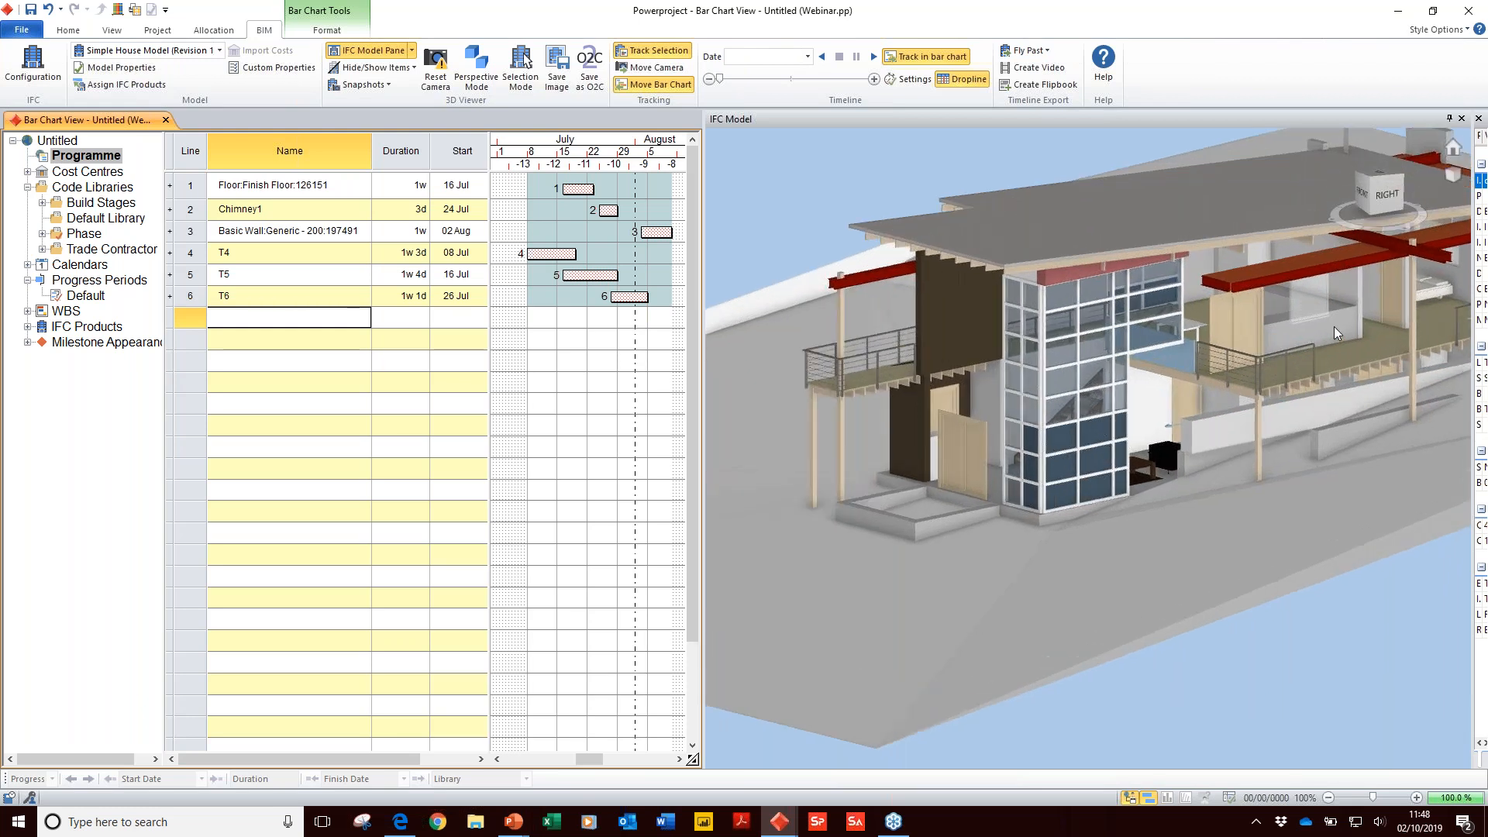
scroll(1333, 327, up, 2)
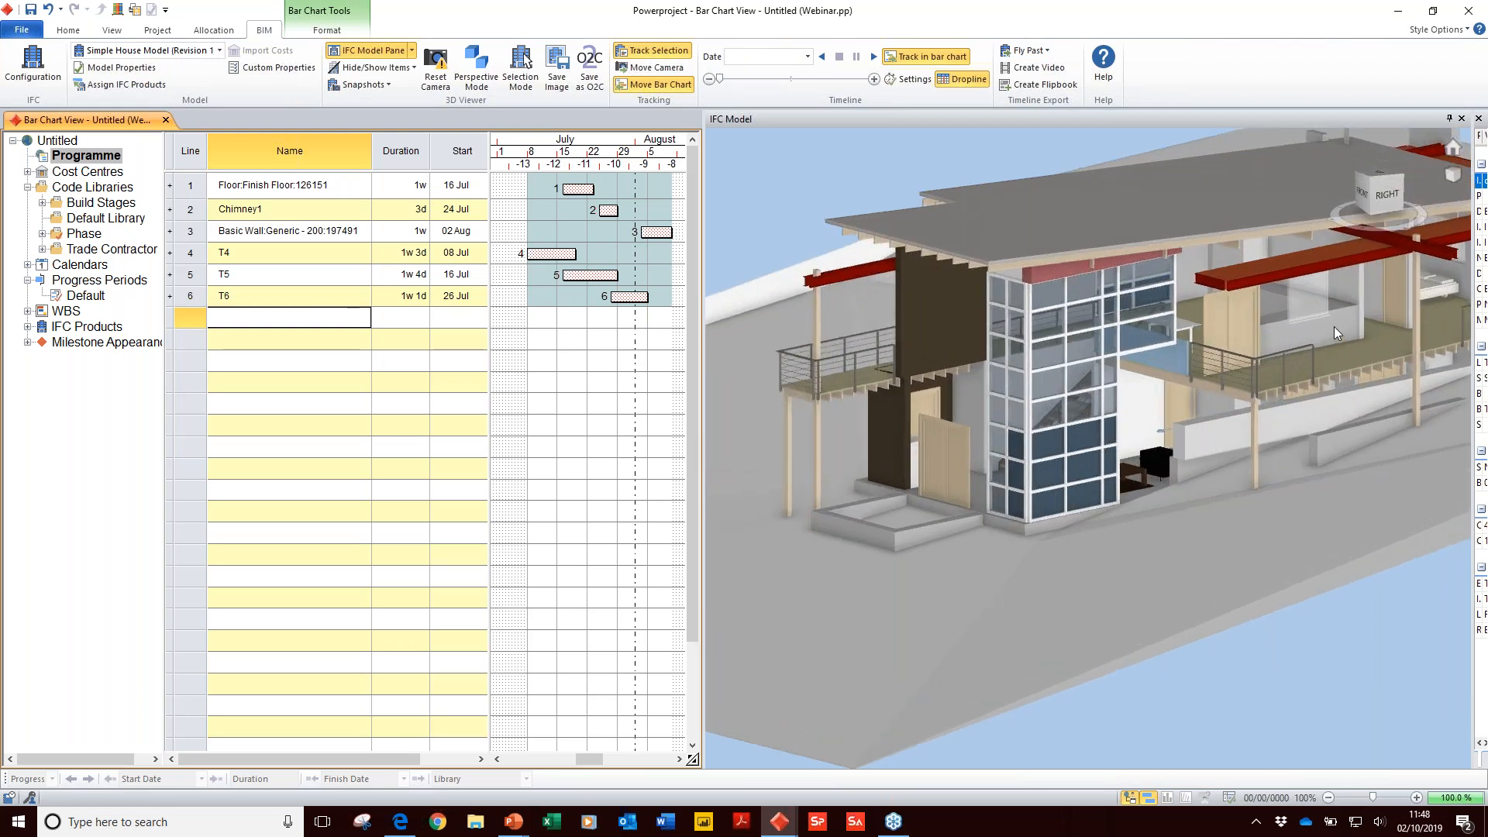
Step: Assign the flat roof to task T6, and create a new task on line 7 from the selected middle curtain wall products
drag(885, 199, 624, 294)
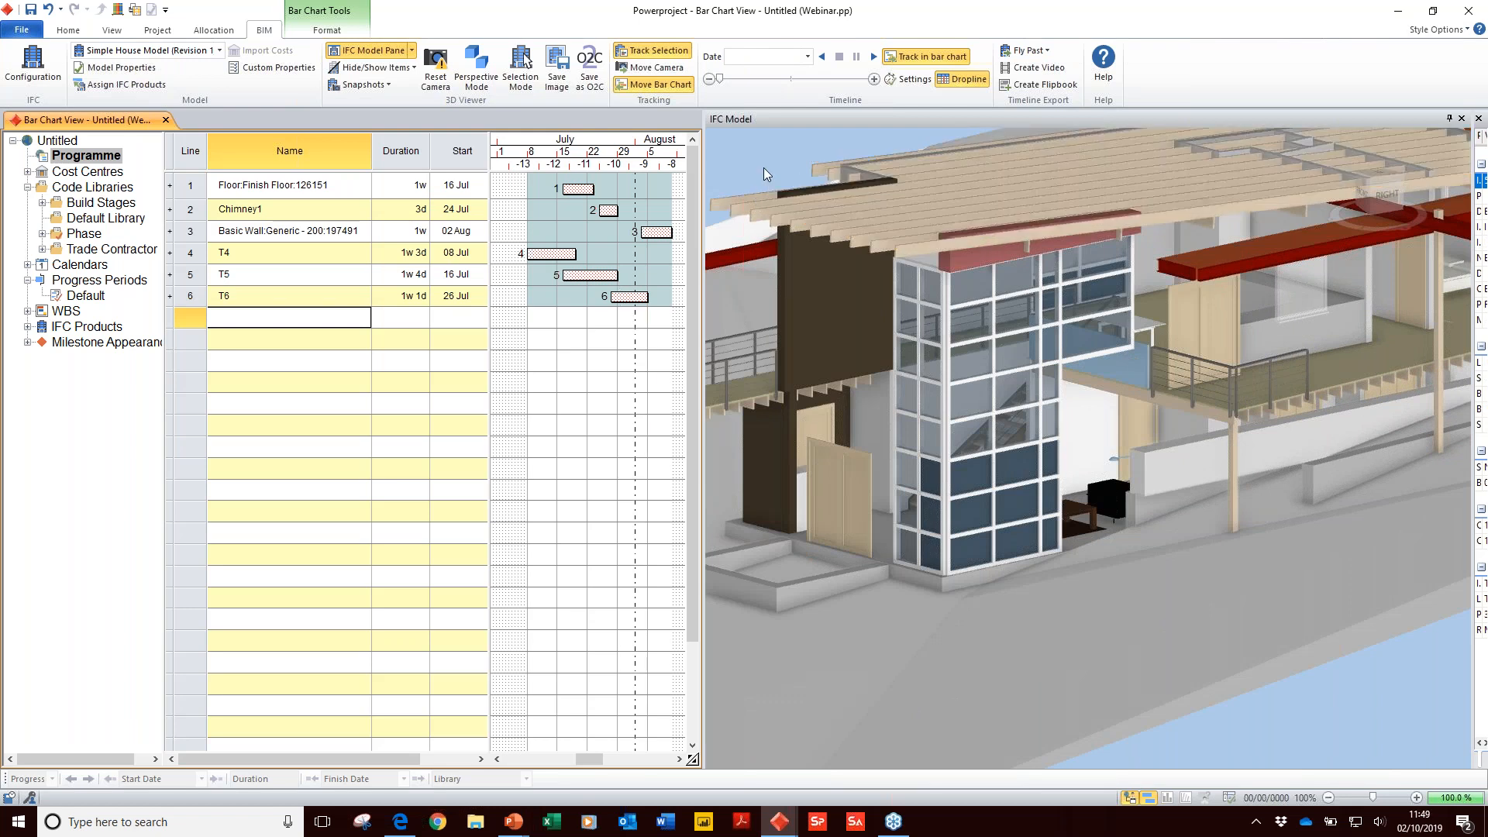
drag(768, 192, 849, 243)
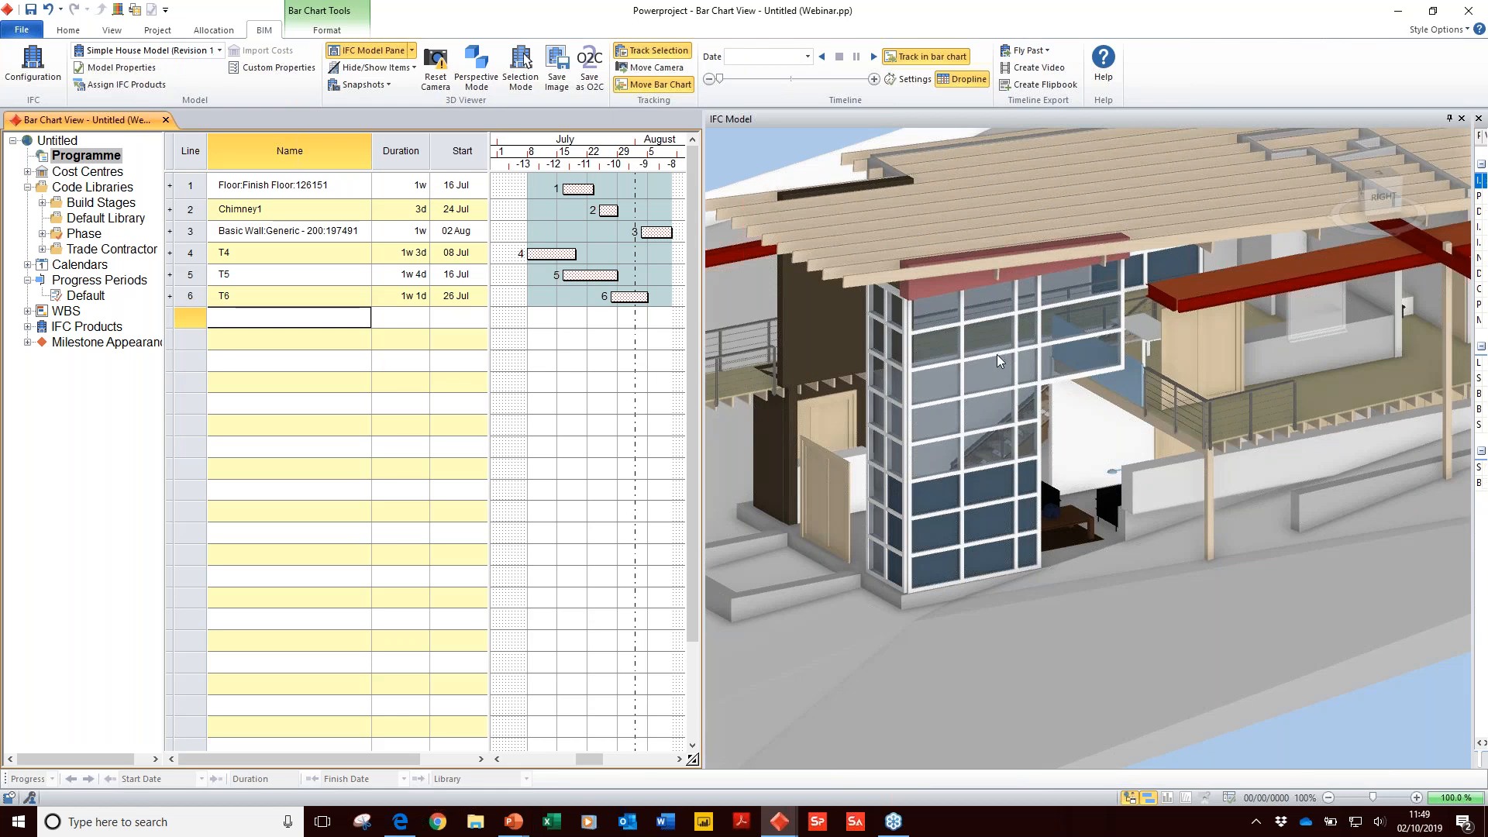
scroll(997, 355, up, 6)
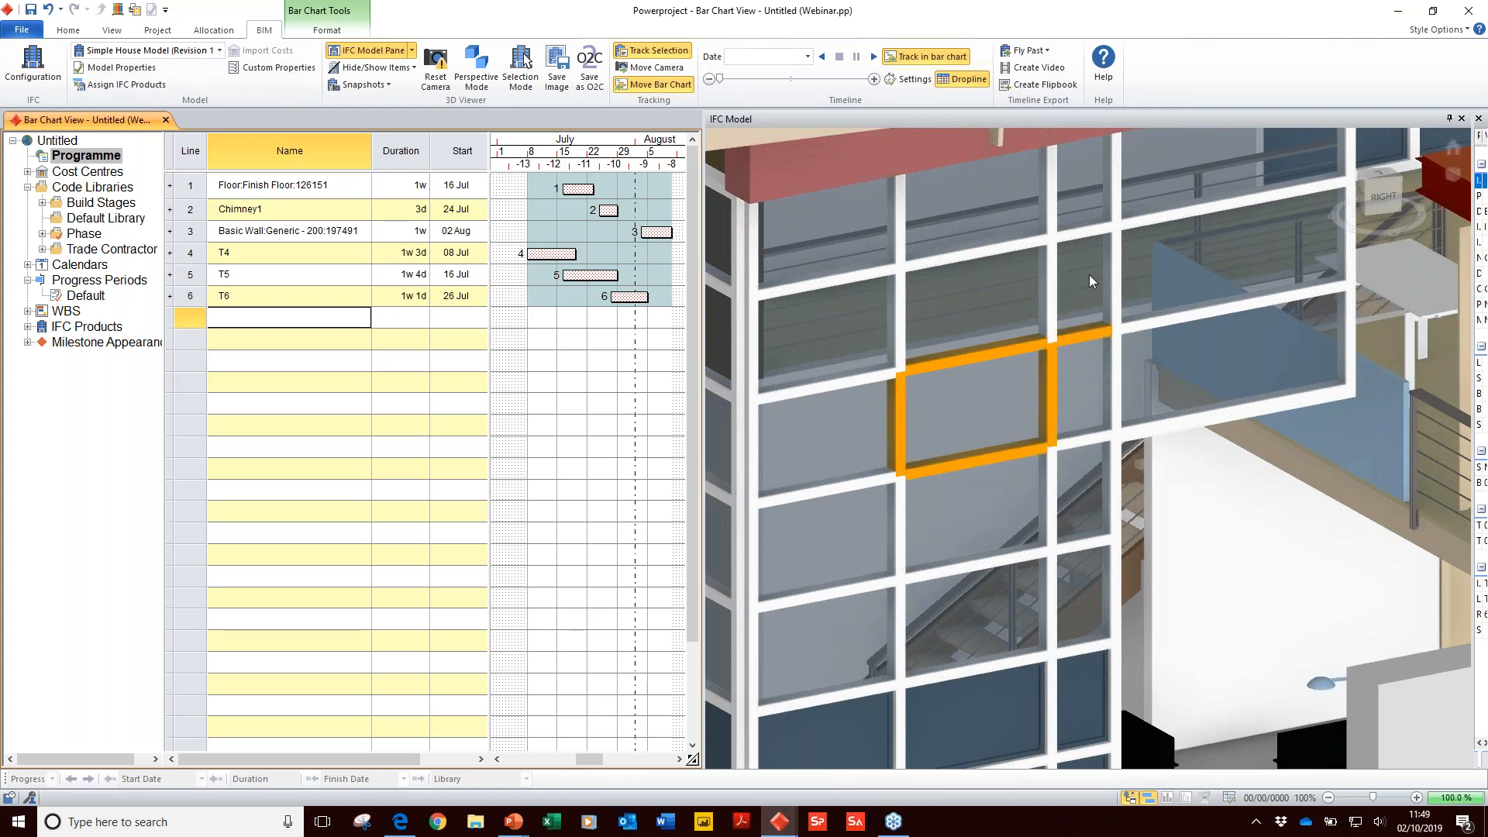
drag(1137, 276, 804, 489)
drag(776, 534, 726, 727)
drag(870, 450, 625, 319)
click(616, 352)
scroll(967, 350, down, 3)
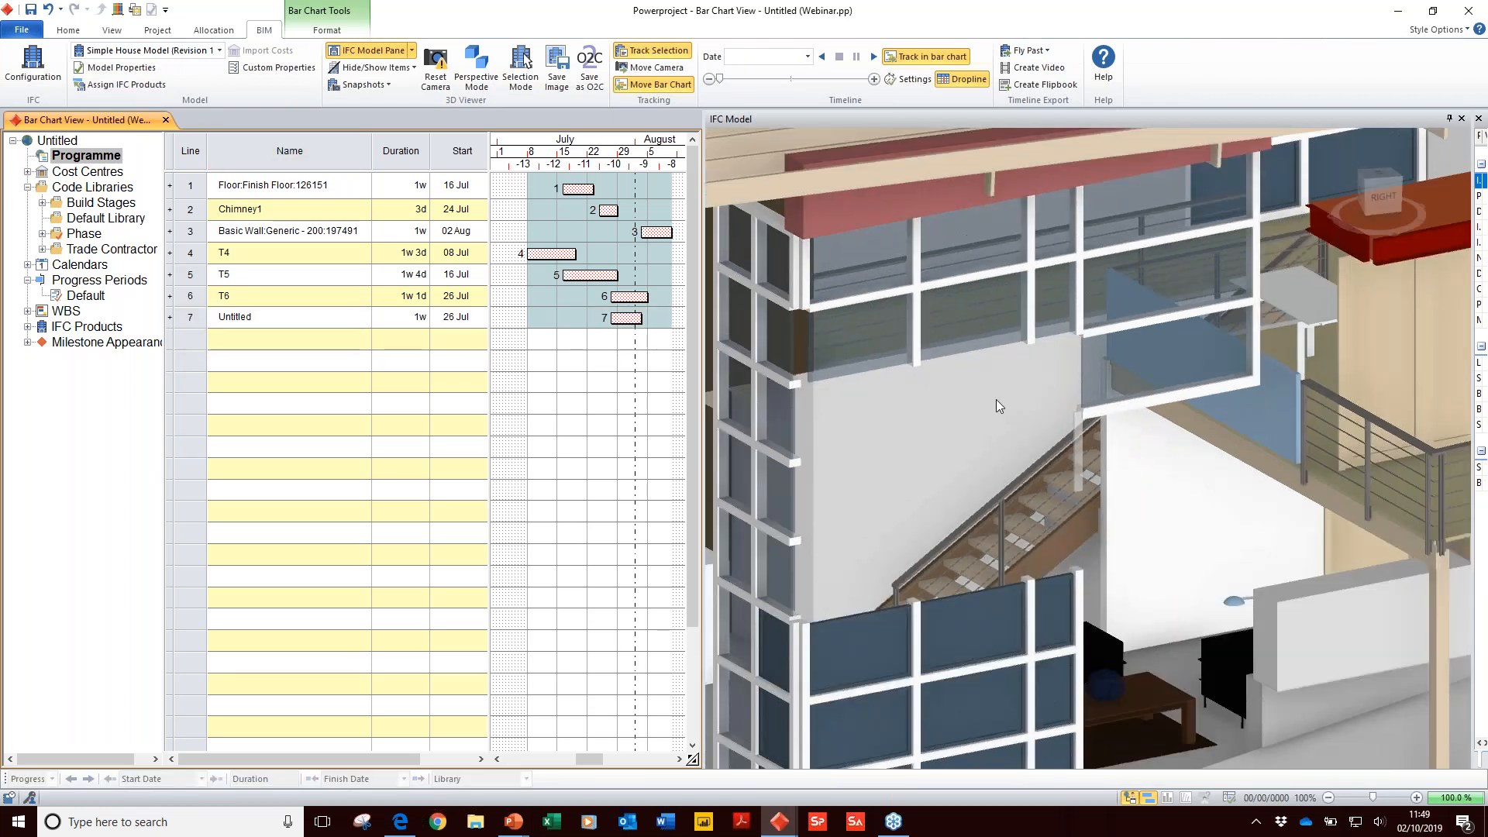
Step: Try to select the timber roof beams one by one in the 3D model, and clear the selection
scroll(996, 399, down, 4)
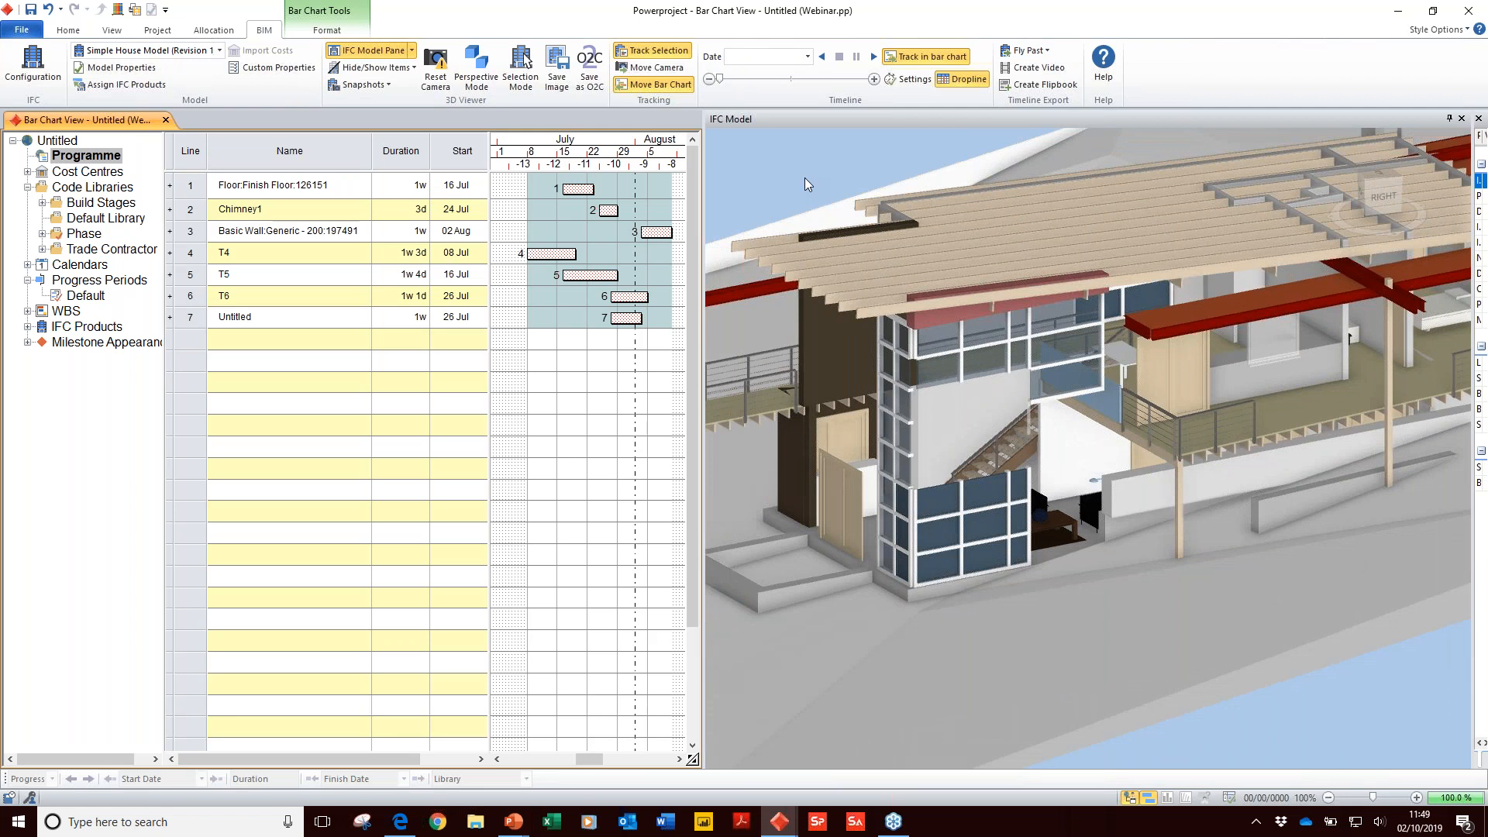
drag(806, 178, 1036, 551)
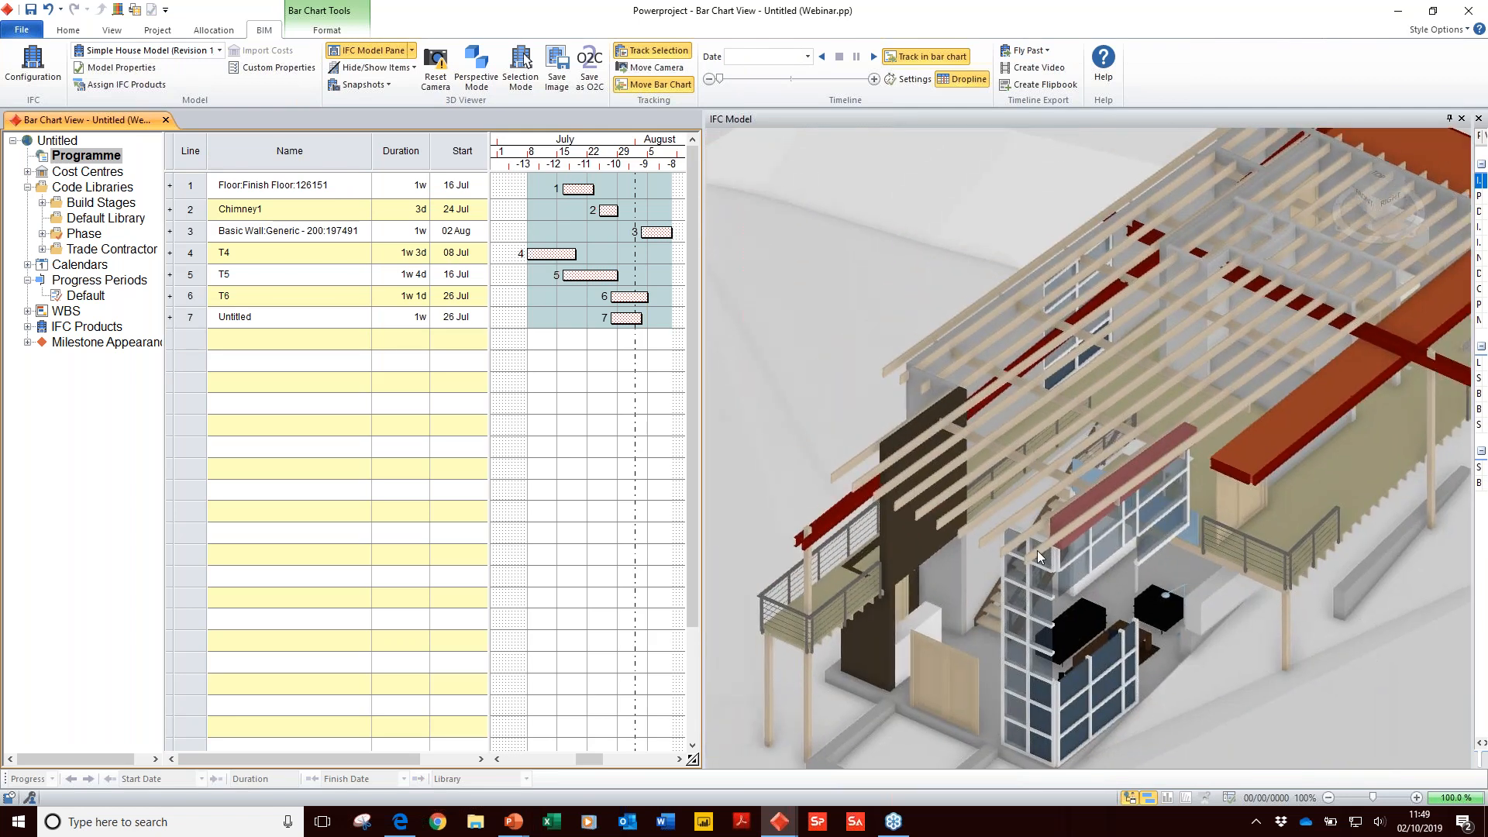
click(1037, 551)
ctrl+click(1021, 539)
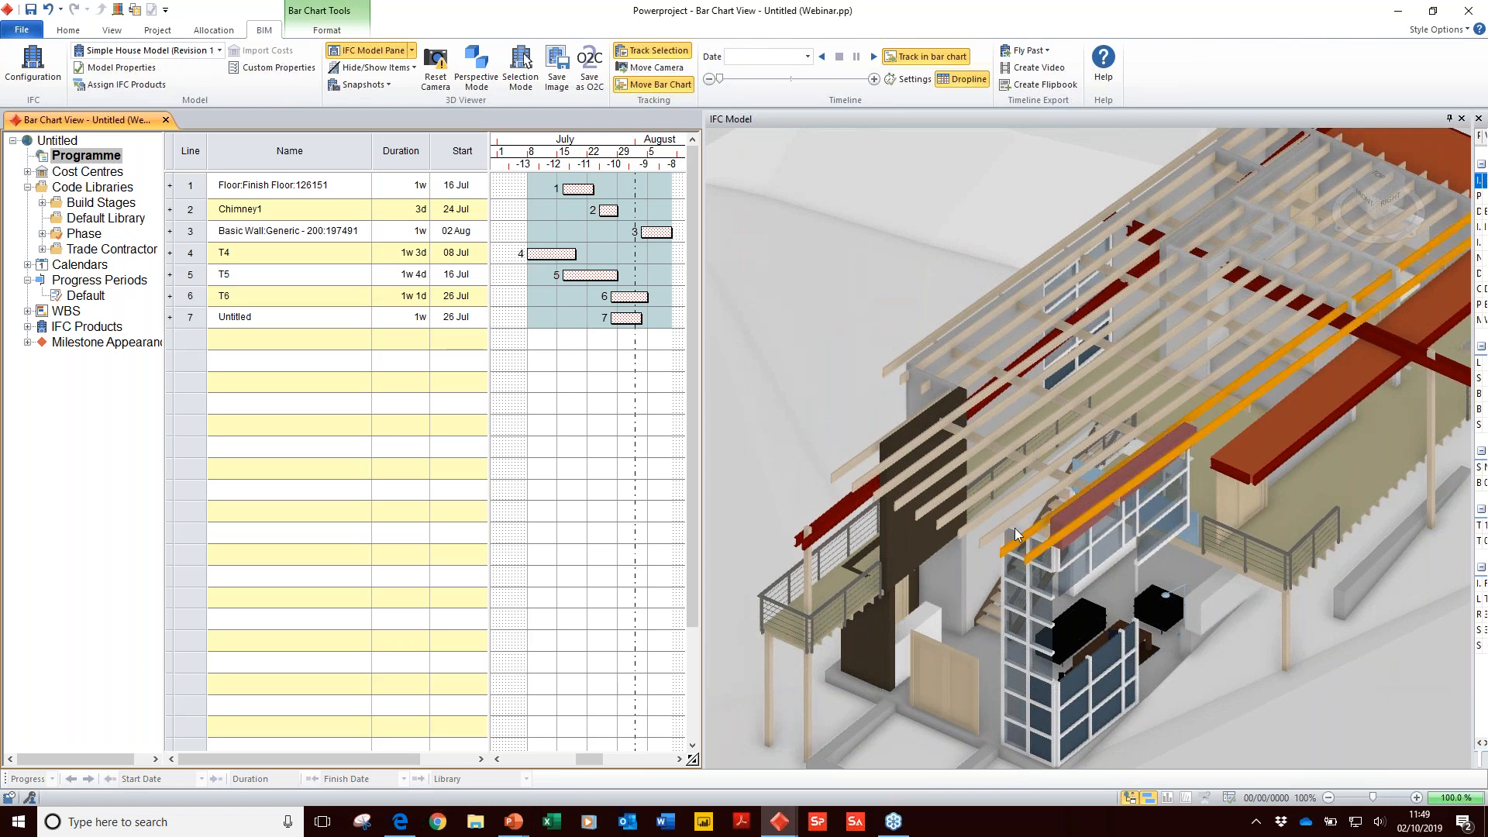
ctrl+click(1010, 518)
ctrl+click(1004, 512)
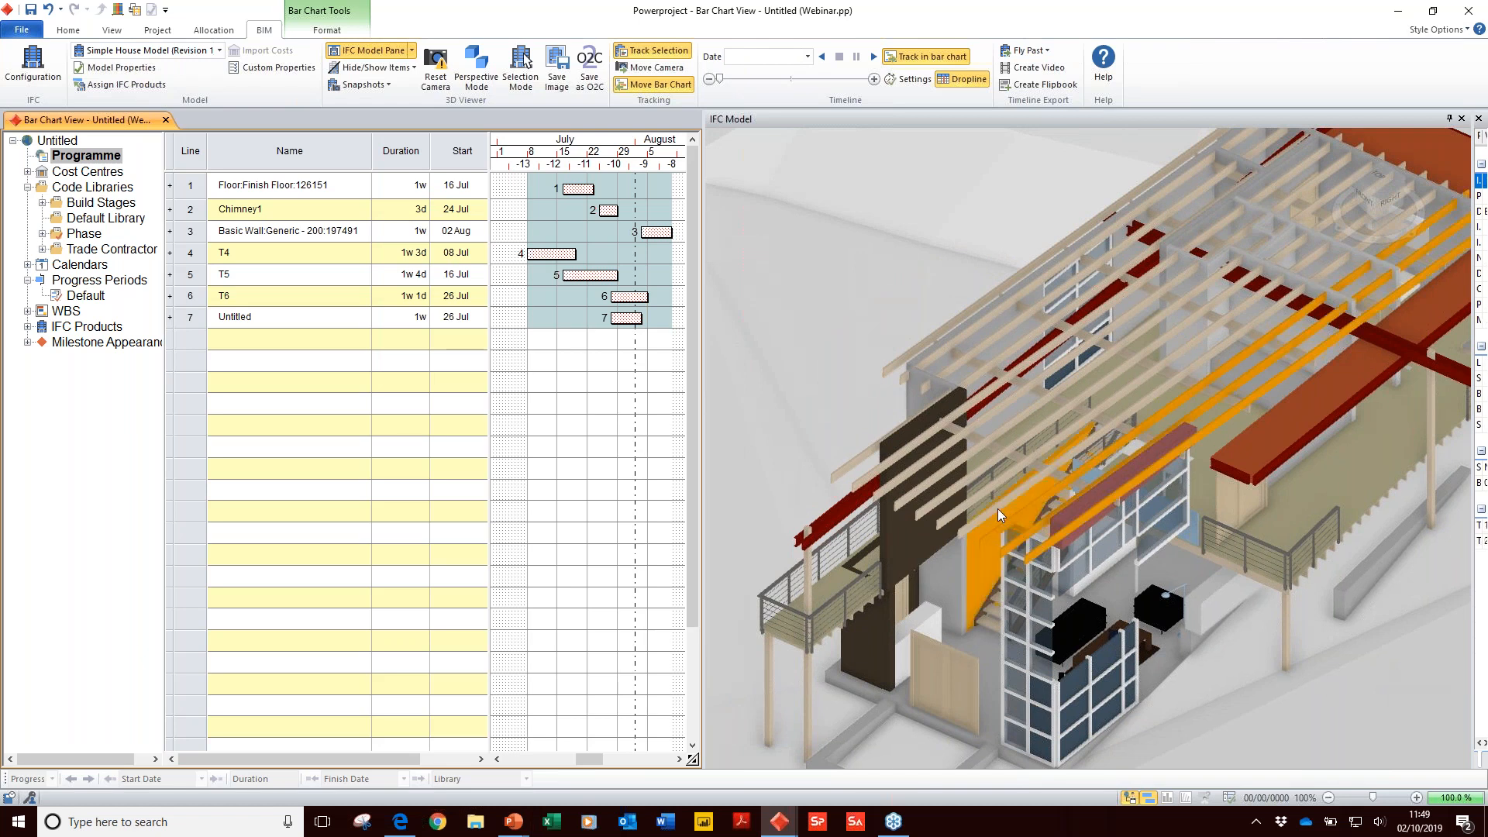
scroll(1001, 515, down, 1)
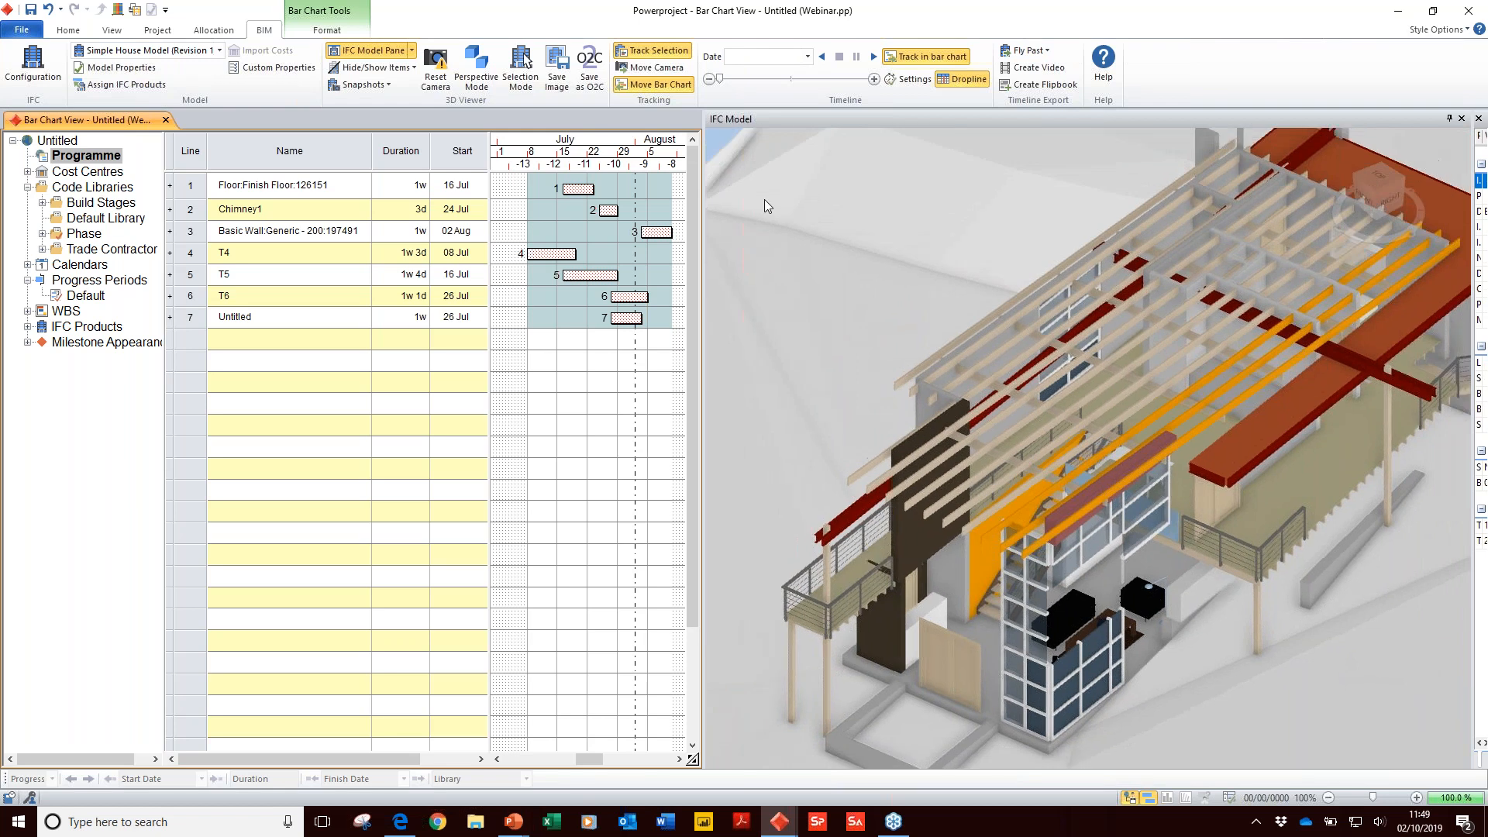
click(766, 205)
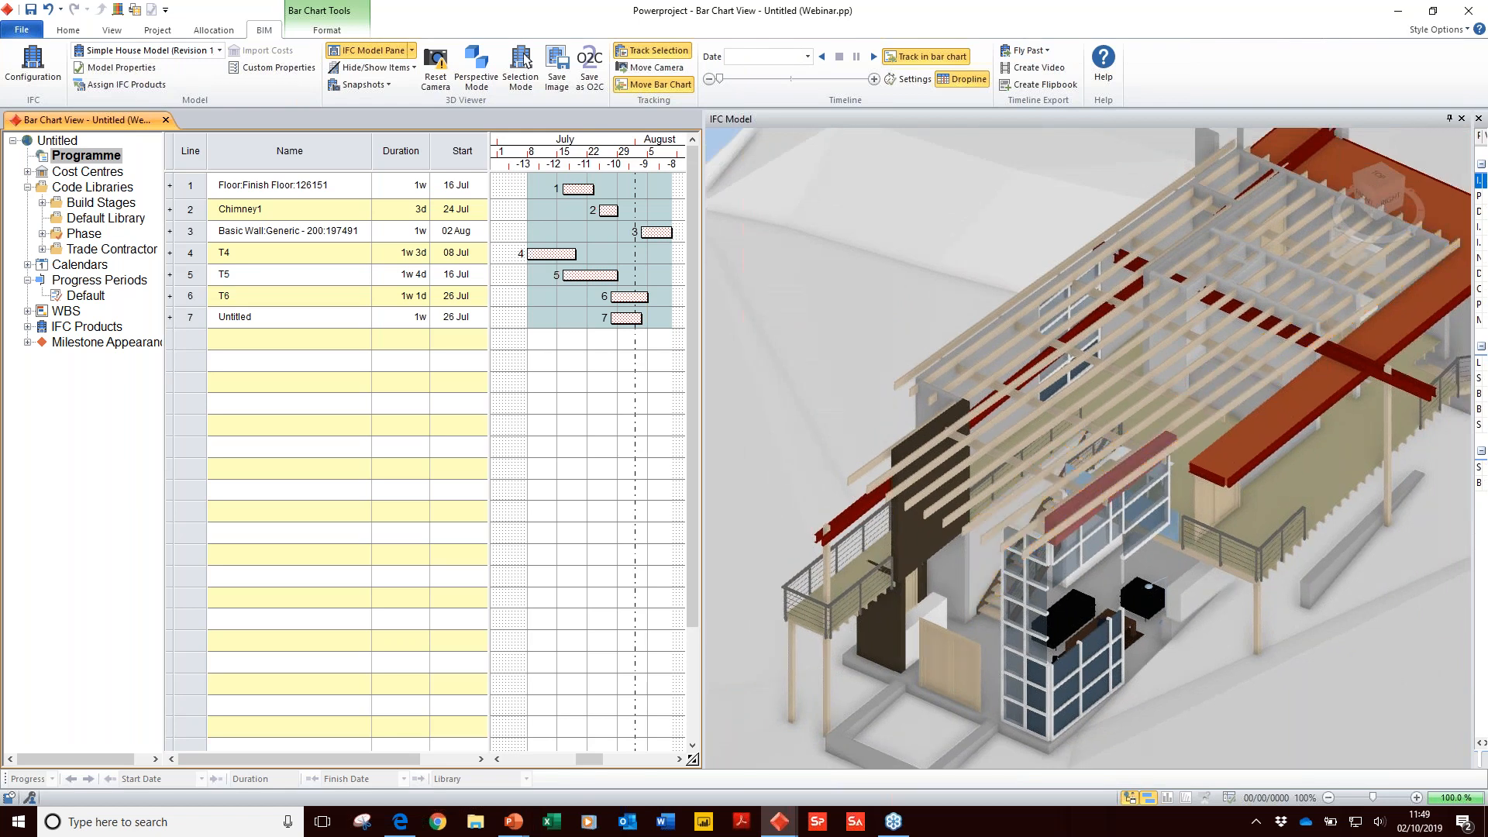
Step: Expand the IFC product searches down to the Level 3 entries, and widen the project tree to show their full names
click(28, 332)
click(43, 342)
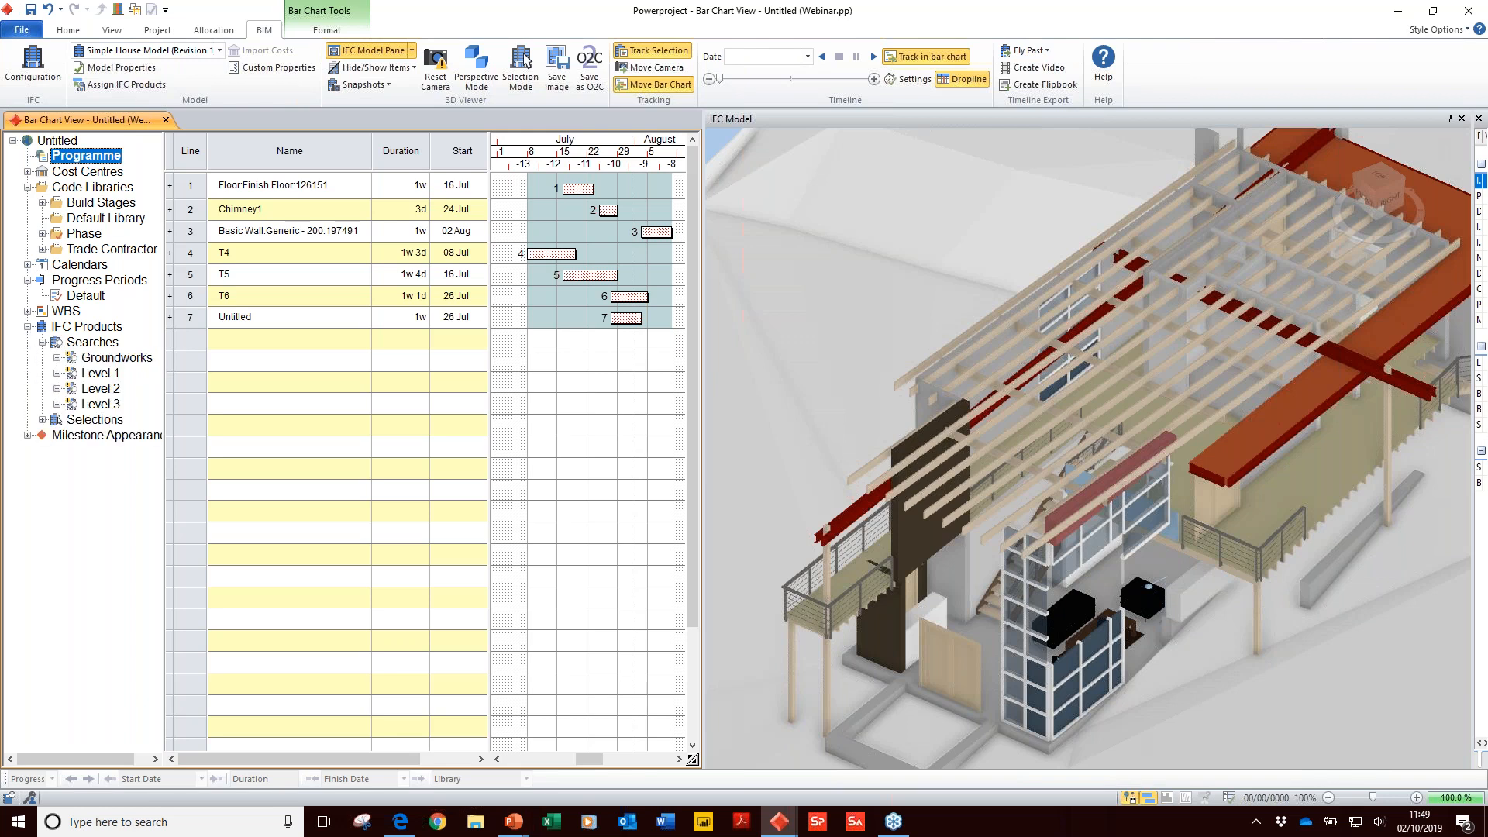
click(57, 403)
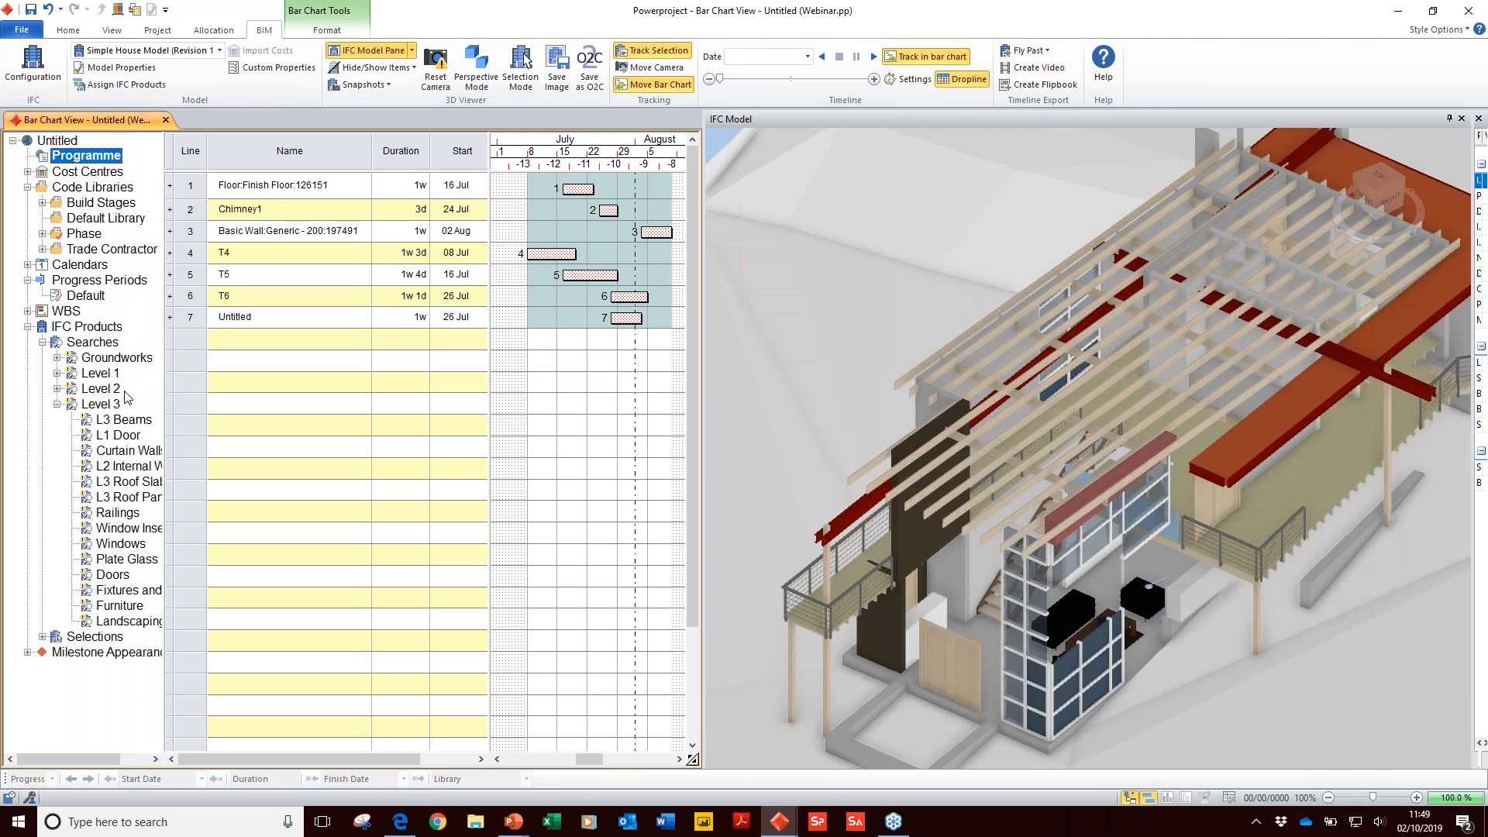
drag(165, 384, 223, 388)
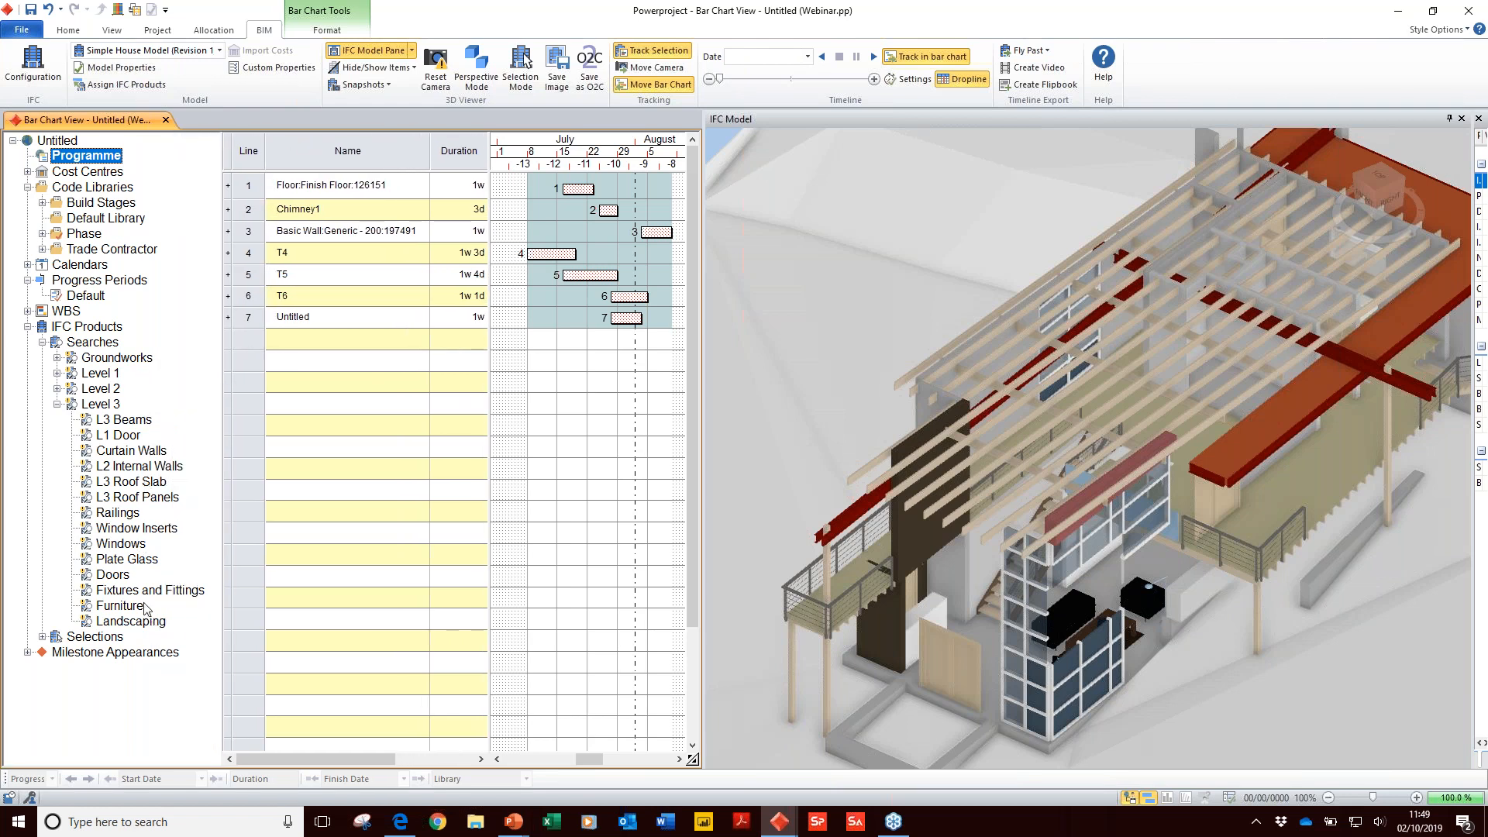
Step: Review the search criteria and product list of the L3 Beams search, and select all its products in the 3D model
right_click(118, 422)
click(216, 567)
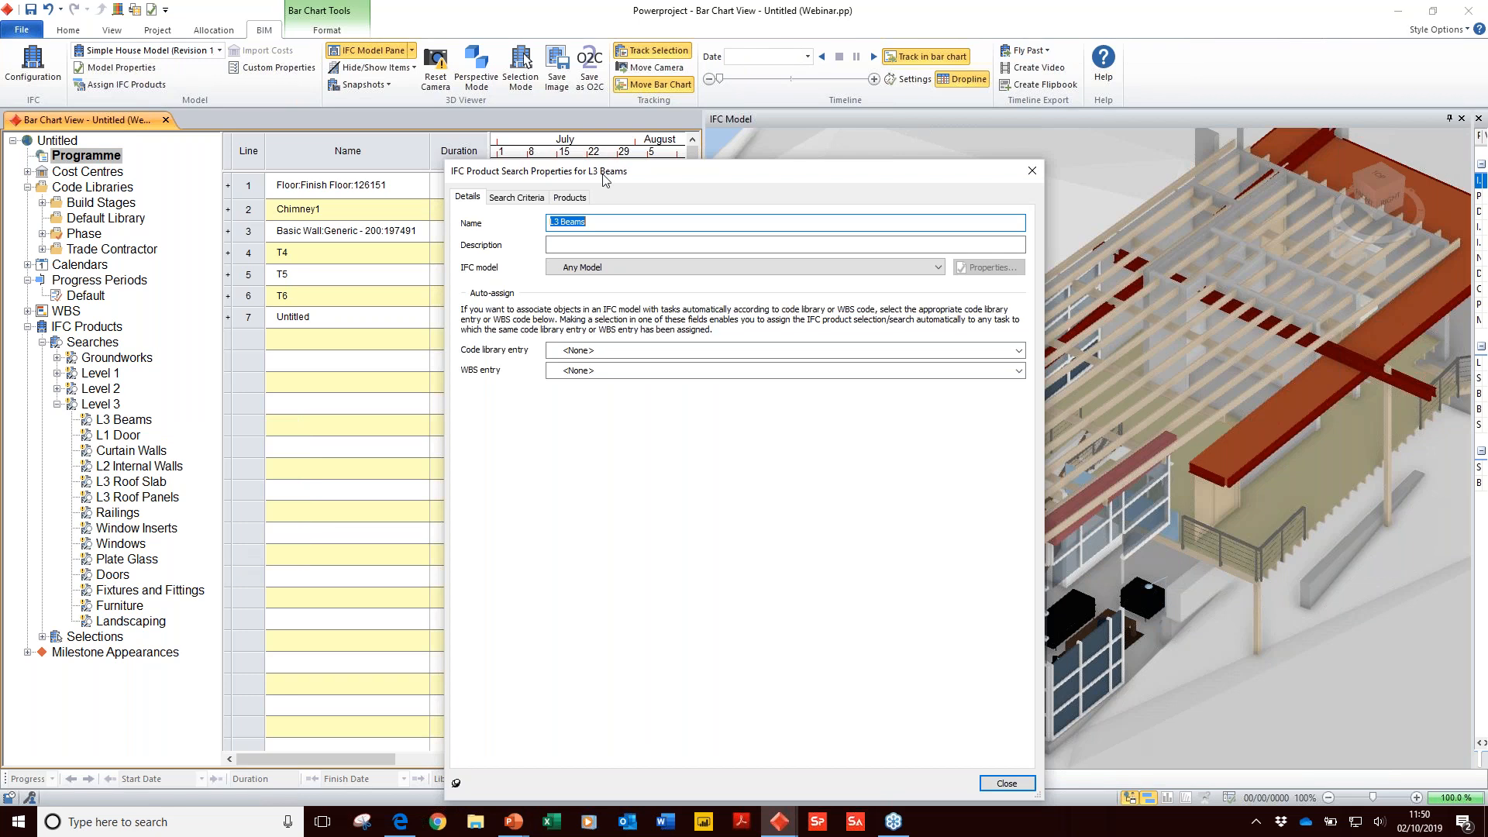
drag(572, 174, 326, 113)
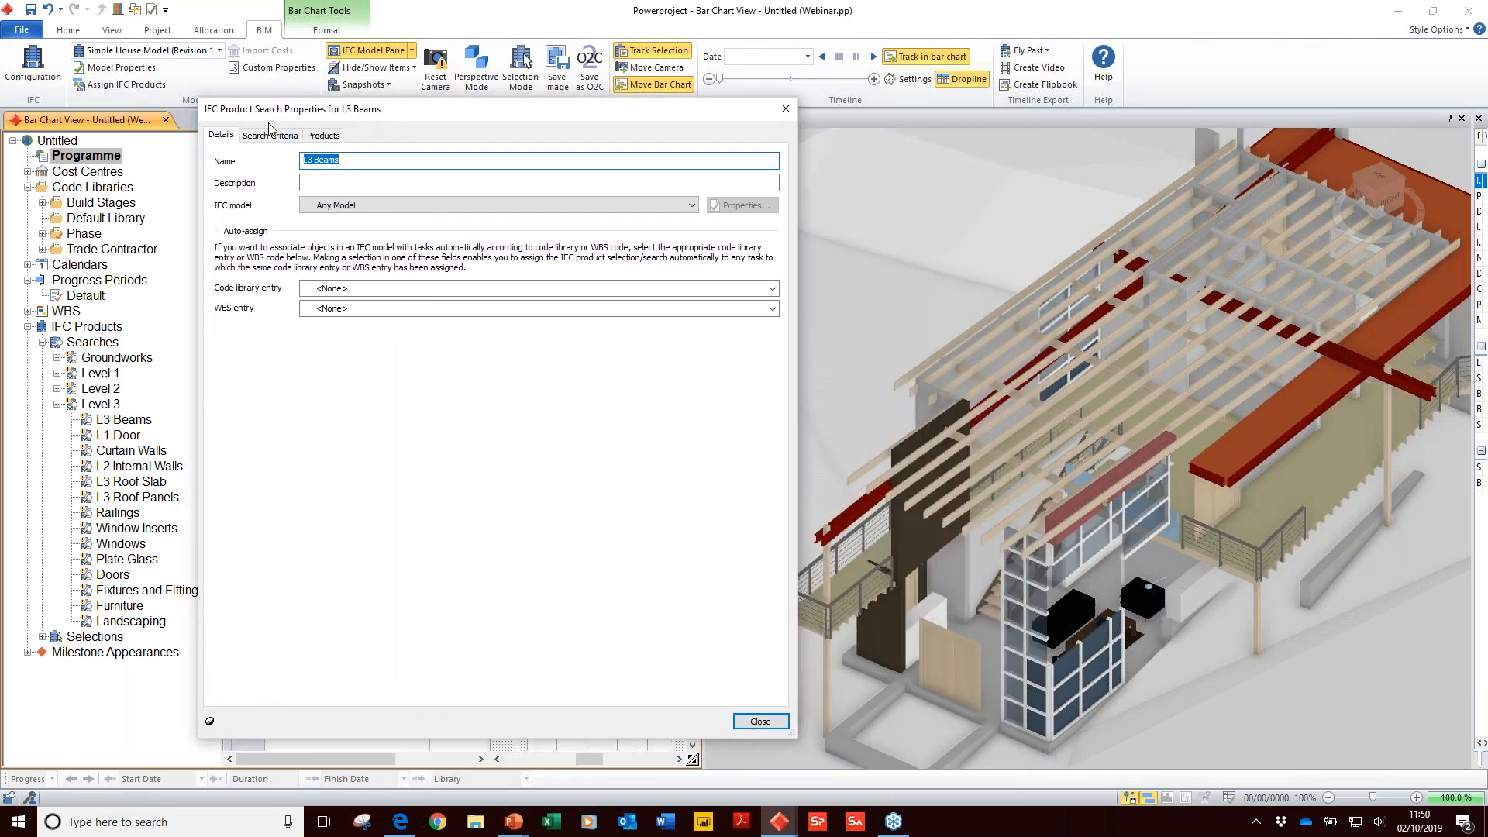
click(265, 136)
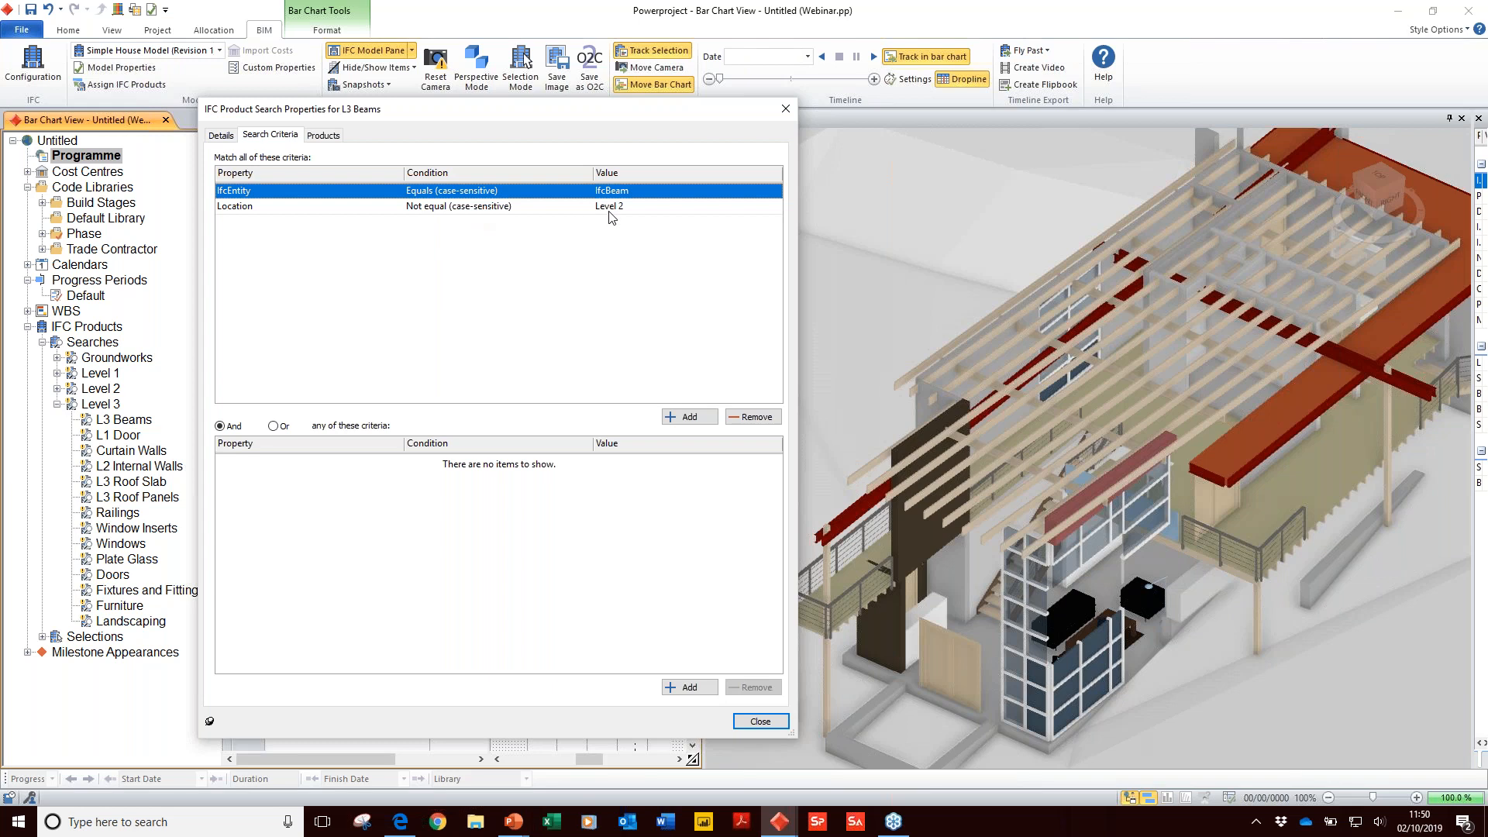
click(324, 135)
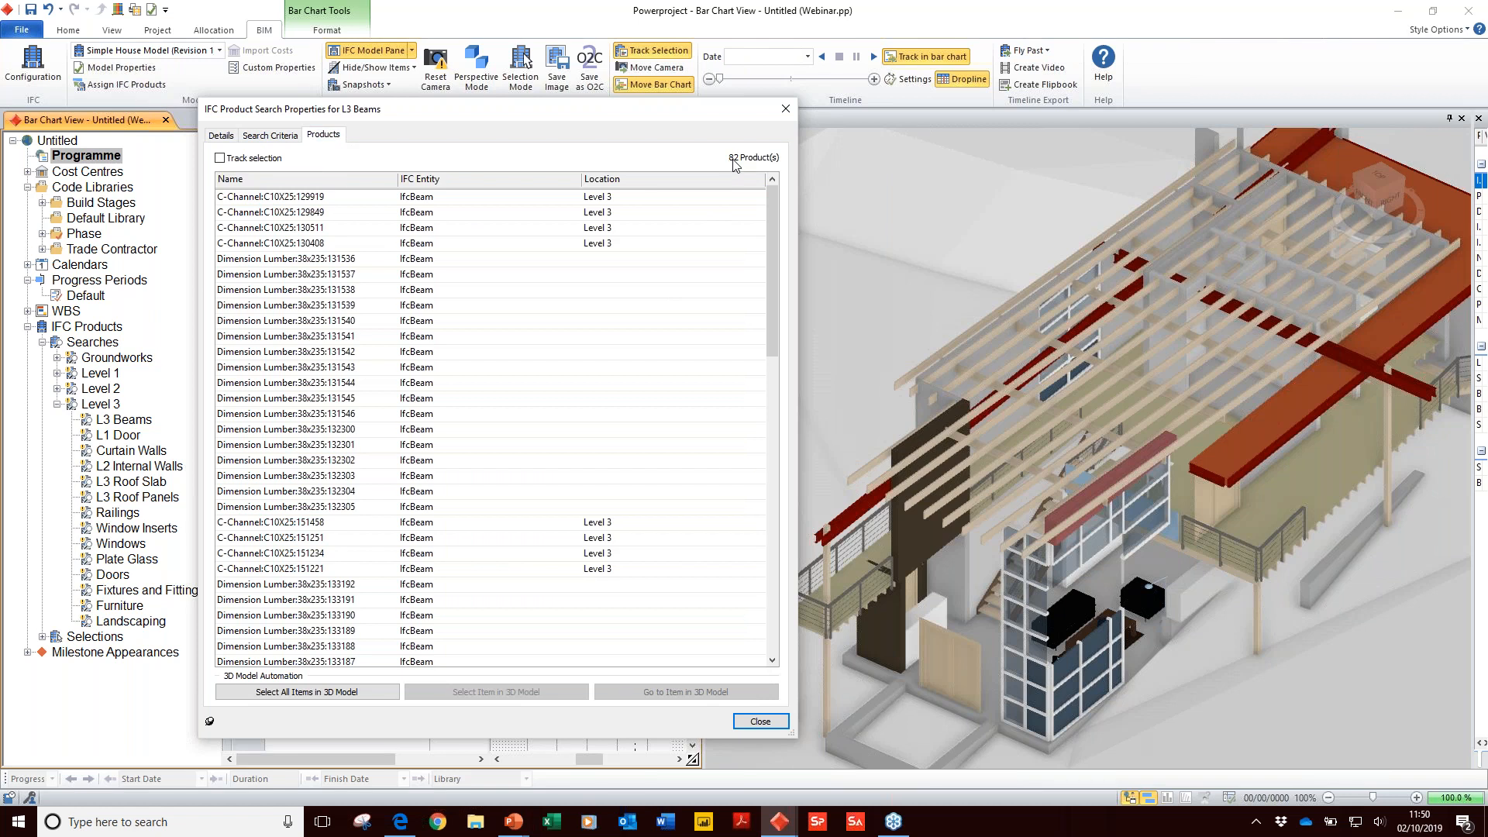
scroll(367, 499, down, 17)
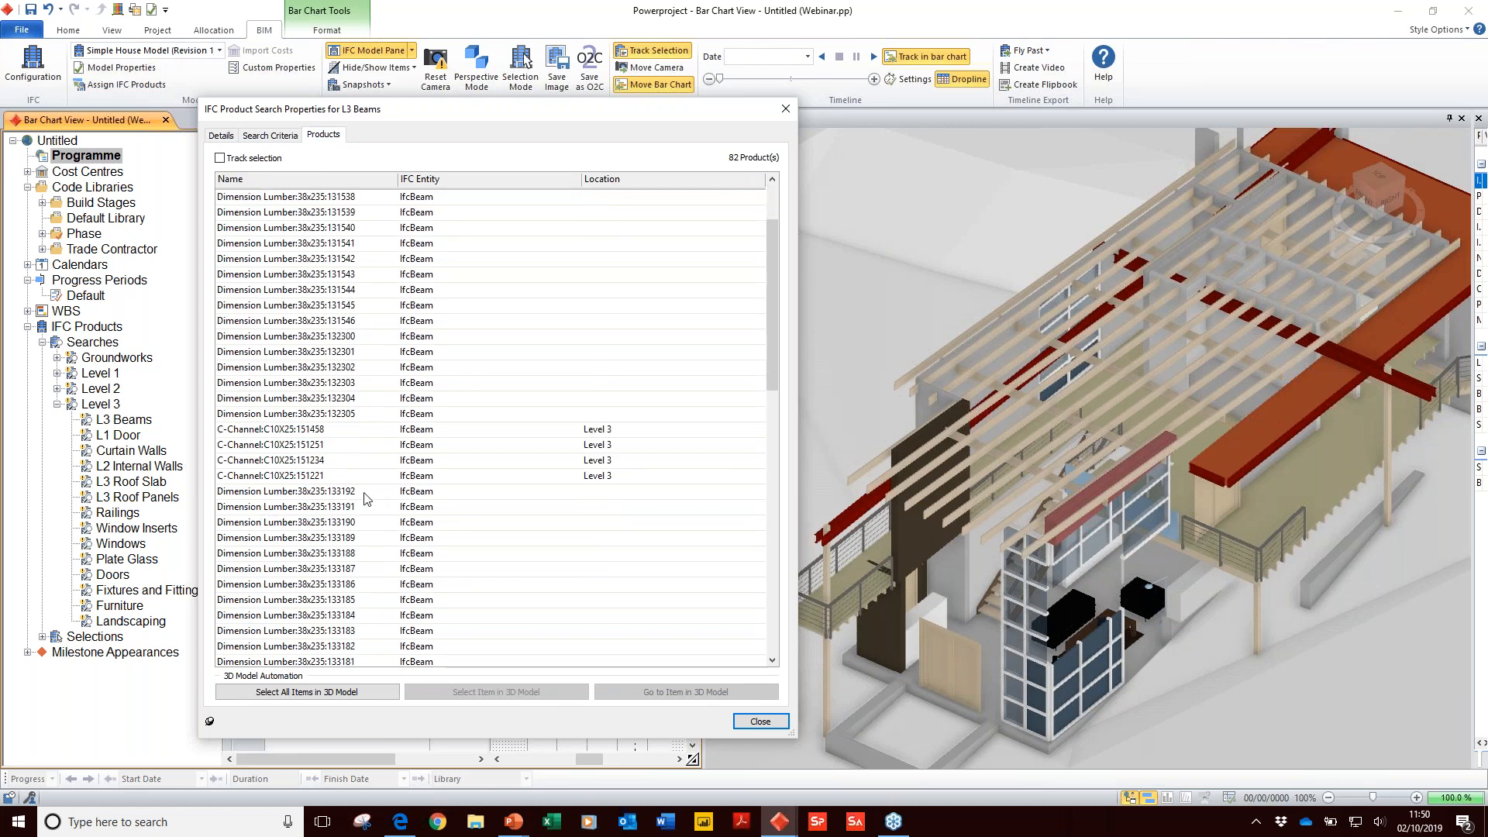
scroll(359, 481, up, 17)
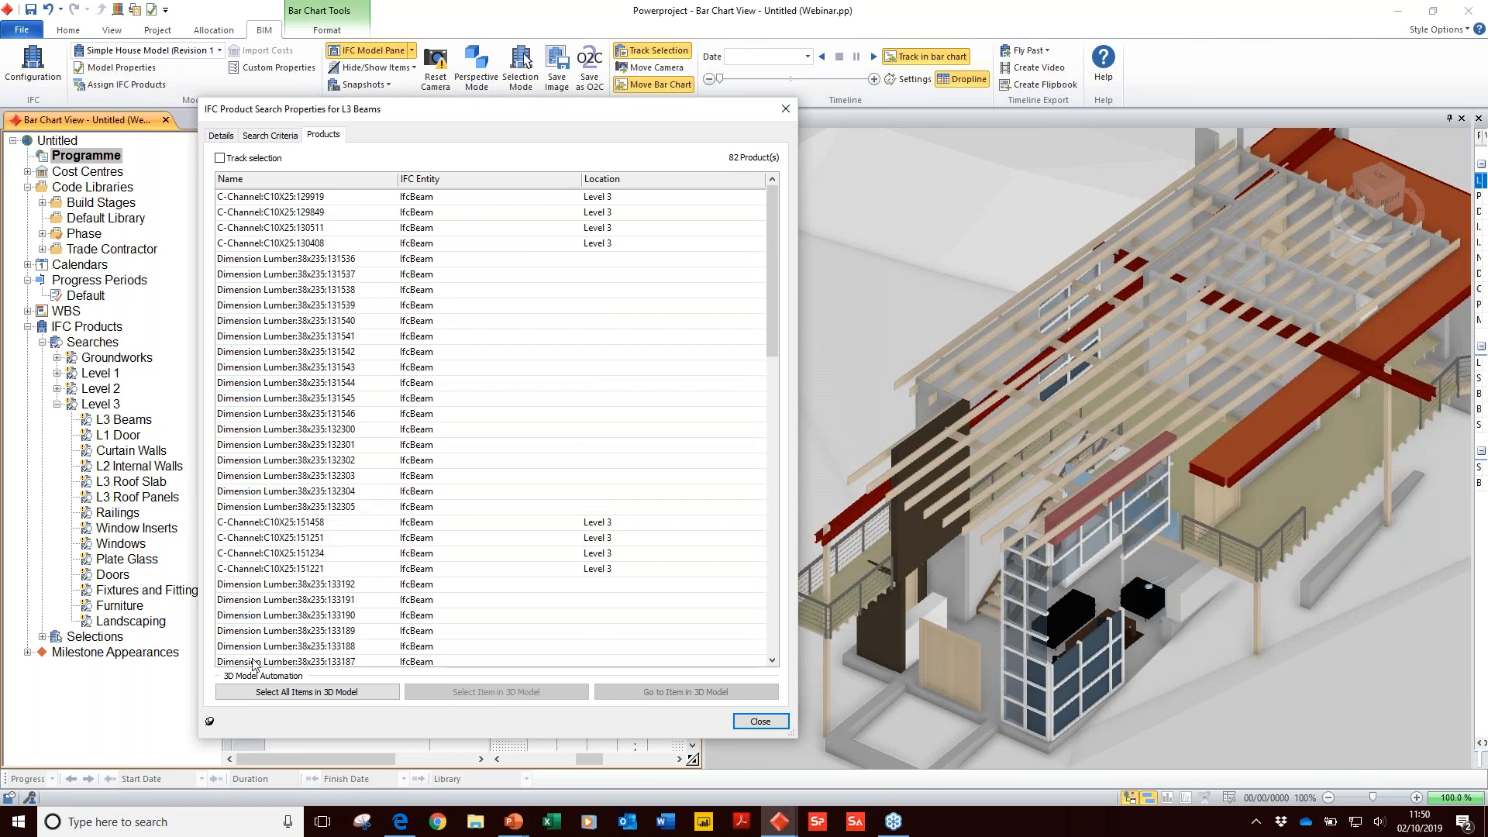
click(252, 694)
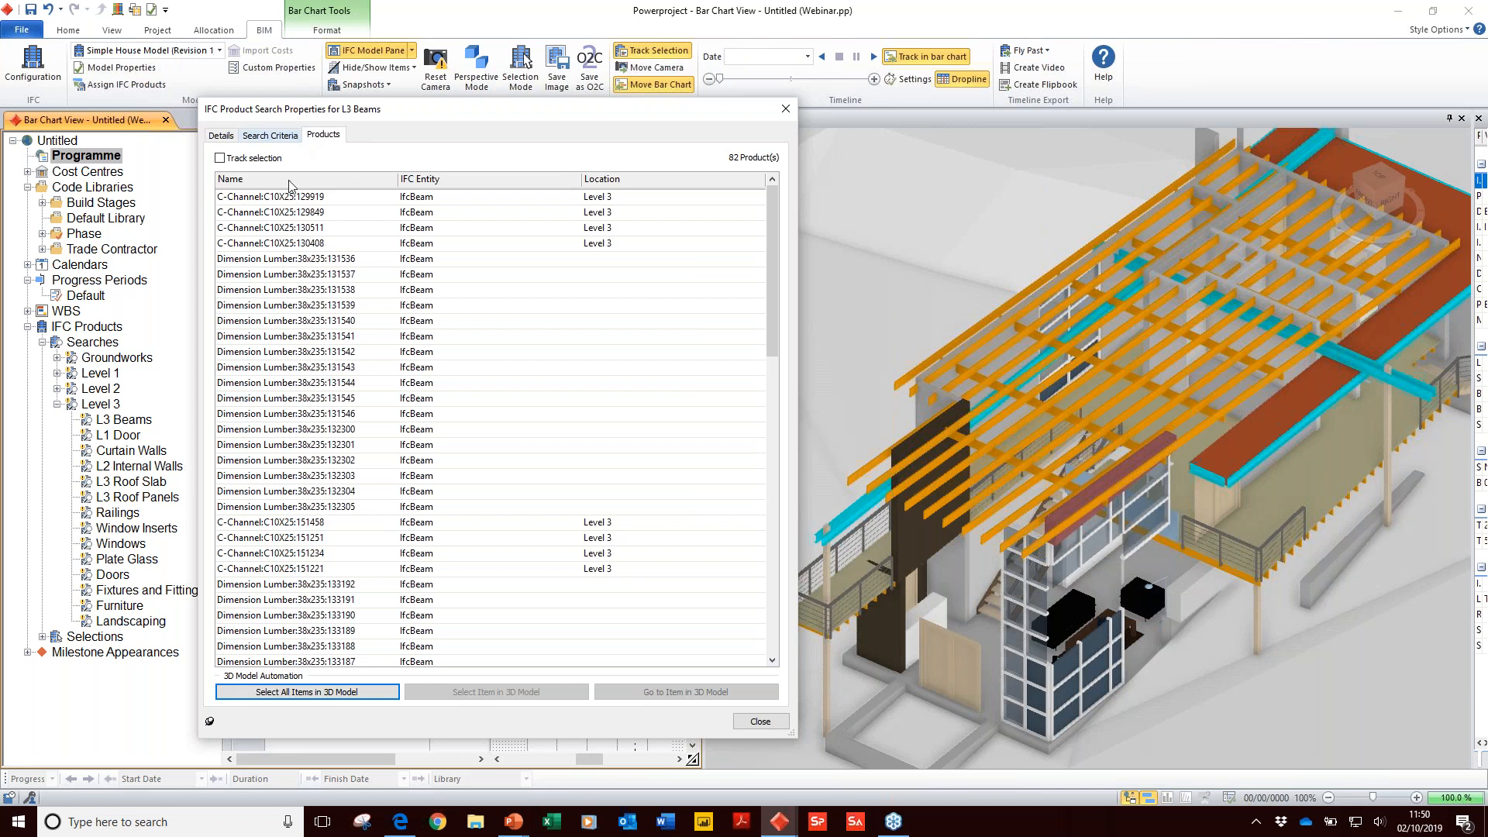
Step: Add a criterion to the L3 Beams search that requires the Name to contain "lumber"
click(280, 138)
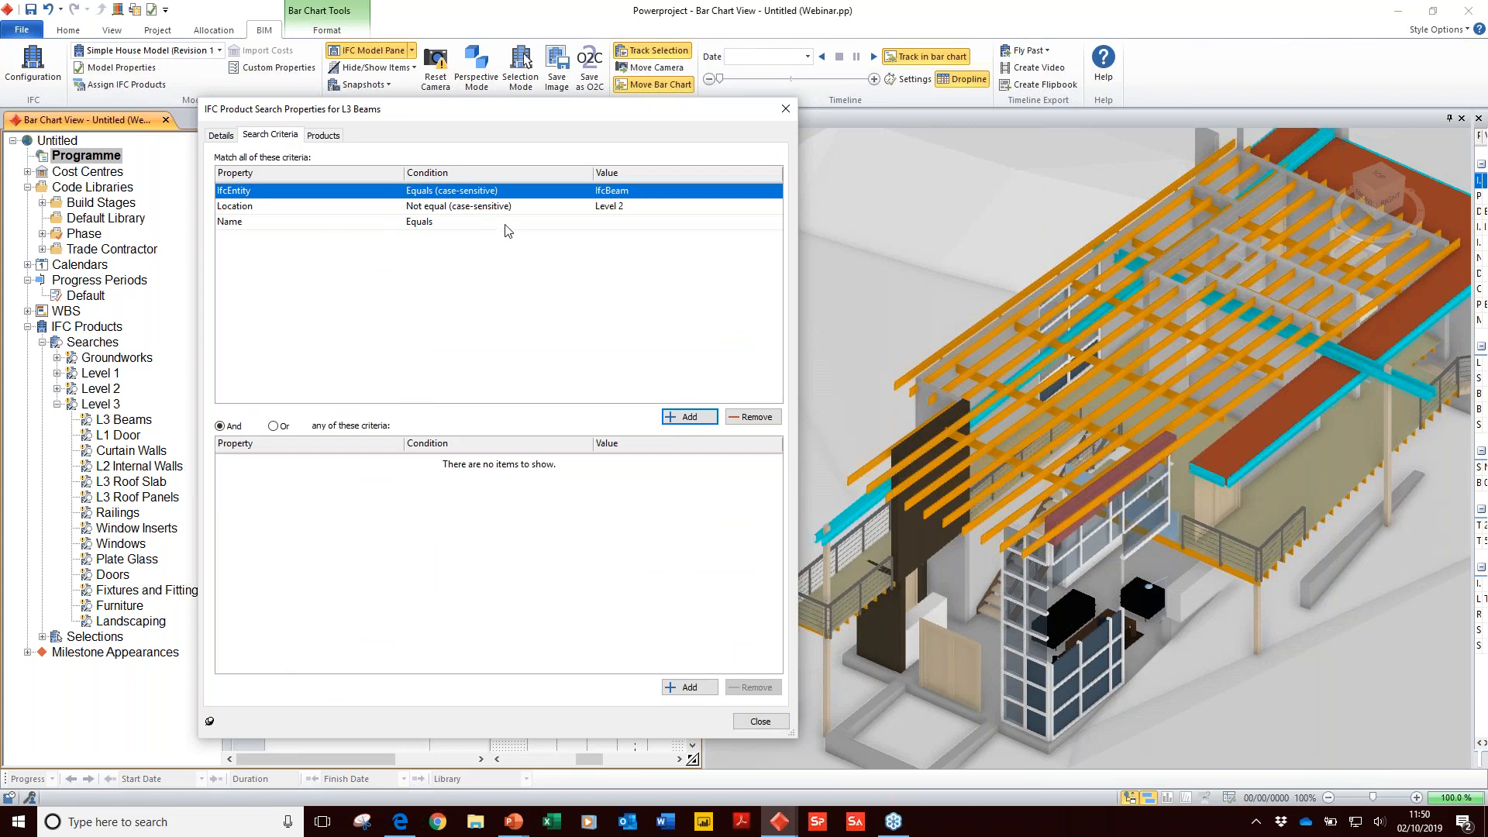
click(505, 223)
click(472, 283)
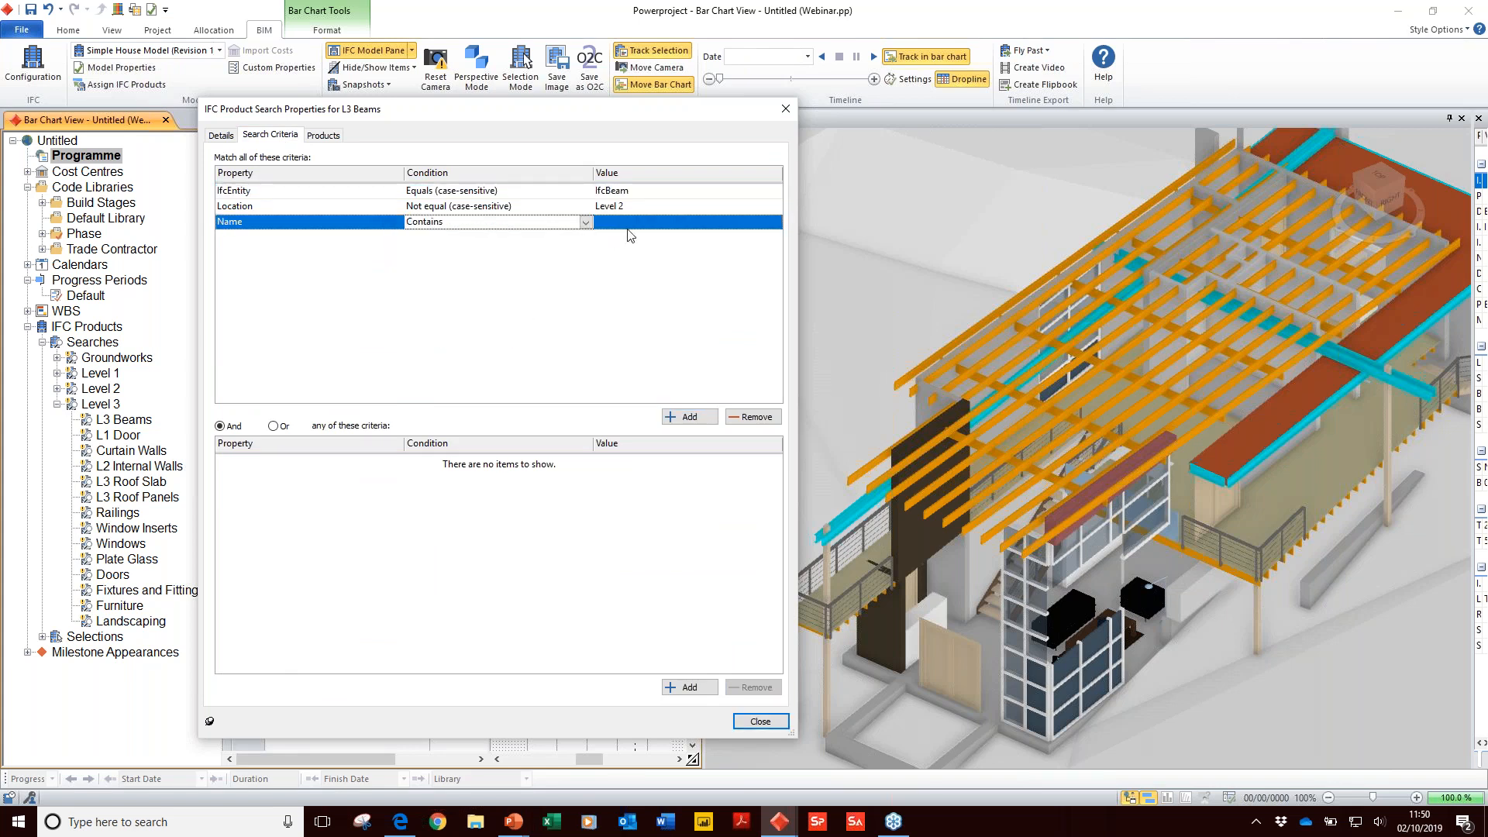
click(631, 223)
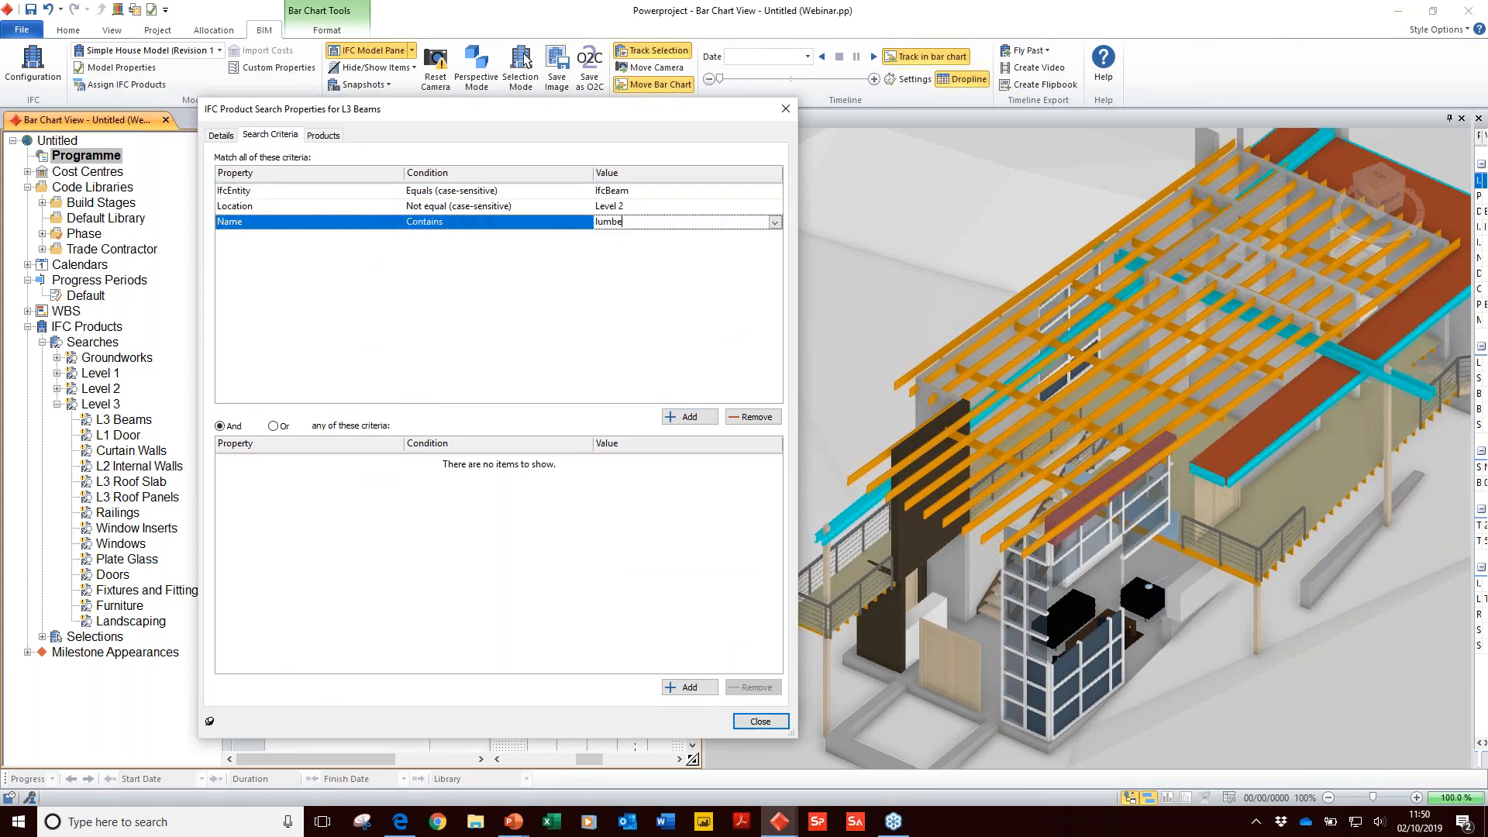
key(Return)
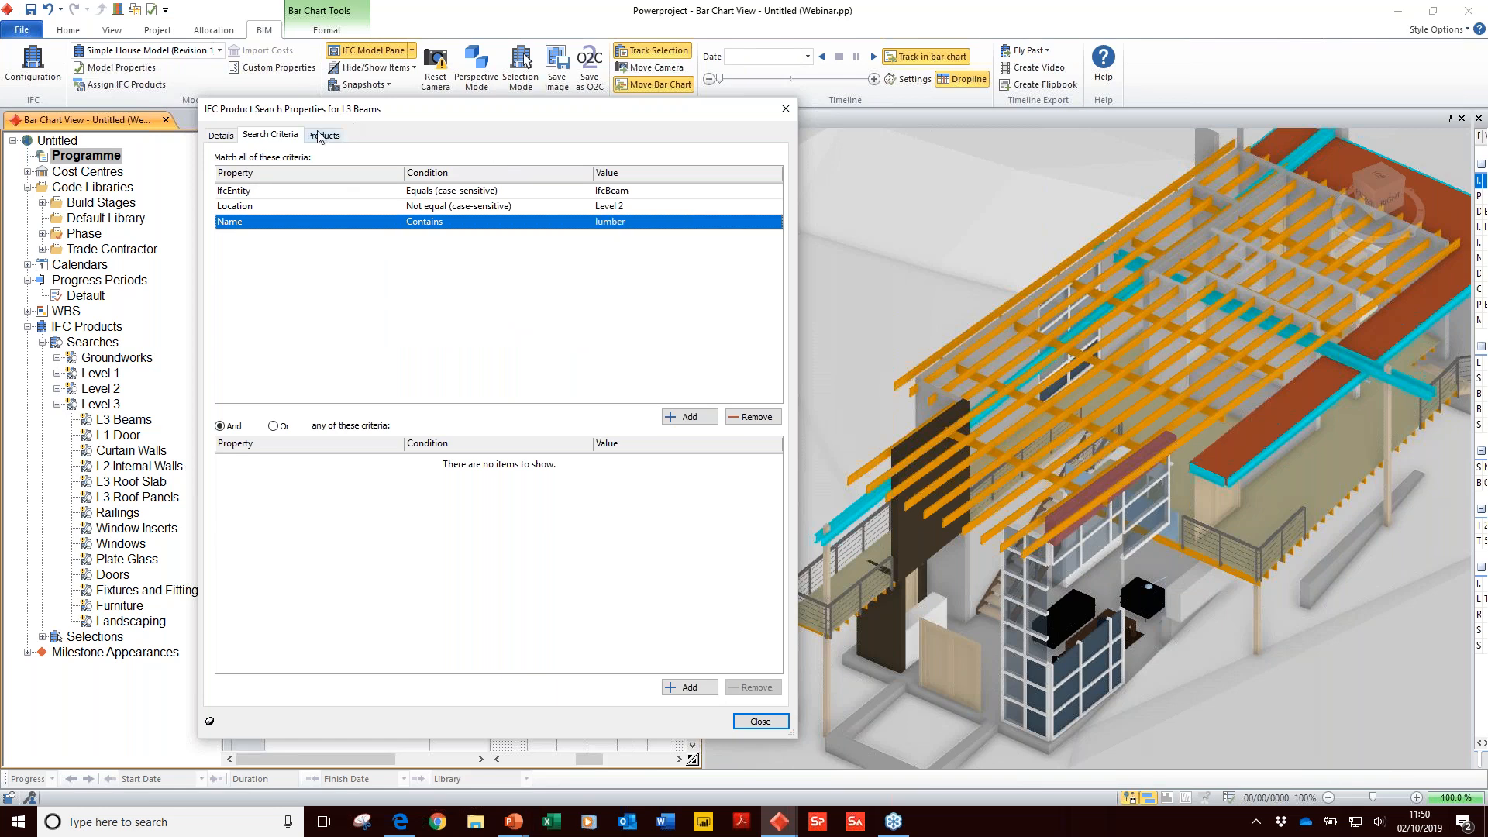
Step: Check the filtered L3 Beams products by selecting them all in the 3D model, and close the search properties
click(320, 136)
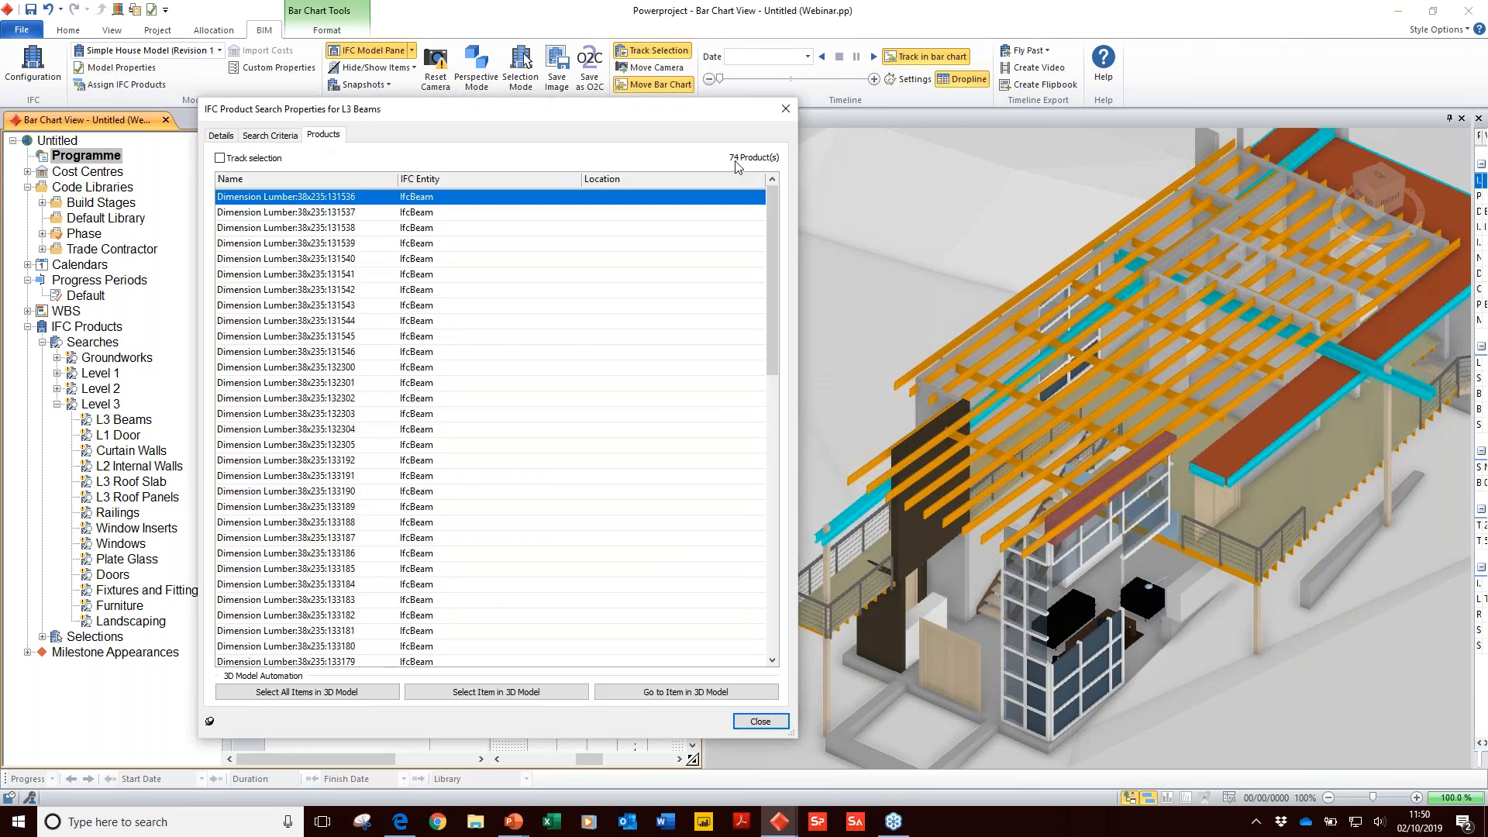
click(379, 692)
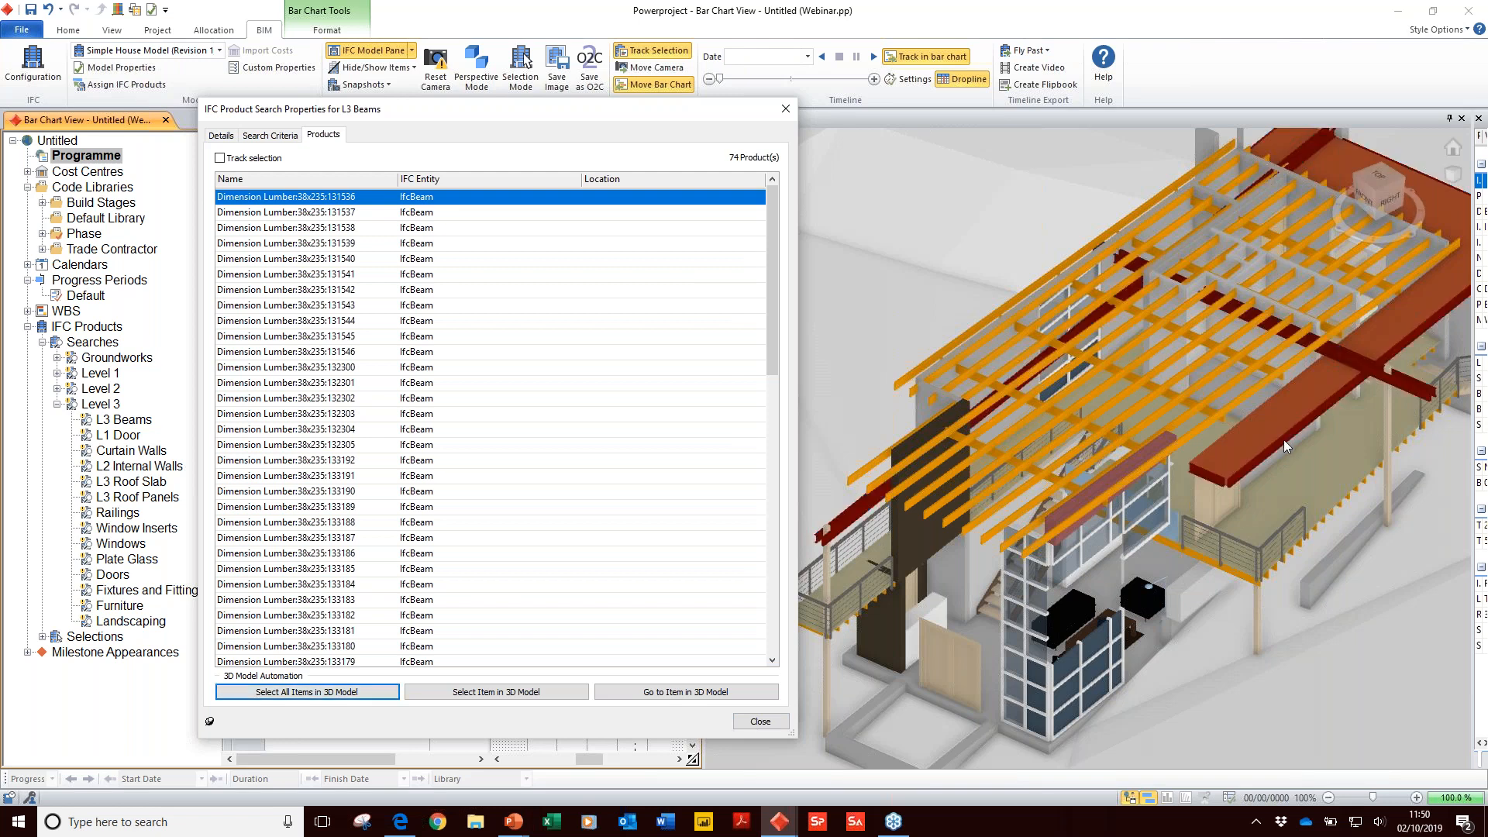
click(771, 722)
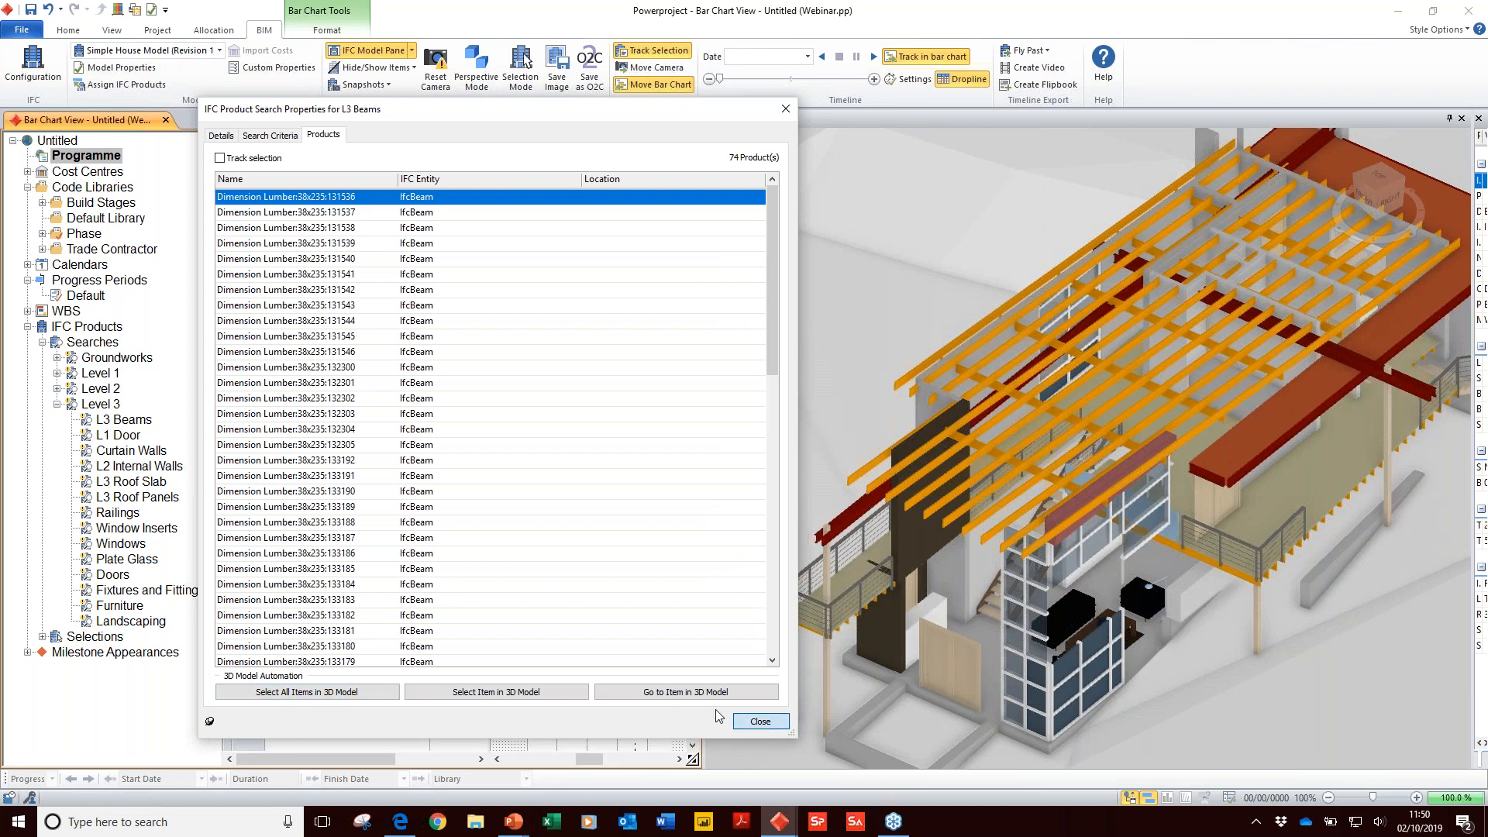
click(744, 721)
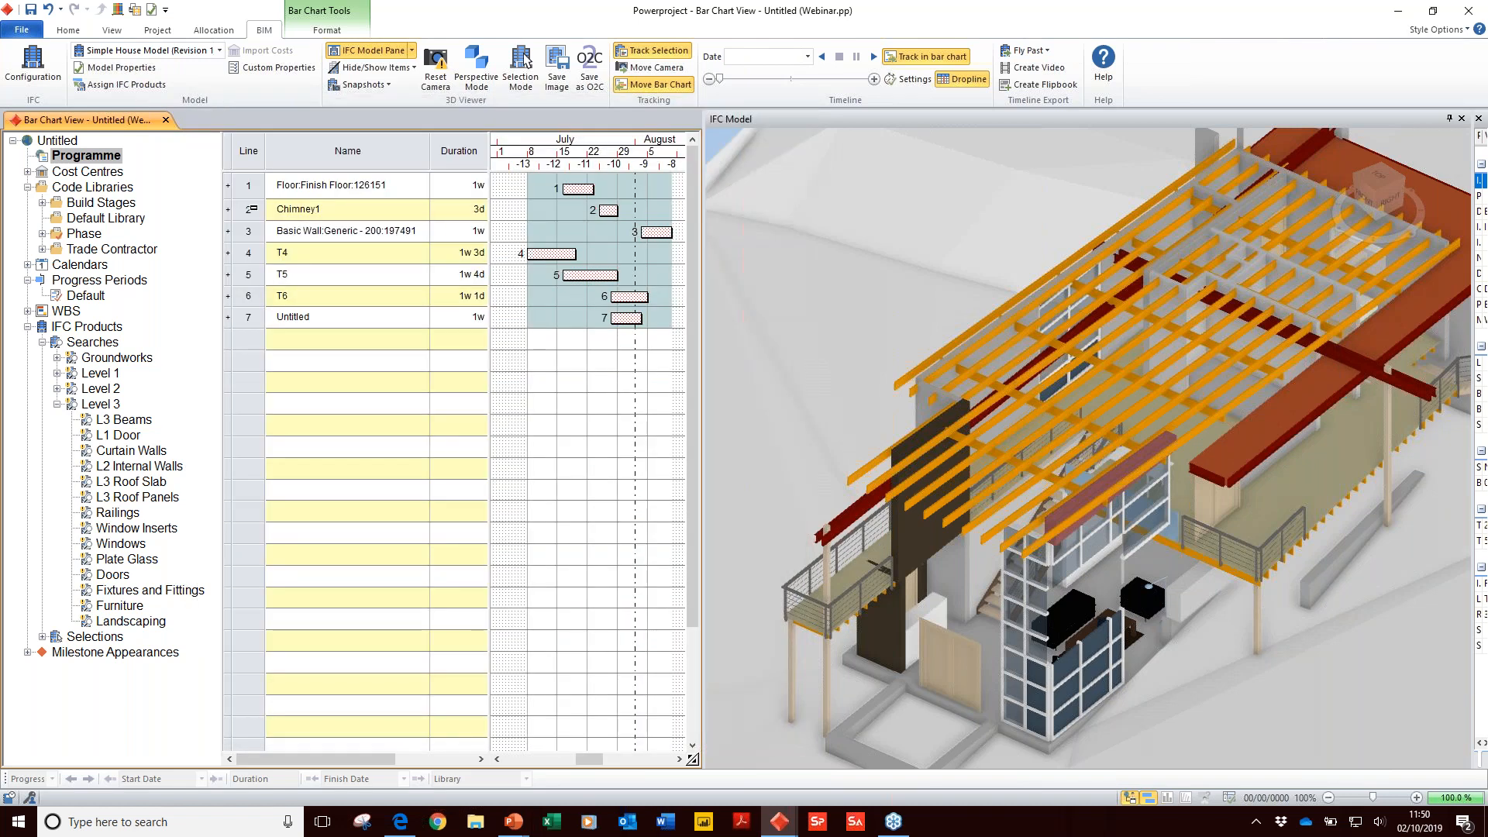
Step: Clear the existing tasks from the bar chart and show the hidden products in the 3D viewer again
click(388, 67)
click(392, 86)
Step: Create bar chart tasks from all the IFC product searches, from Groundworks down to Landscaping, including every level's sub-entries
right_click(73, 343)
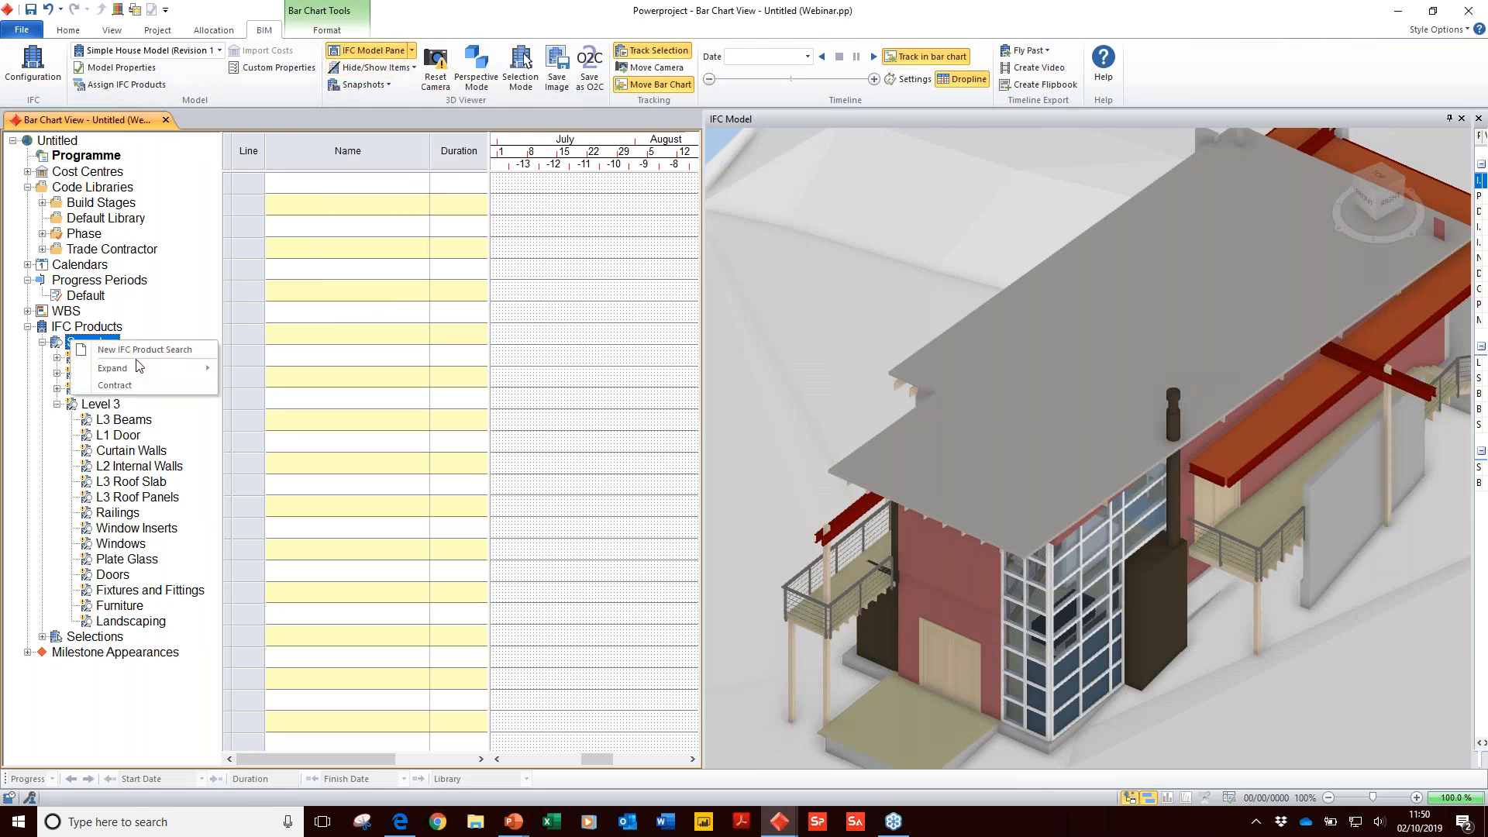
click(254, 378)
click(137, 365)
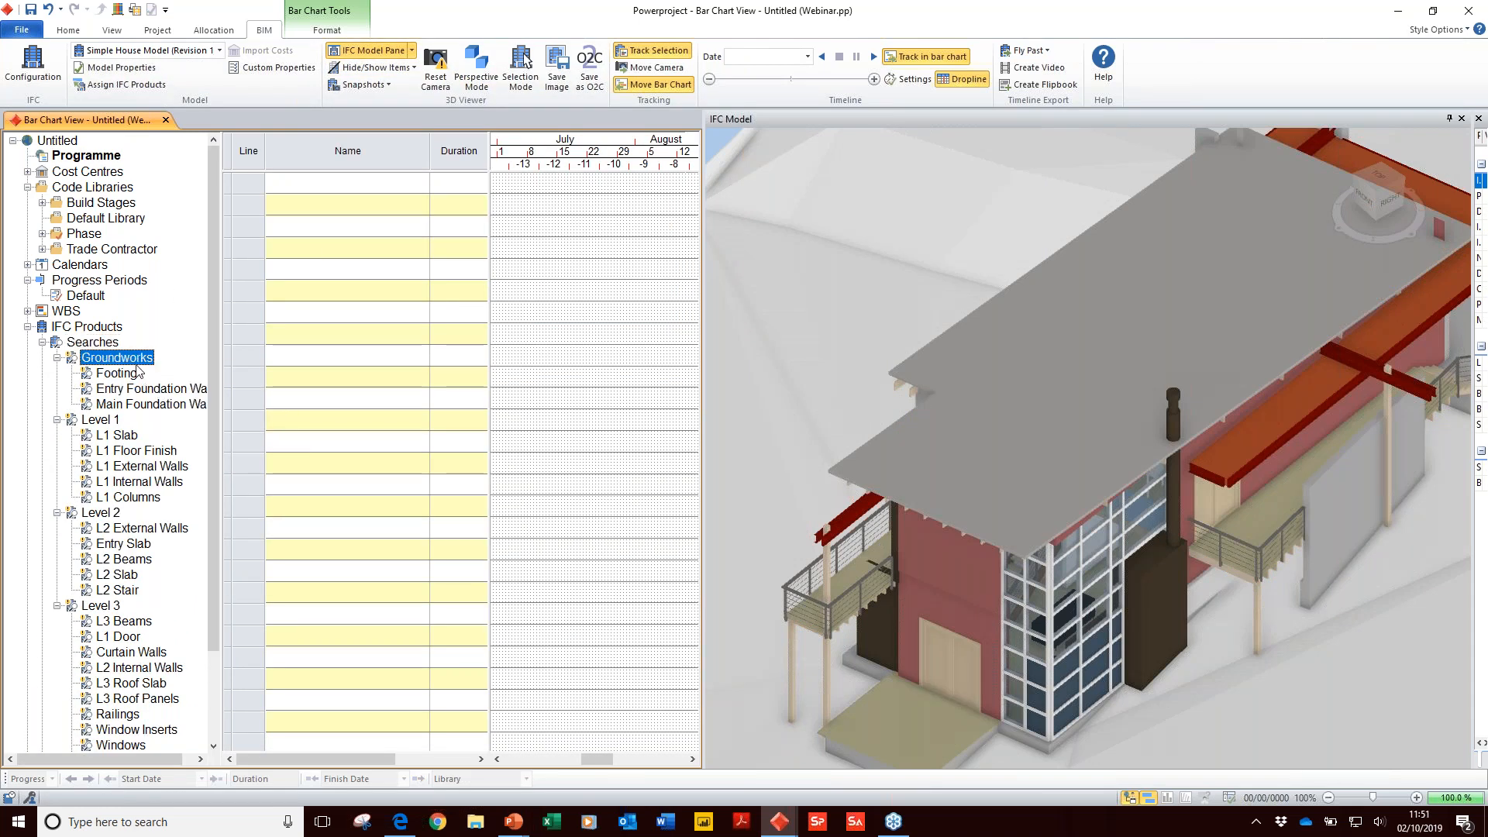
scroll(138, 368, down, 3)
shift+click(155, 716)
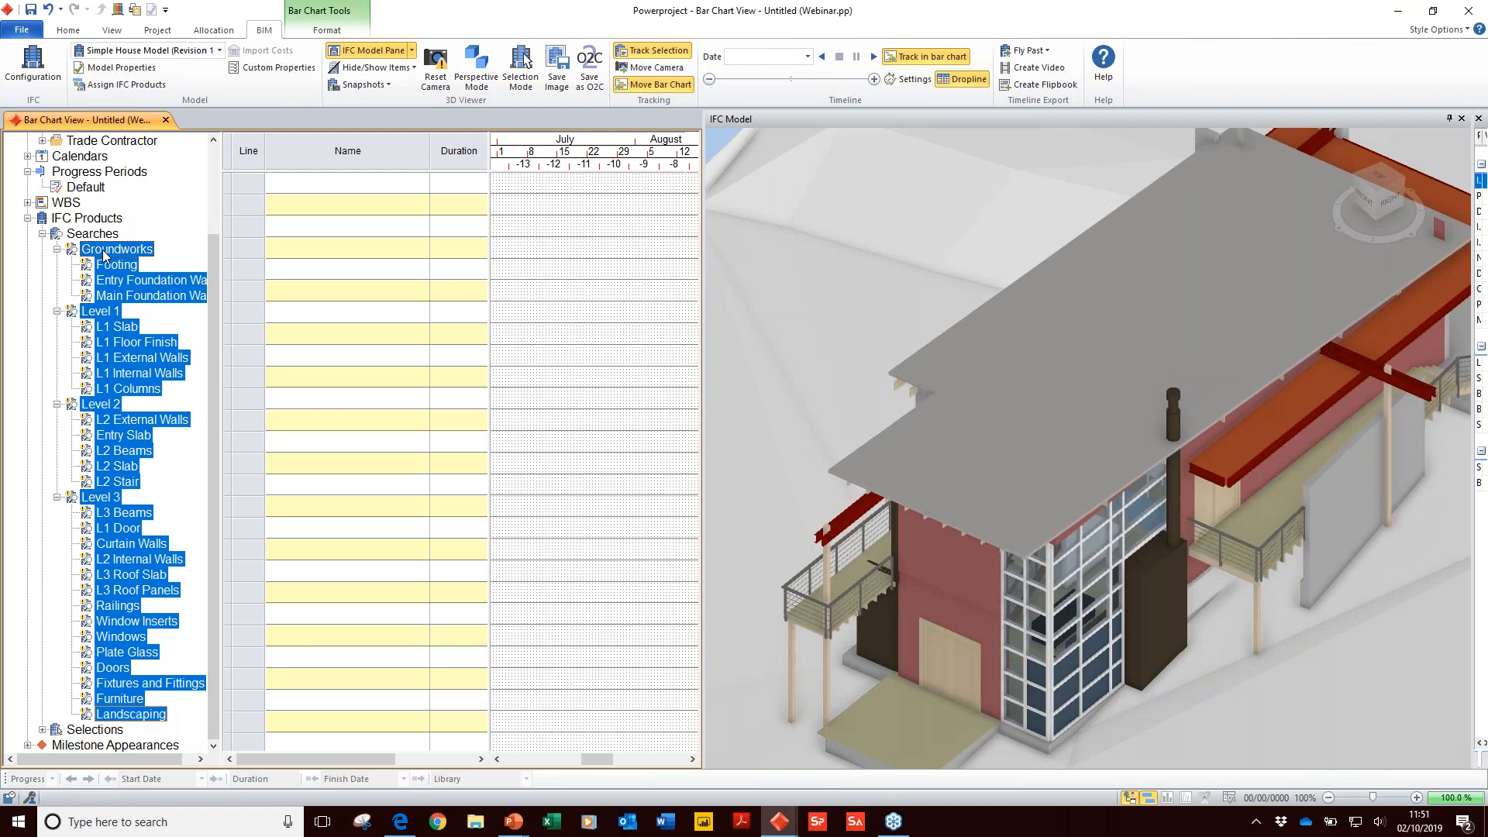
right_click(105, 254)
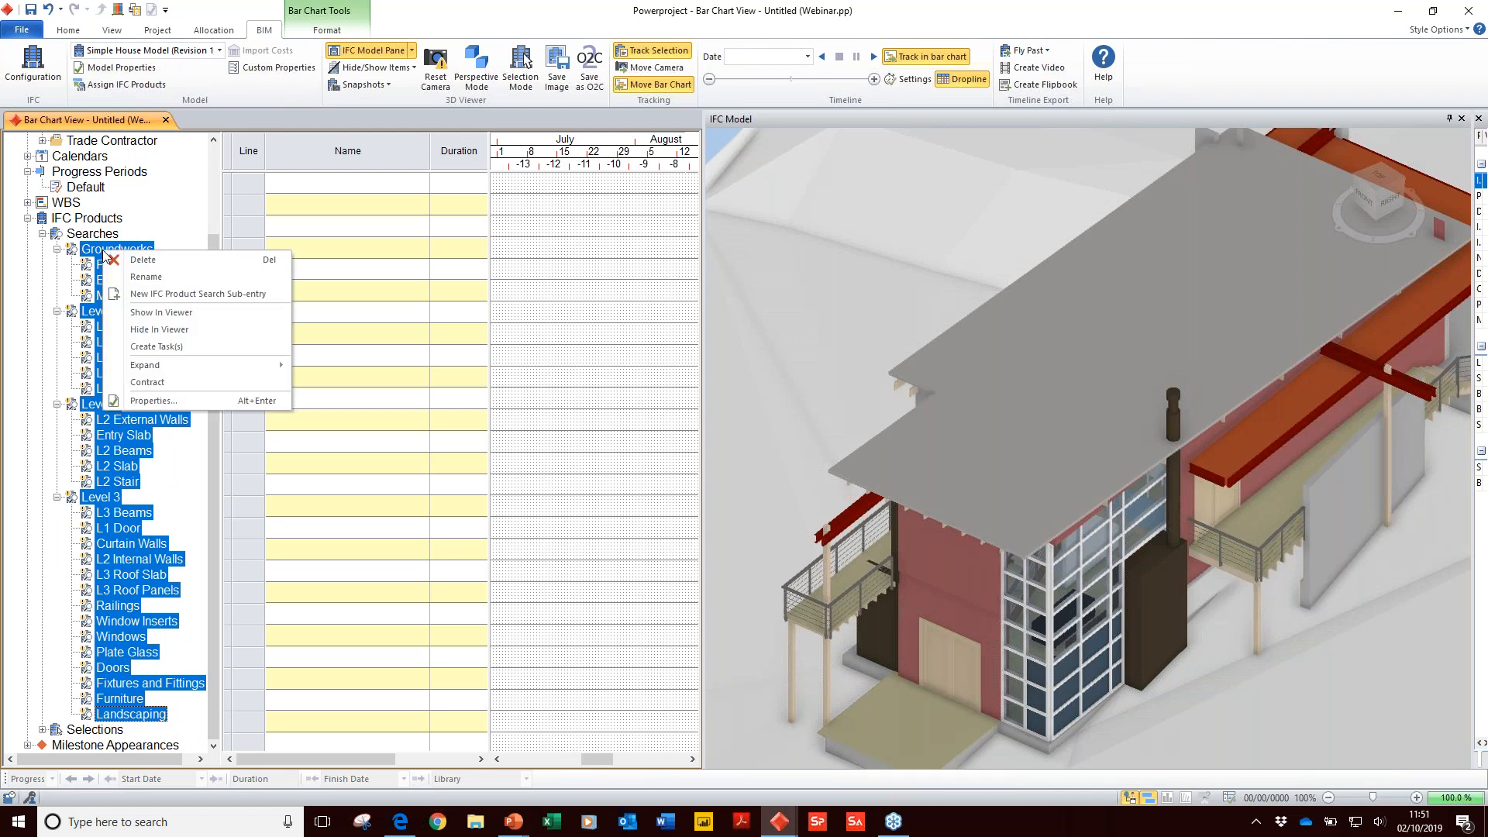
click(151, 347)
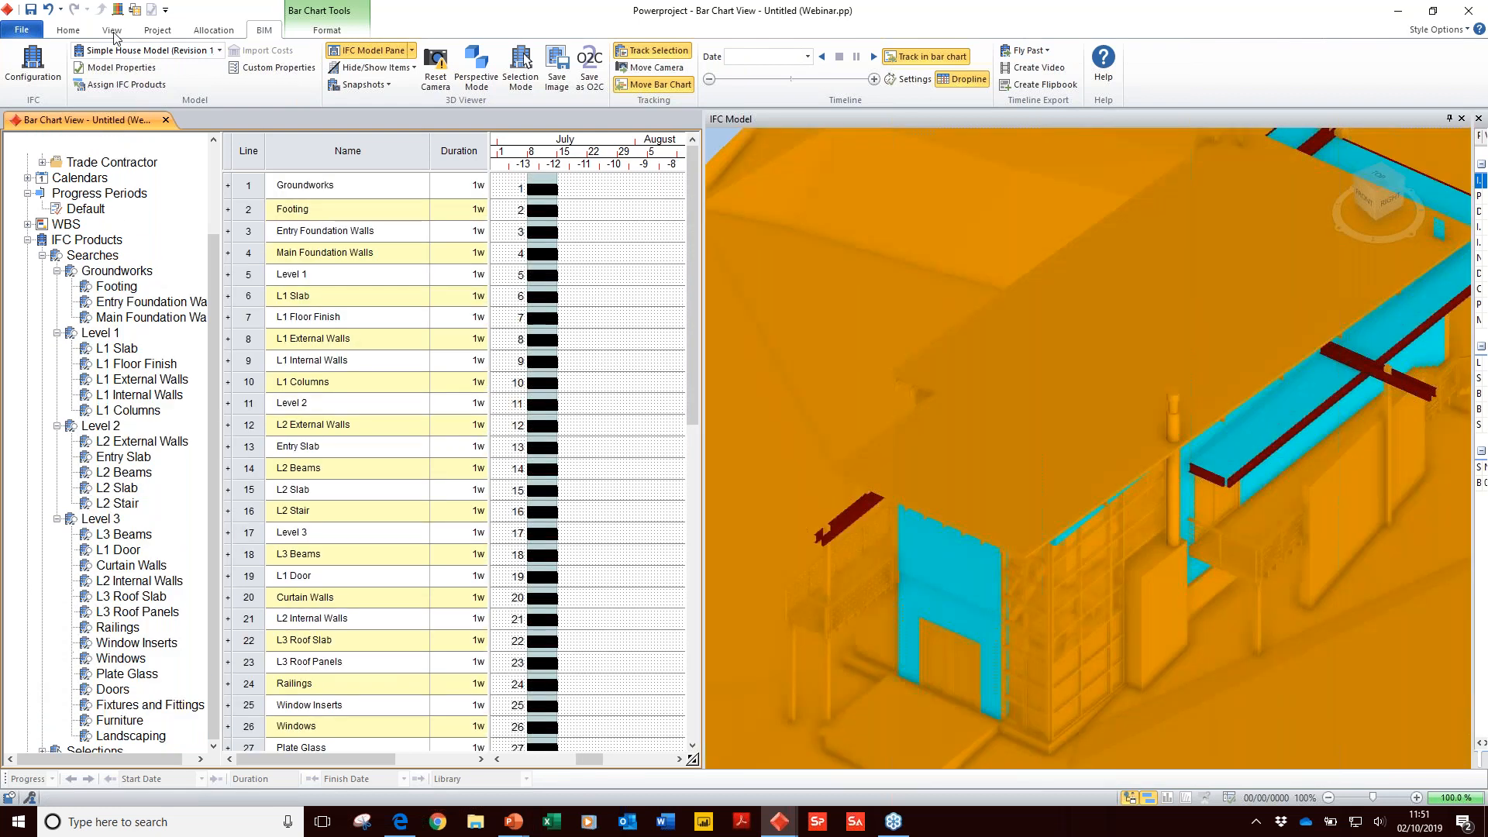
Step: Link all the newly created, still selected tasks to one another
click(68, 30)
click(372, 76)
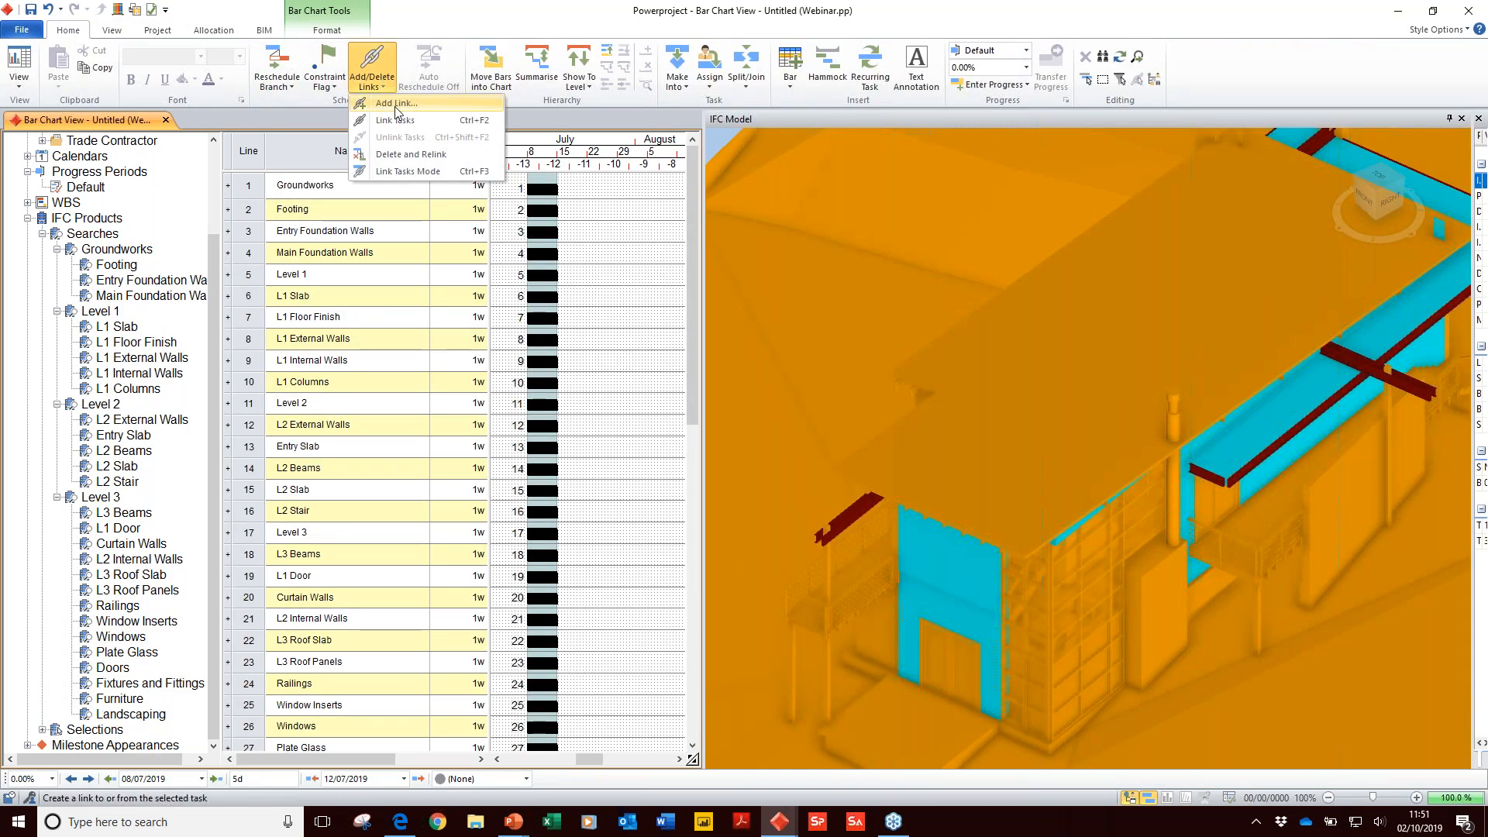
click(395, 121)
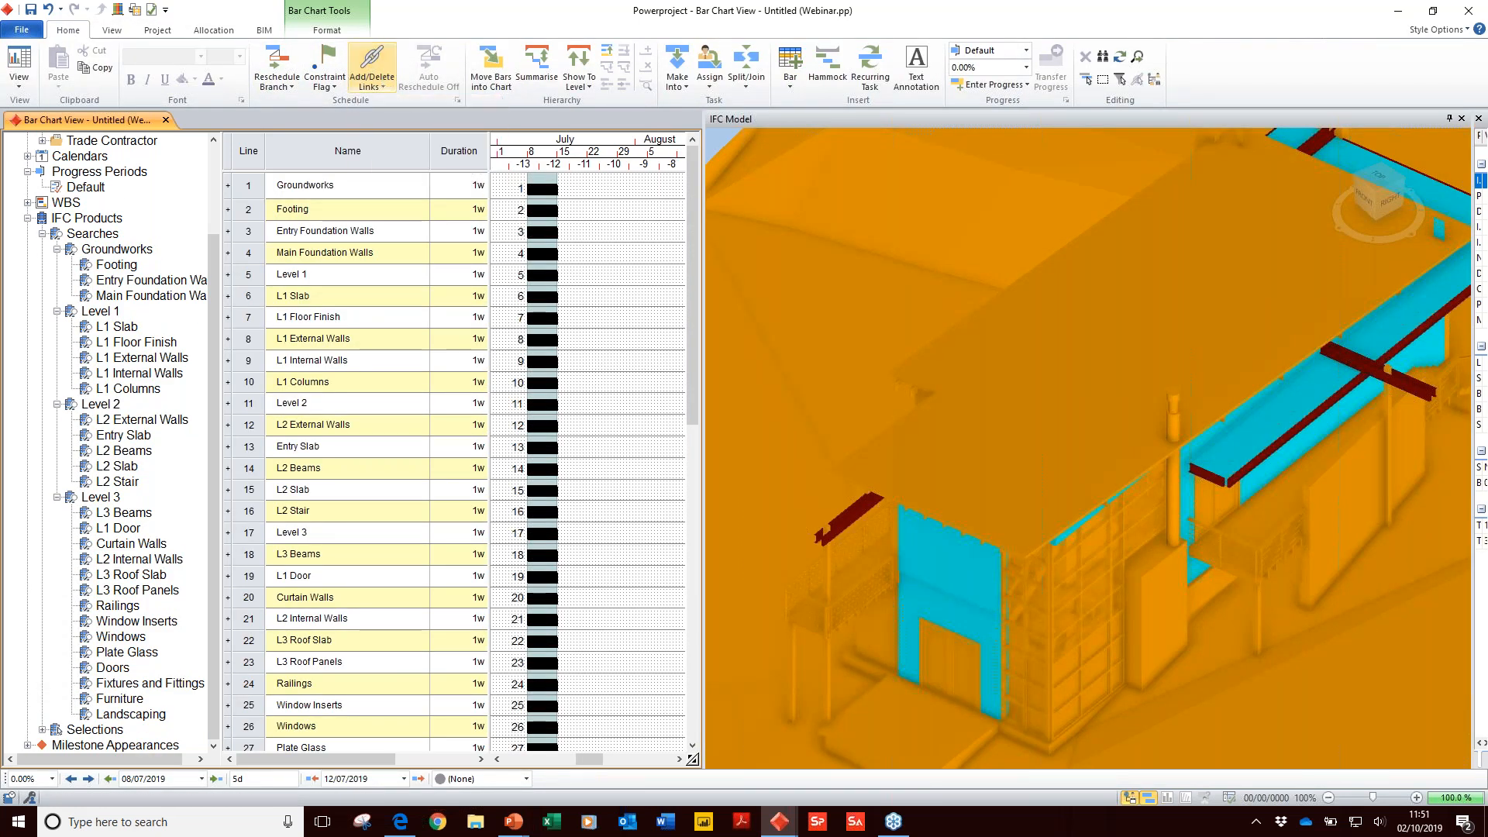
Step: Reschedule the linked tasks and narrow the task table to the Name and Duration columns to enlarge the bar area
click(270, 62)
click(813, 463)
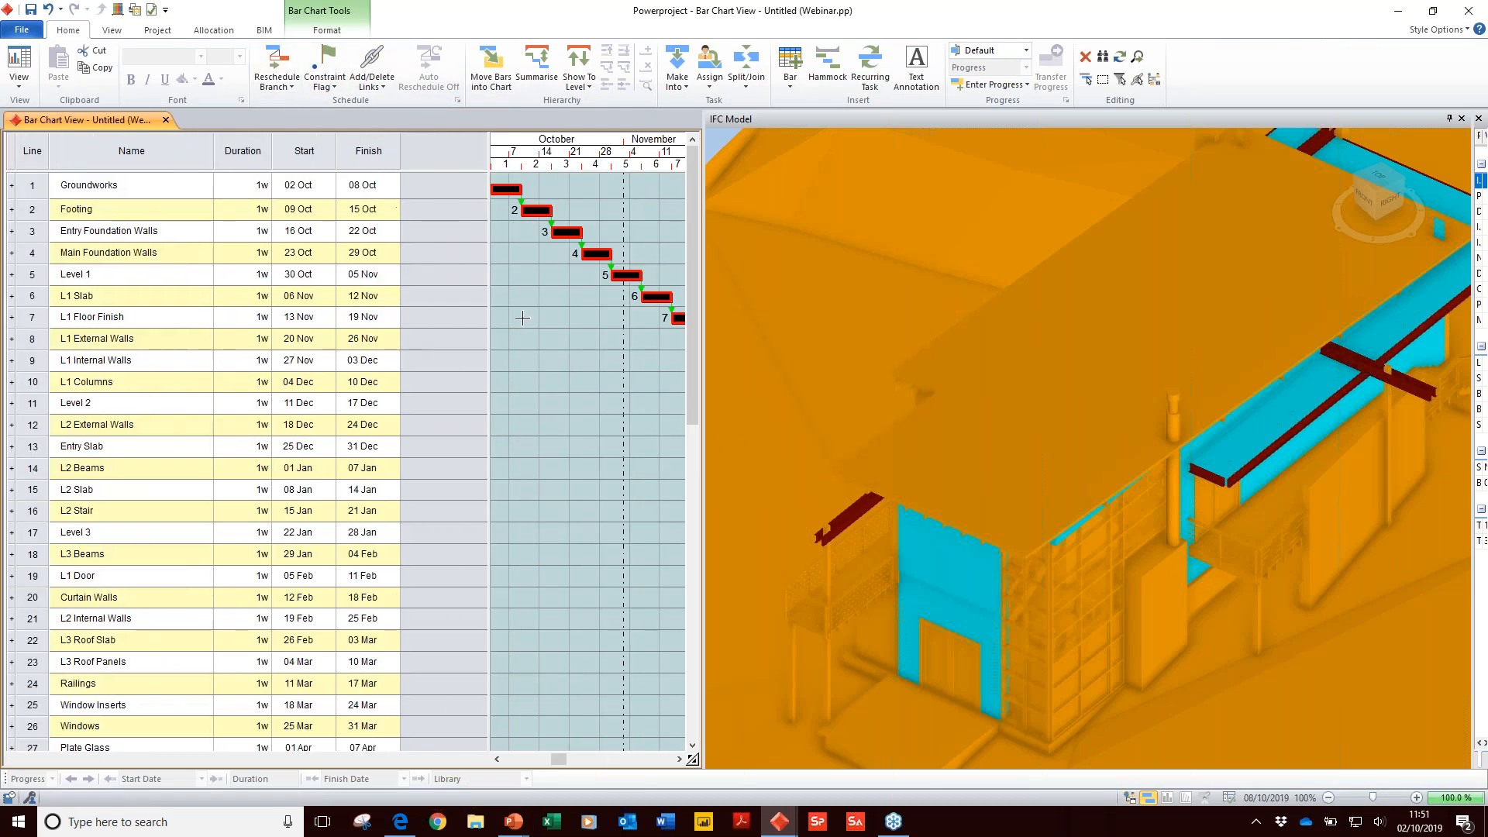
drag(490, 295, 274, 286)
Step: Clear the selection in the 3D model and play the timeline simulation of the build from start to project end
click(714, 137)
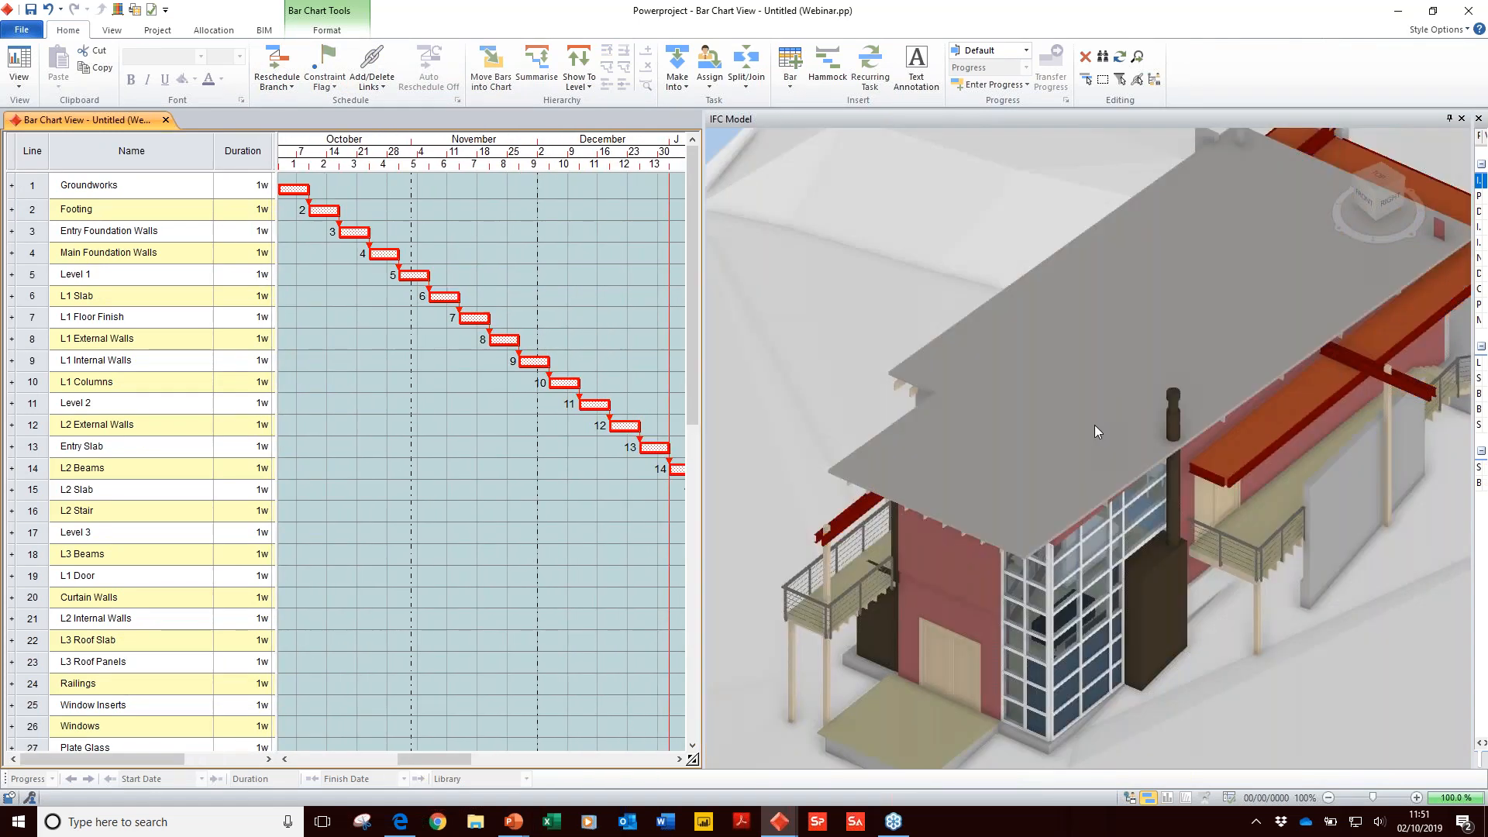
scroll(1090, 430, down, 4)
drag(1090, 430, 1120, 461)
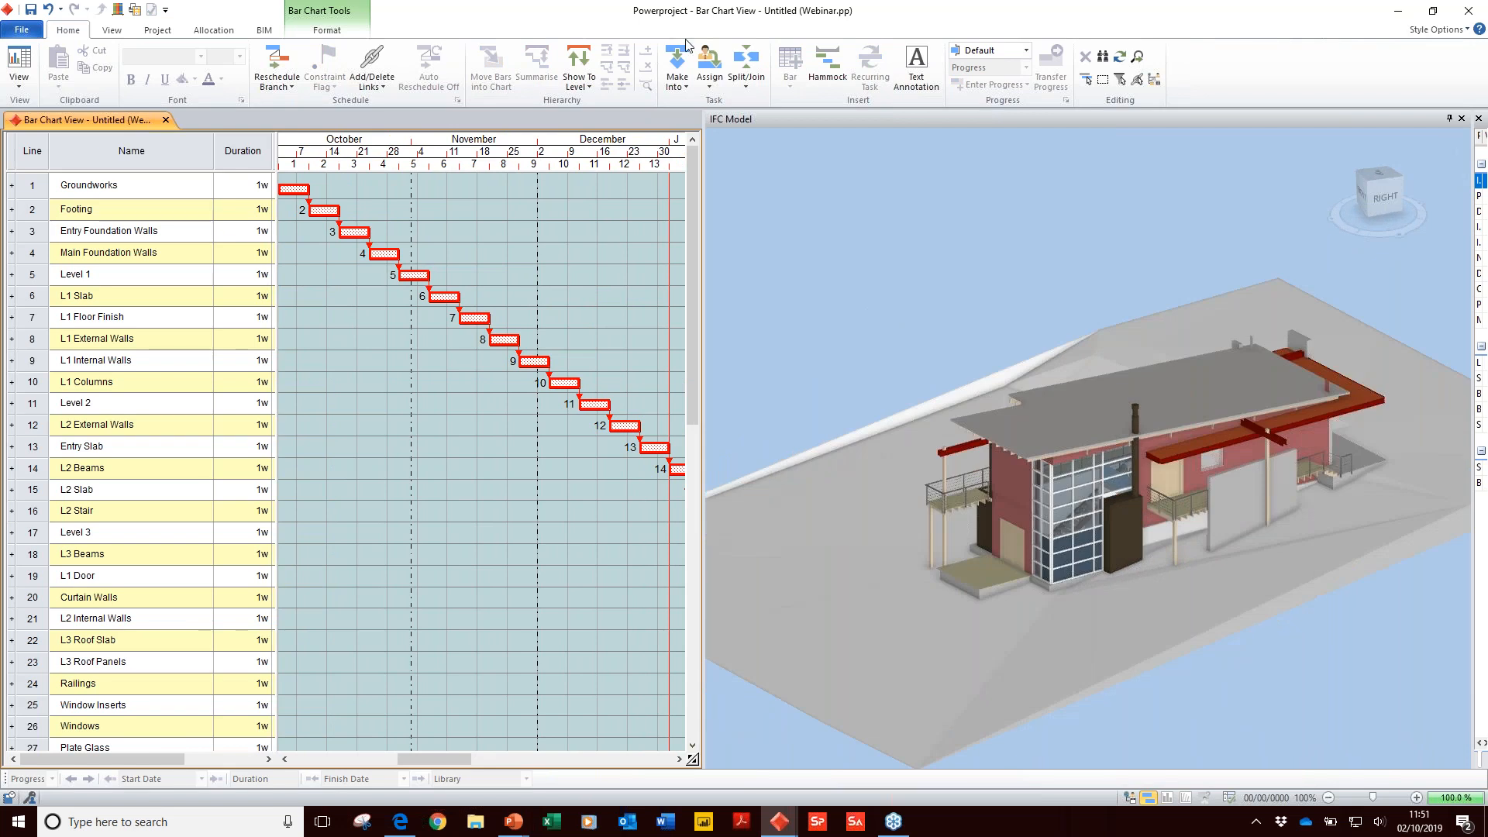
click(264, 30)
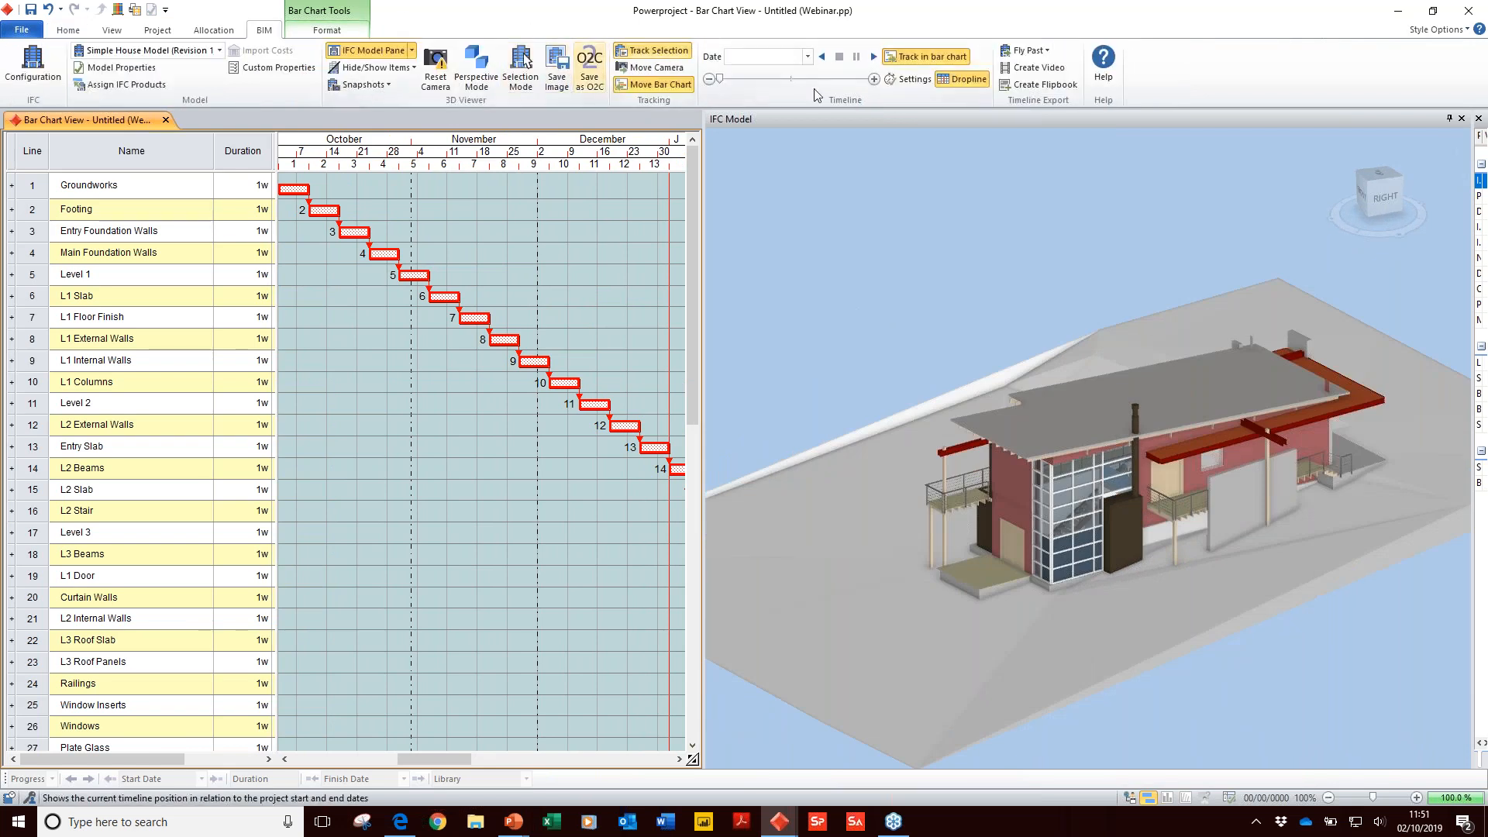
click(872, 59)
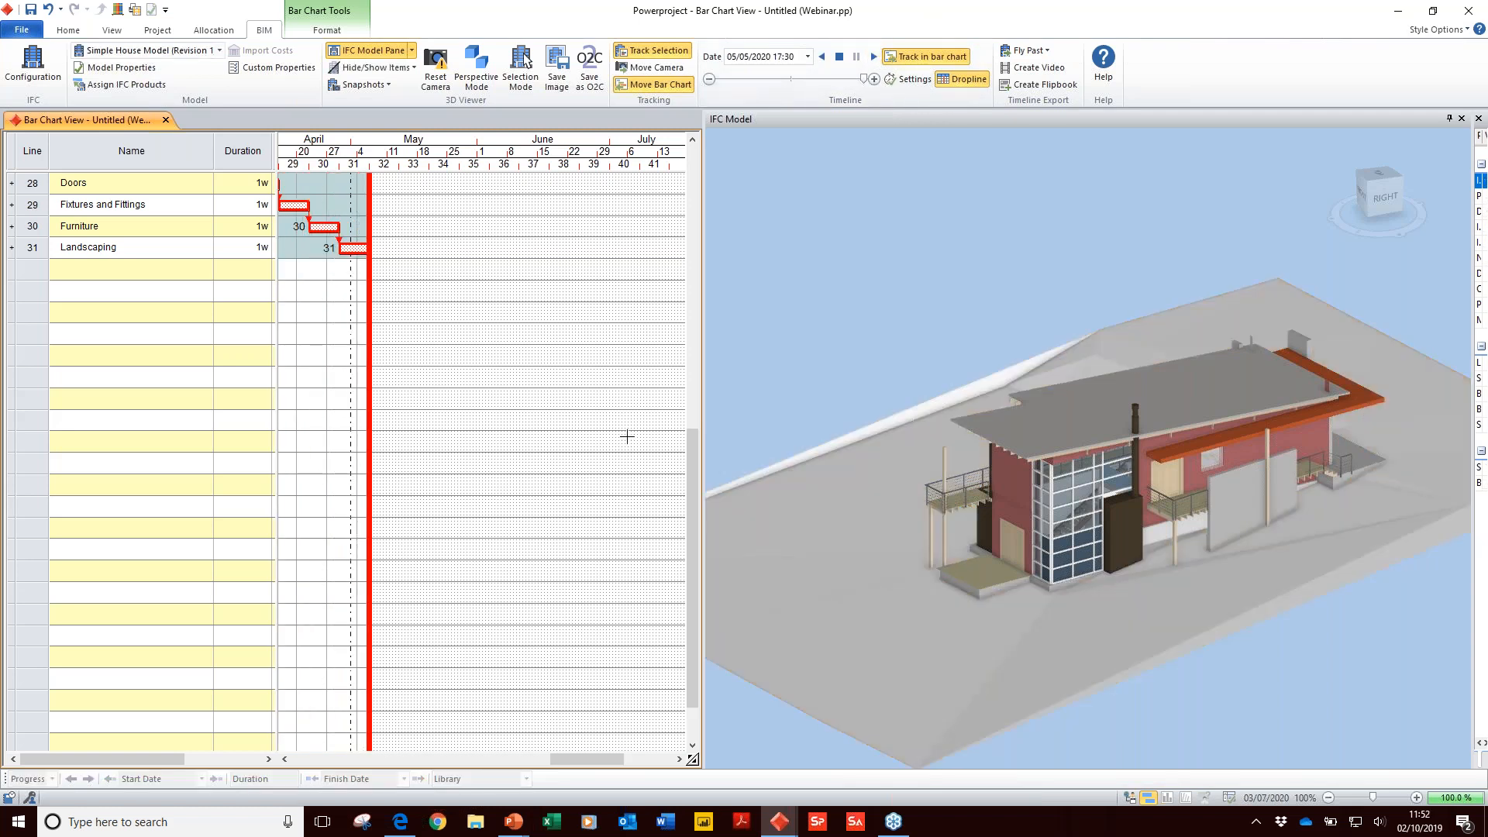
scroll(667, 375, up, 9)
drag(556, 759, 426, 764)
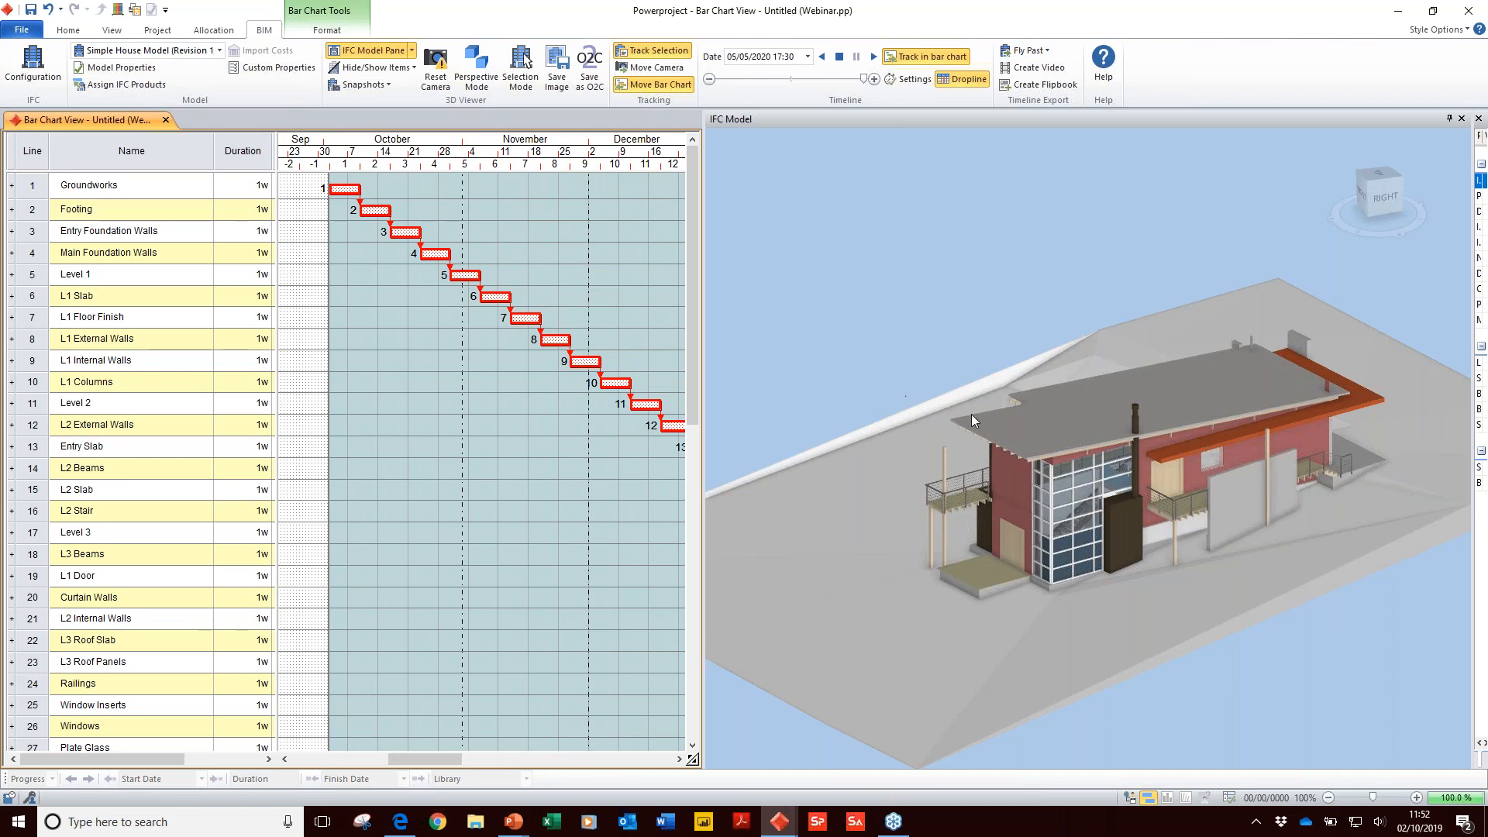
Step: Set up a split of the large flat roof panel in 2 directions, with 4 equal cuts along X and 5 along Z
click(1021, 424)
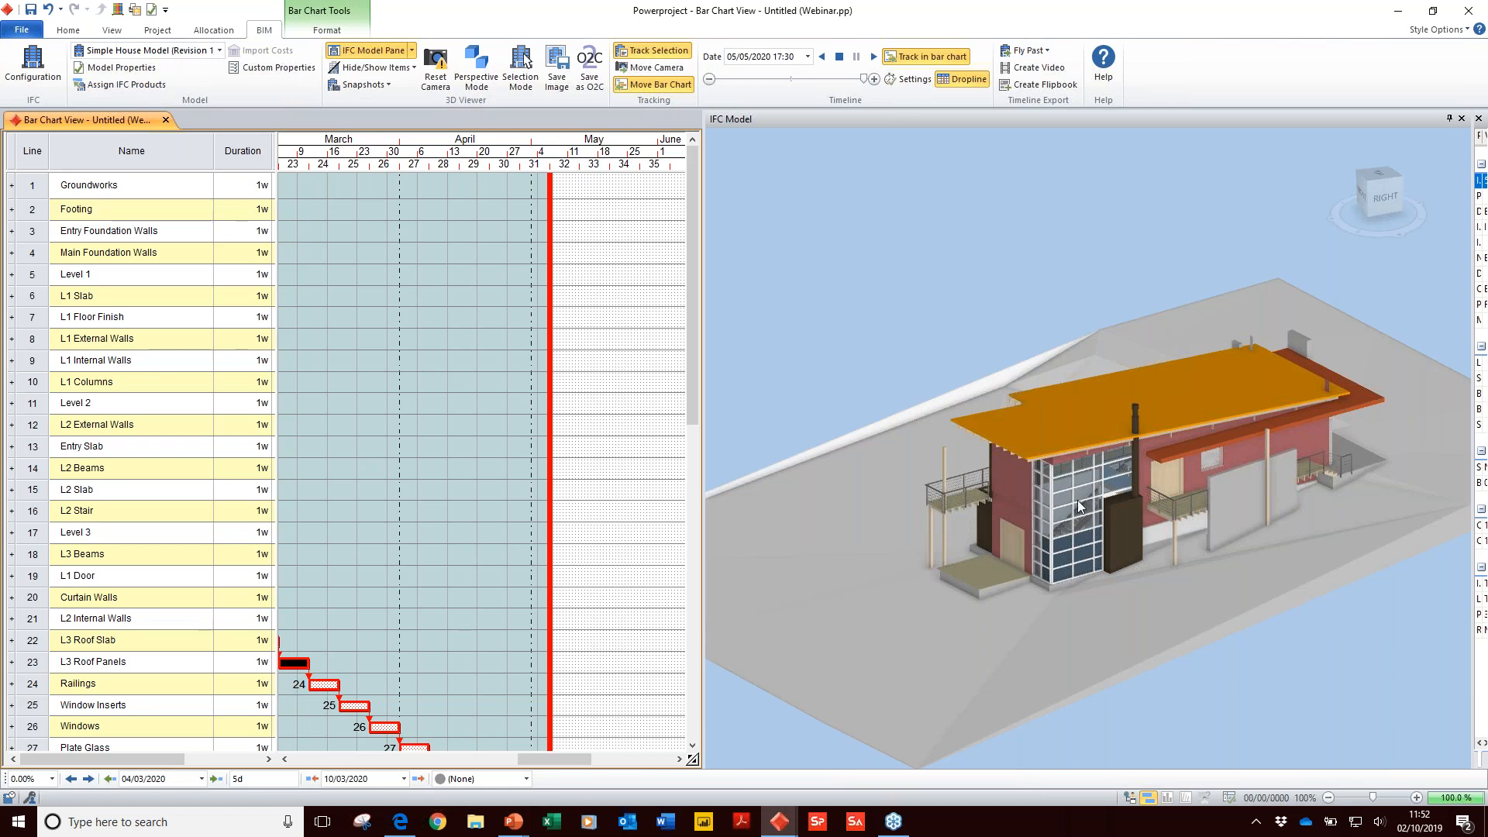
scroll(1176, 393, up, 5)
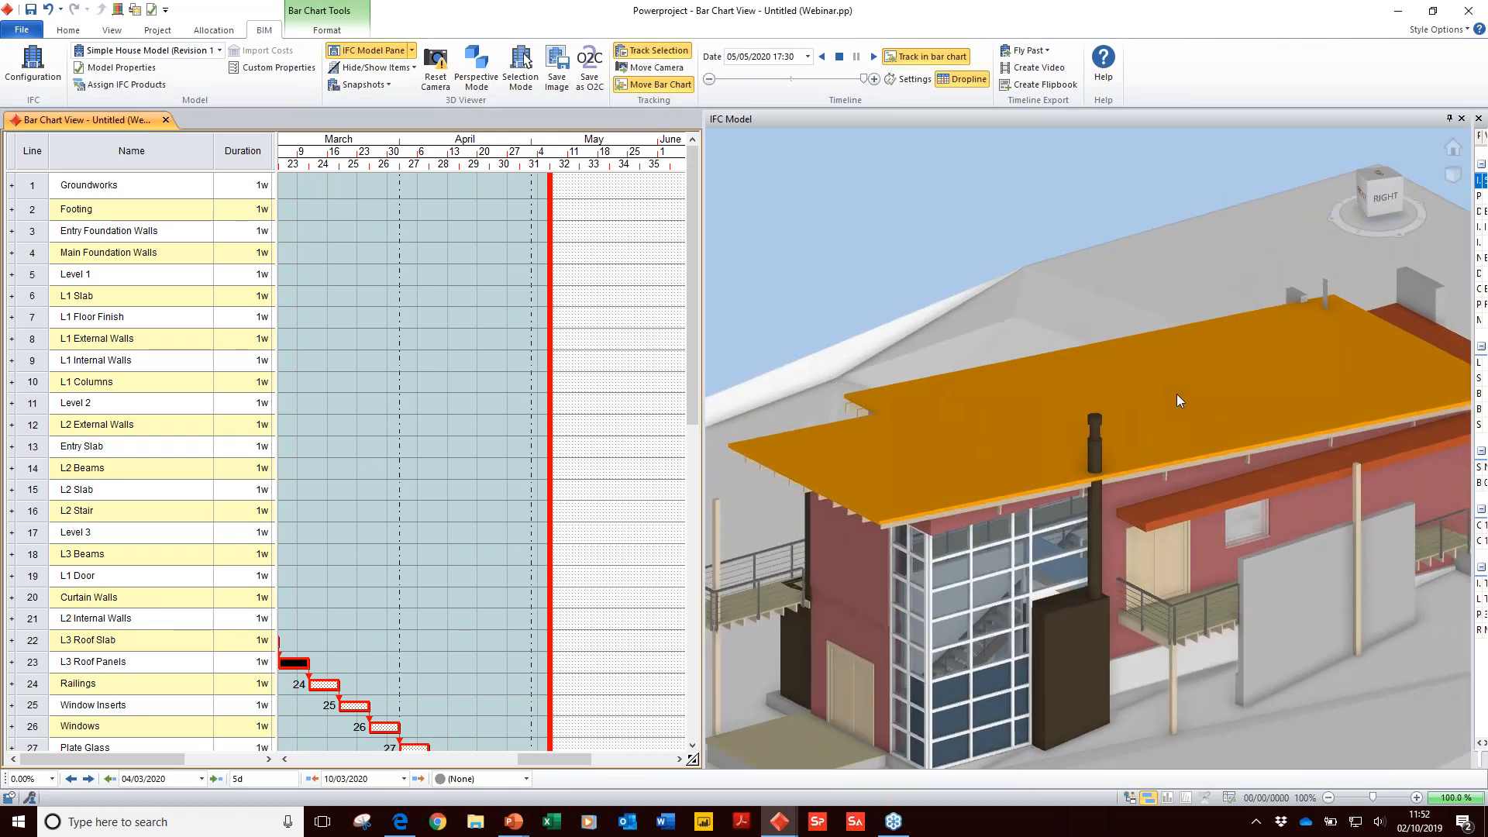
scroll(1176, 393, down, 1)
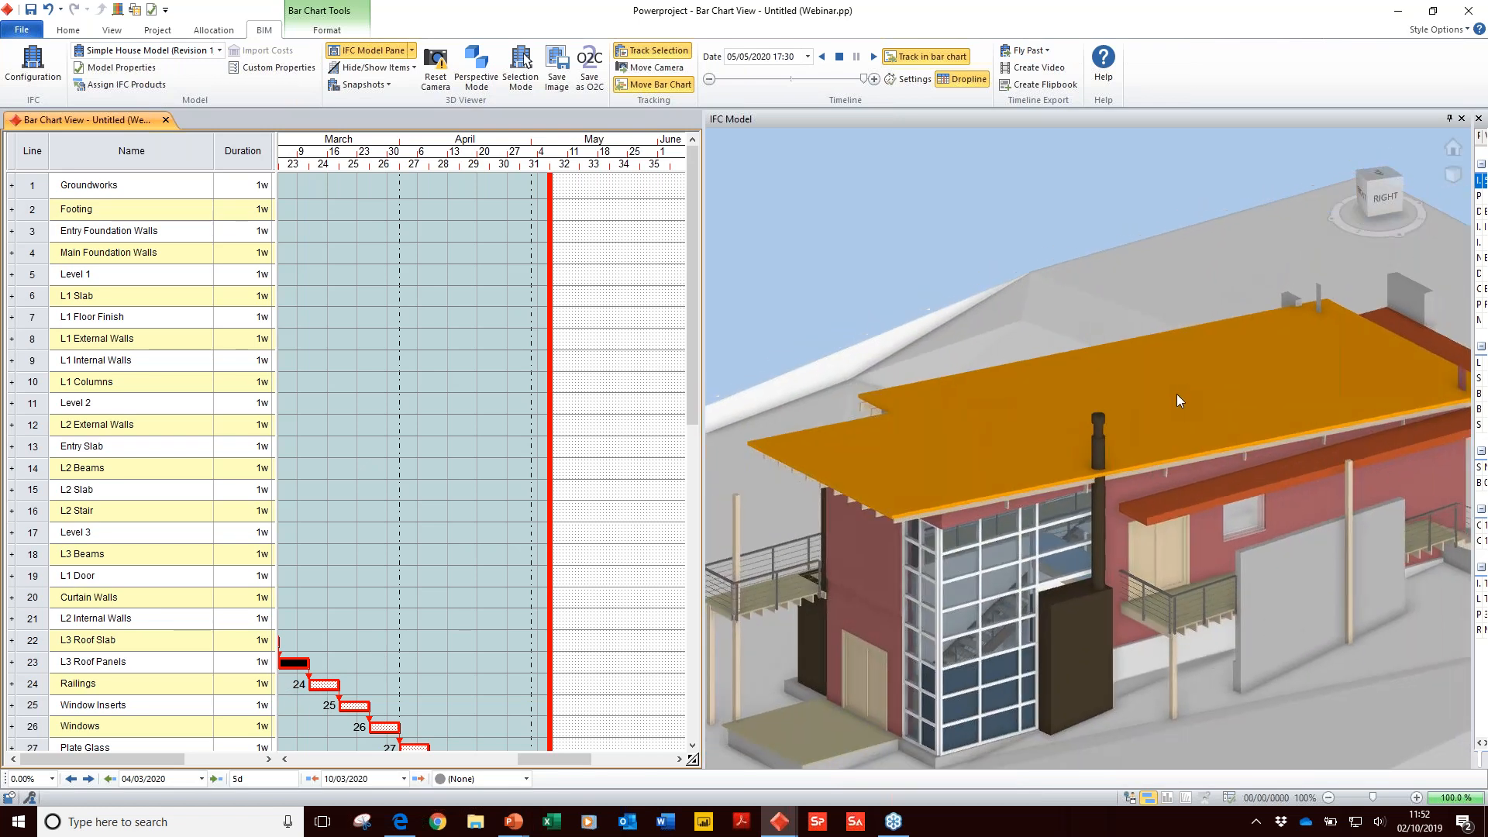
right_click(1124, 393)
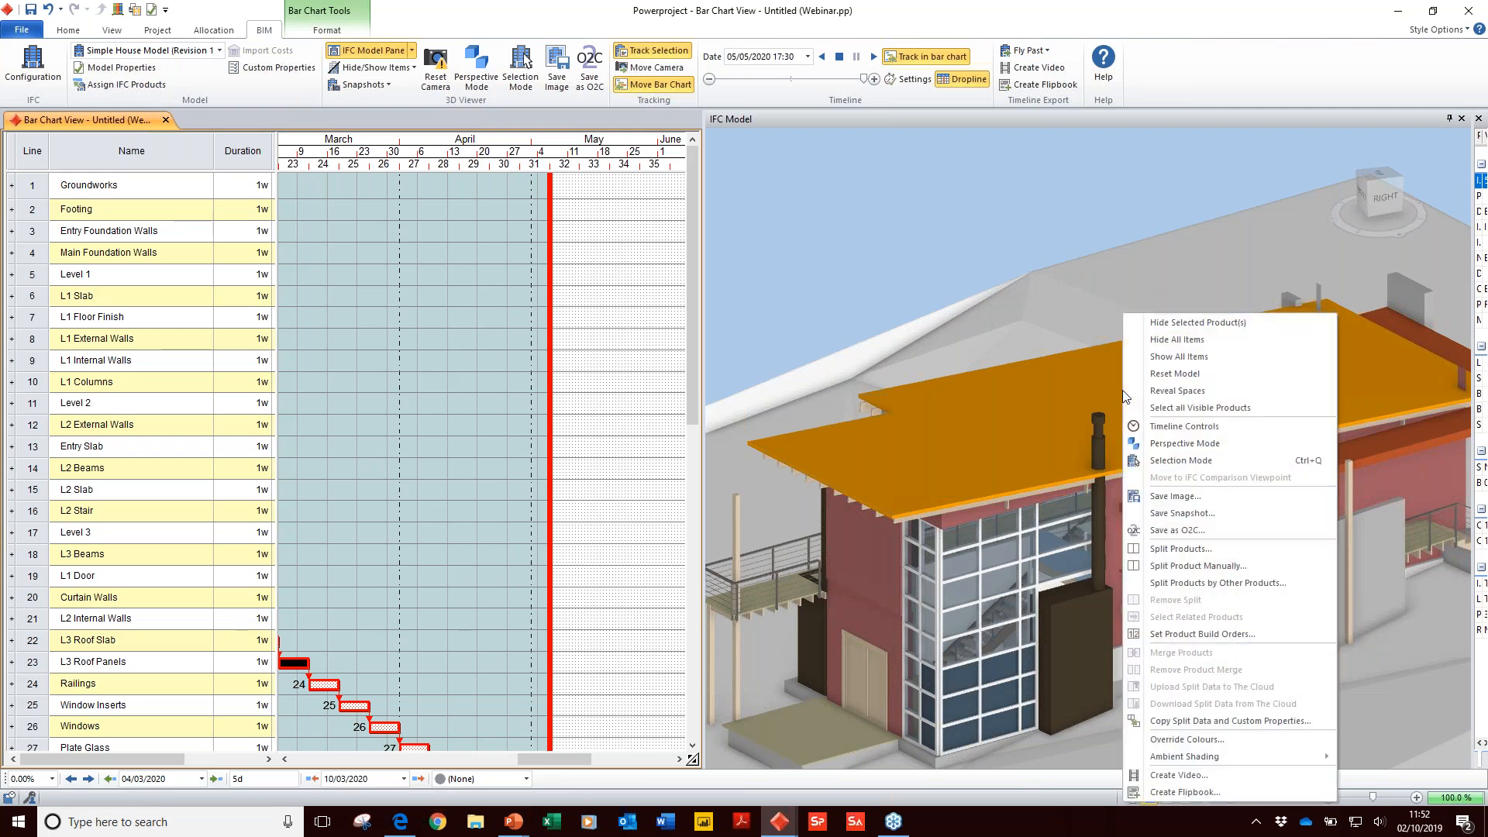
click(1199, 550)
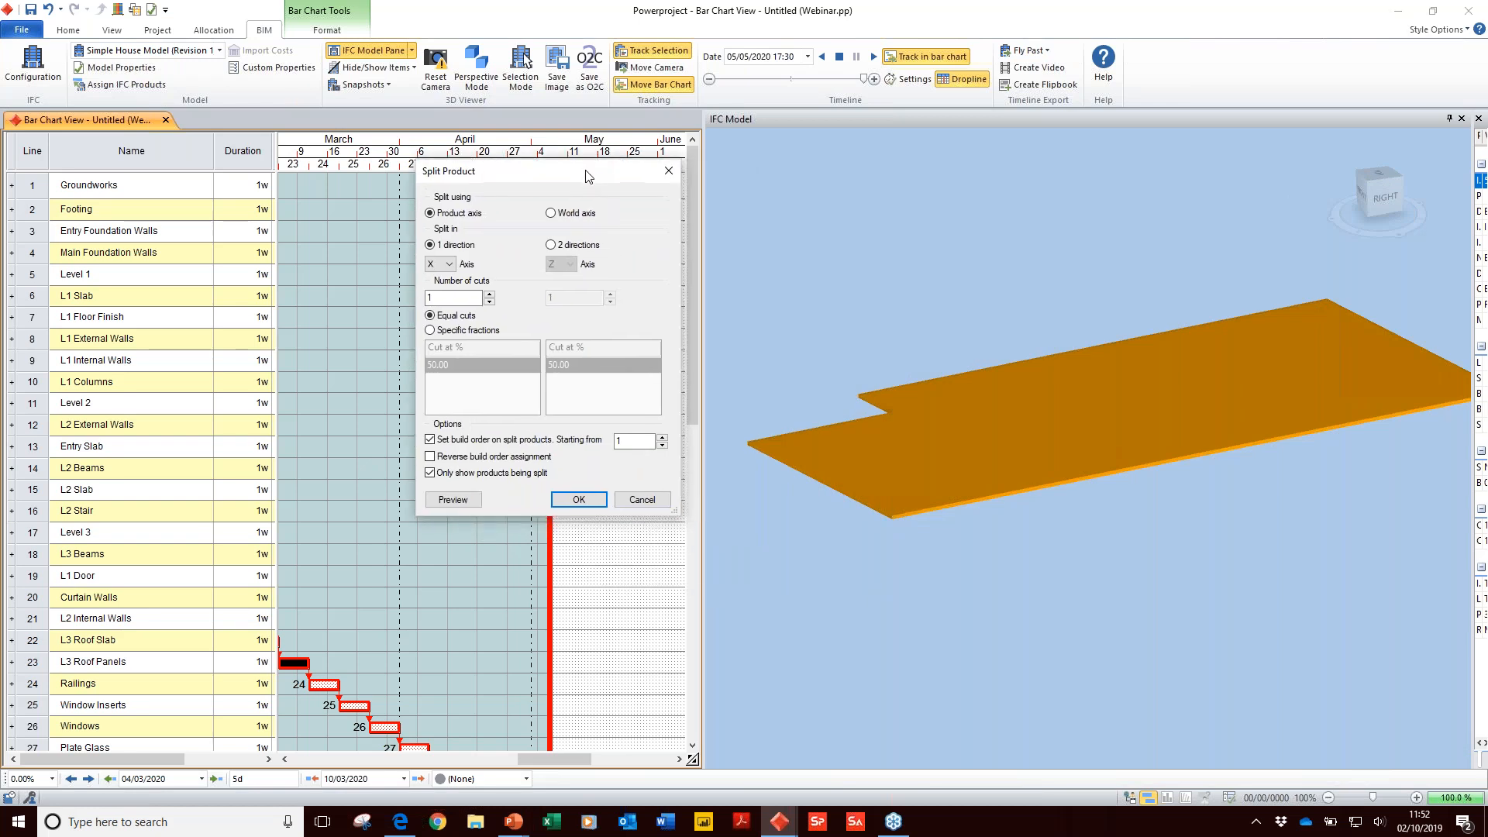
click(516, 255)
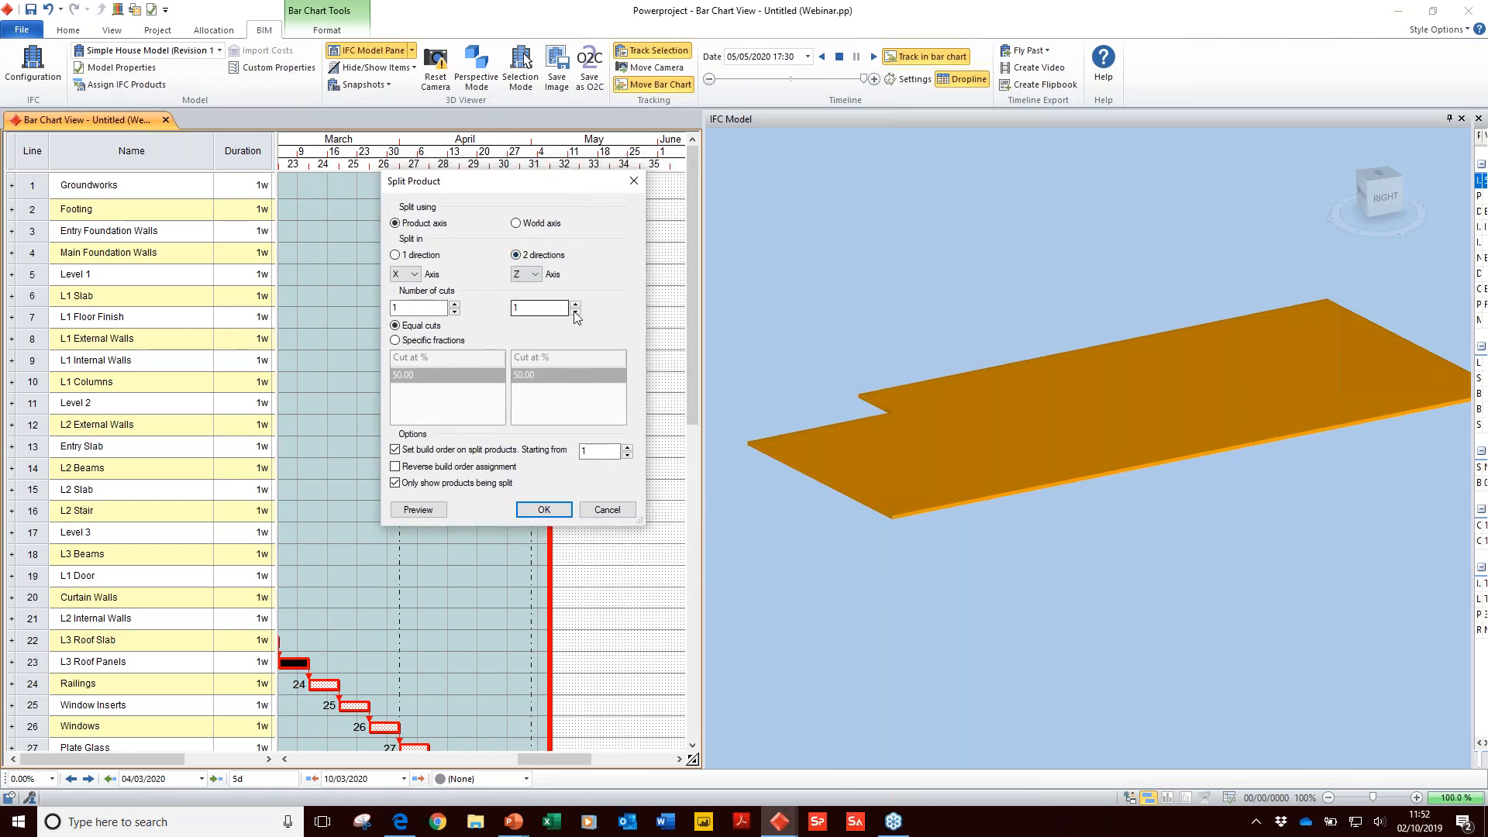
click(575, 305)
click(575, 305)
click(575, 304)
click(575, 305)
click(454, 305)
click(454, 305)
click(454, 306)
Step: Preview the roof split, apply it, and update the affected IFC product selection T6 with the new pieces
click(431, 512)
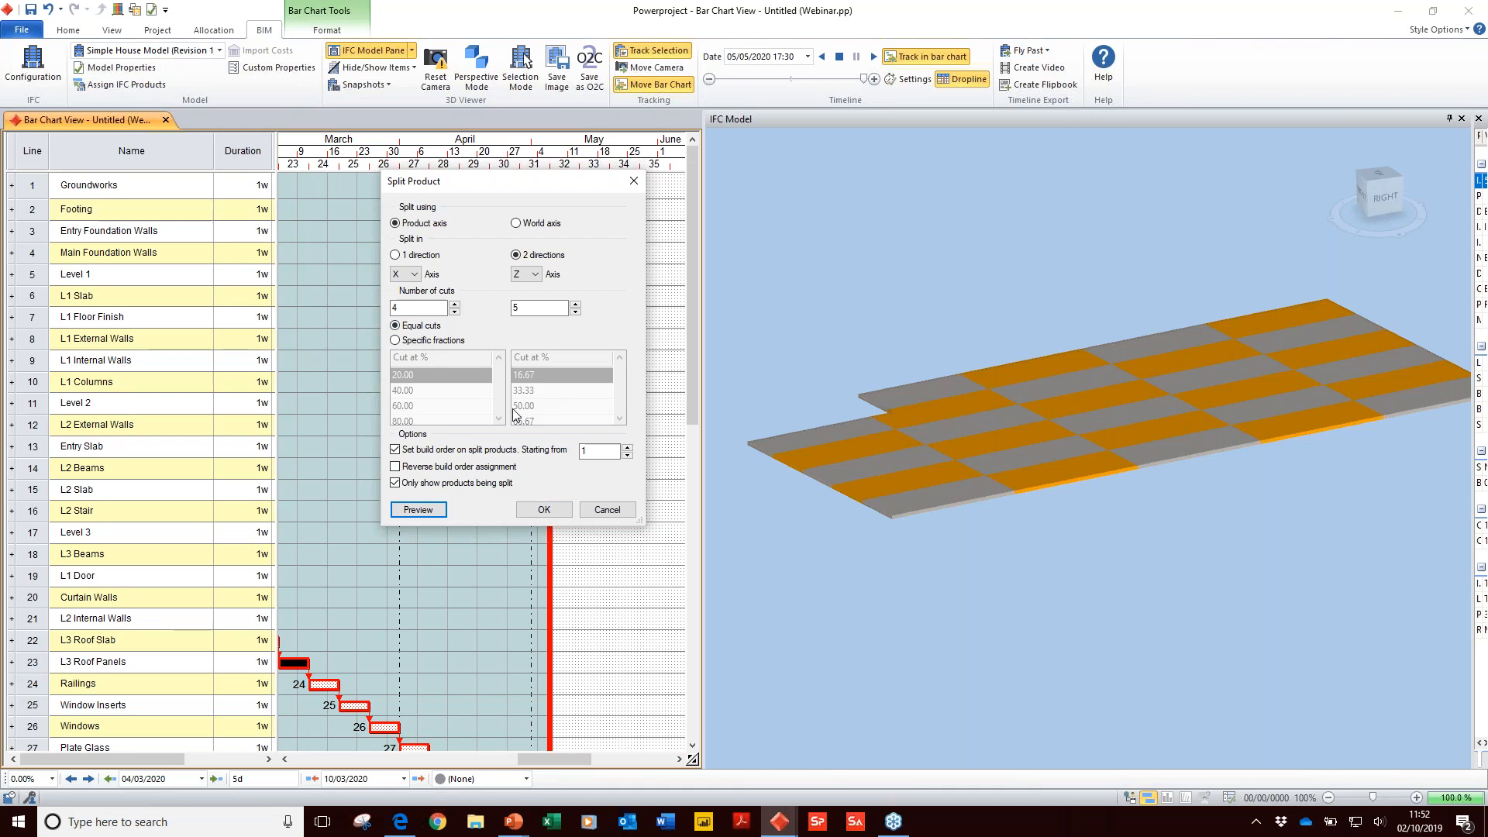
click(544, 509)
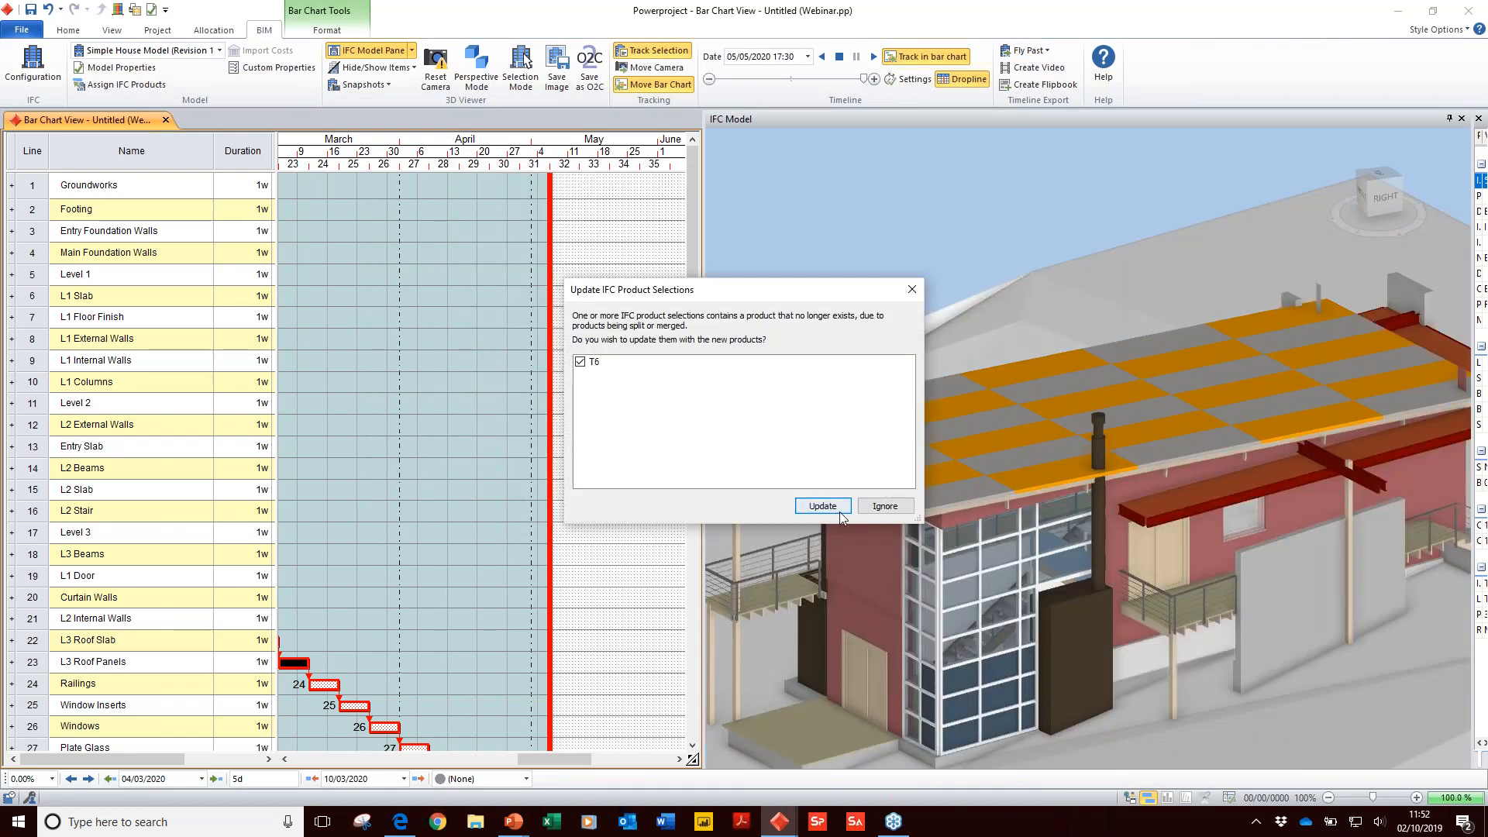
click(843, 510)
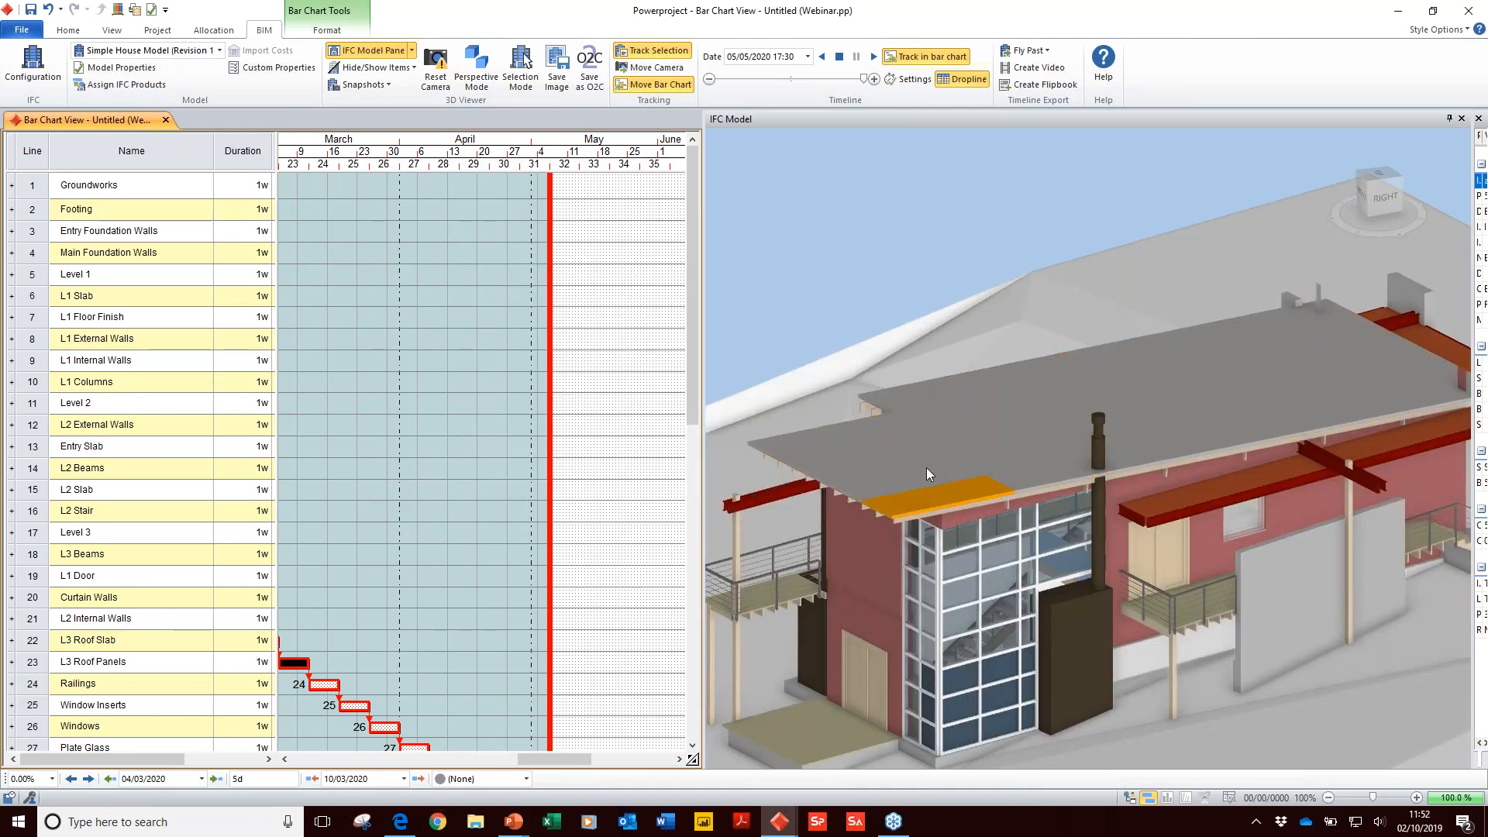
Step: Merge the ring of roof pieces around one central piece into a single product, and update the affected selection T6
click(946, 437)
click(988, 450)
drag(1141, 440, 953, 349)
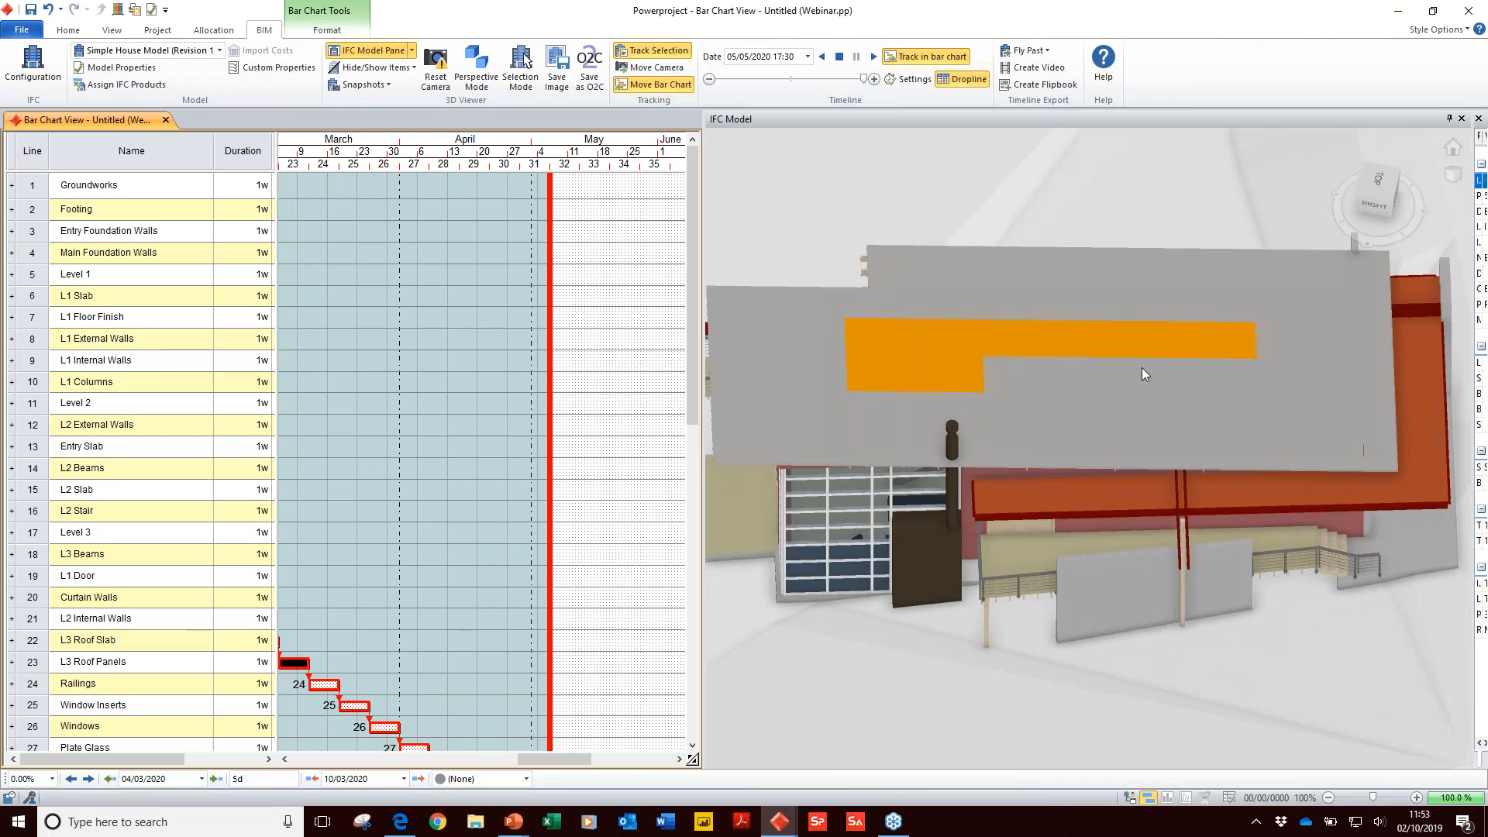
right_click(972, 408)
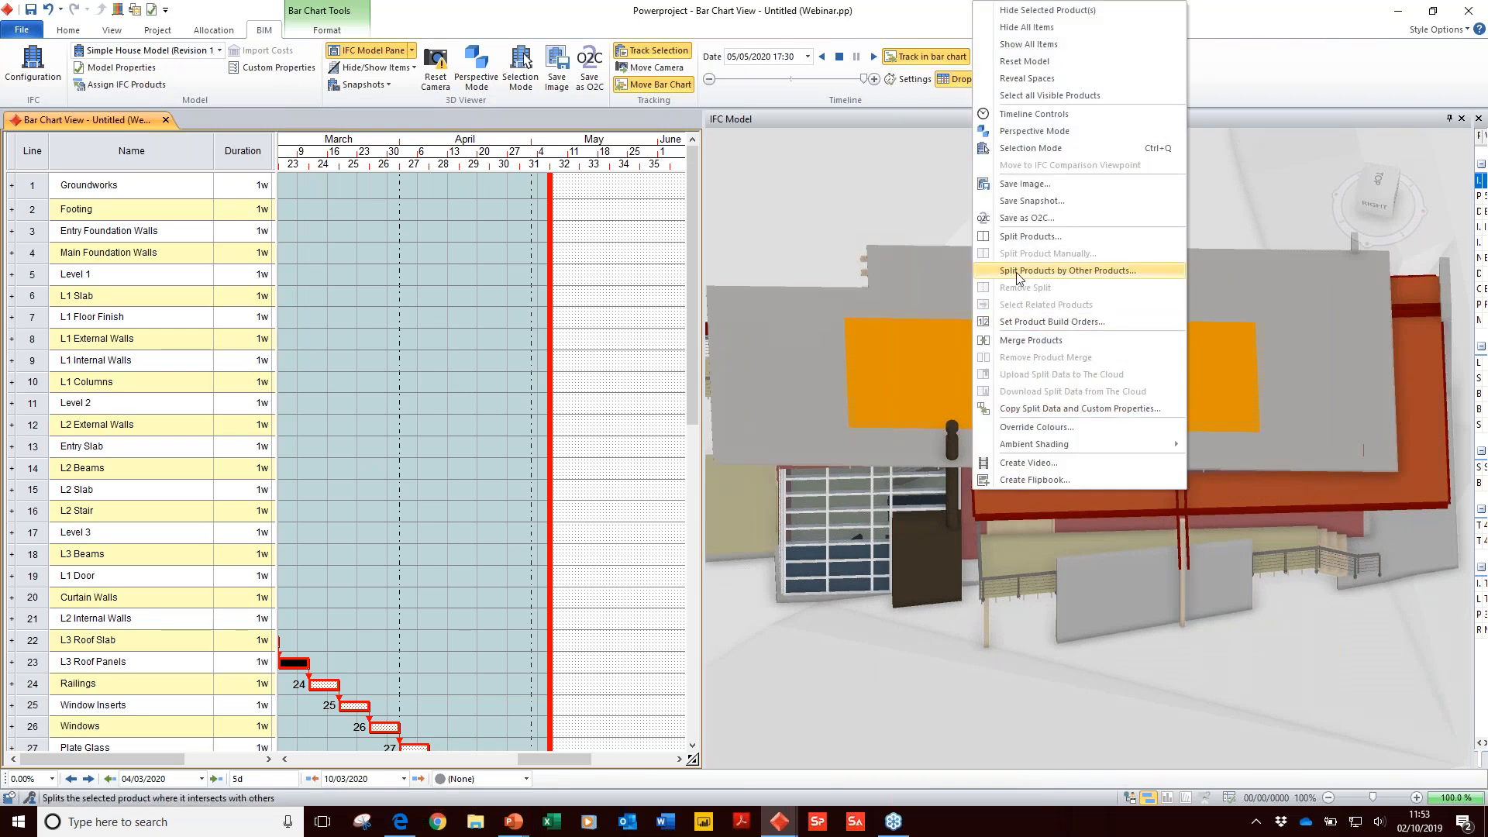
click(1032, 341)
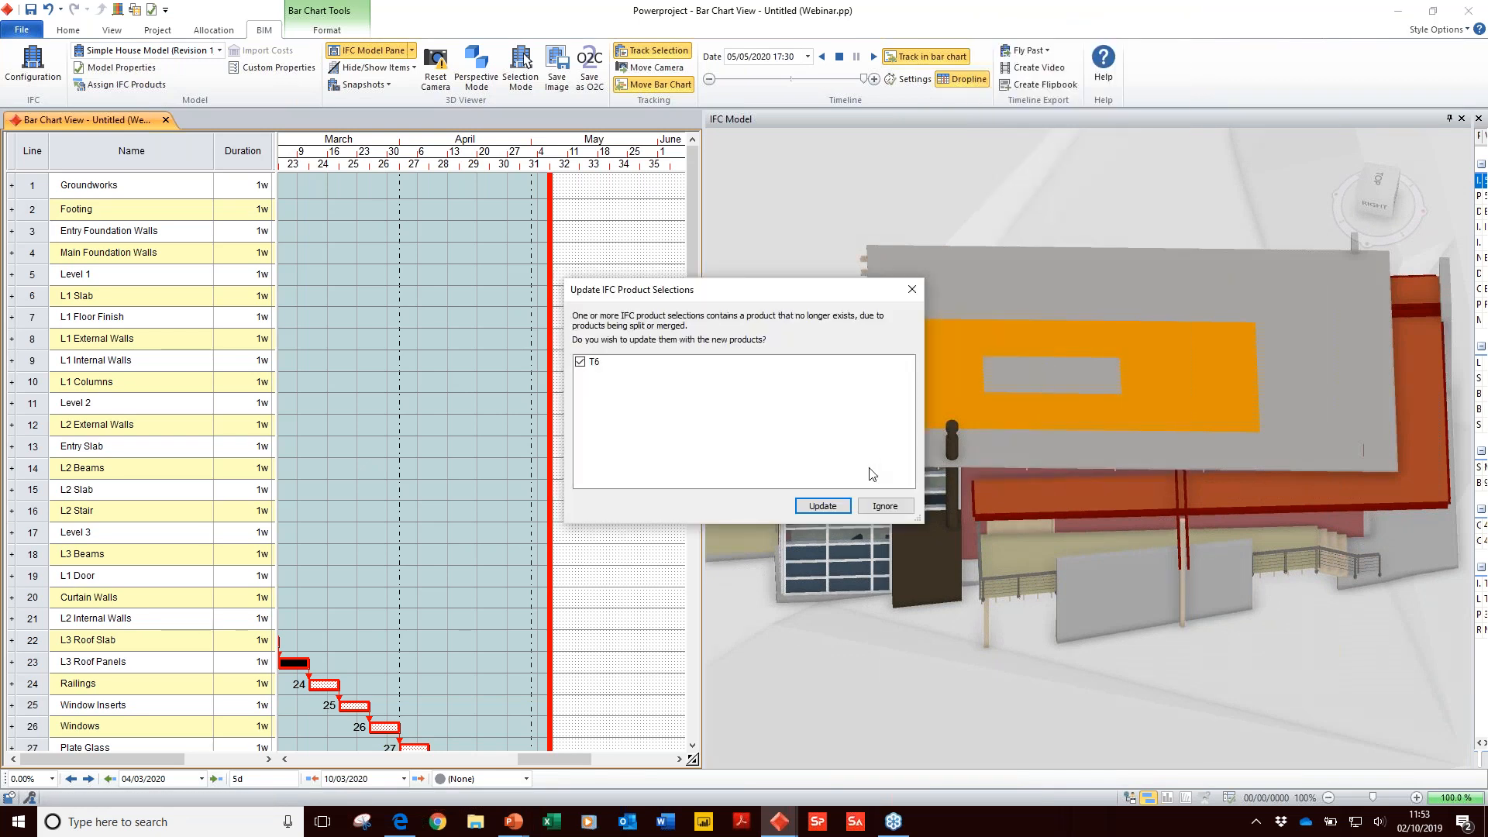
click(849, 508)
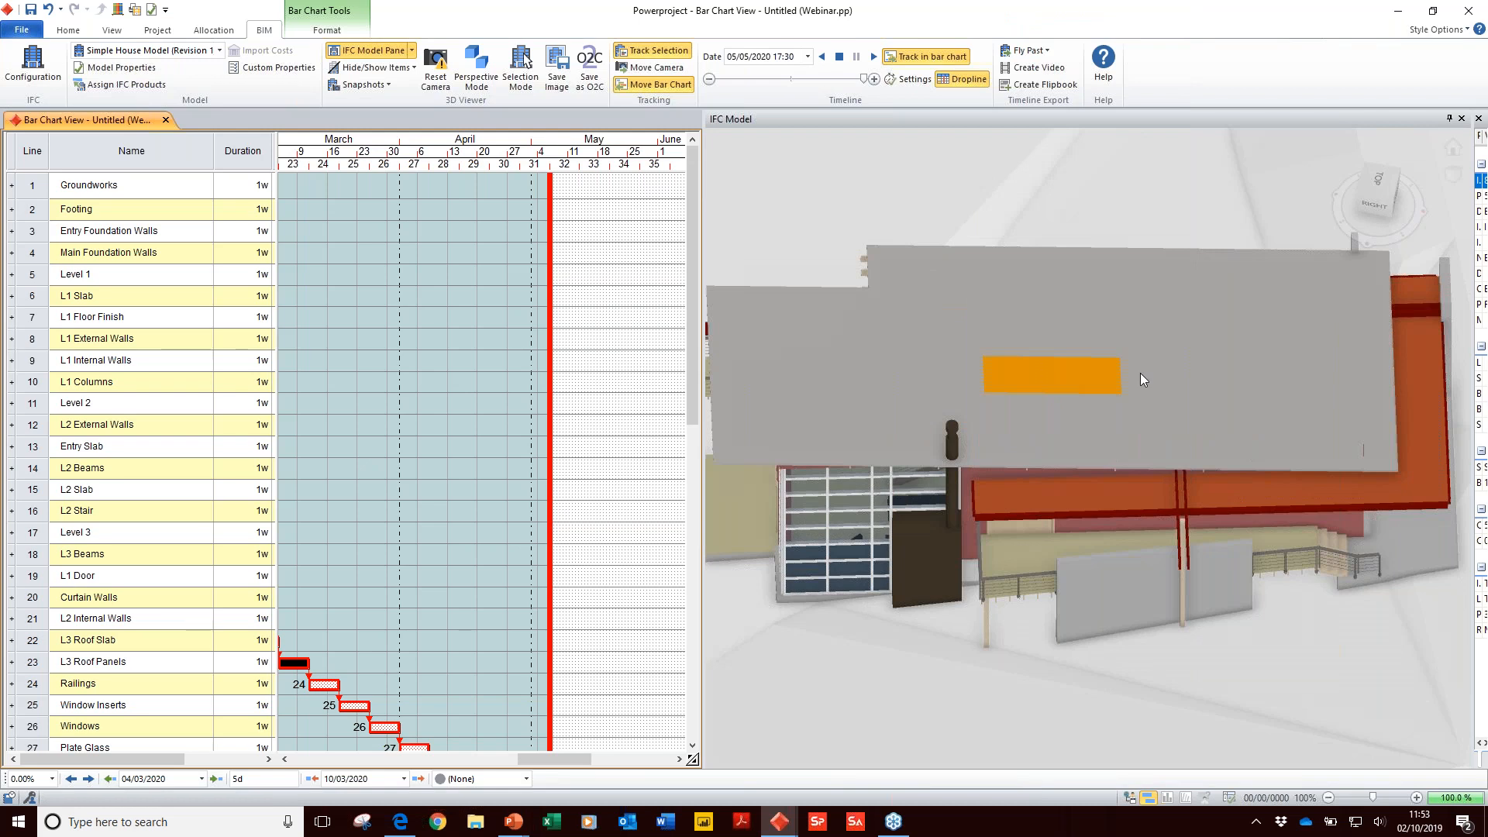
click(1149, 373)
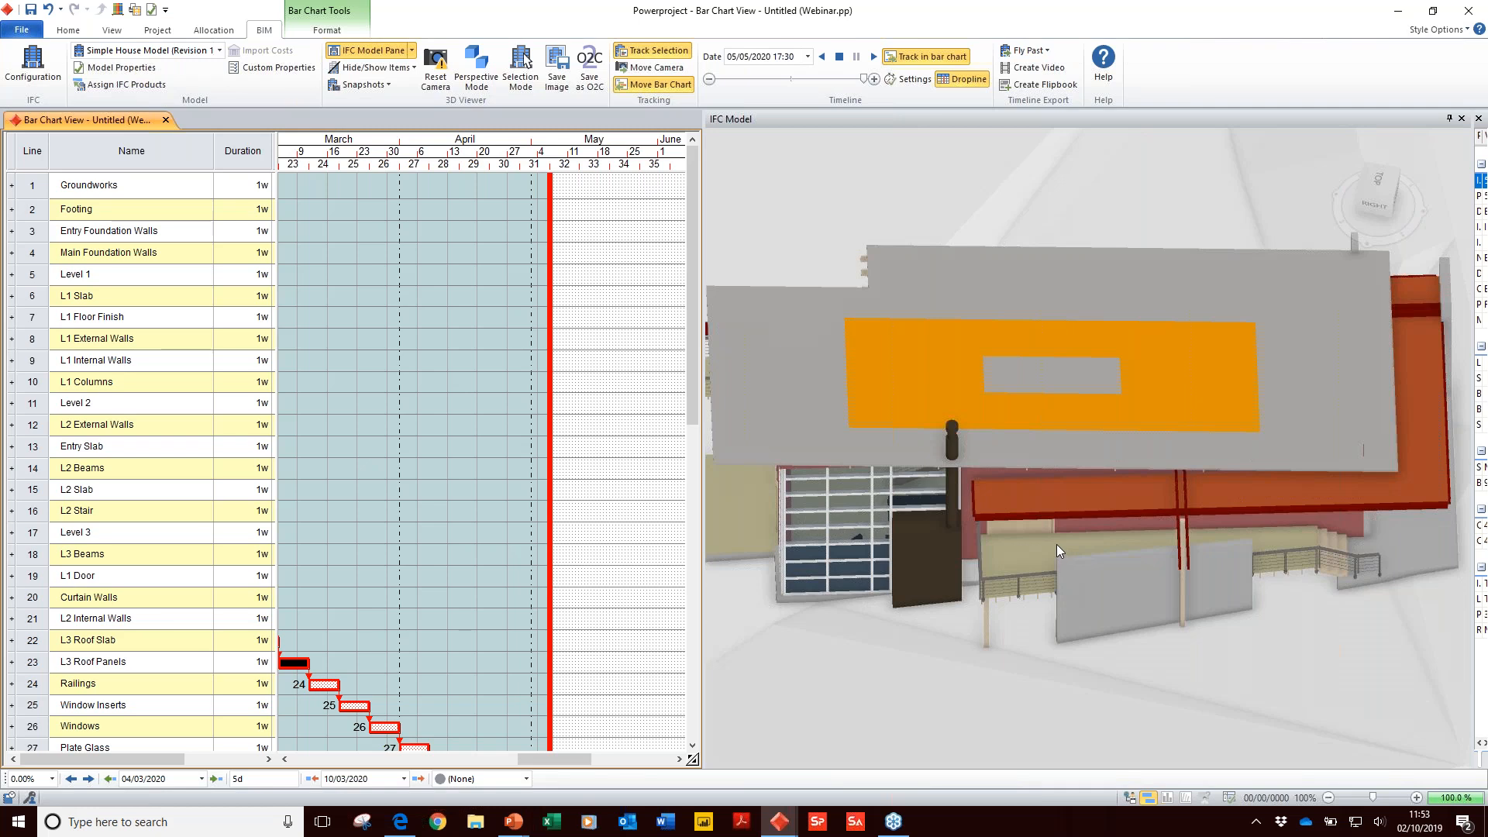
Step: Set up a split of the upper balcony's floor slab by other products, choosing the beam beneath it as the splitting product
drag(1057, 545, 1053, 555)
scroll(1052, 555, up, 6)
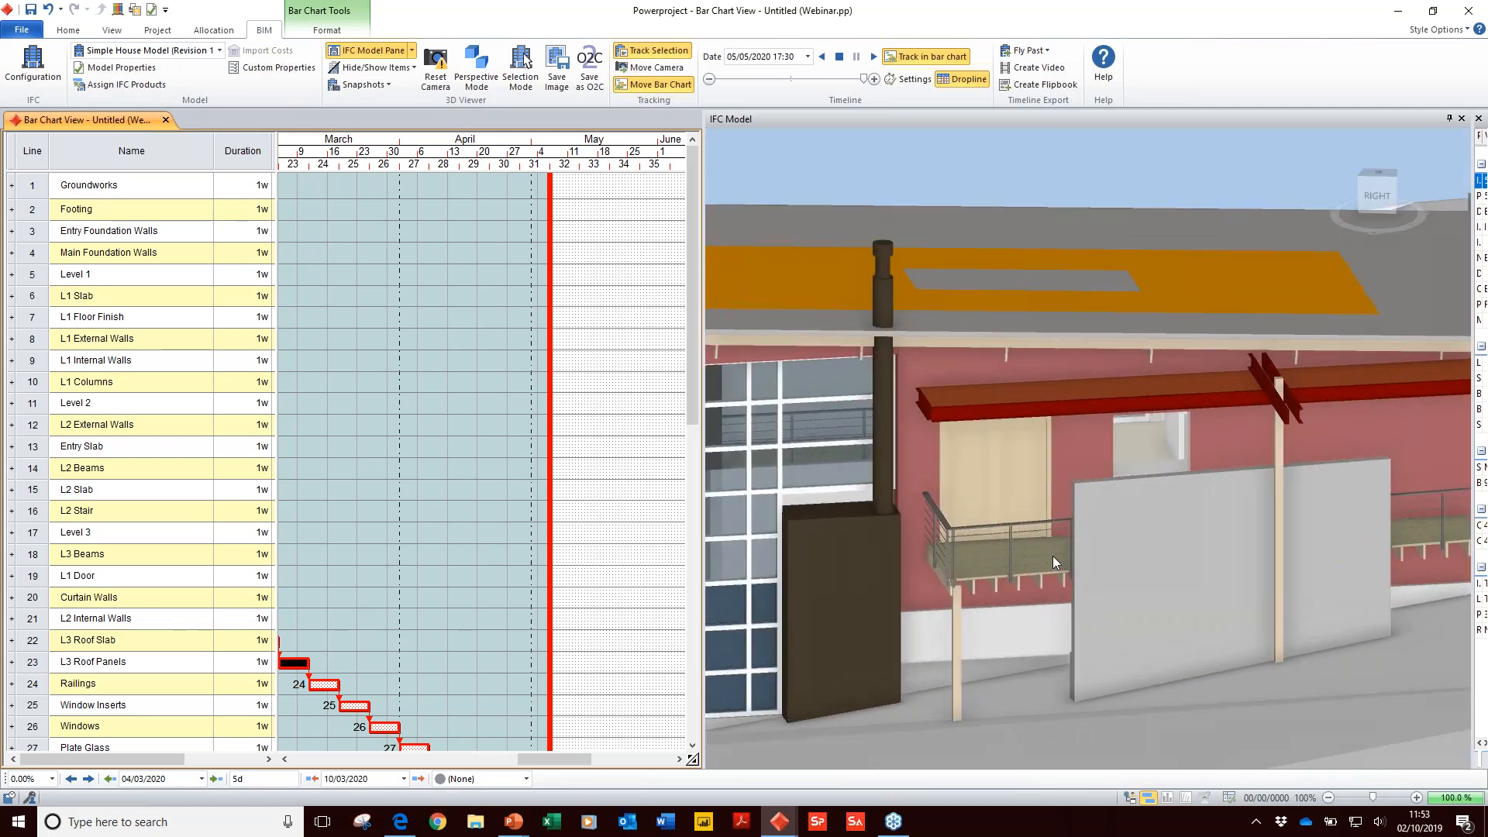
click(983, 613)
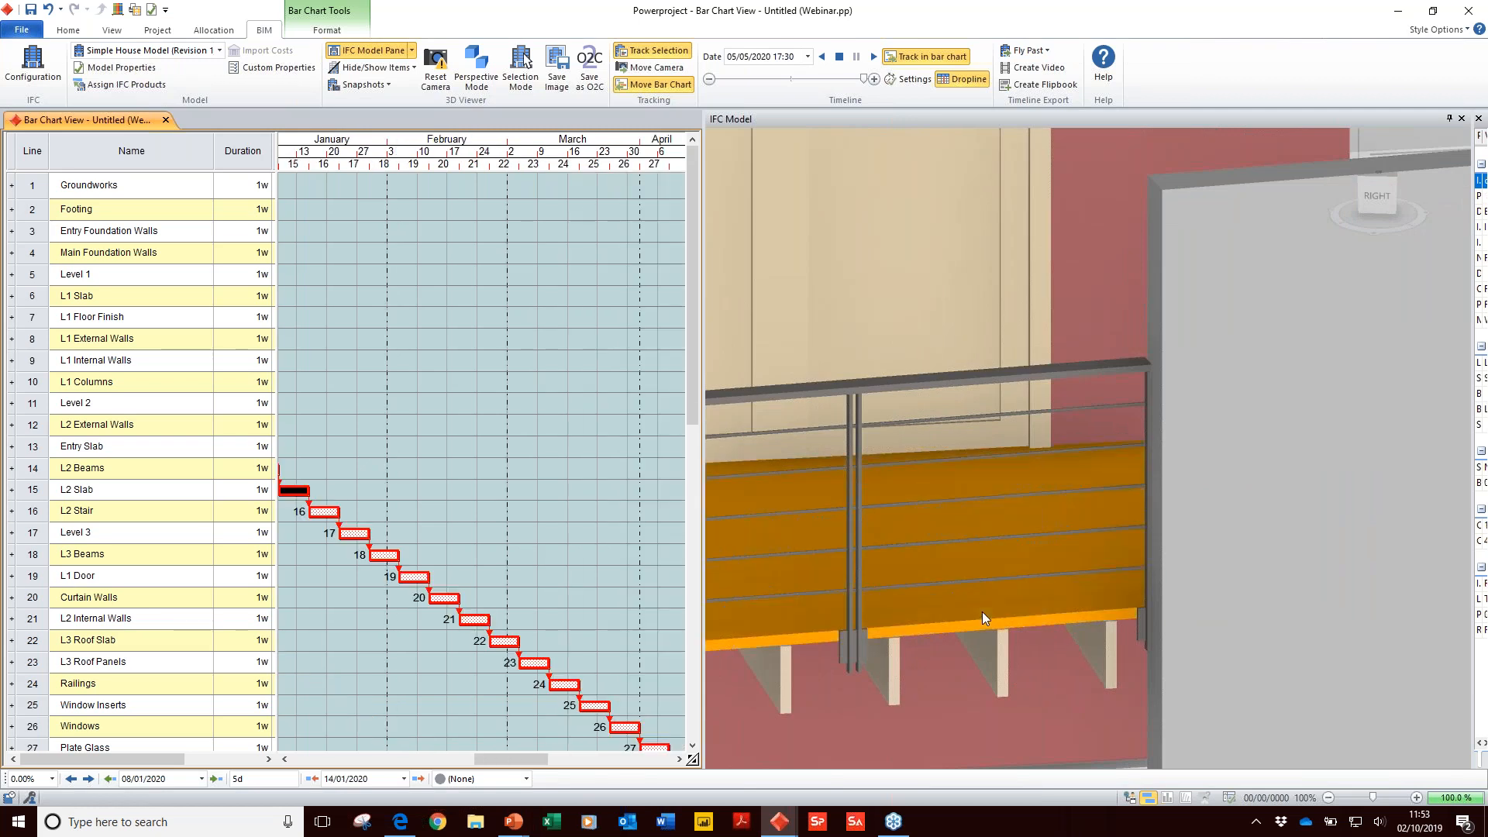
scroll(982, 612, up, 4)
click(1020, 663)
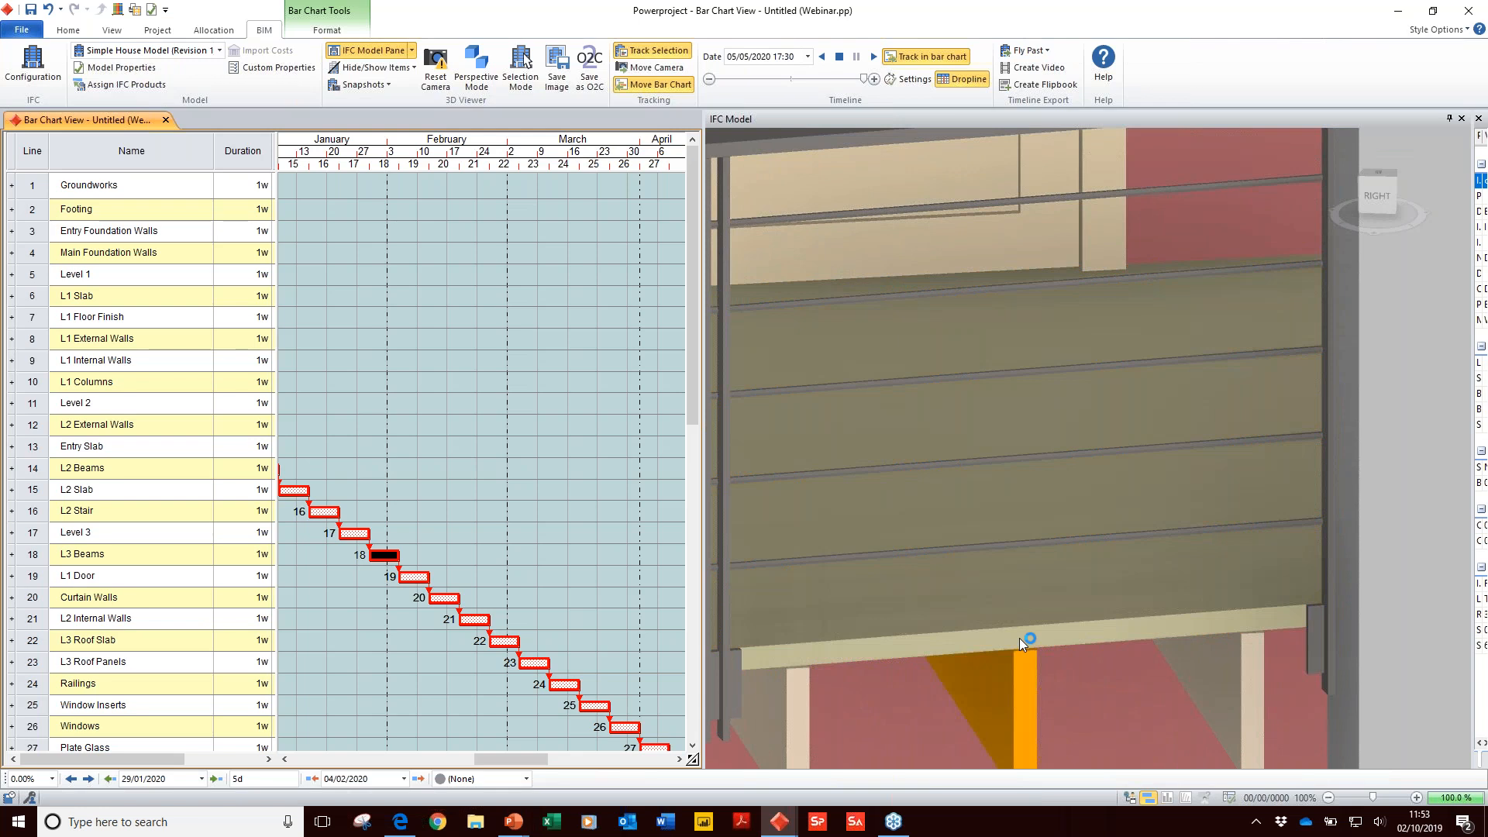
click(1019, 647)
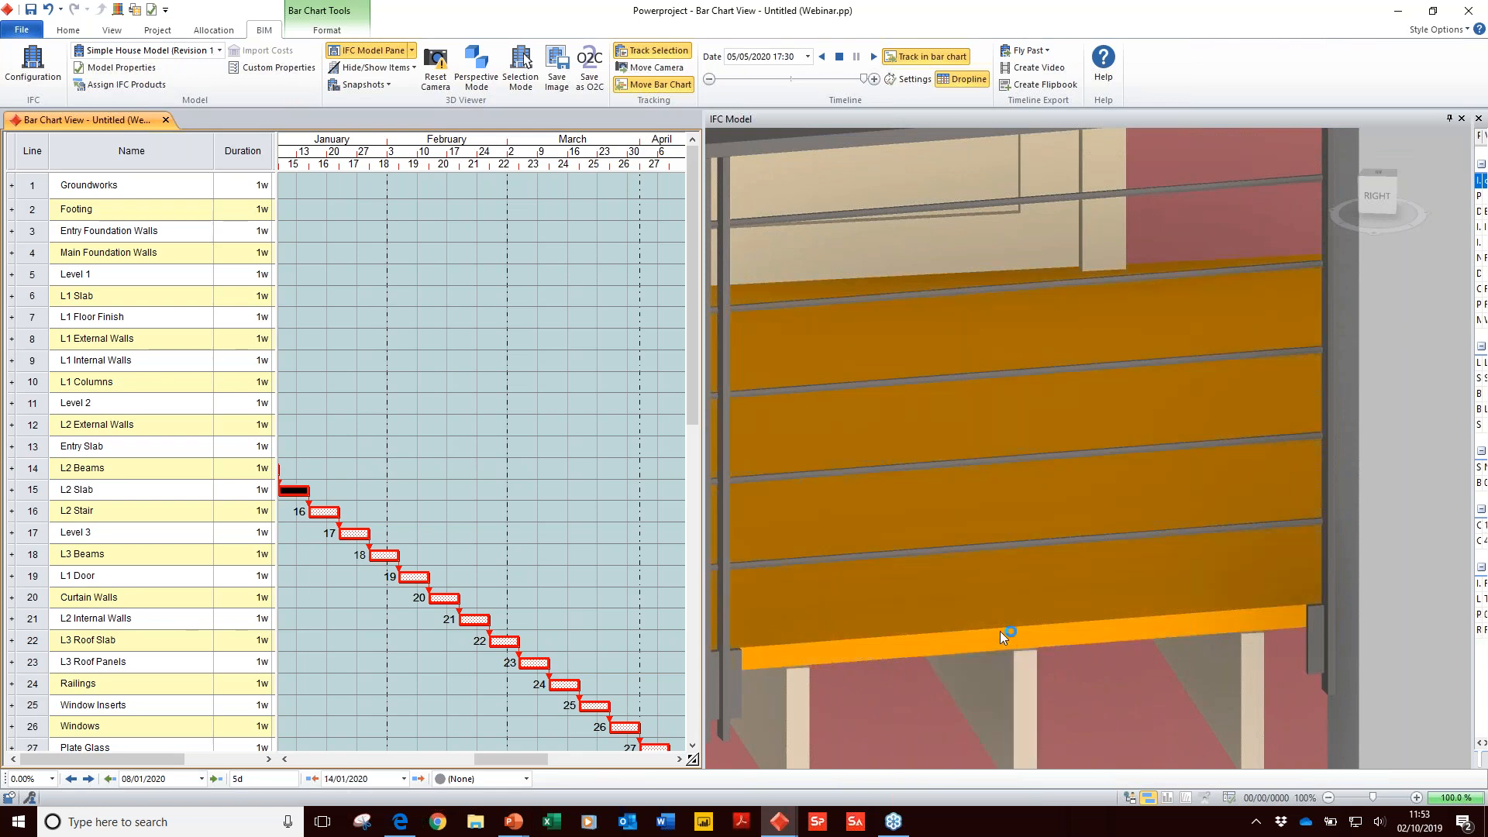
right_click(973, 619)
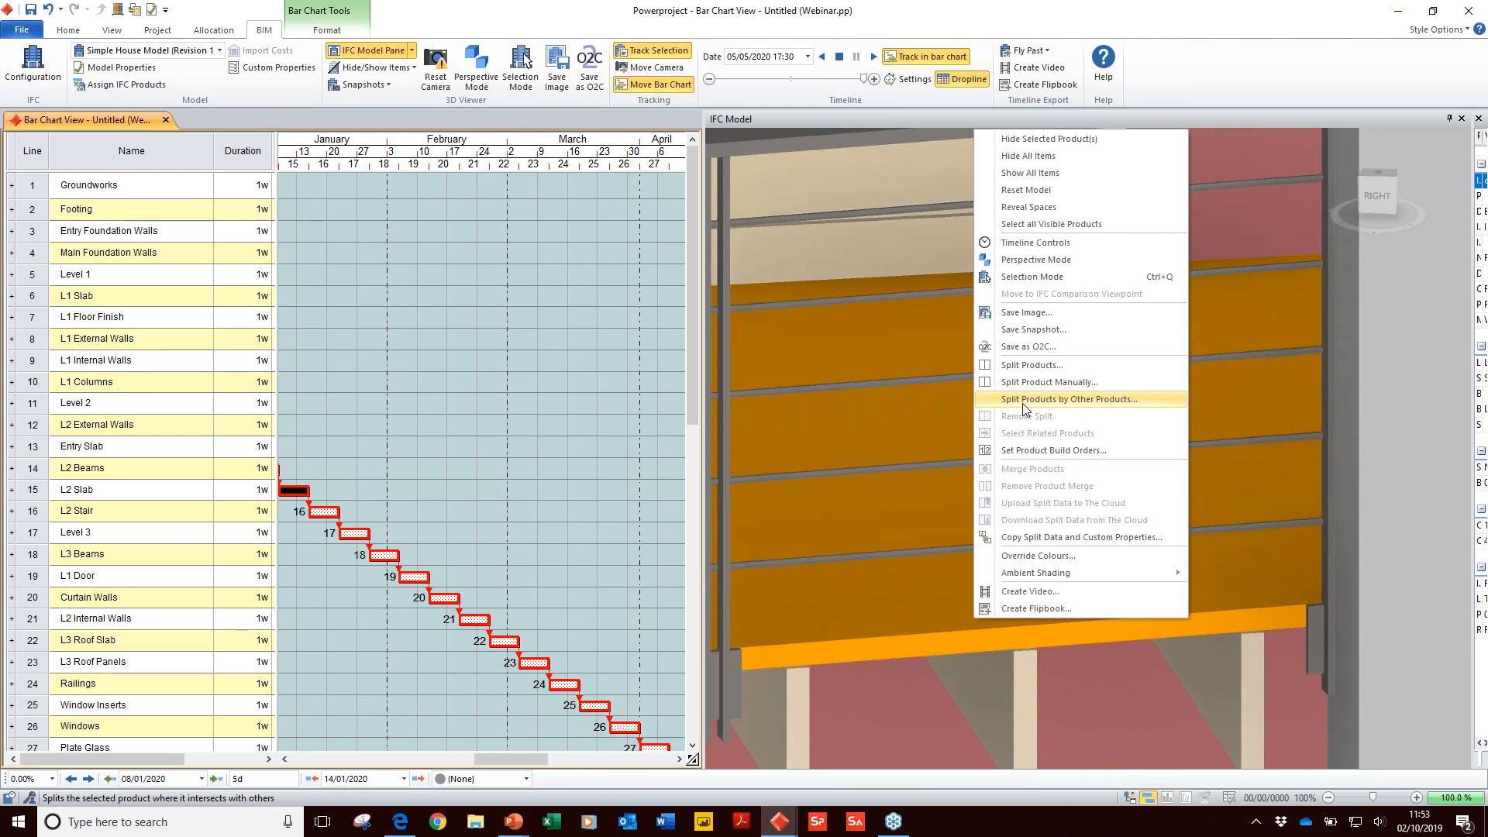
click(1024, 400)
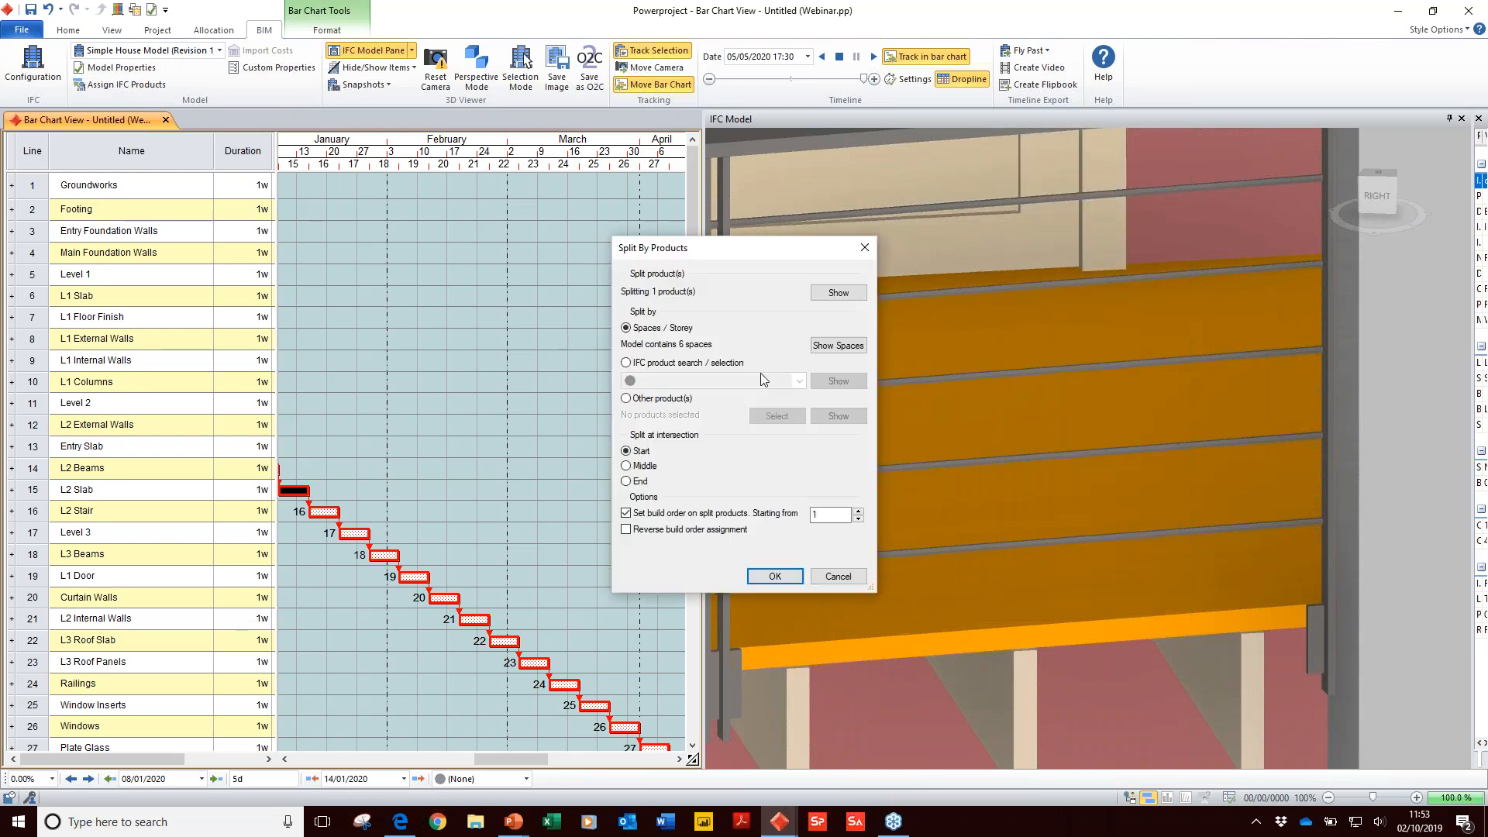
click(662, 398)
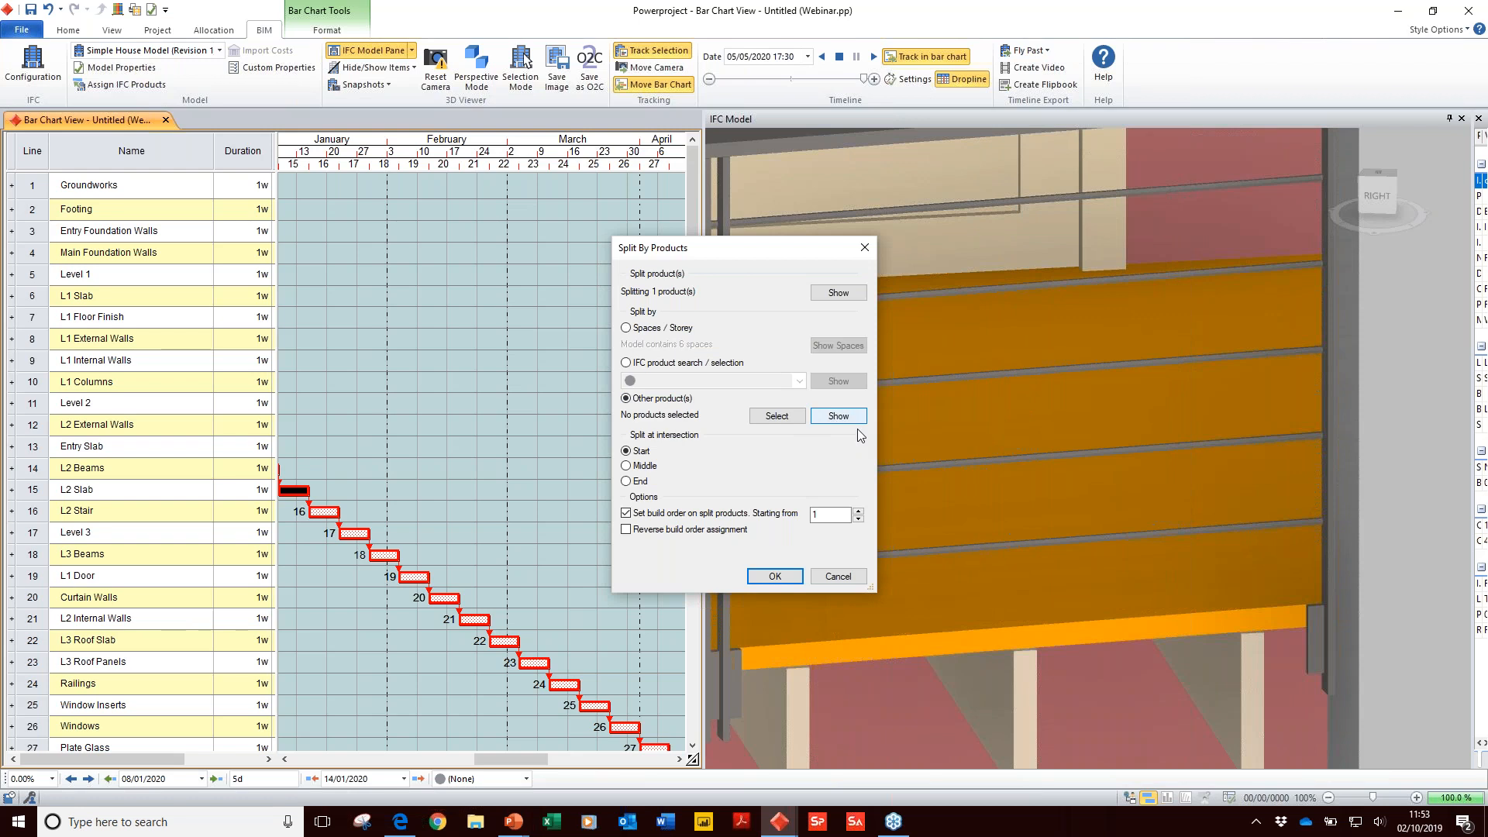
click(1021, 681)
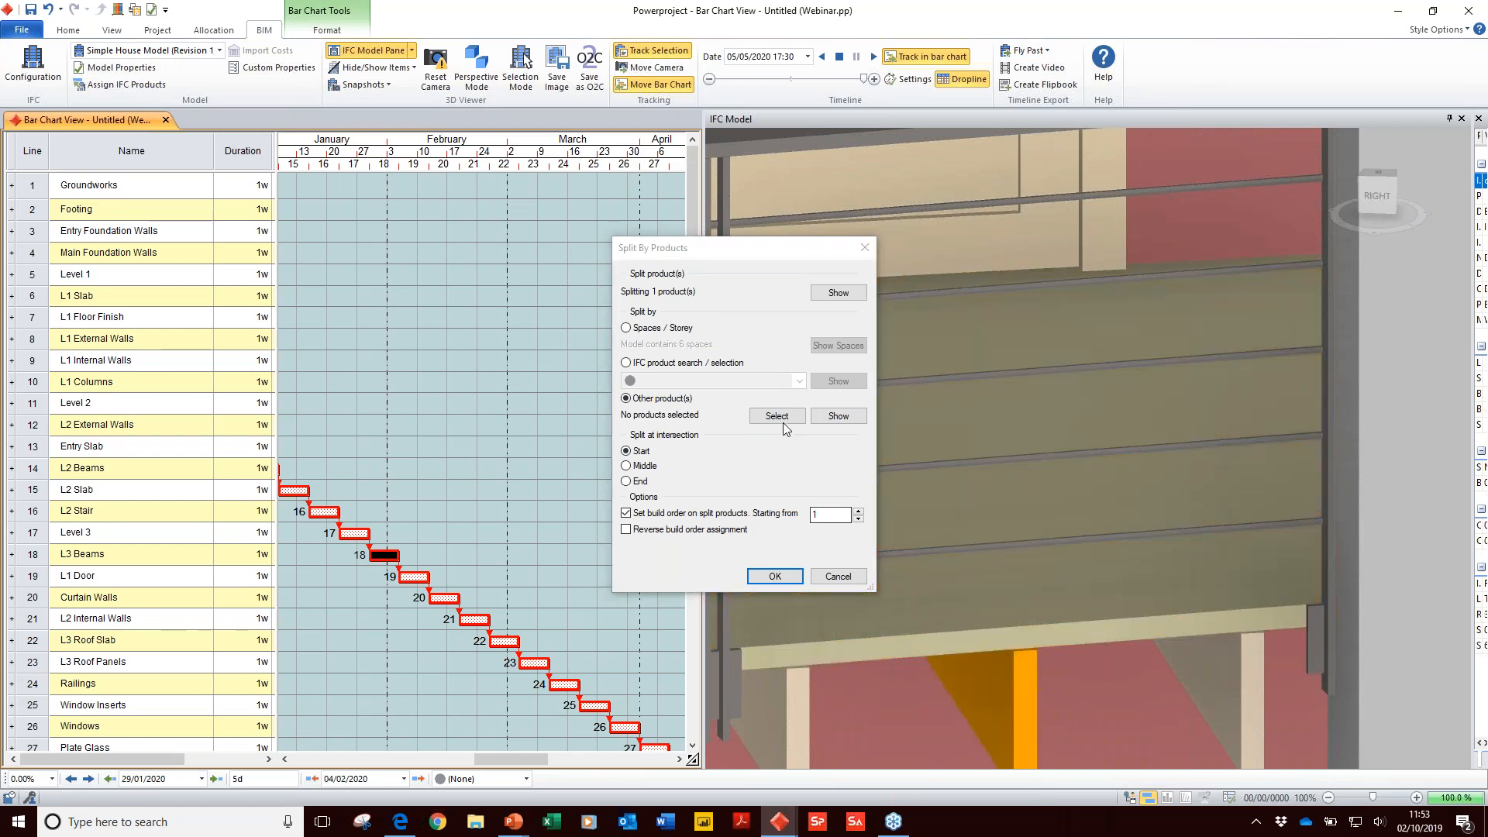
click(781, 417)
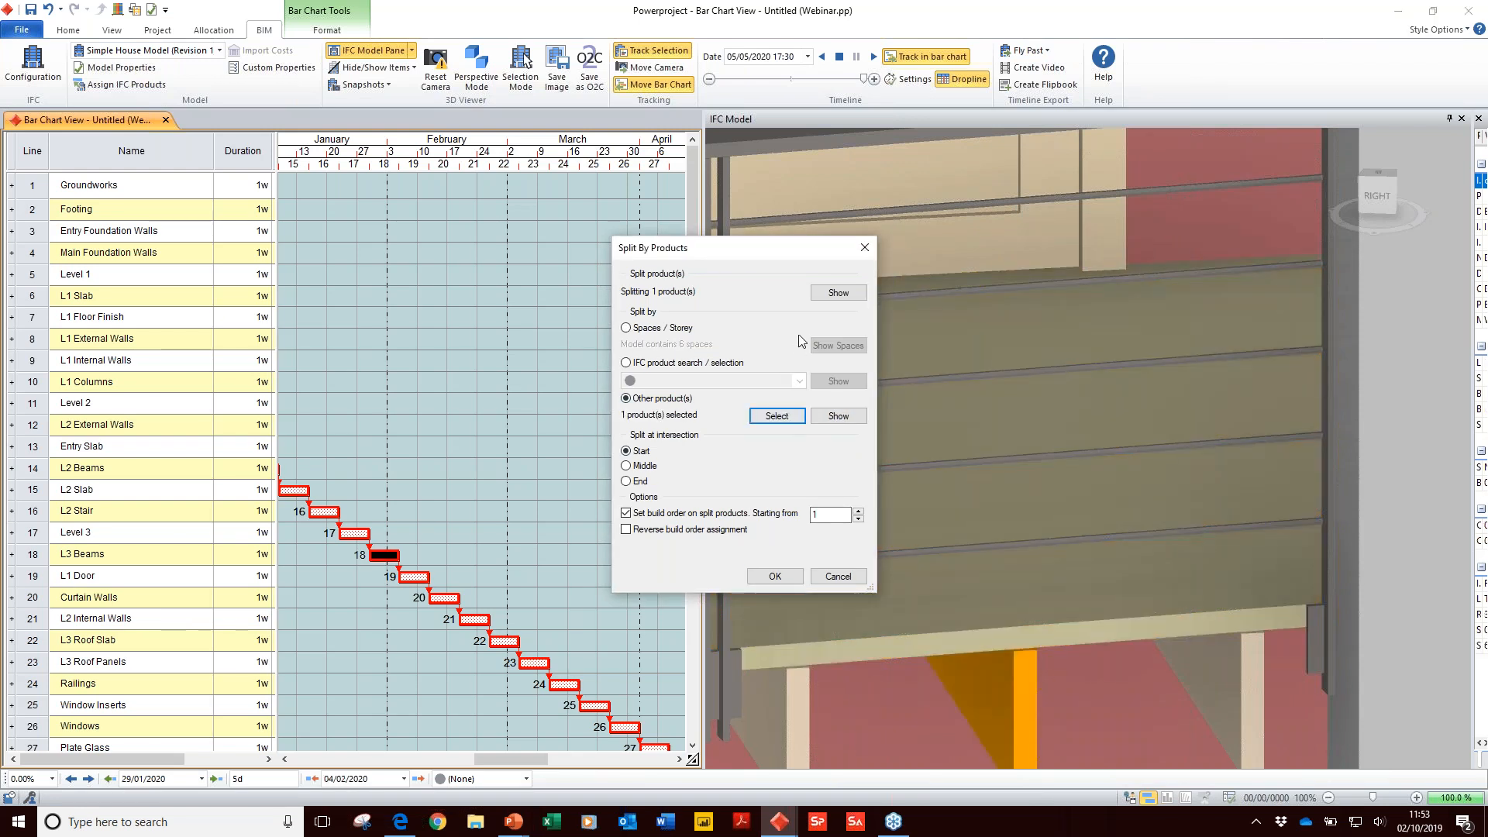
Step: Show the balcony slab and the splitting beam on their own for checking, and apply the split at the intersection start
click(823, 300)
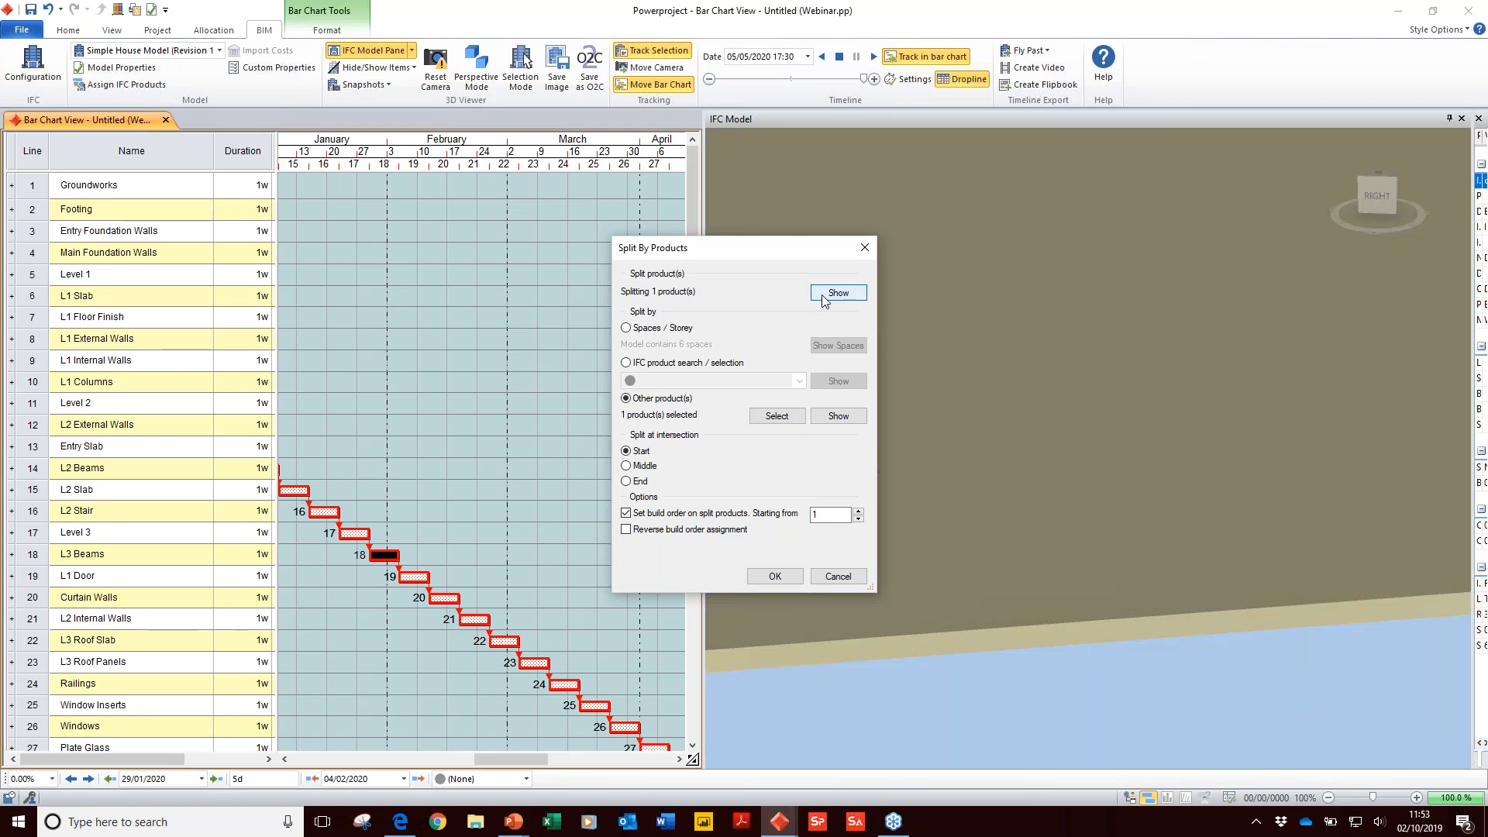
click(833, 417)
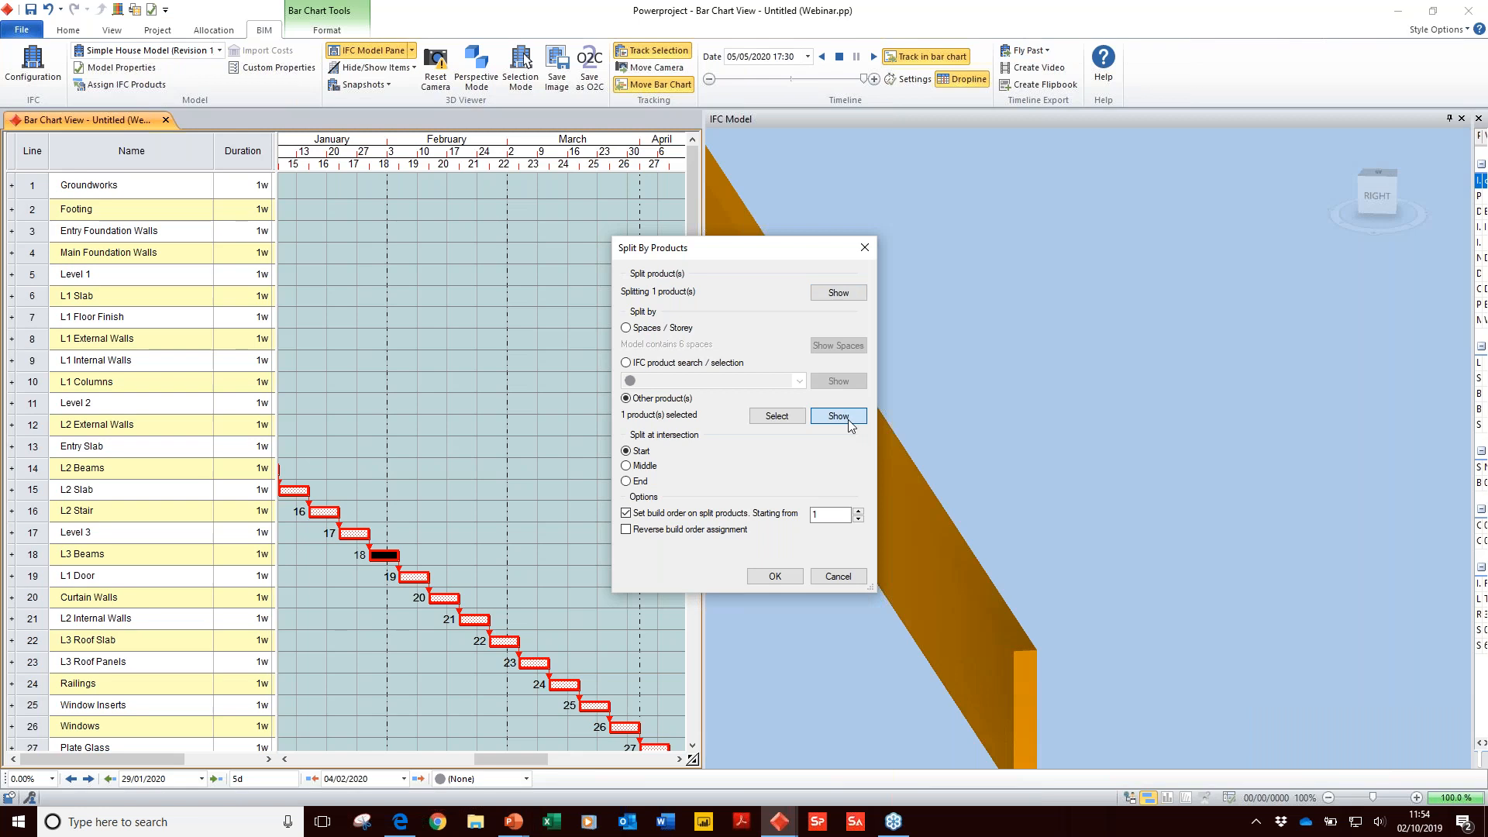
click(775, 577)
Step: Check the split balcony slab by selecting each of its two pieces in turn in the 3D model
click(970, 630)
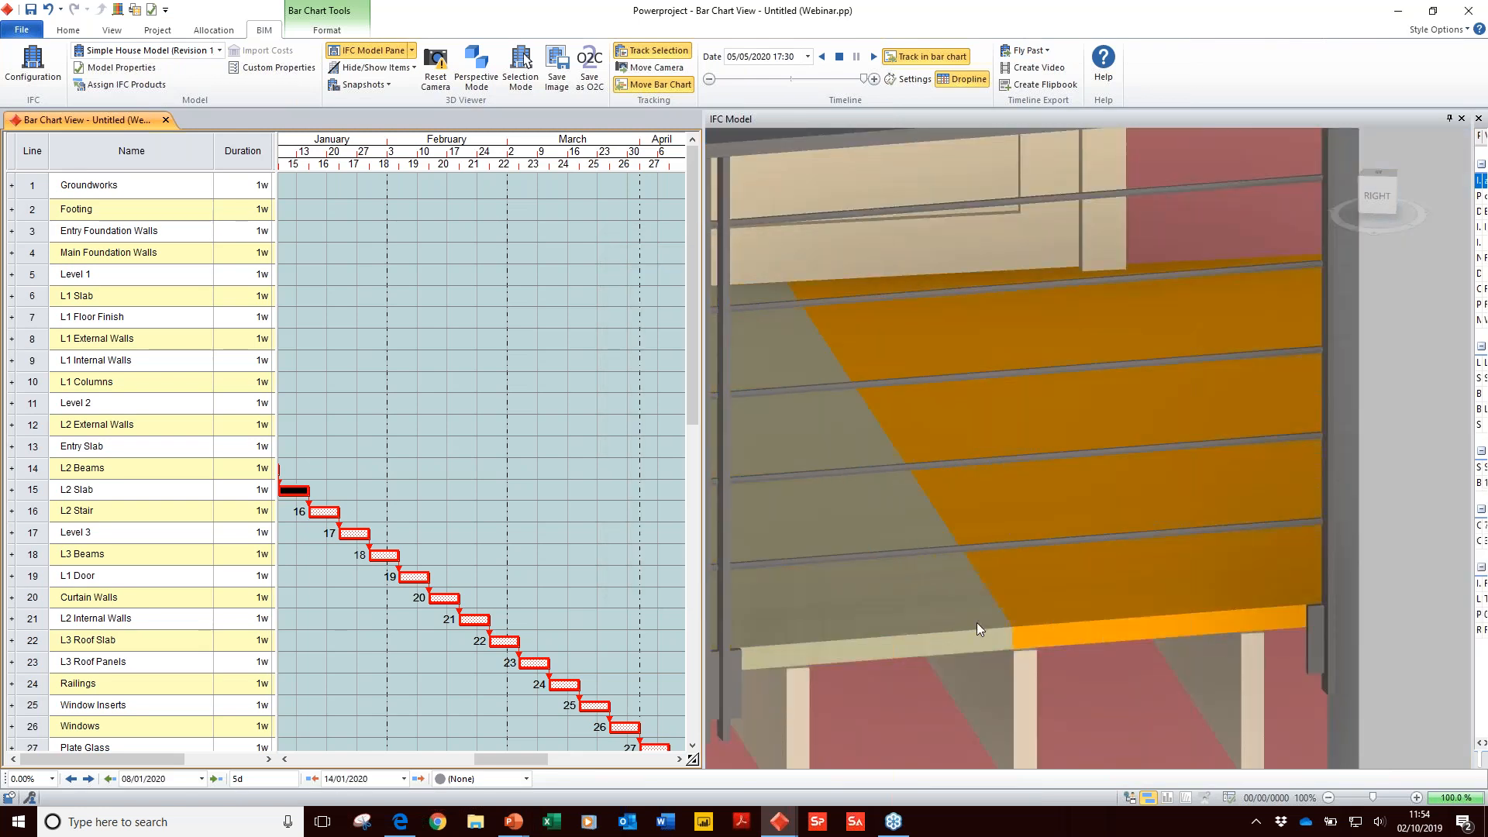
click(977, 623)
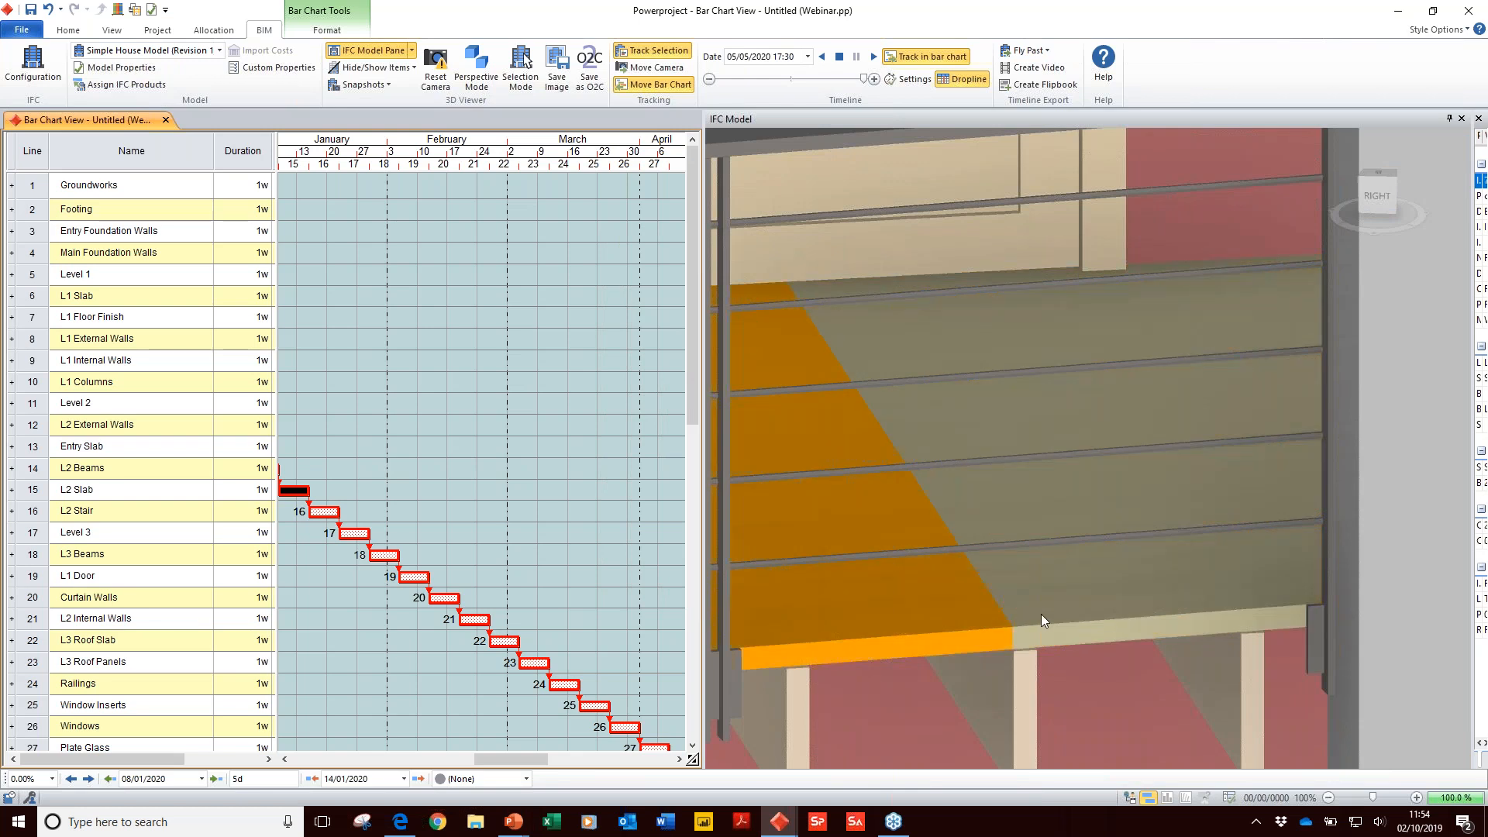
click(1040, 614)
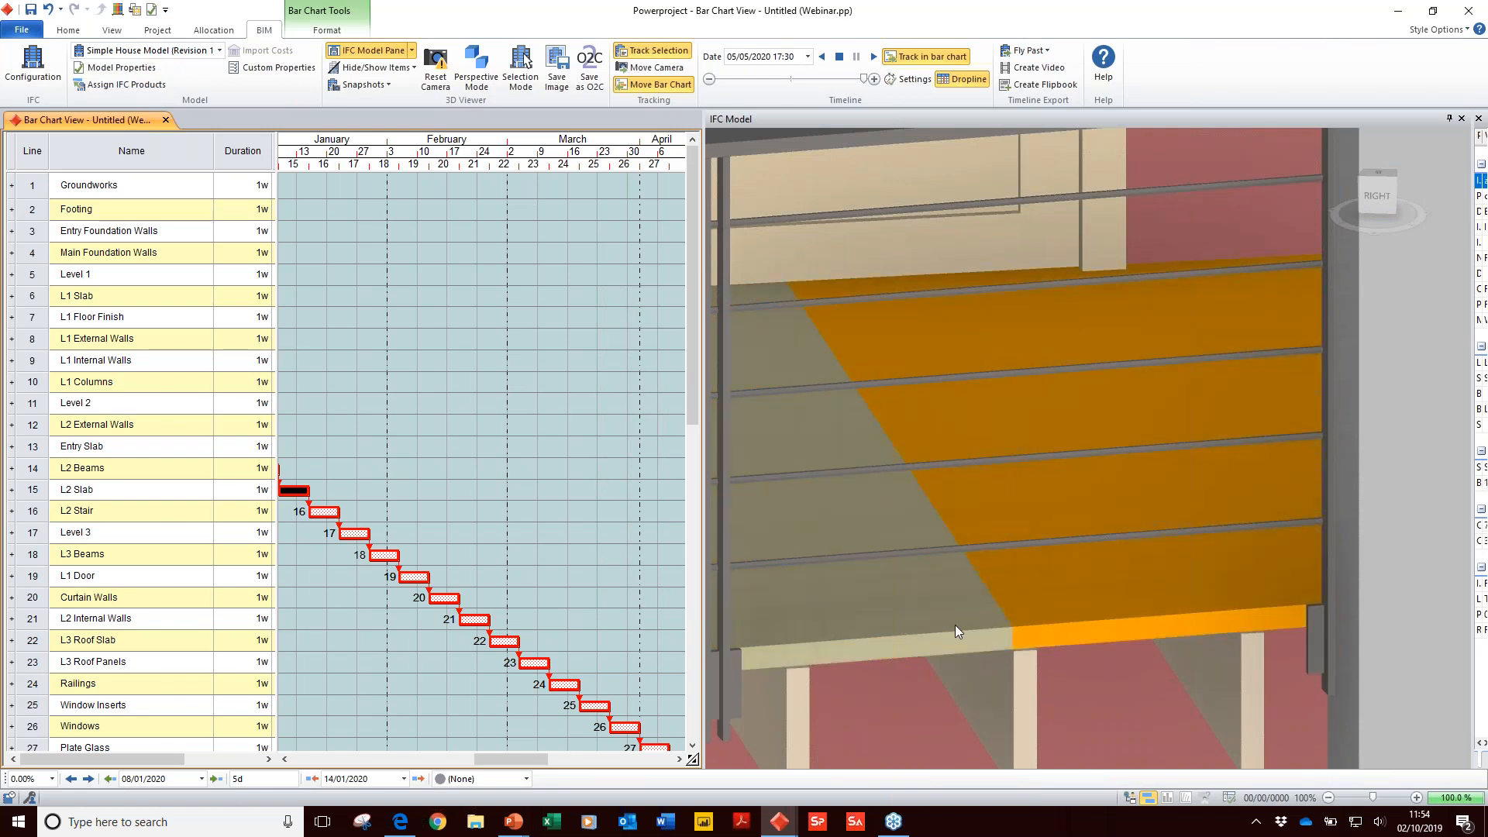
click(955, 625)
scroll(955, 621, down, 1)
scroll(955, 620, down, 4)
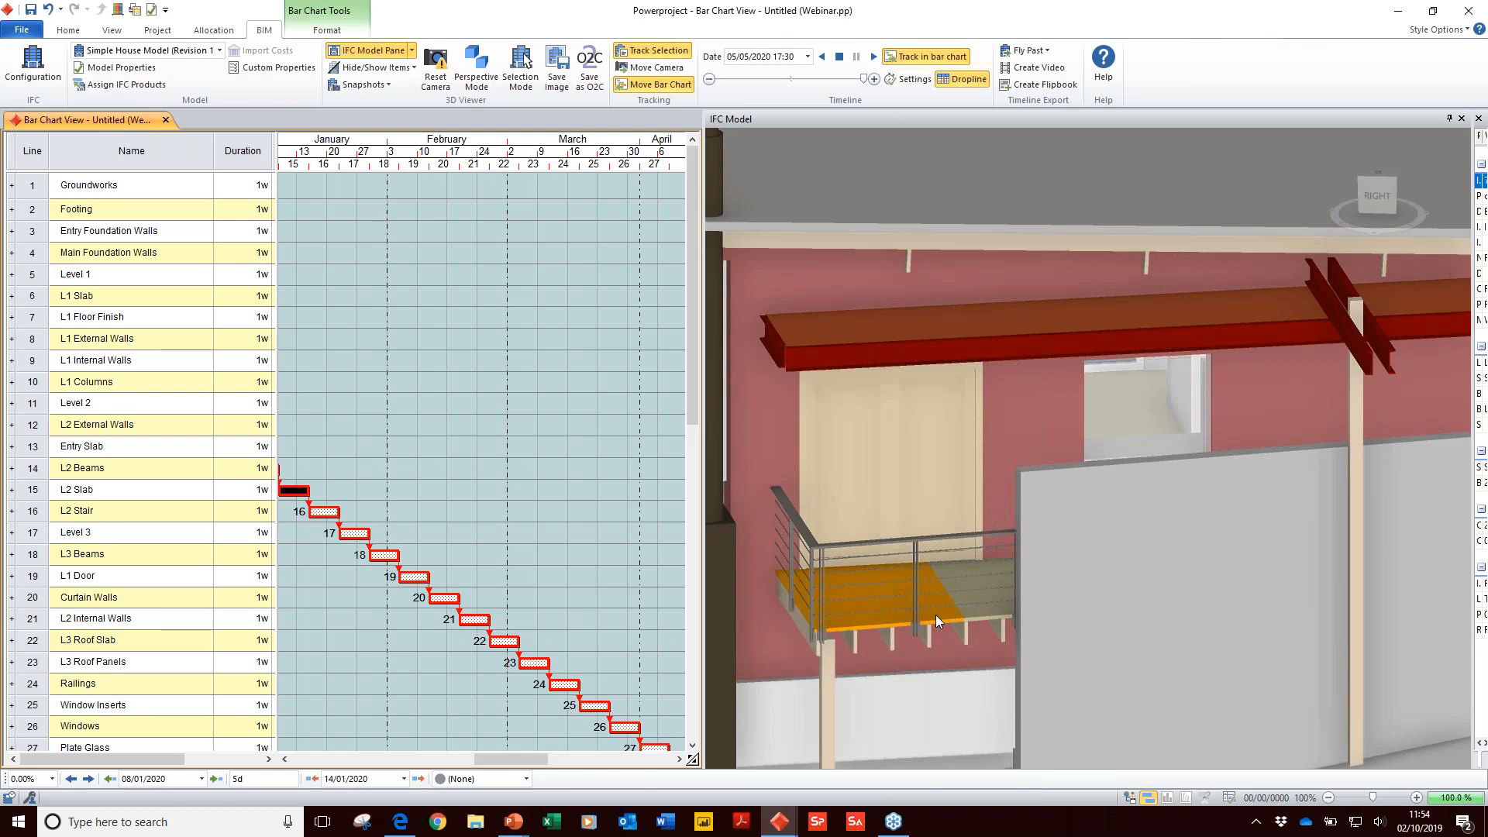
Step: Start a manual split of the large grey wall beside the balcony, placing the split line on its face
right_click(1057, 572)
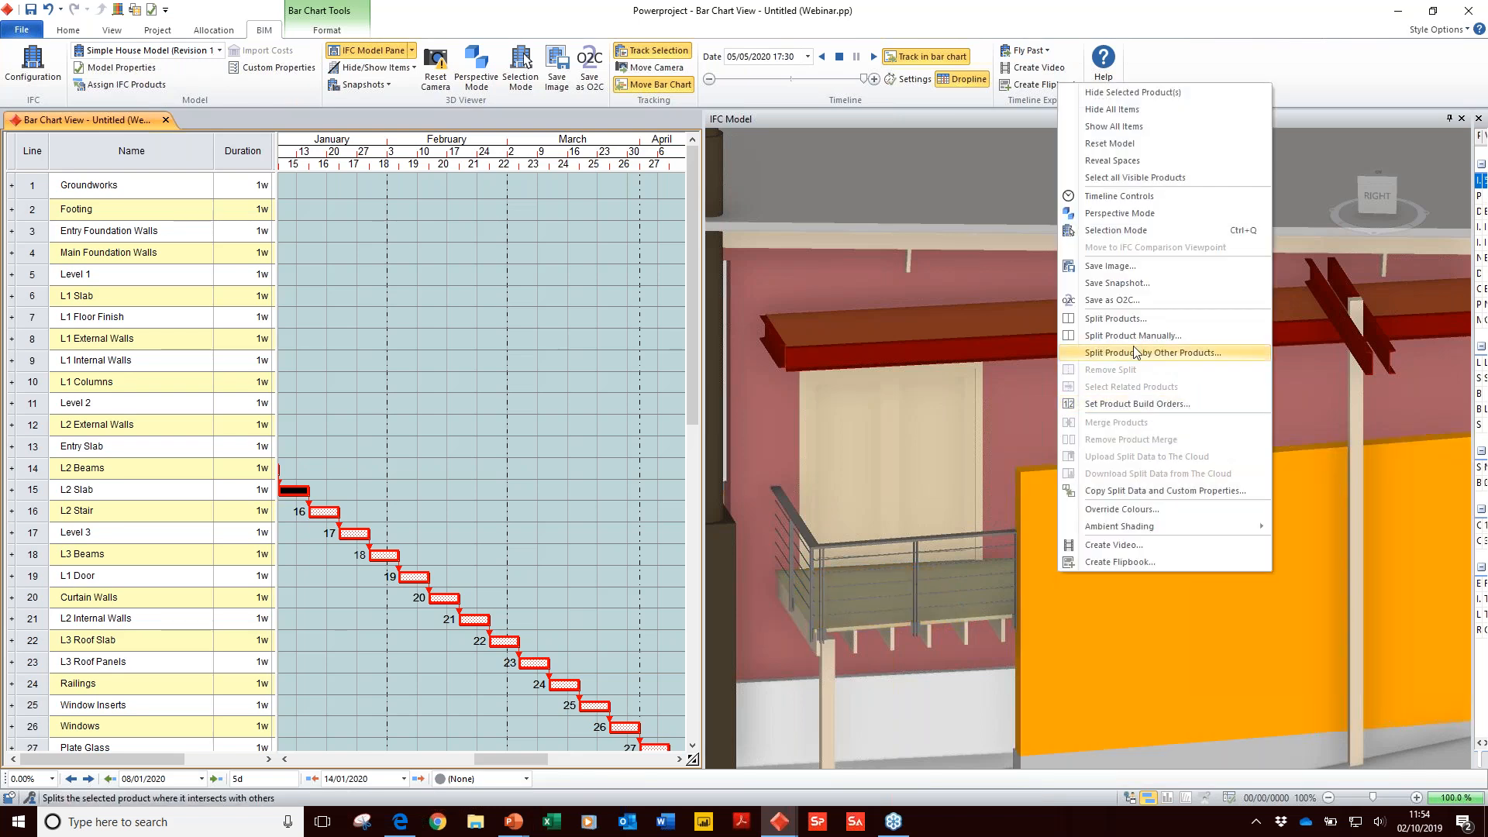
click(1136, 353)
click(840, 587)
right_click(1076, 553)
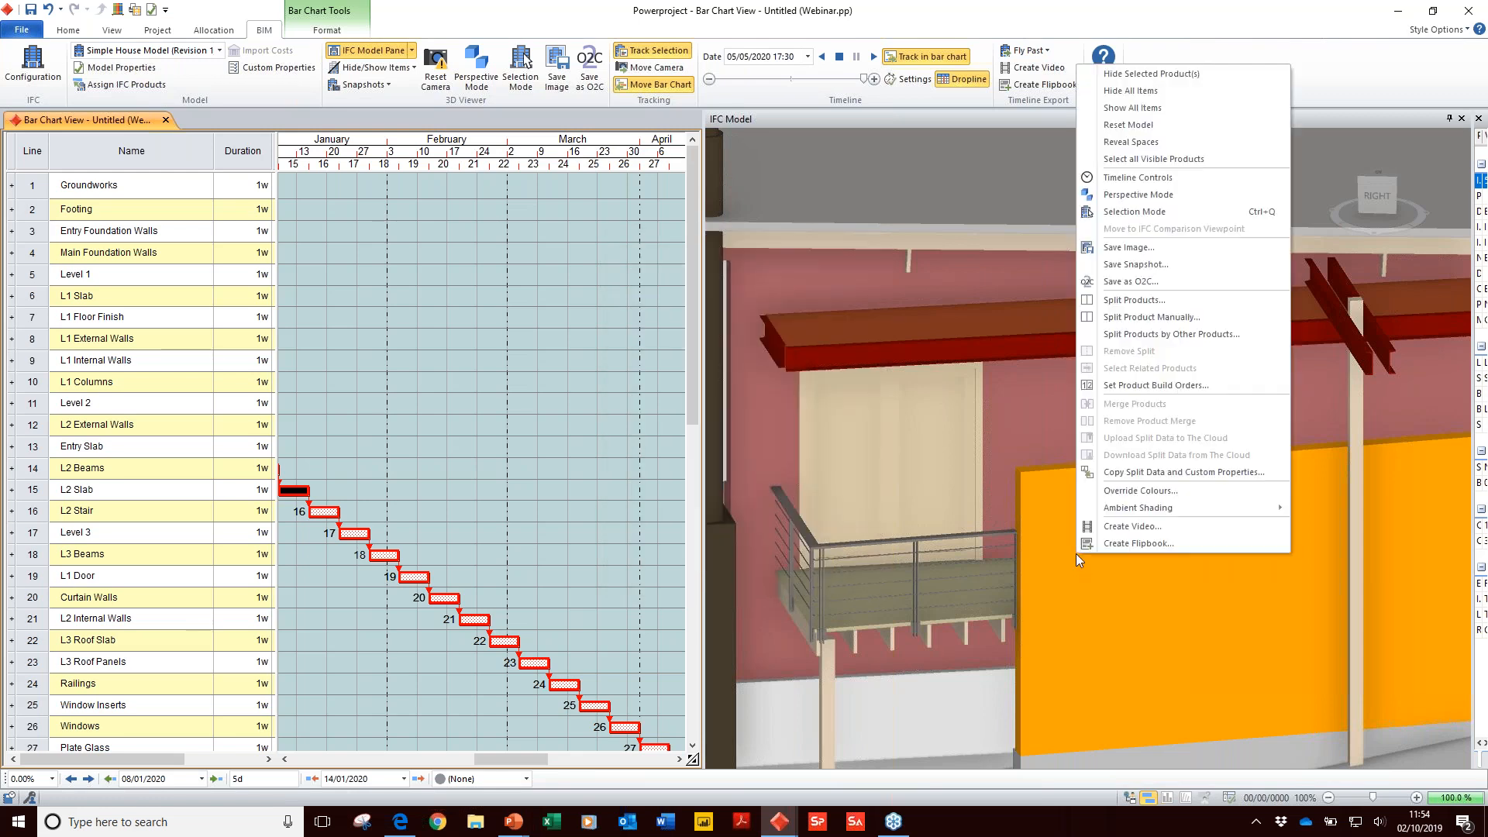
click(1127, 318)
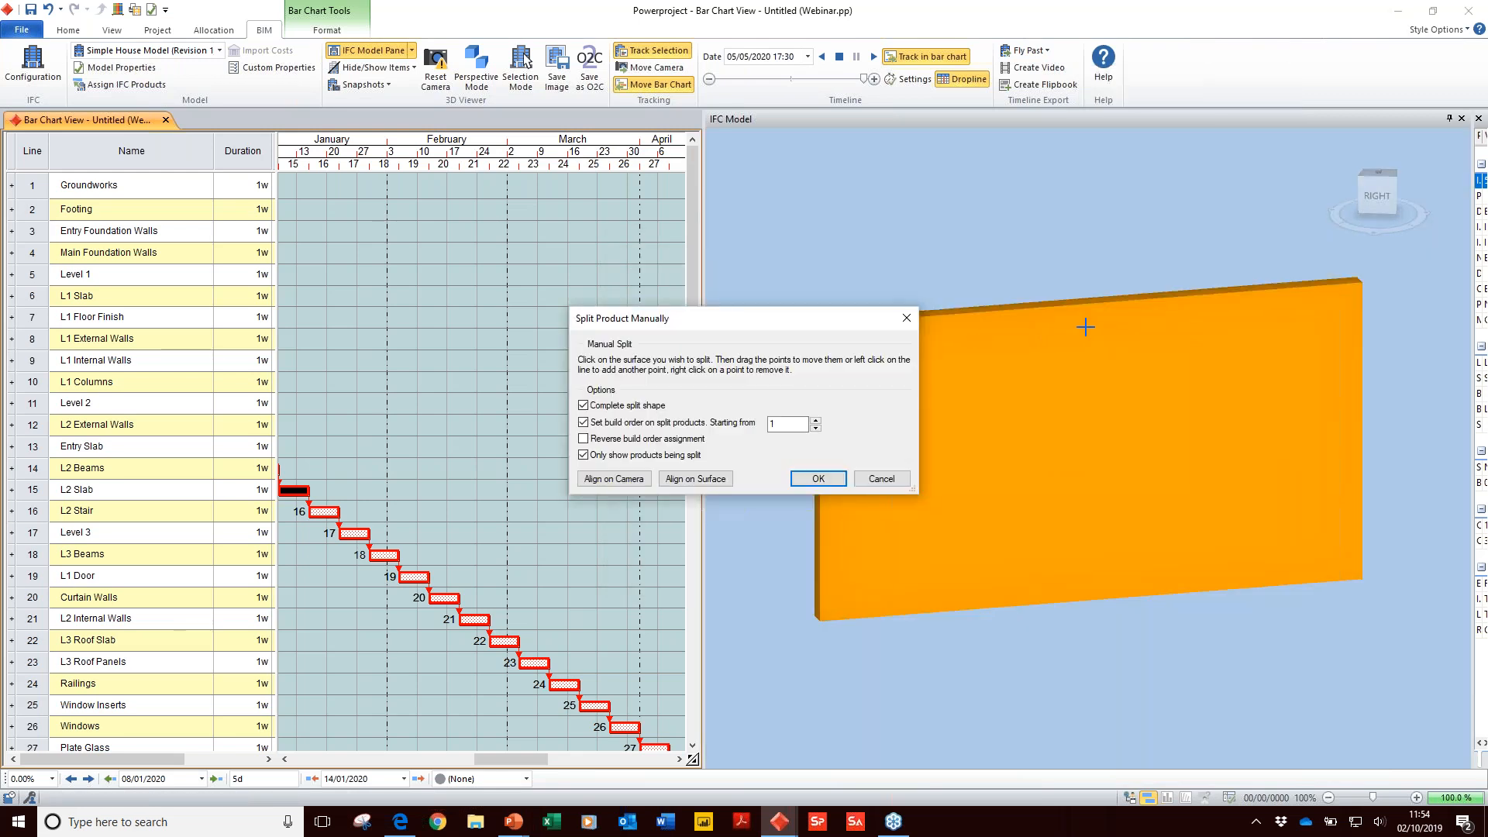
click(1287, 307)
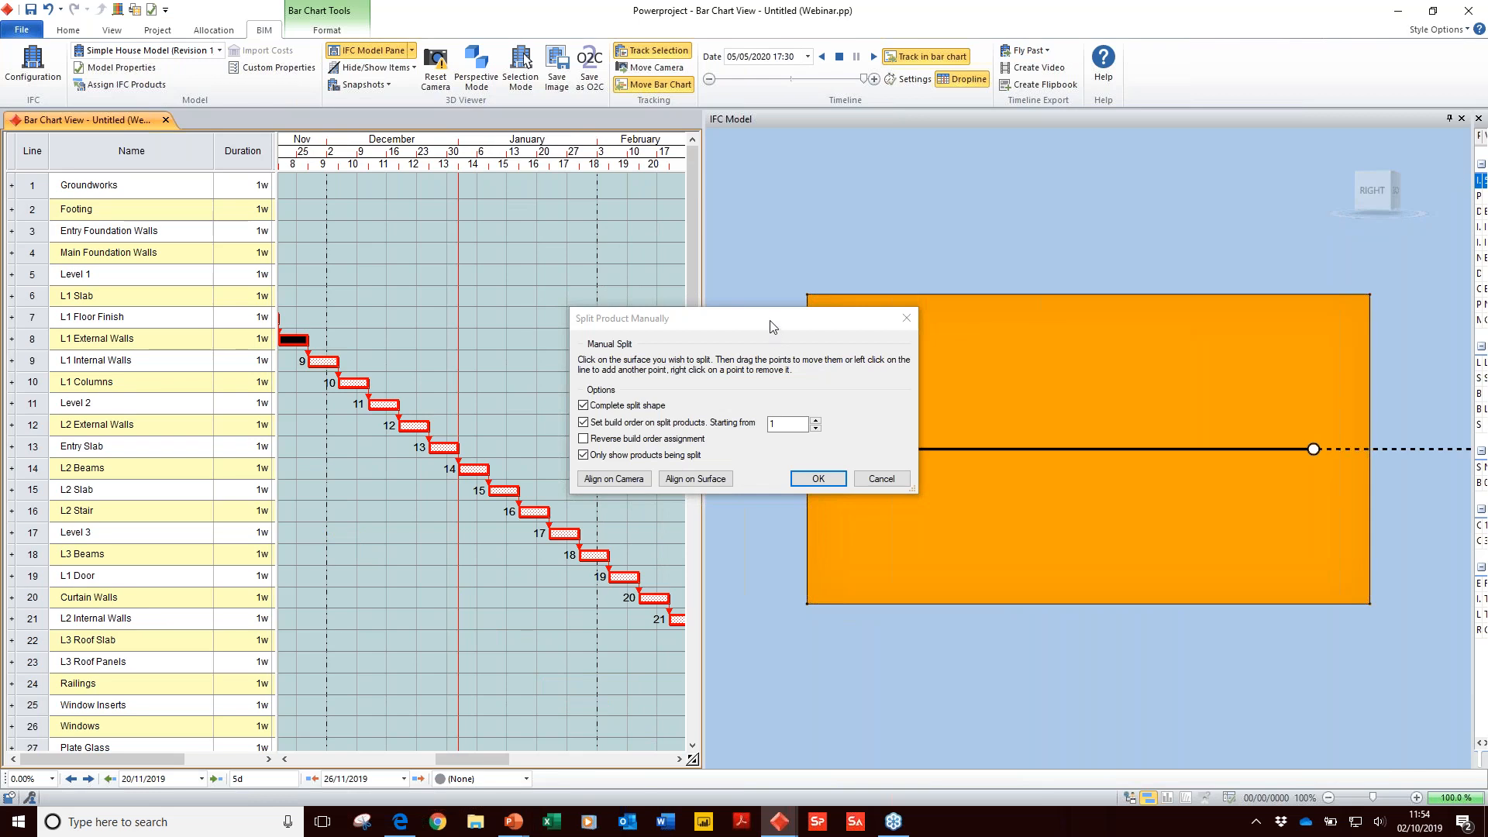
Step: Reshape the split line into an irregular five-point outline lying within the upper part of the wall face
drag(772, 326, 506, 301)
drag(863, 448, 764, 282)
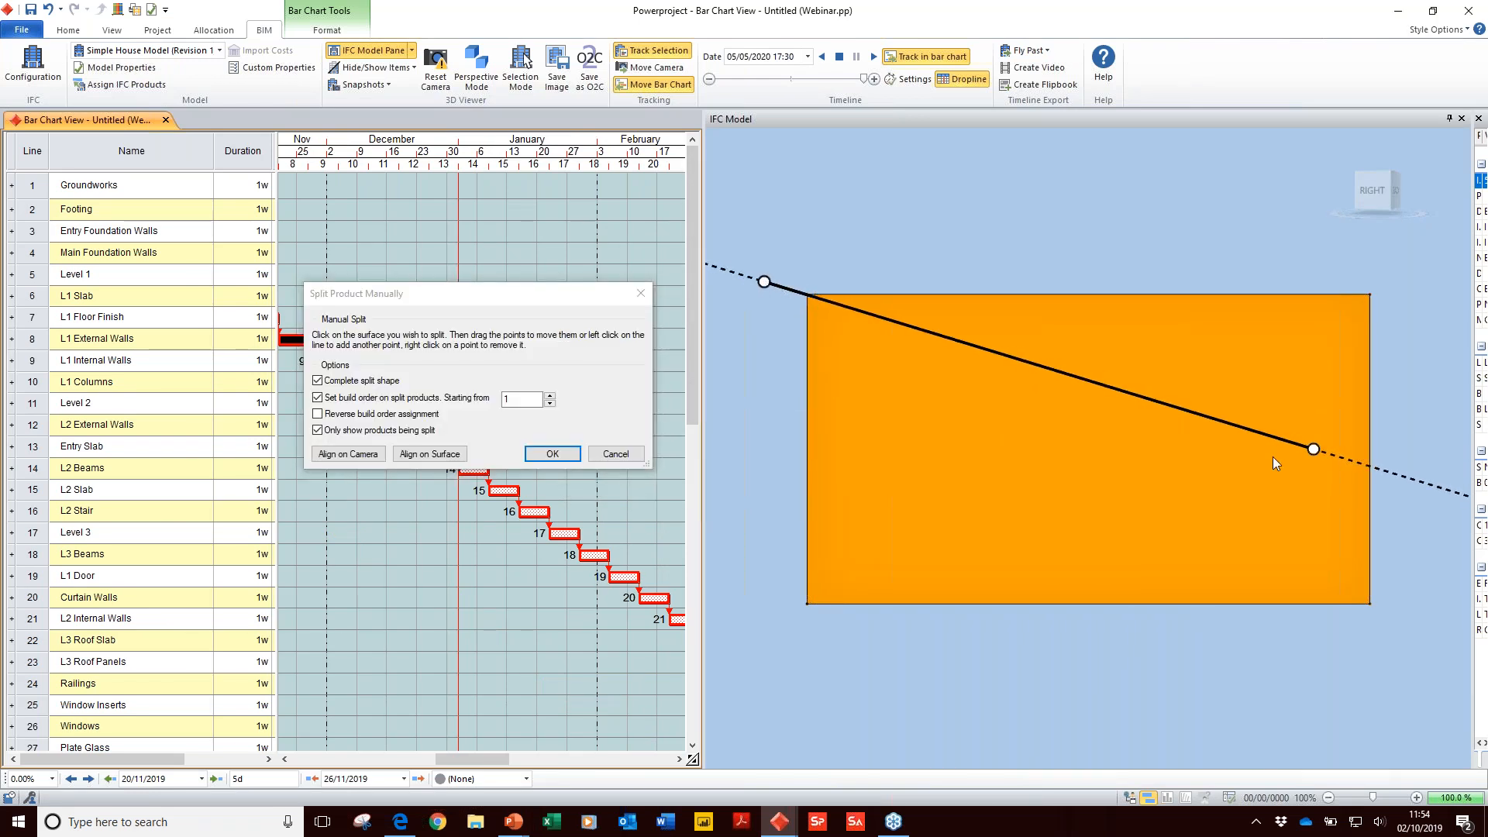
drag(1313, 448, 1413, 625)
drag(1382, 555, 1344, 330)
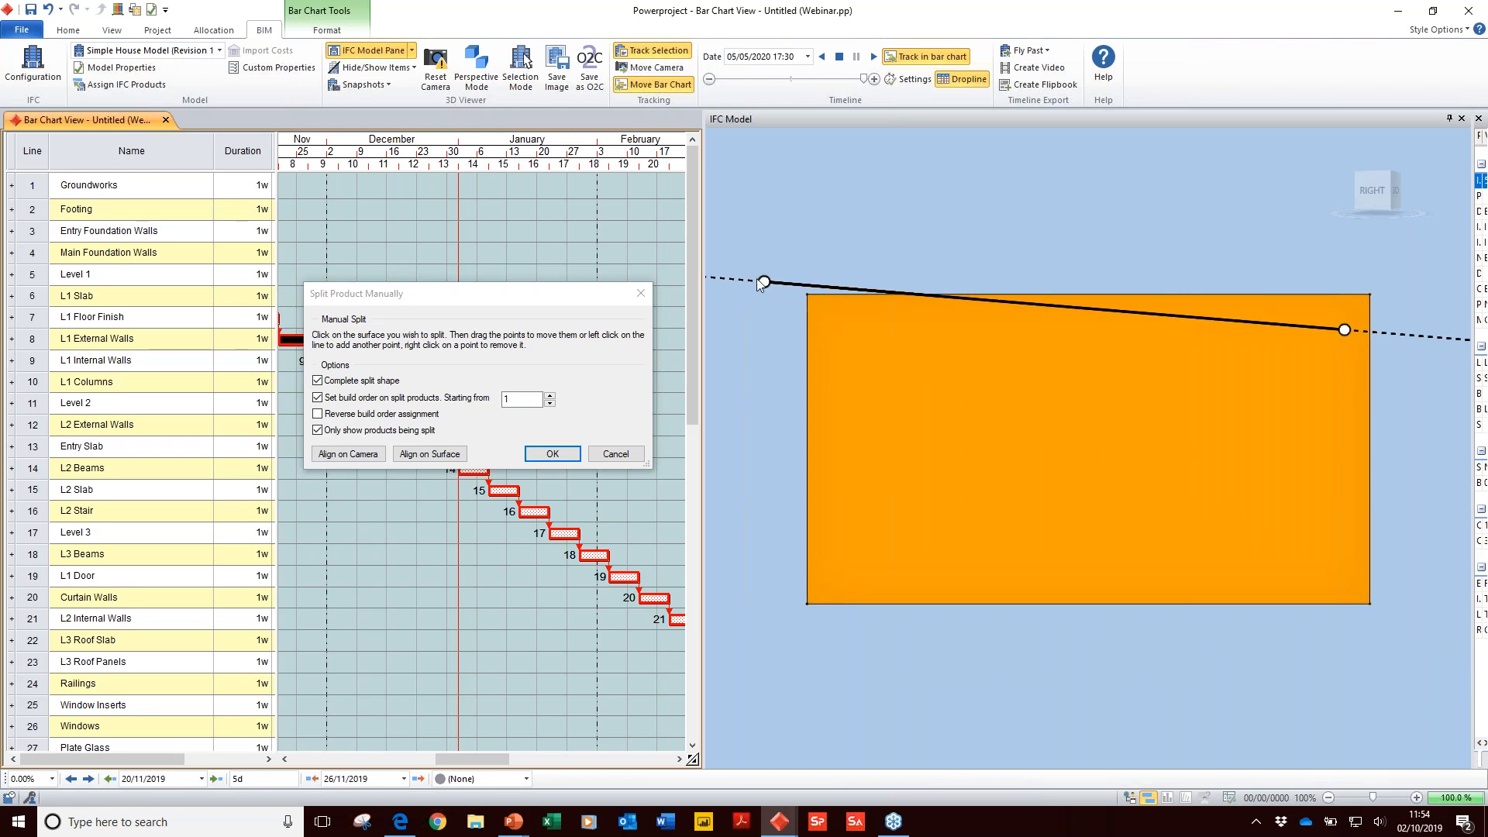
drag(769, 285, 838, 393)
drag(928, 384, 1200, 490)
drag(1095, 463, 1099, 440)
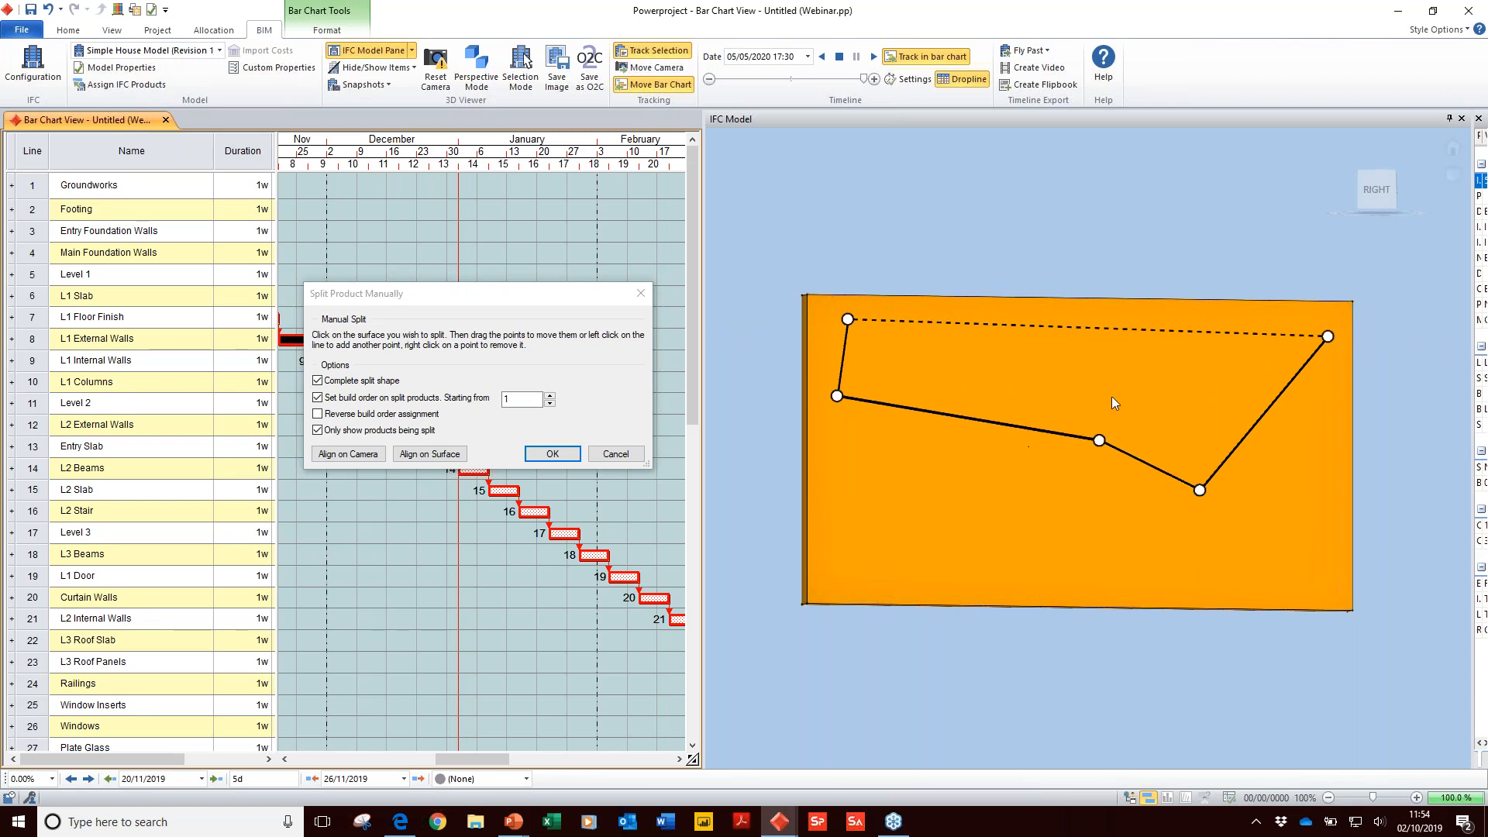
Step: Apply the manual wall split, update the affected selection Basic Wall:Generic - 200:197491, and clear the product selection
click(553, 453)
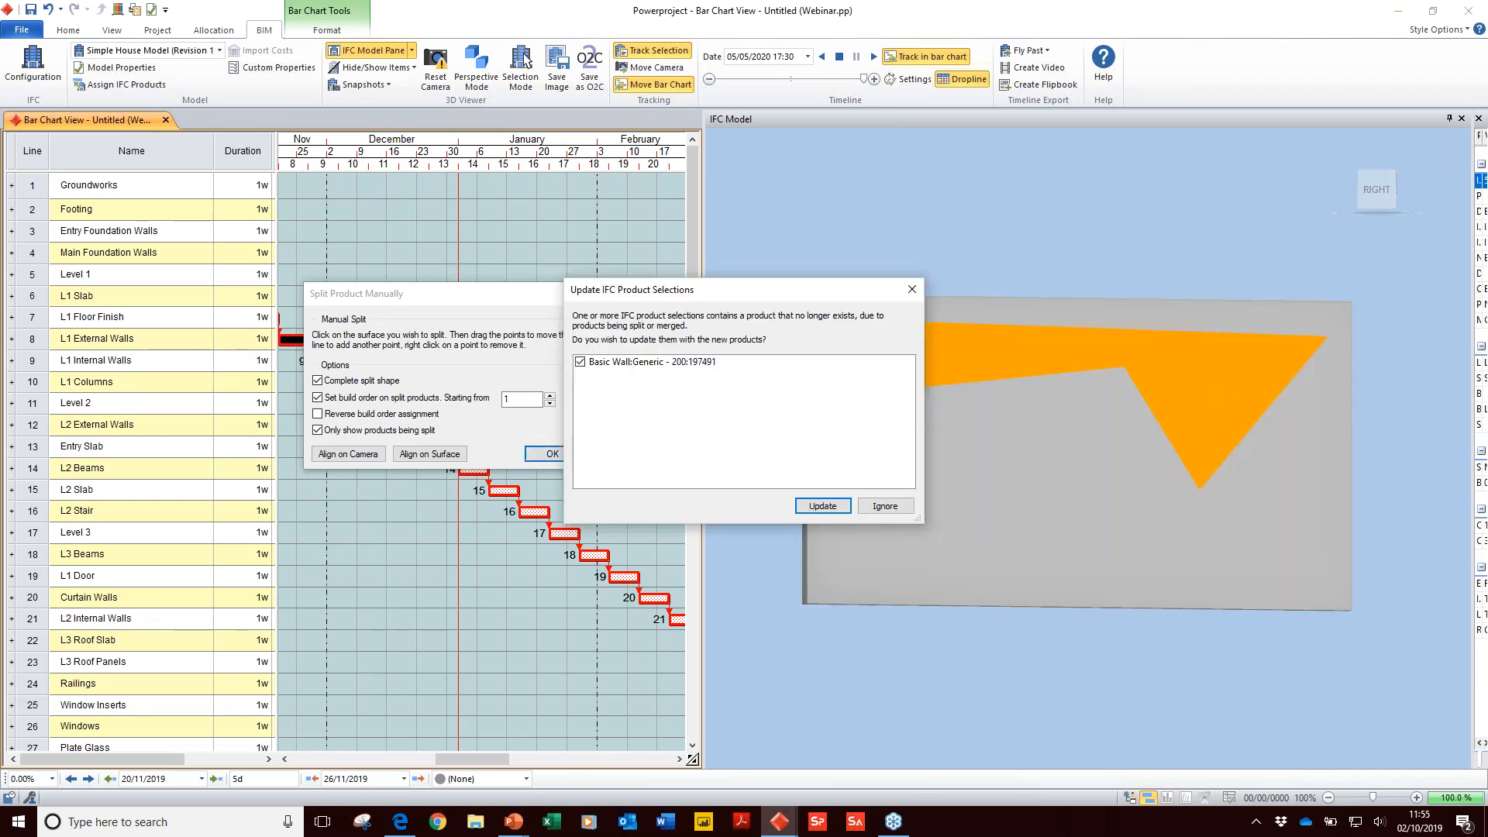
click(835, 508)
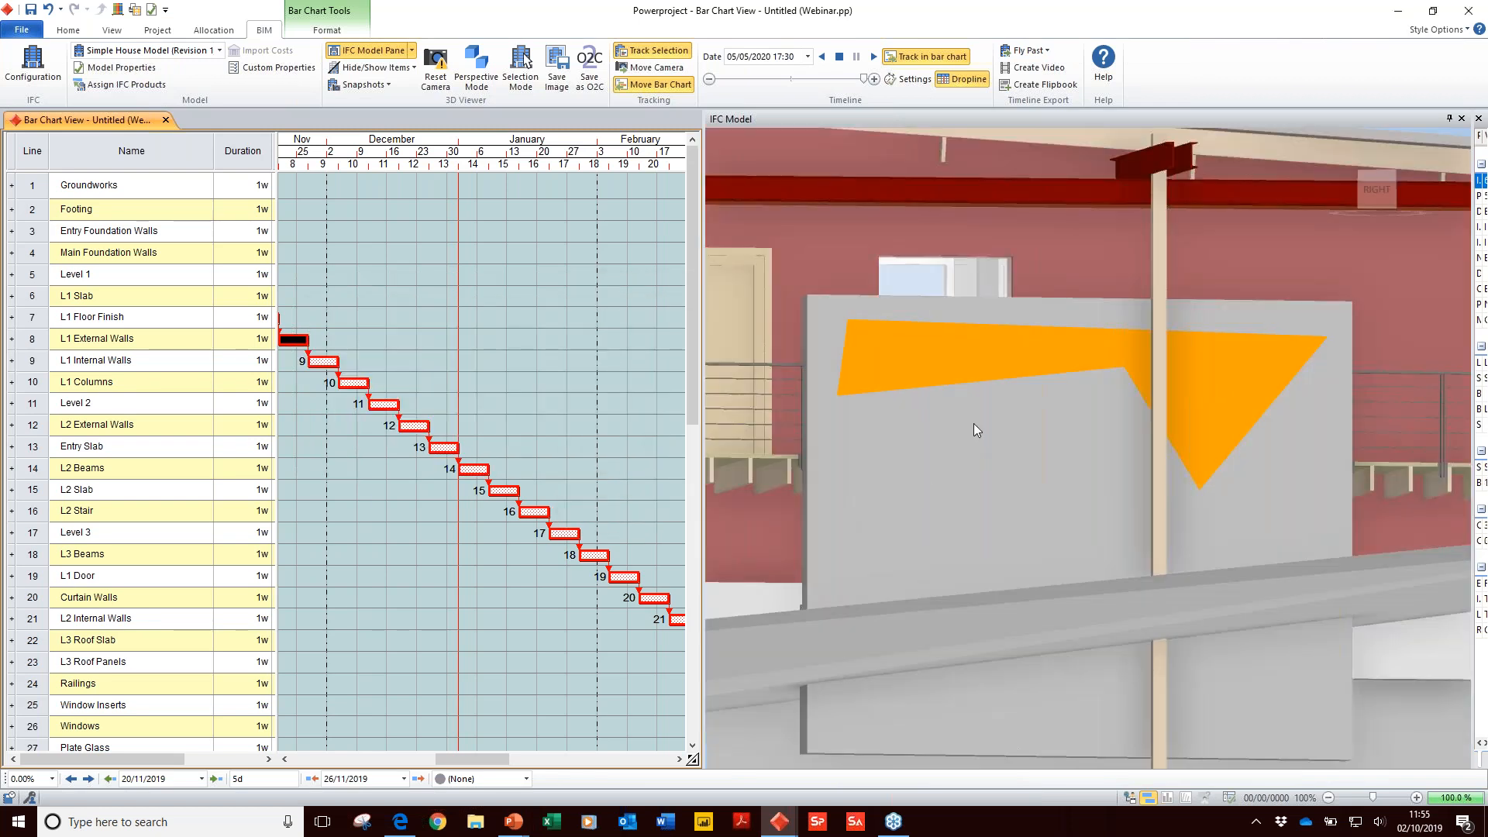
click(970, 369)
scroll(967, 429, down, 5)
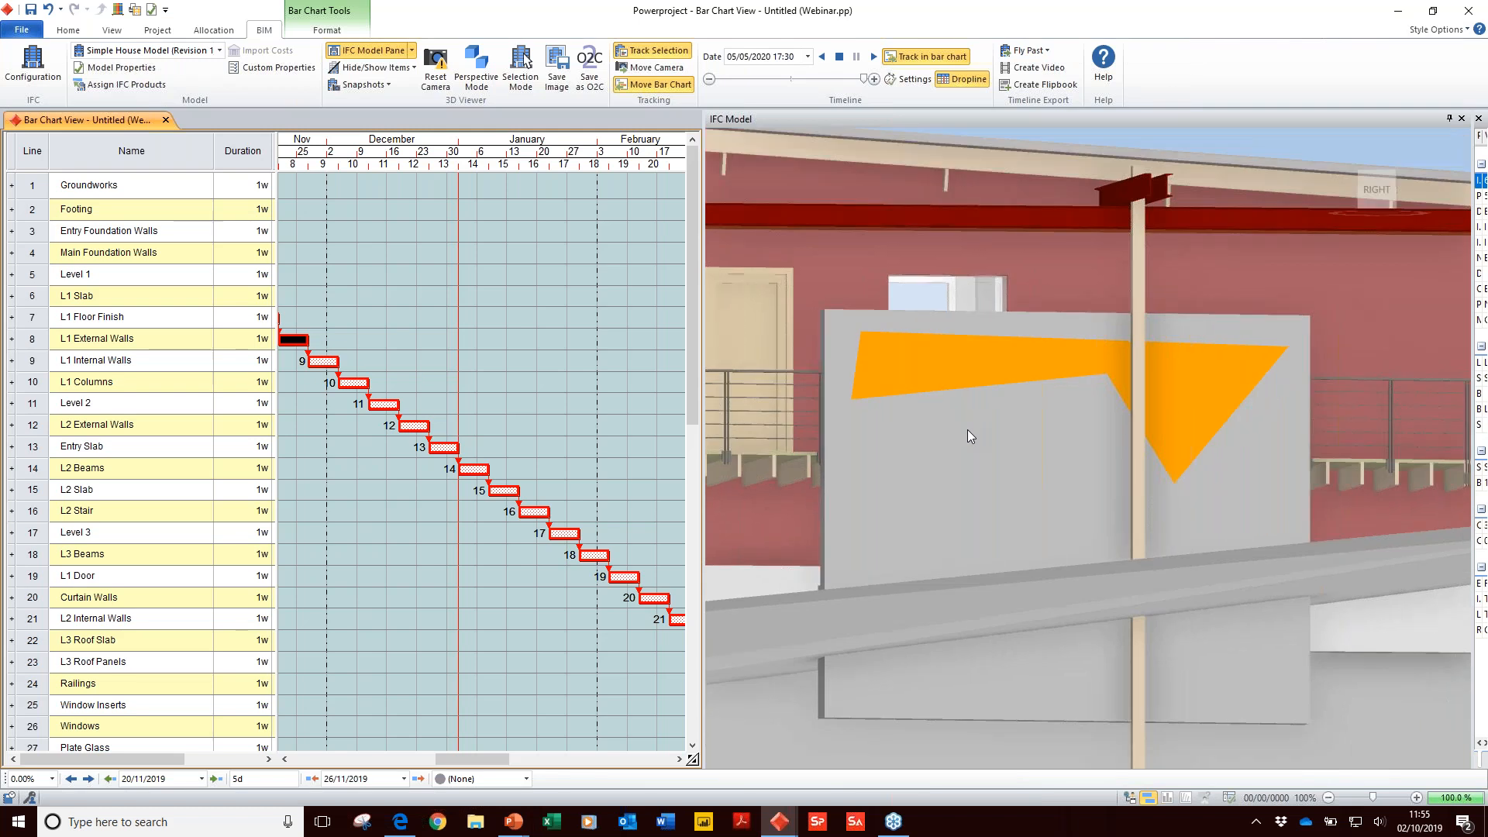
click(896, 696)
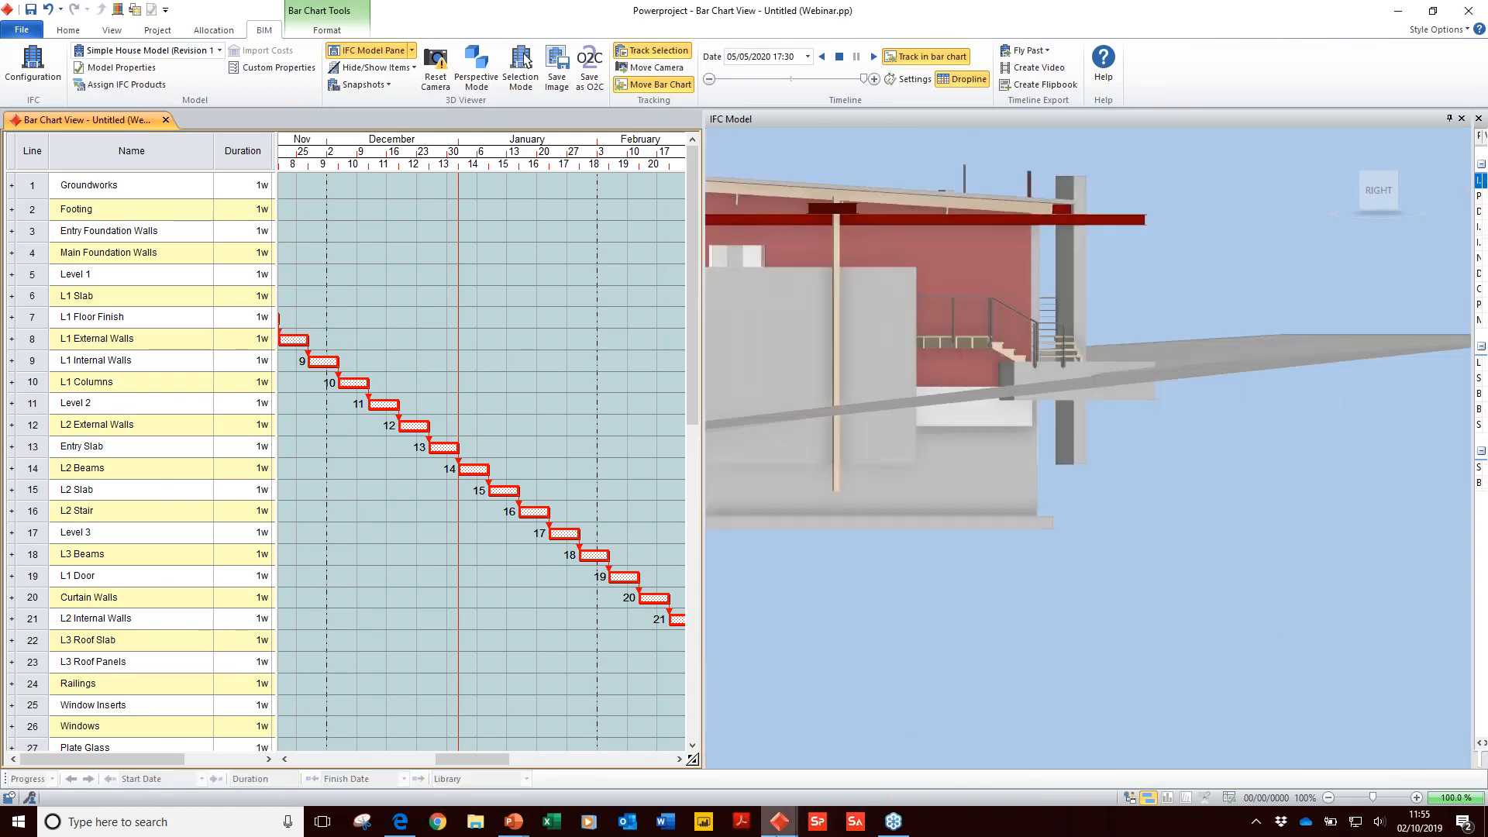
Step: Switch to the University Build project and narrow the properties pane to enlarge its IFC model view
mouse_move(779, 821)
click(692, 745)
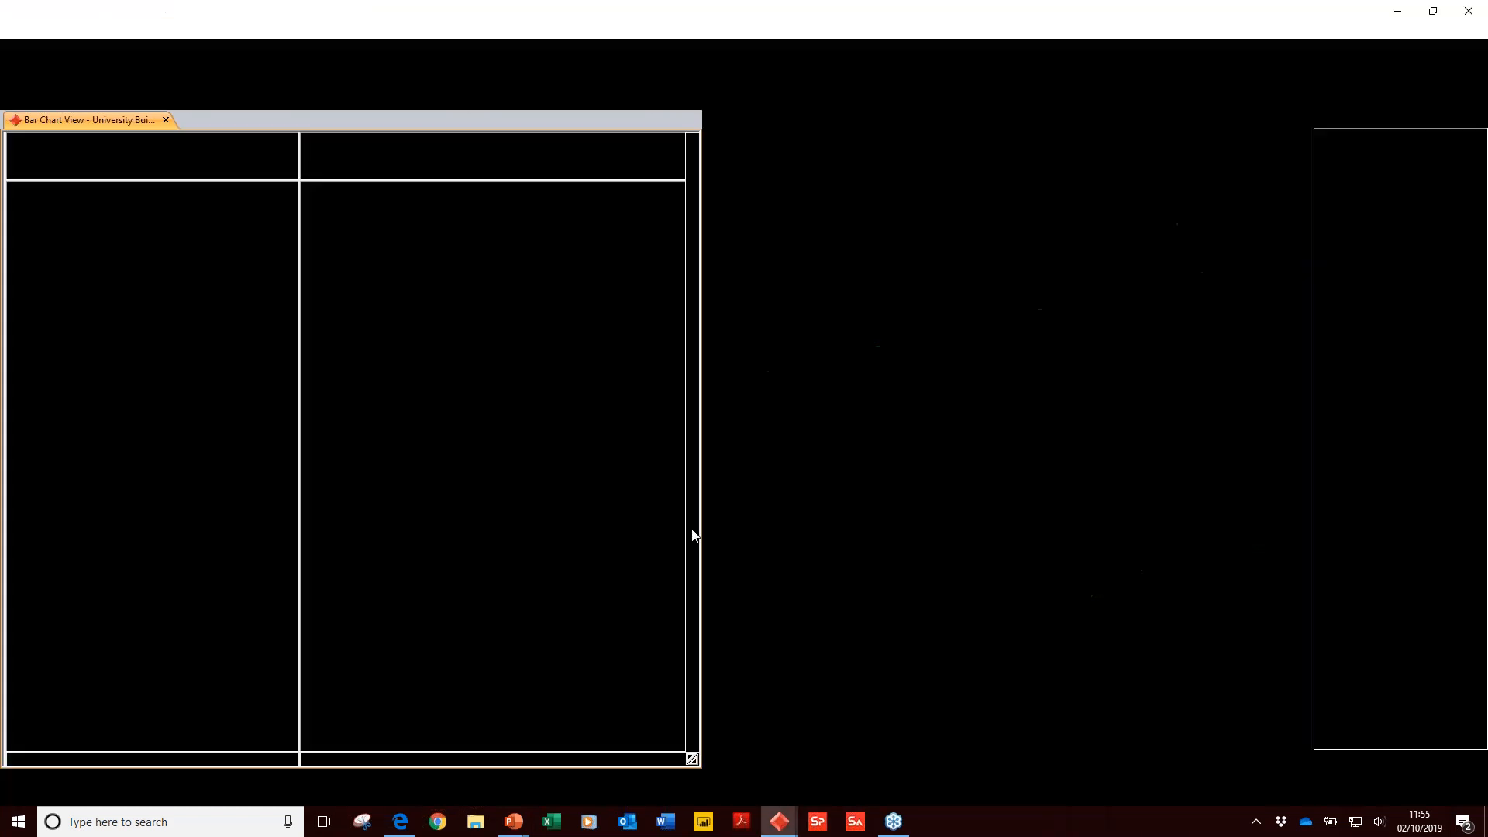
drag(1311, 214, 1469, 212)
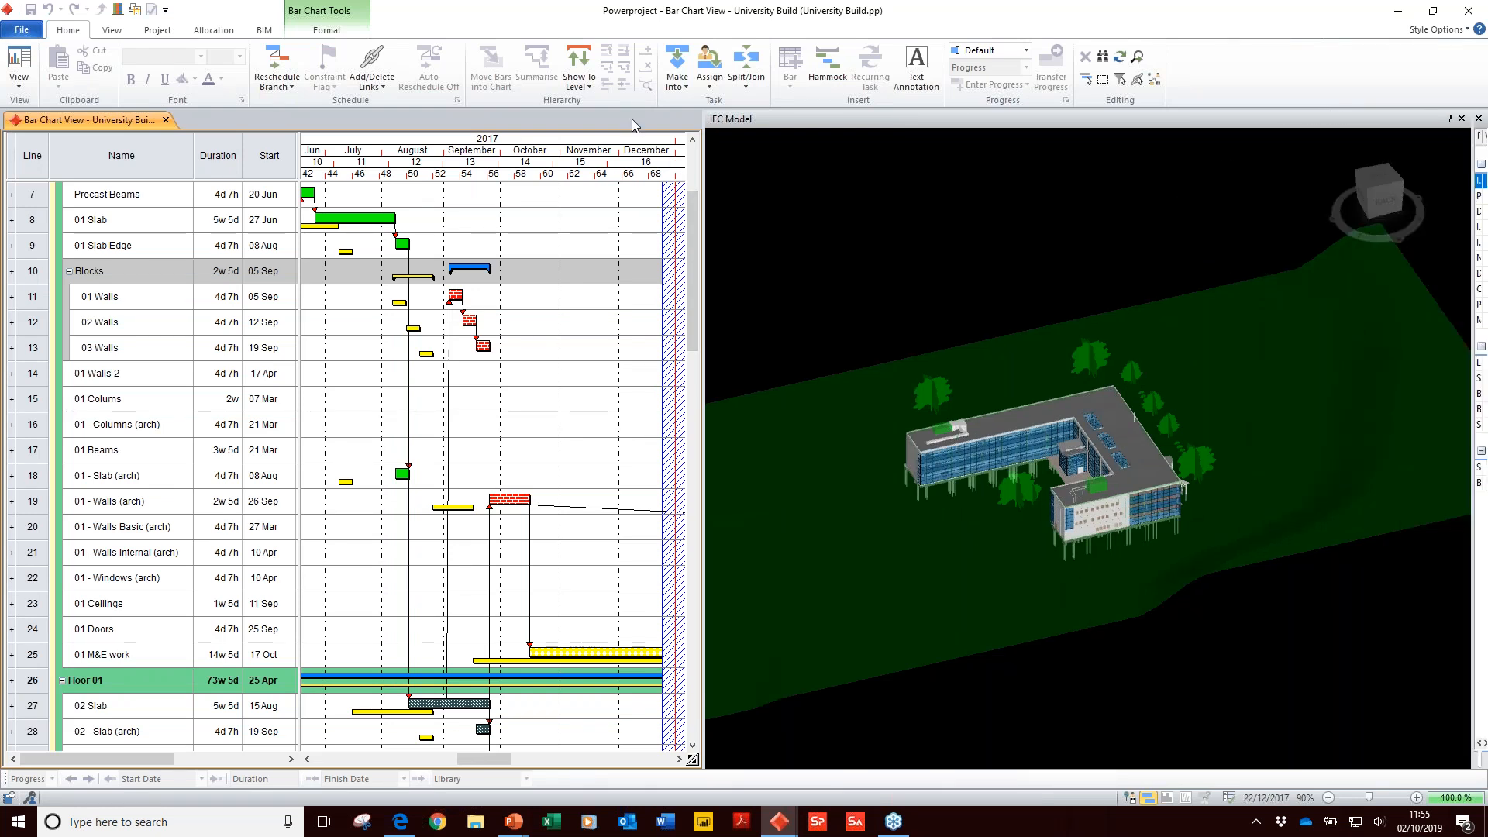
Step: Play the University Build timeline and pause it in July 2017, during the 01 Slab task
click(265, 30)
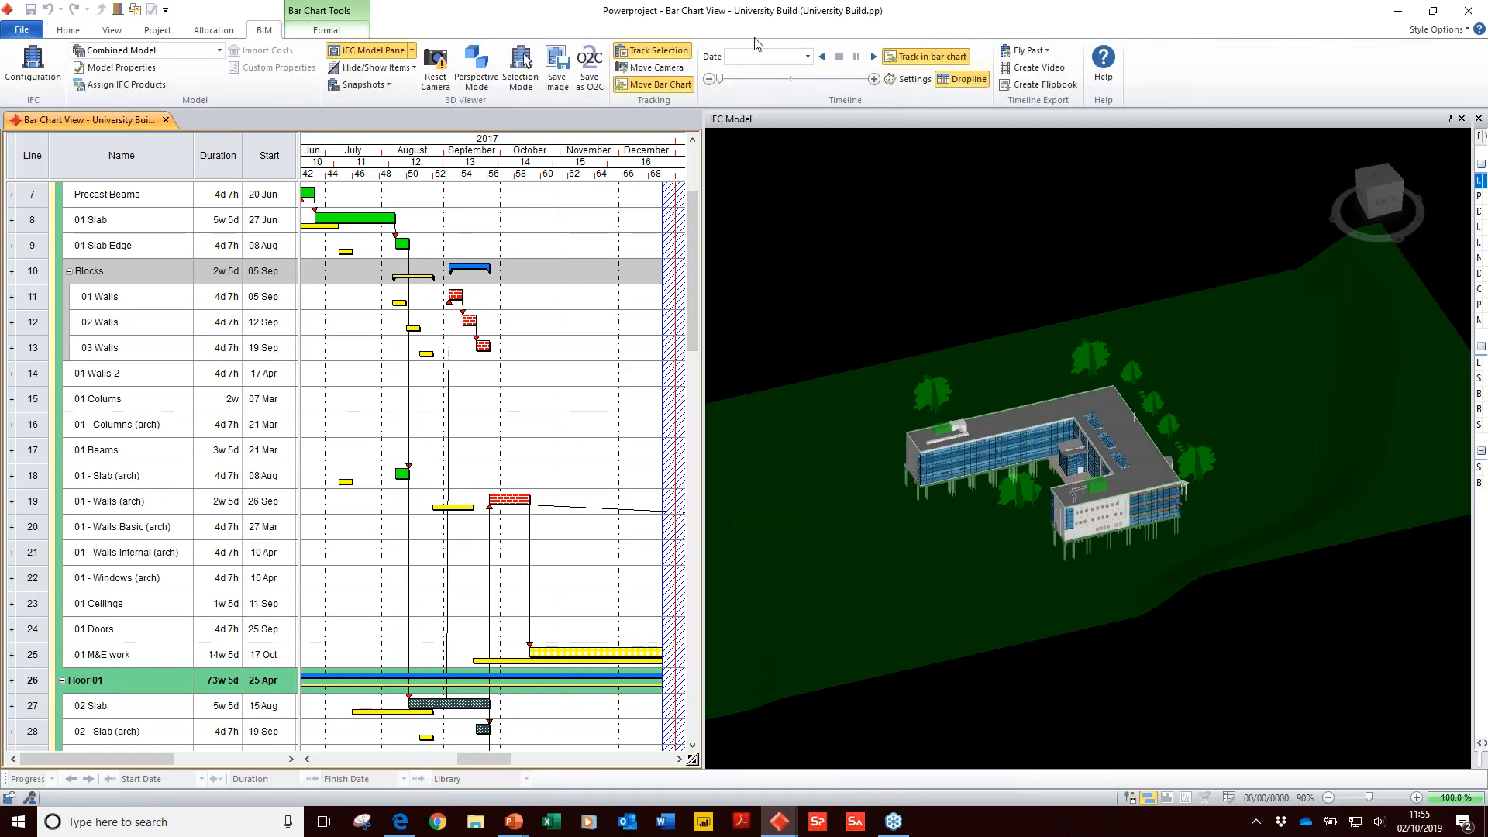
click(873, 58)
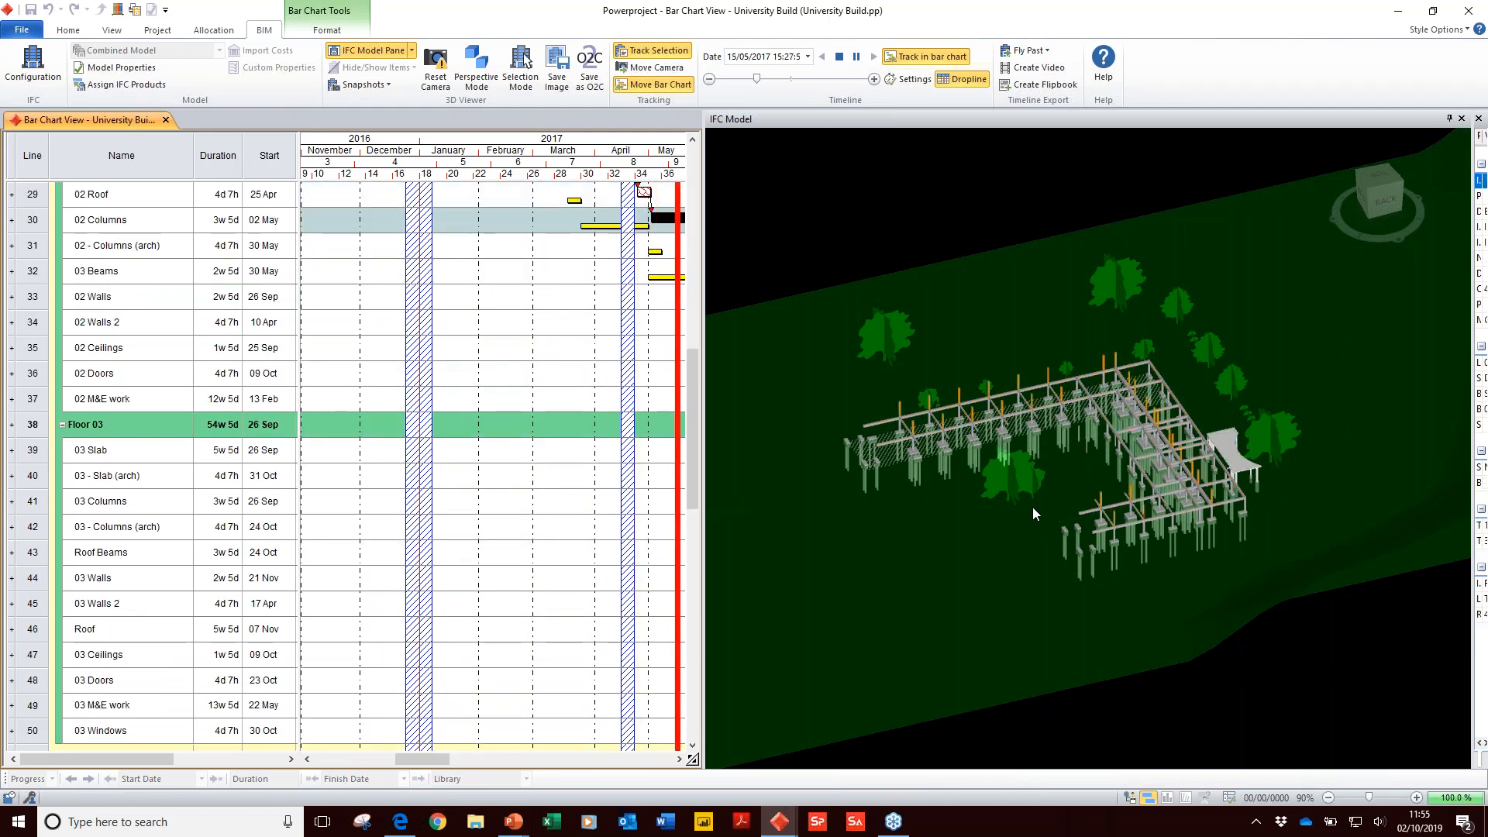
click(856, 57)
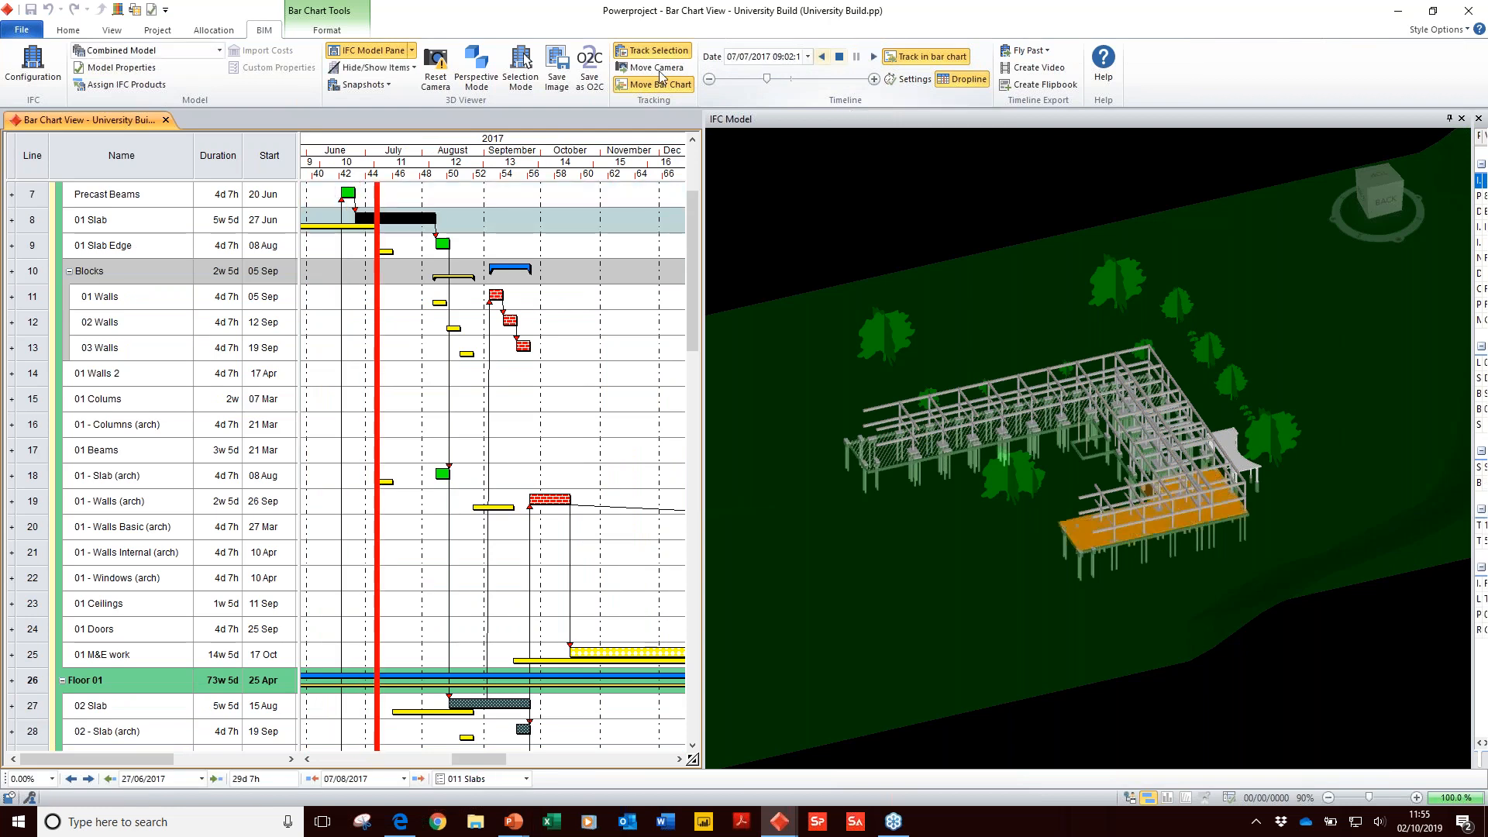
Step: Display the IFC comparison model together with the main IFC model
click(412, 51)
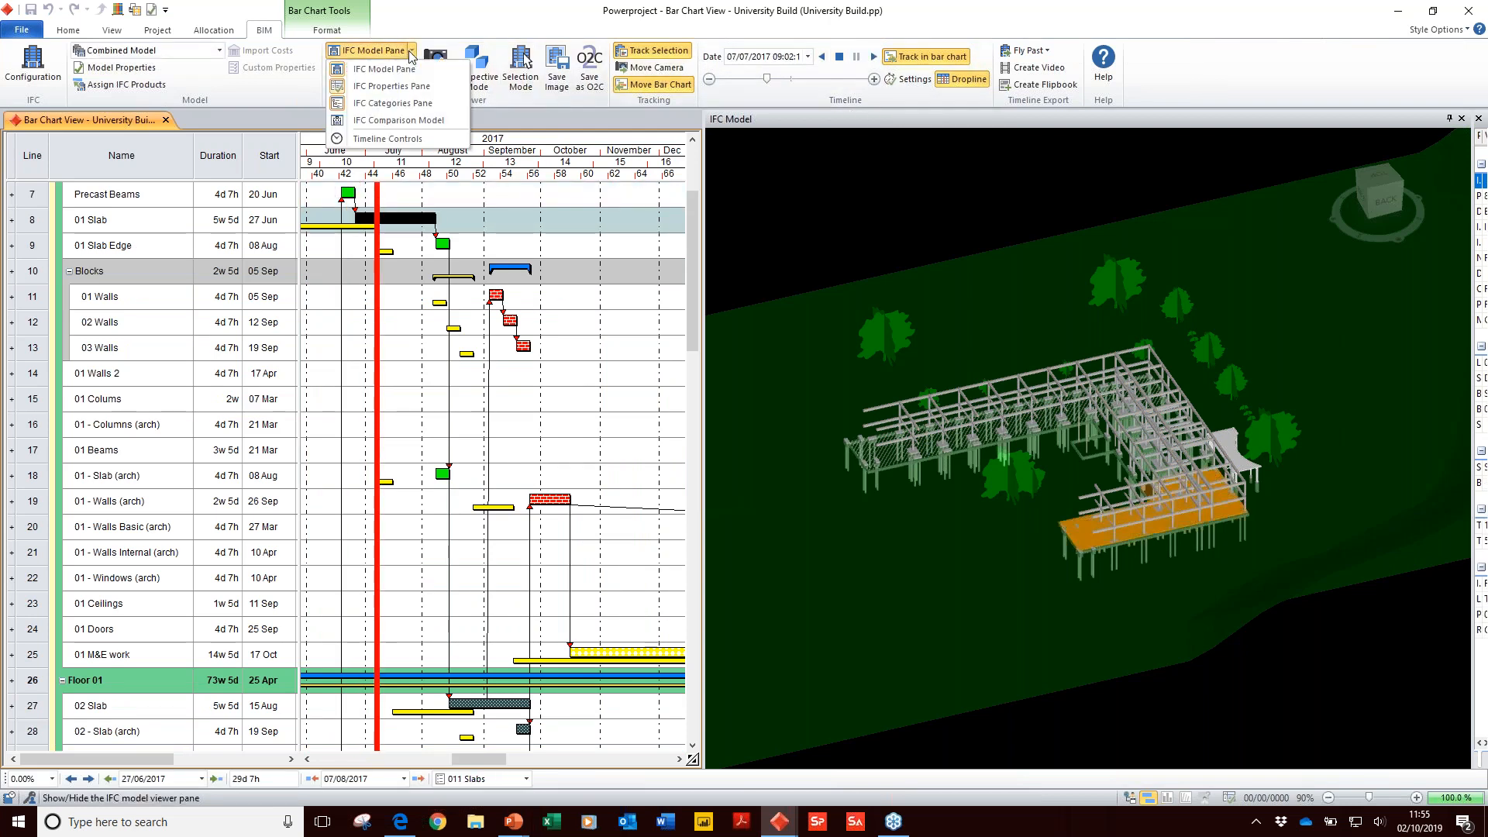
click(426, 120)
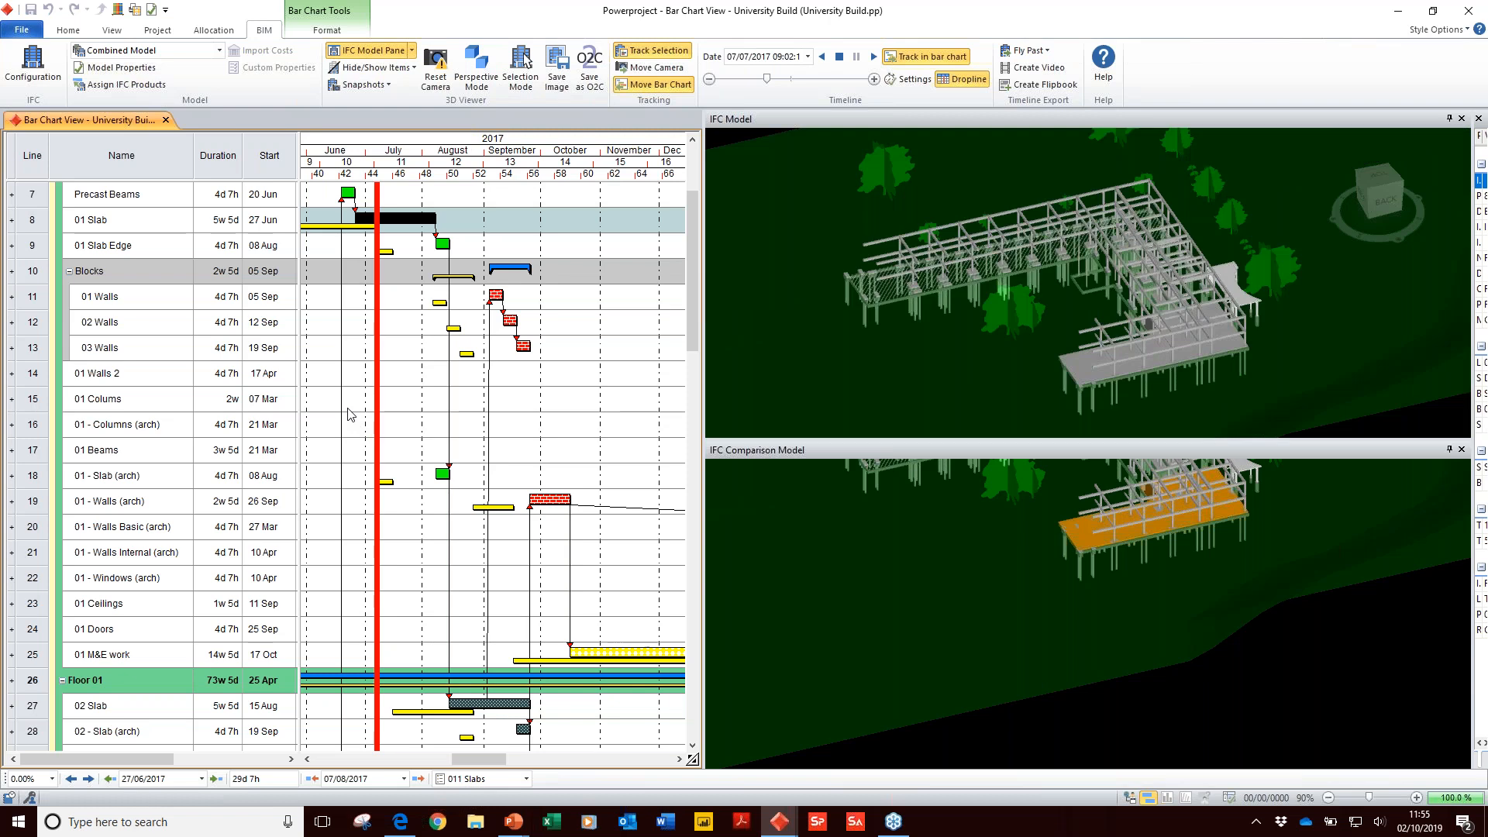
Step: Compare live and baseline bars at the programme's start by selecting the Pilling, Pile Caps and Rebar live bars and the first two baseline bars
scroll(346, 425, up, 5)
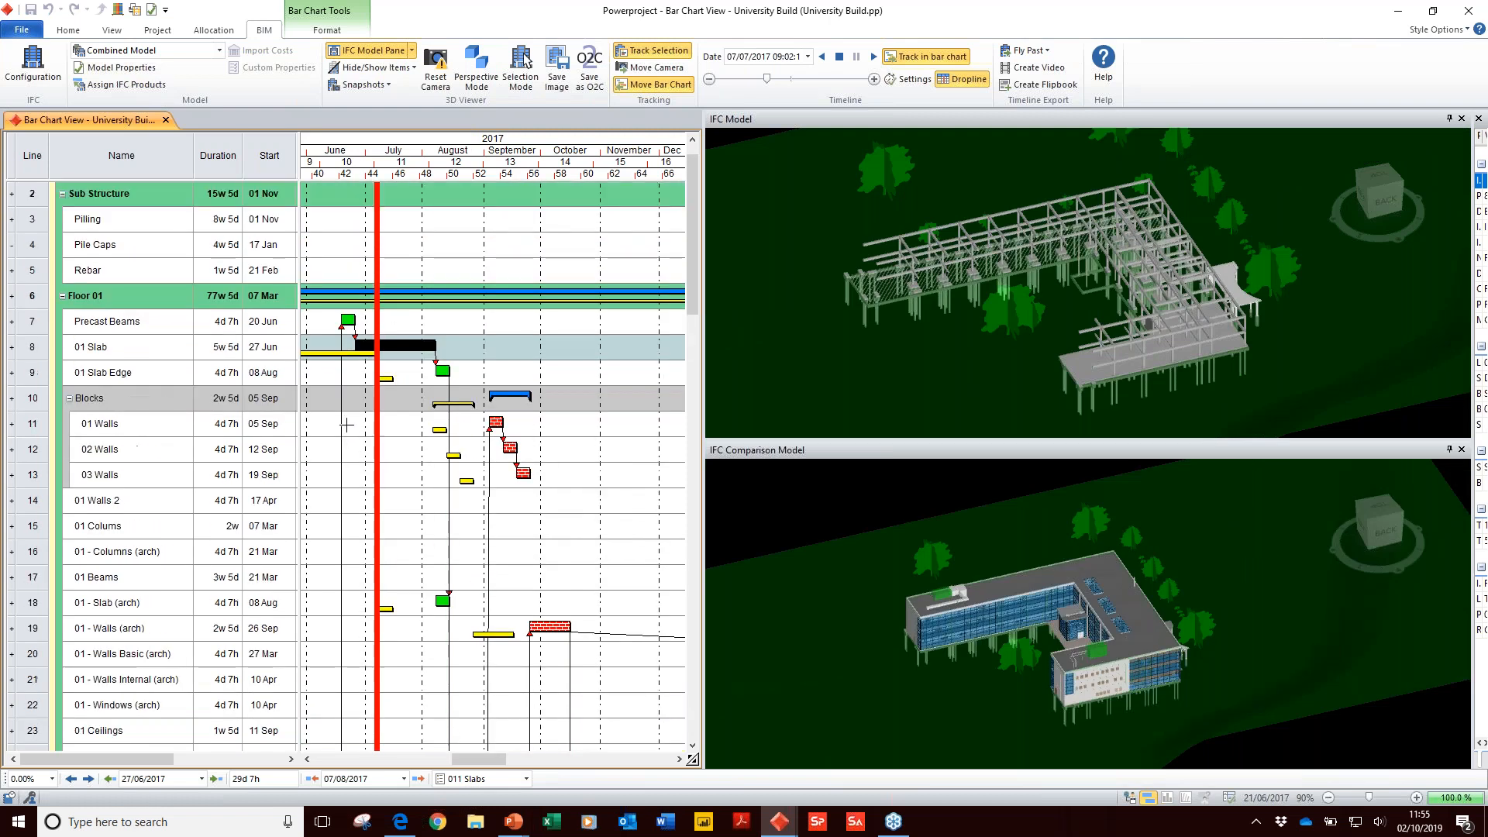
drag(459, 759, 387, 761)
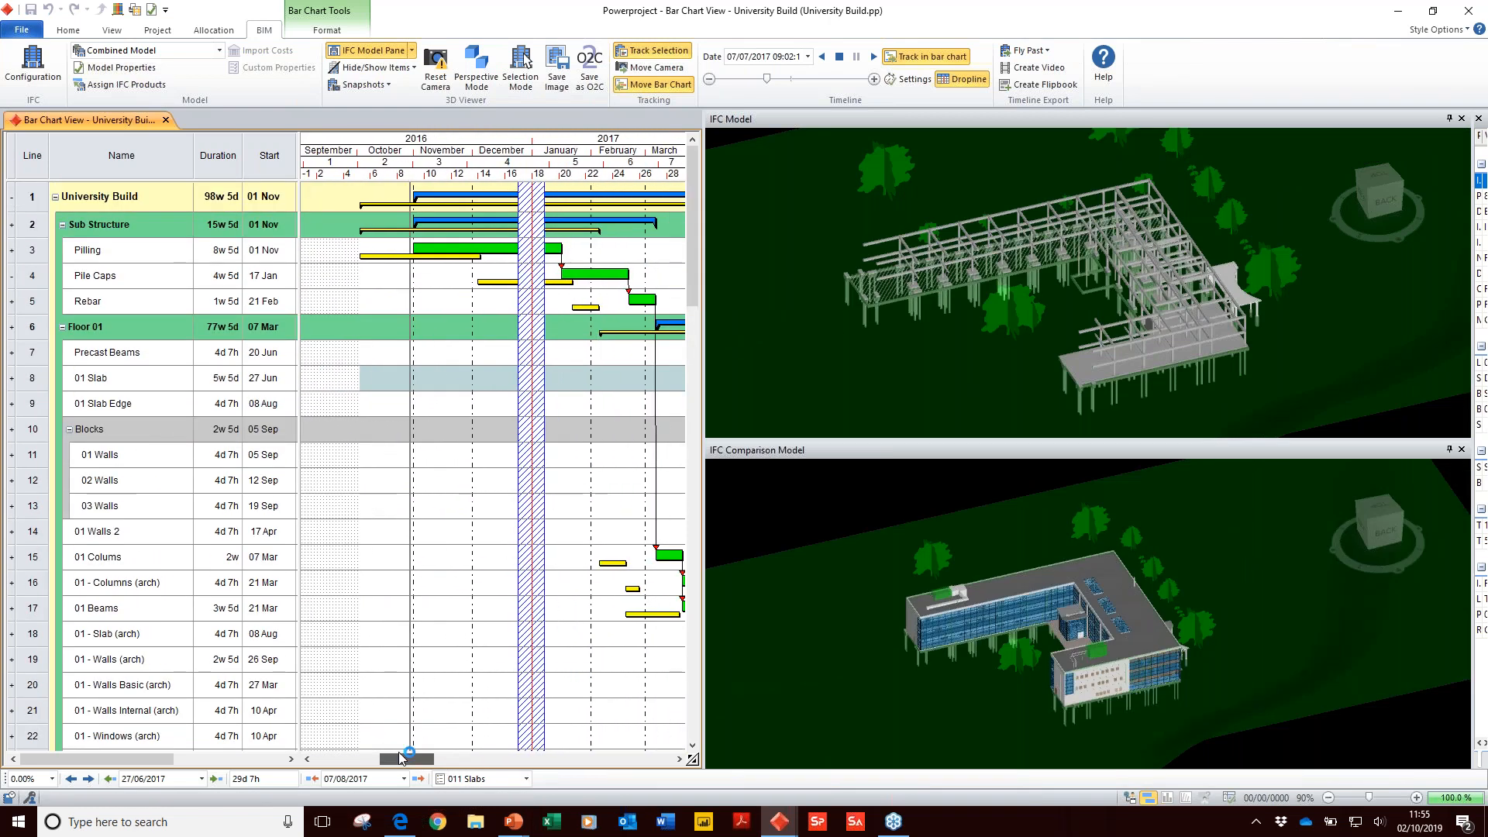
click(451, 250)
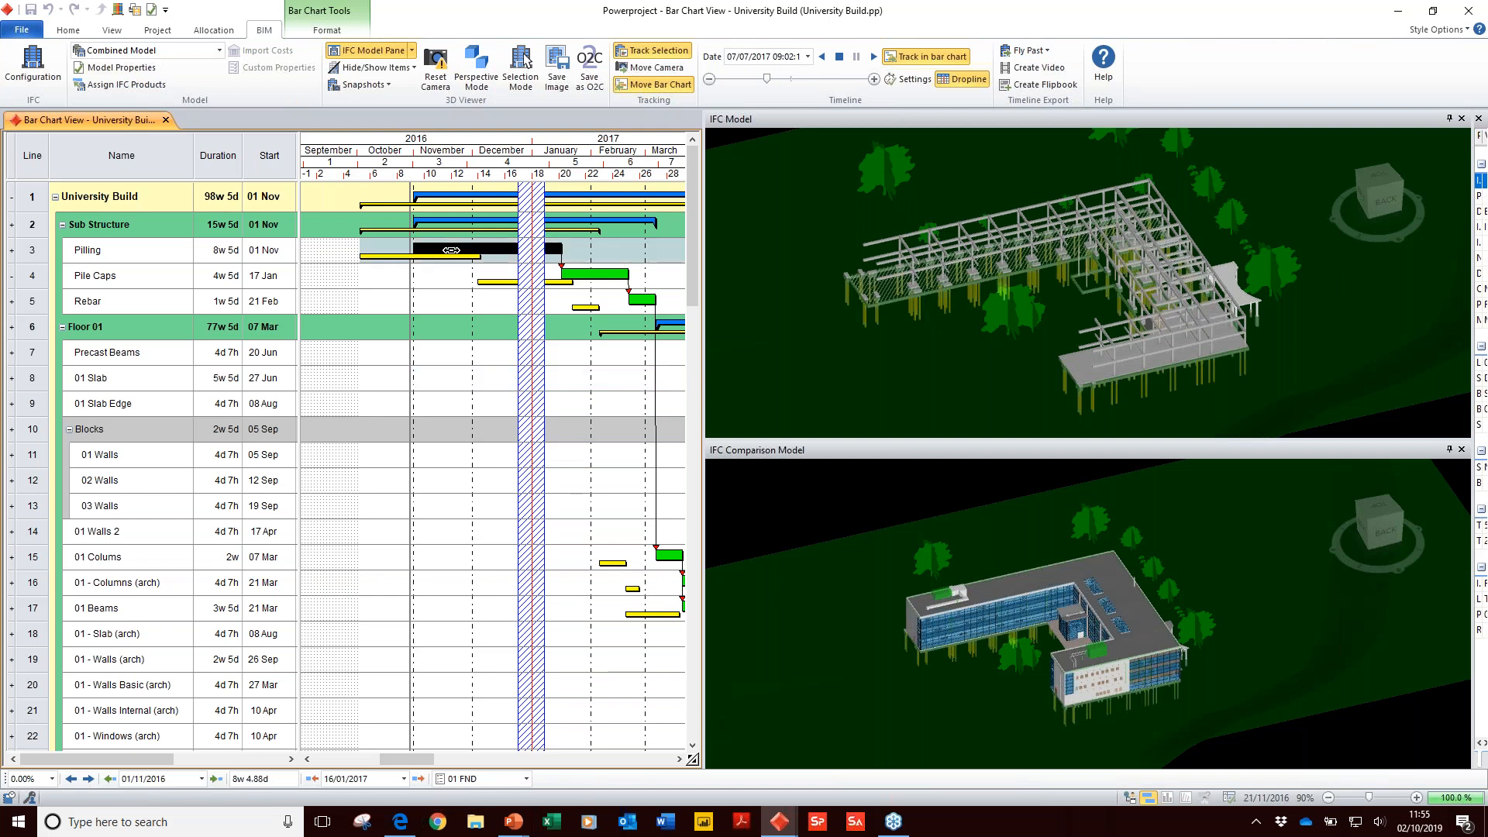
click(595, 274)
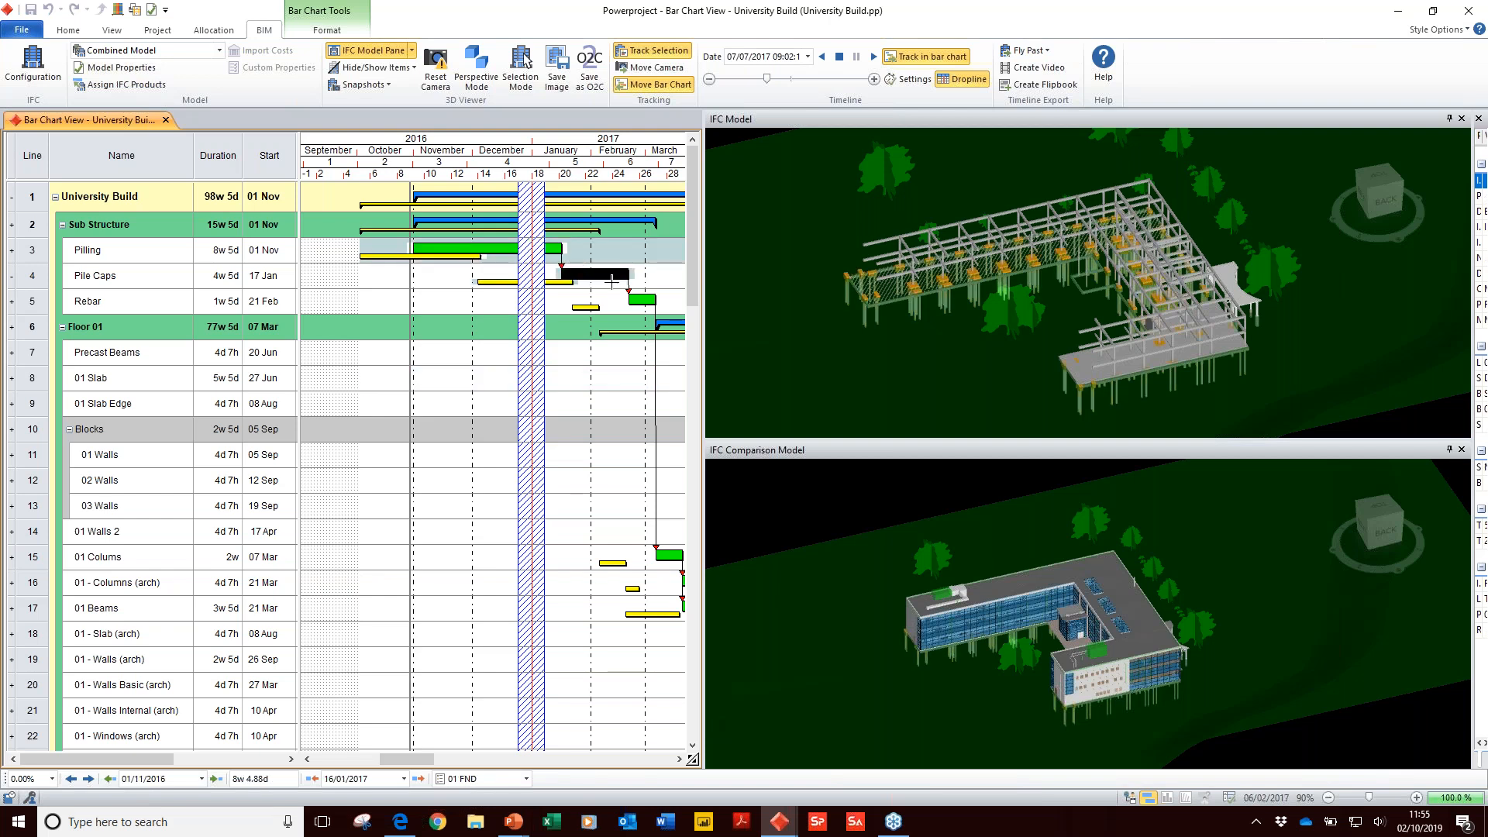
click(641, 300)
click(445, 256)
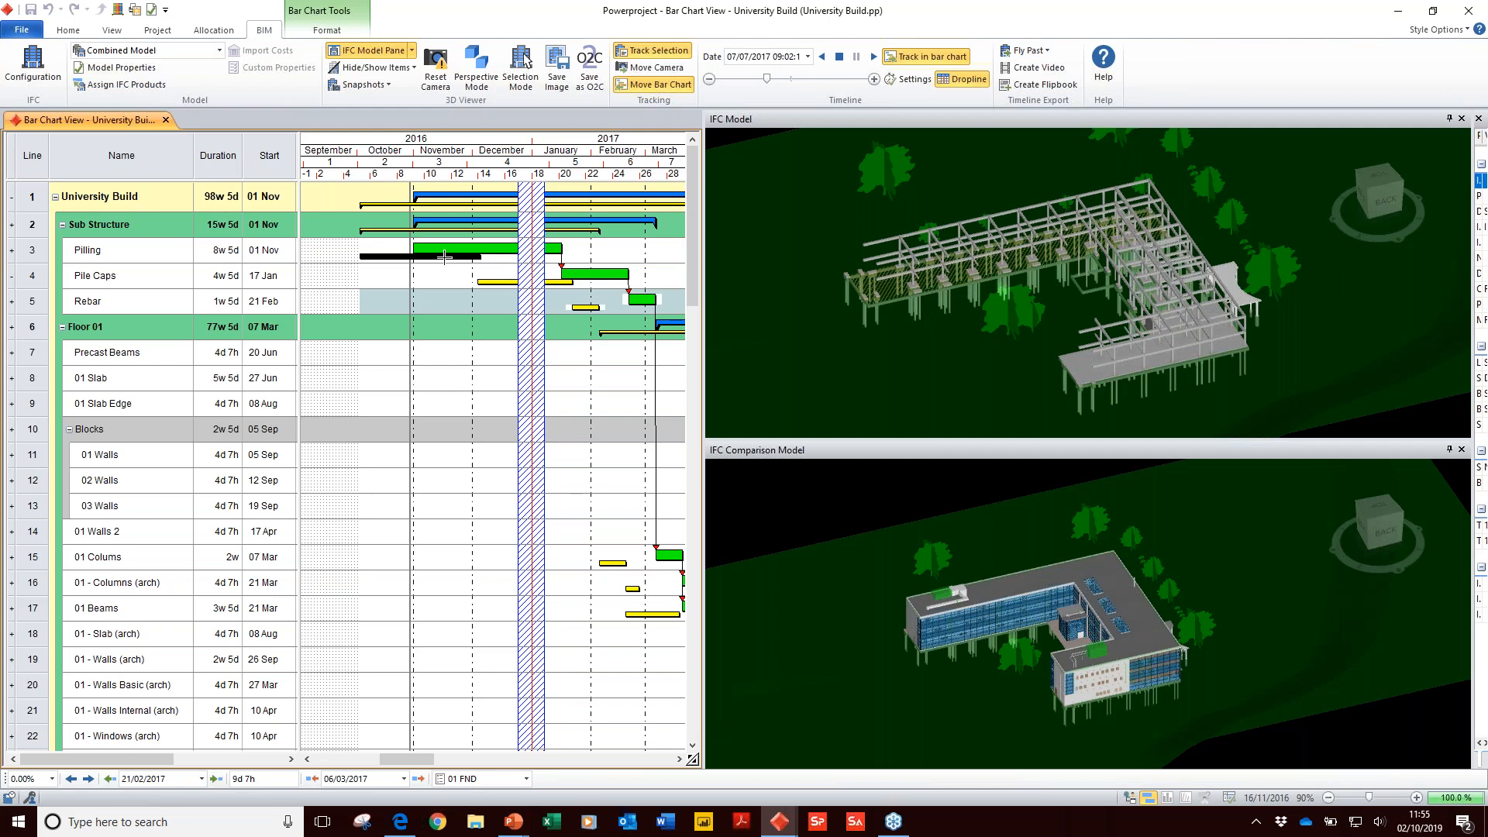
click(488, 282)
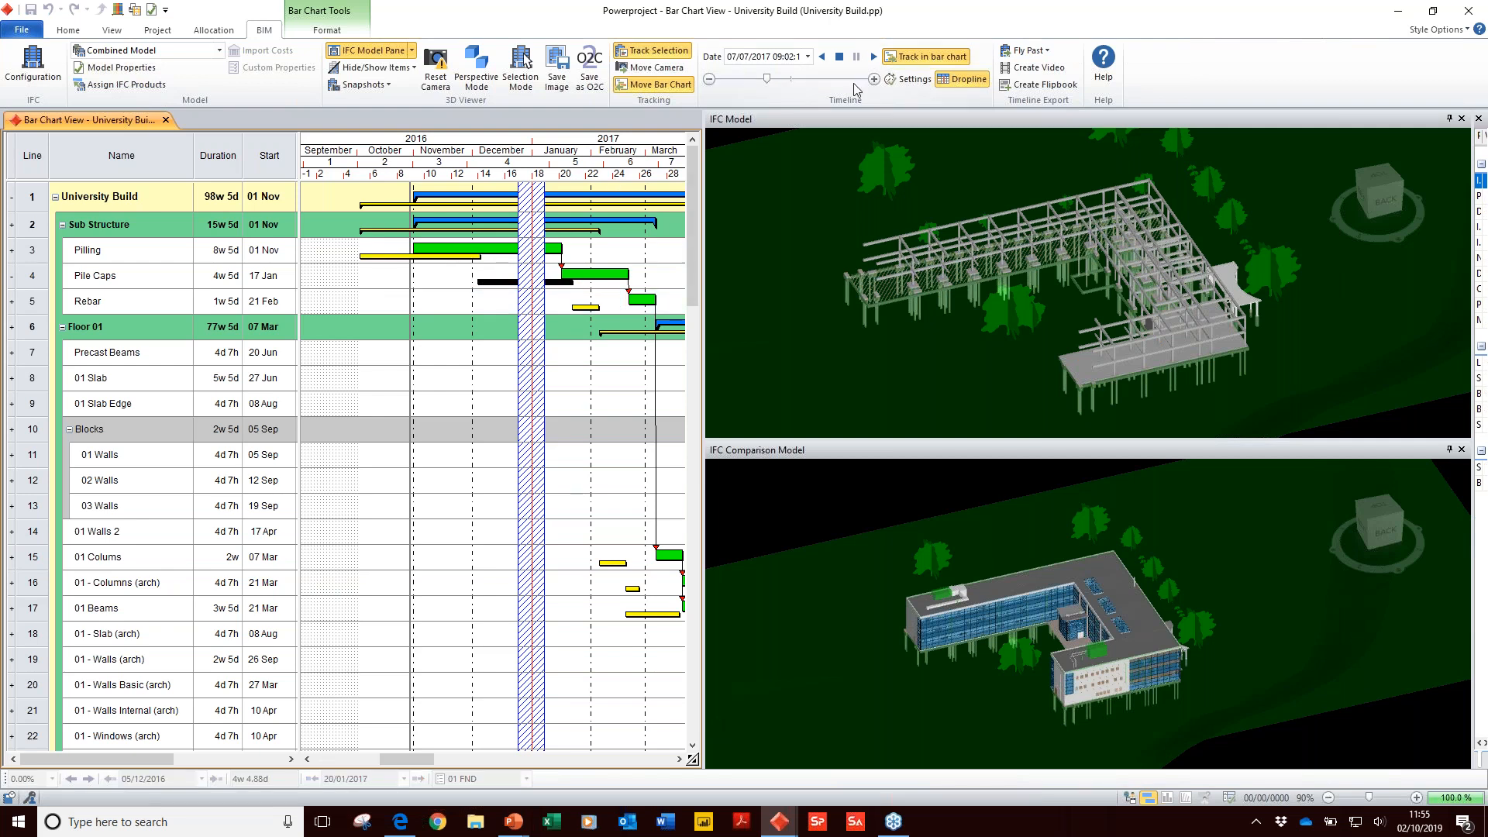
Step: Review the timeline settings for the comparison simulation, keeping Current Baseline as the baseline it uses
click(906, 78)
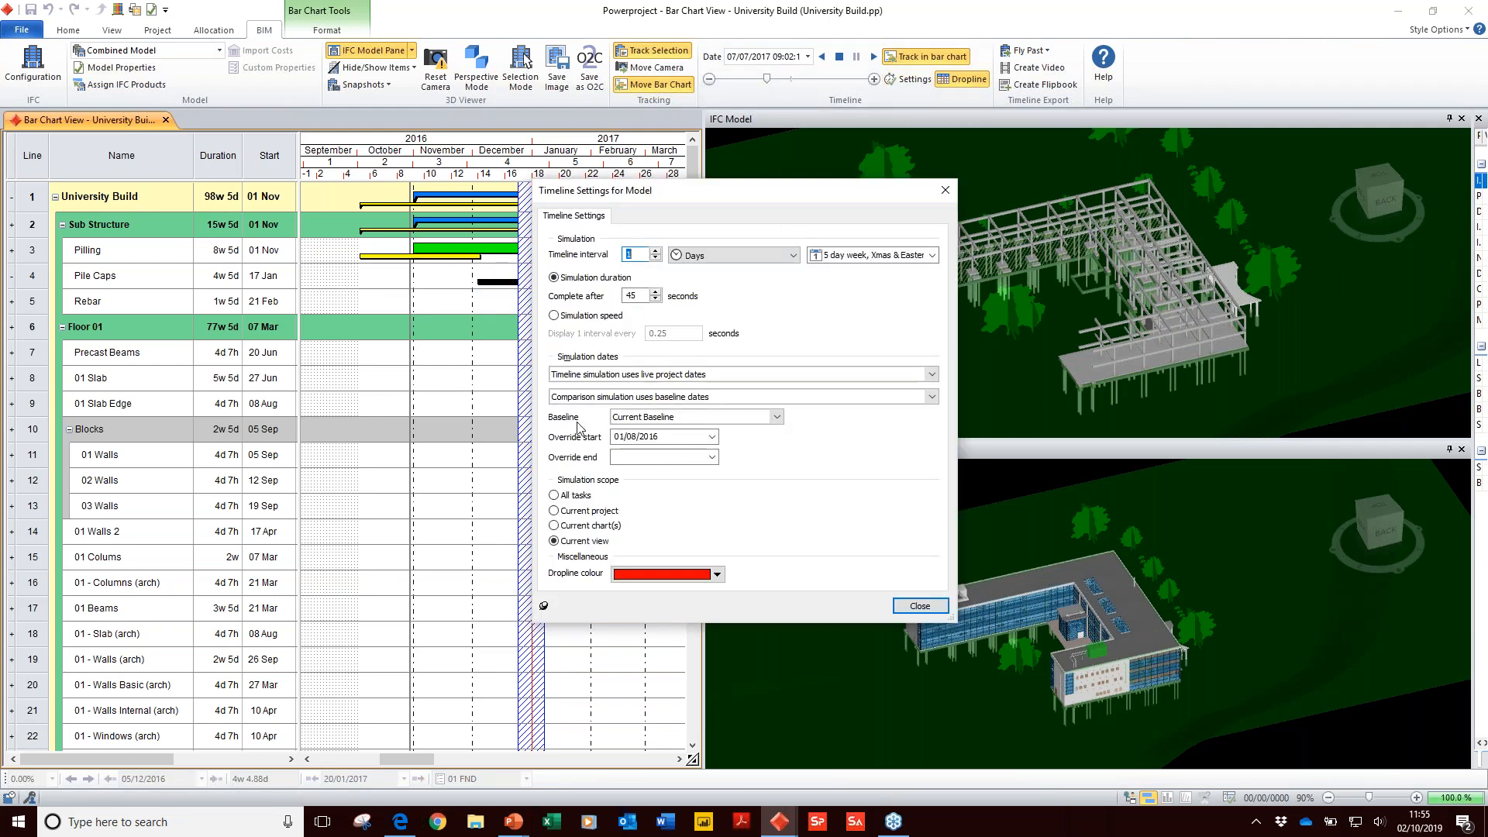
click(640, 423)
click(637, 427)
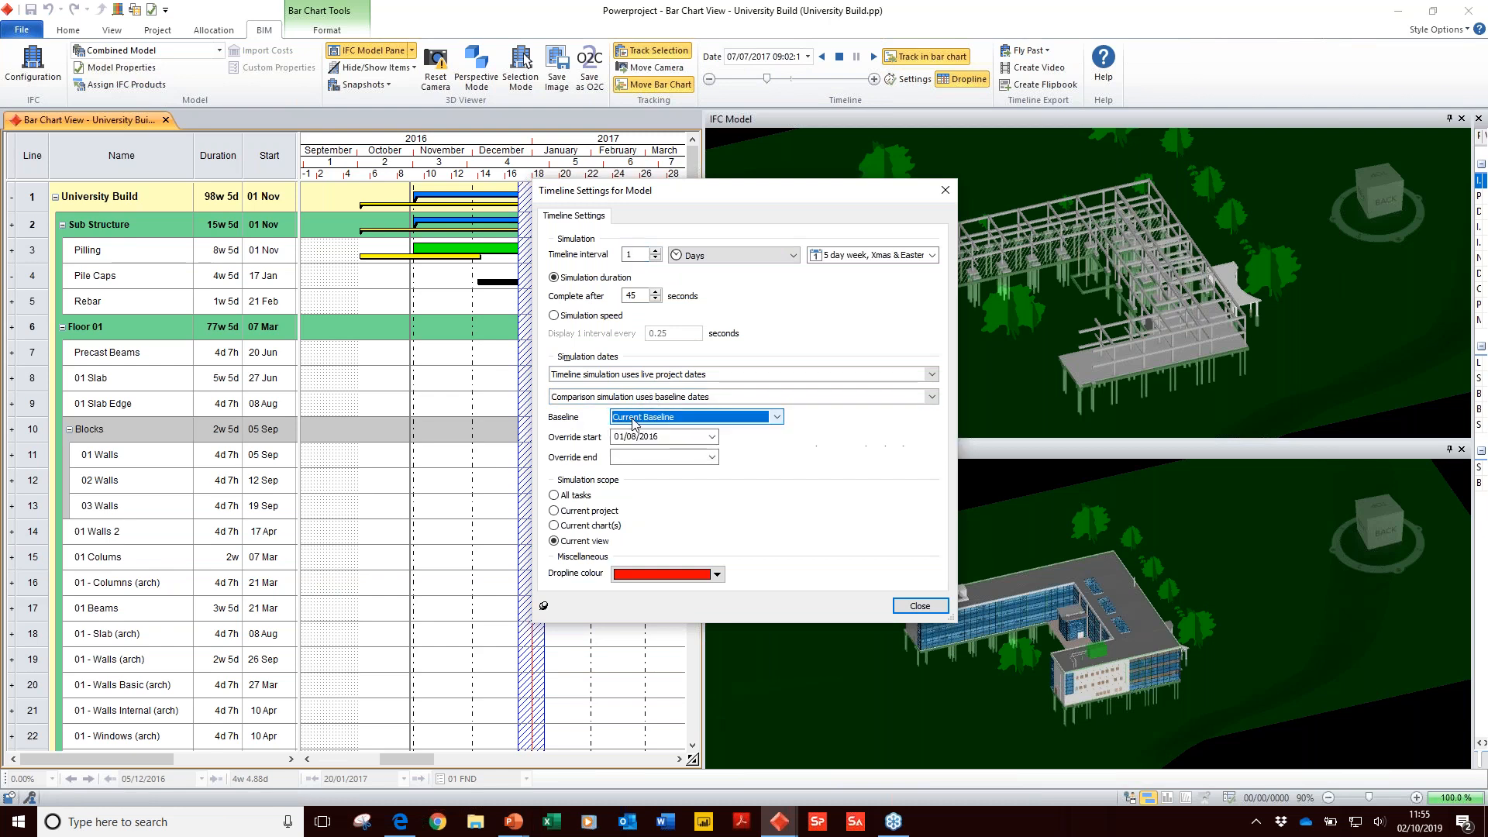
click(920, 604)
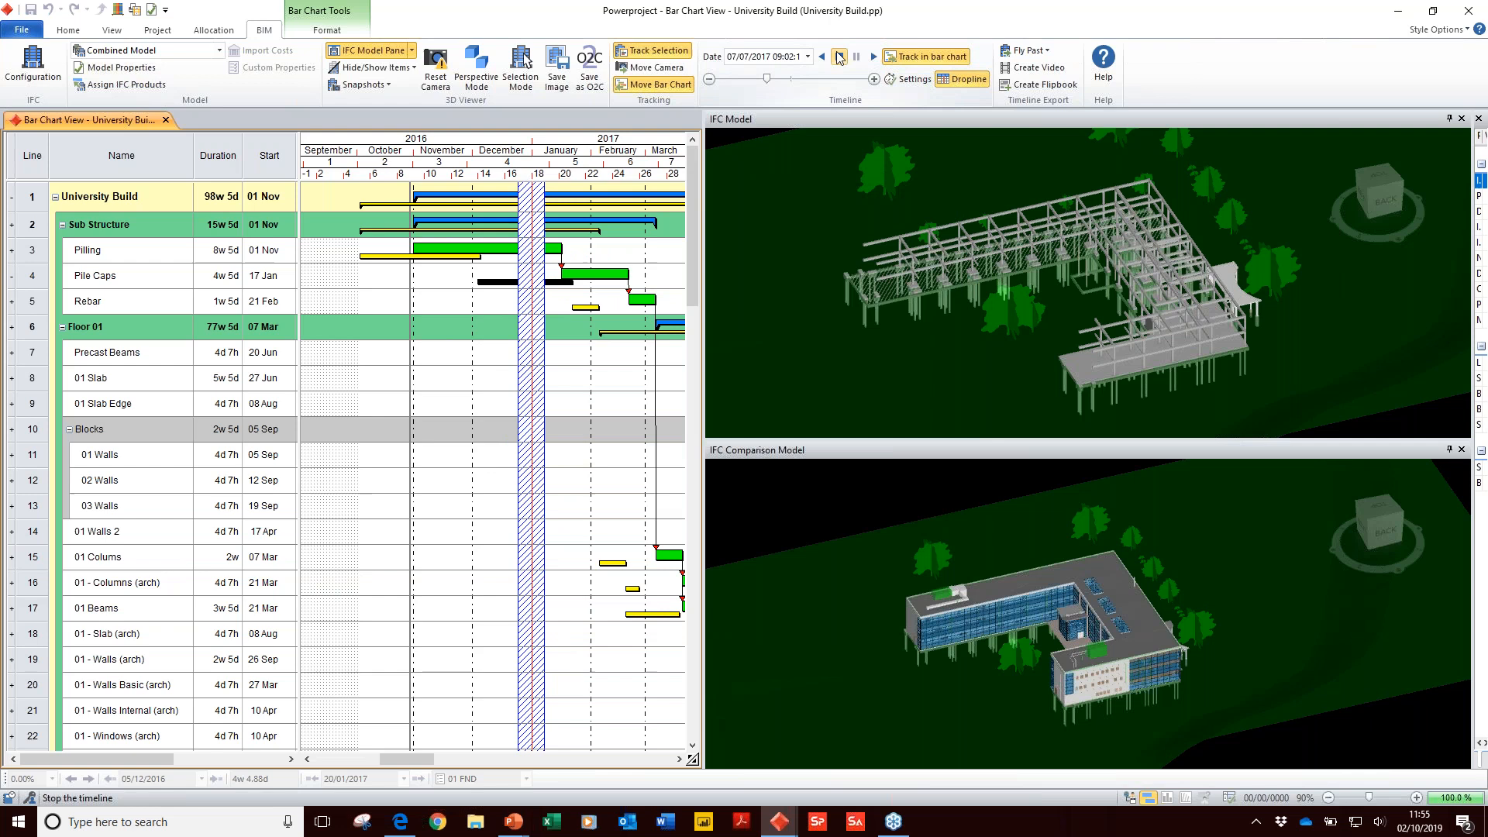
Step: Play the live and baseline simulations together and pause them on 08/02/2017, during the Pile Caps task
click(872, 59)
click(872, 59)
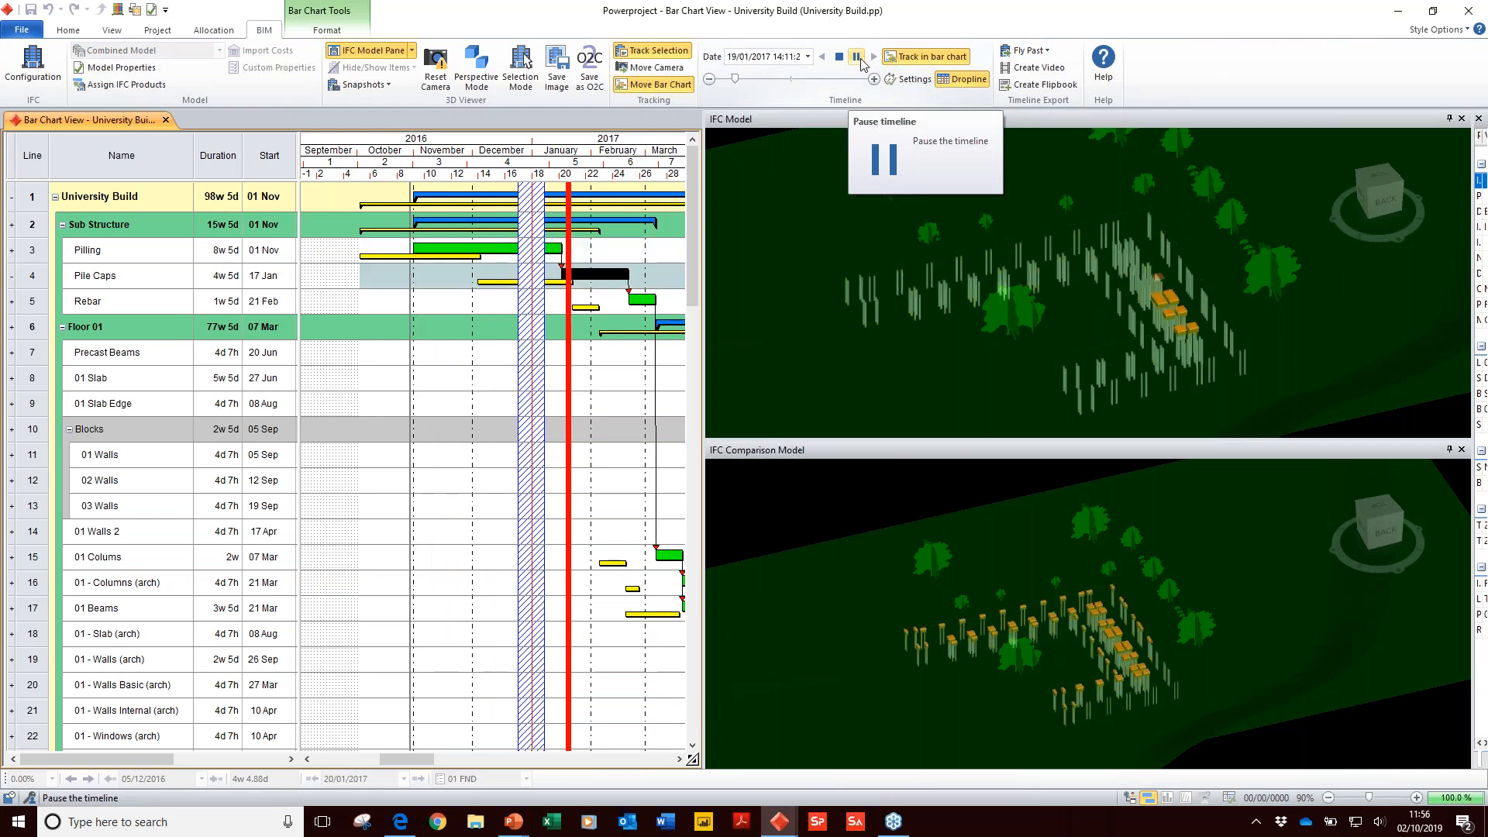
click(859, 59)
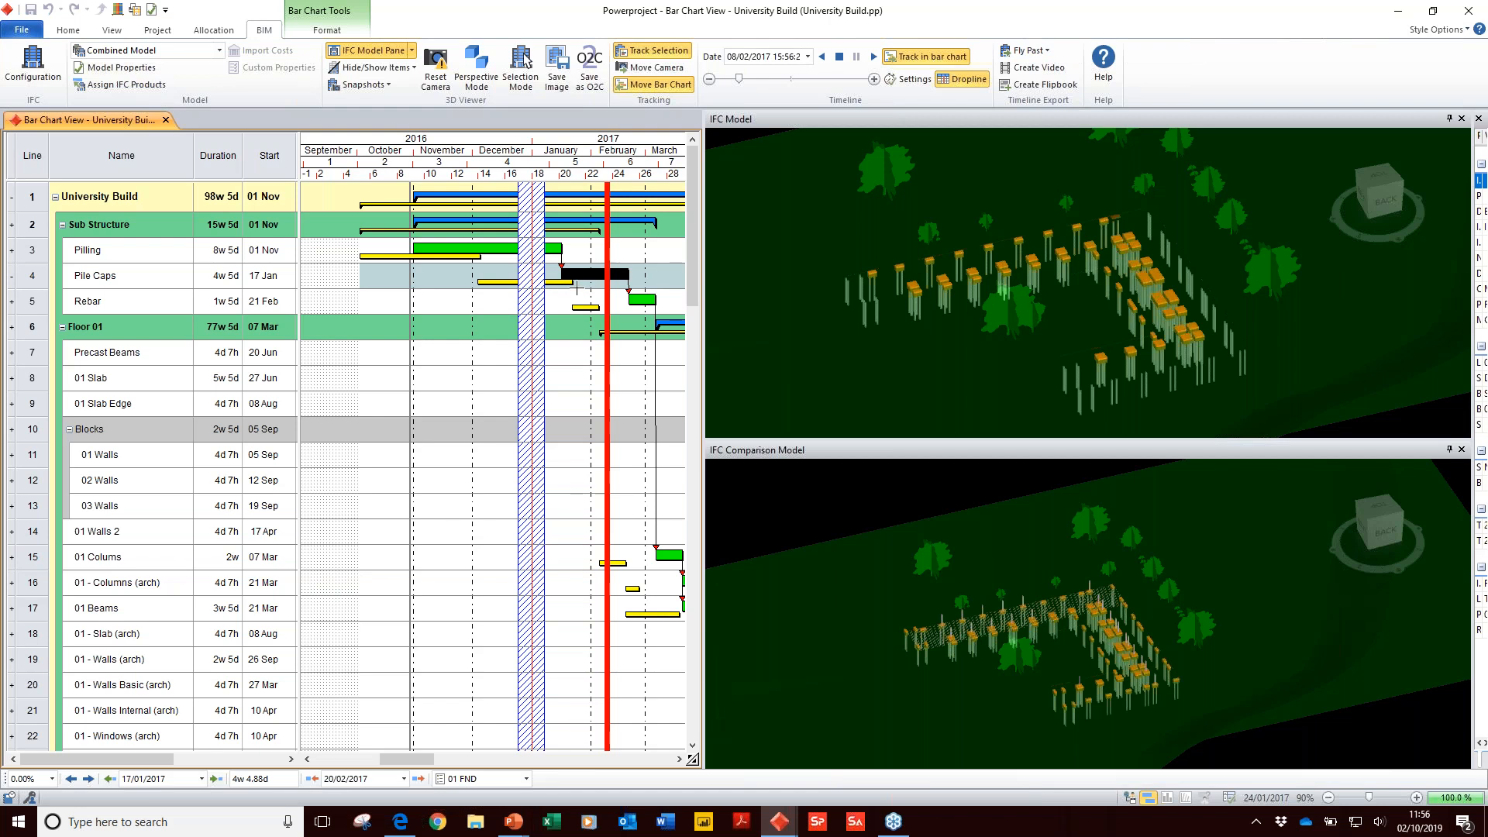
Step: Examine the pile caps and columns close up in the comparison model and the main model to compare planned and live progress
scroll(1139, 645, up, 5)
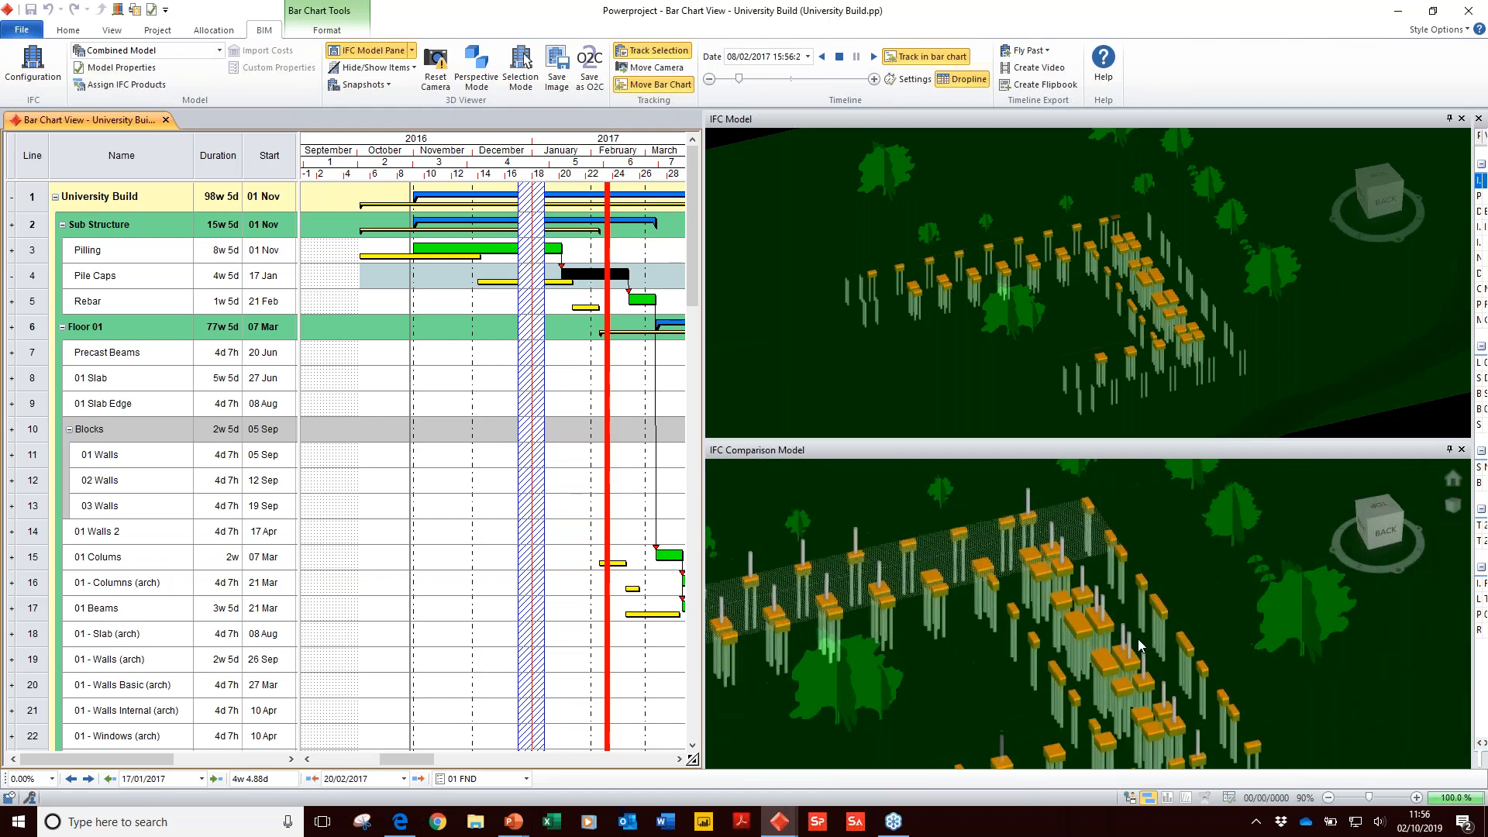
scroll(1168, 633, up, 5)
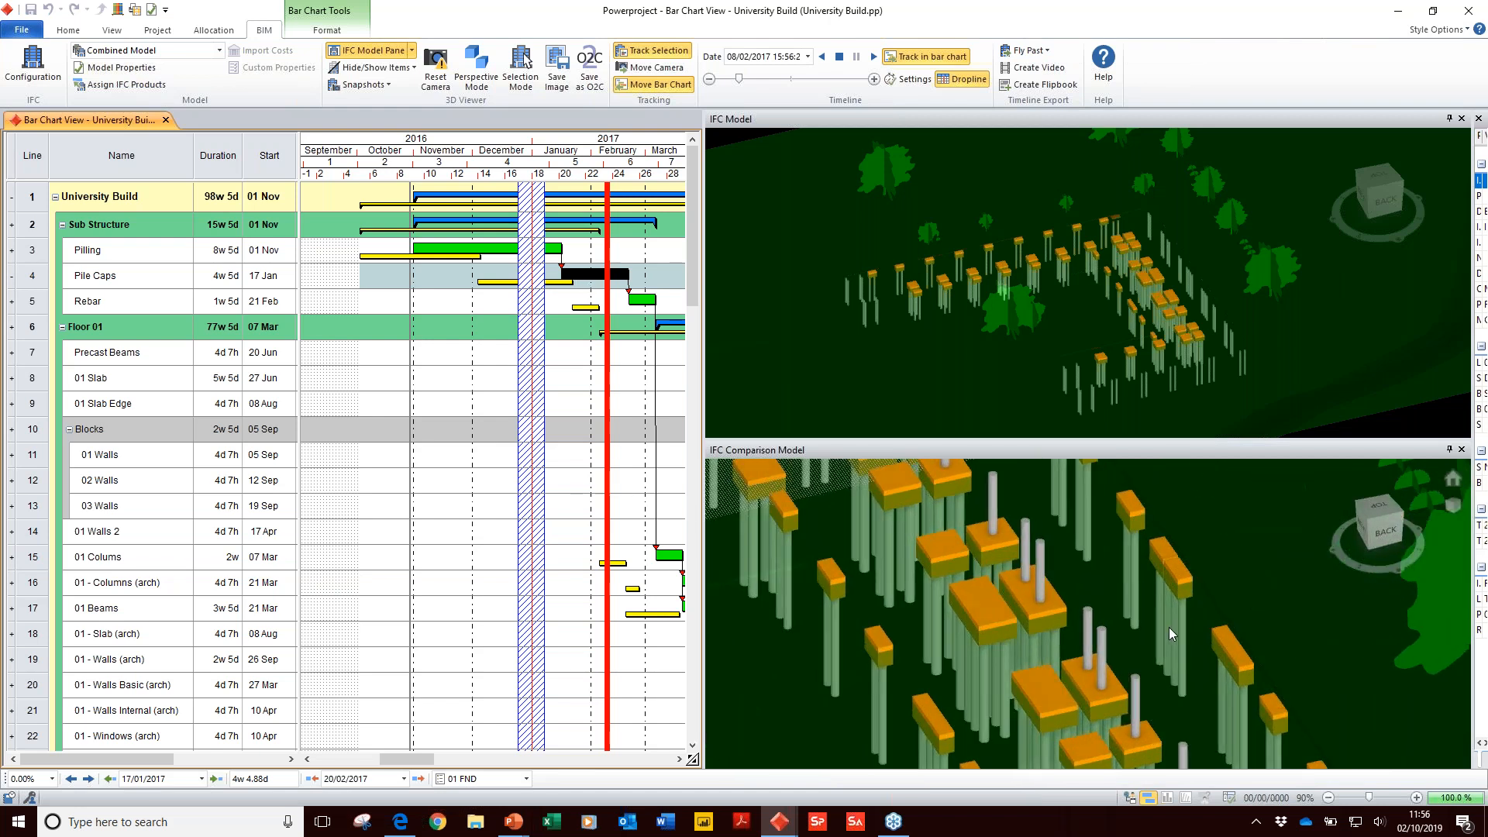
scroll(1166, 626, down, 3)
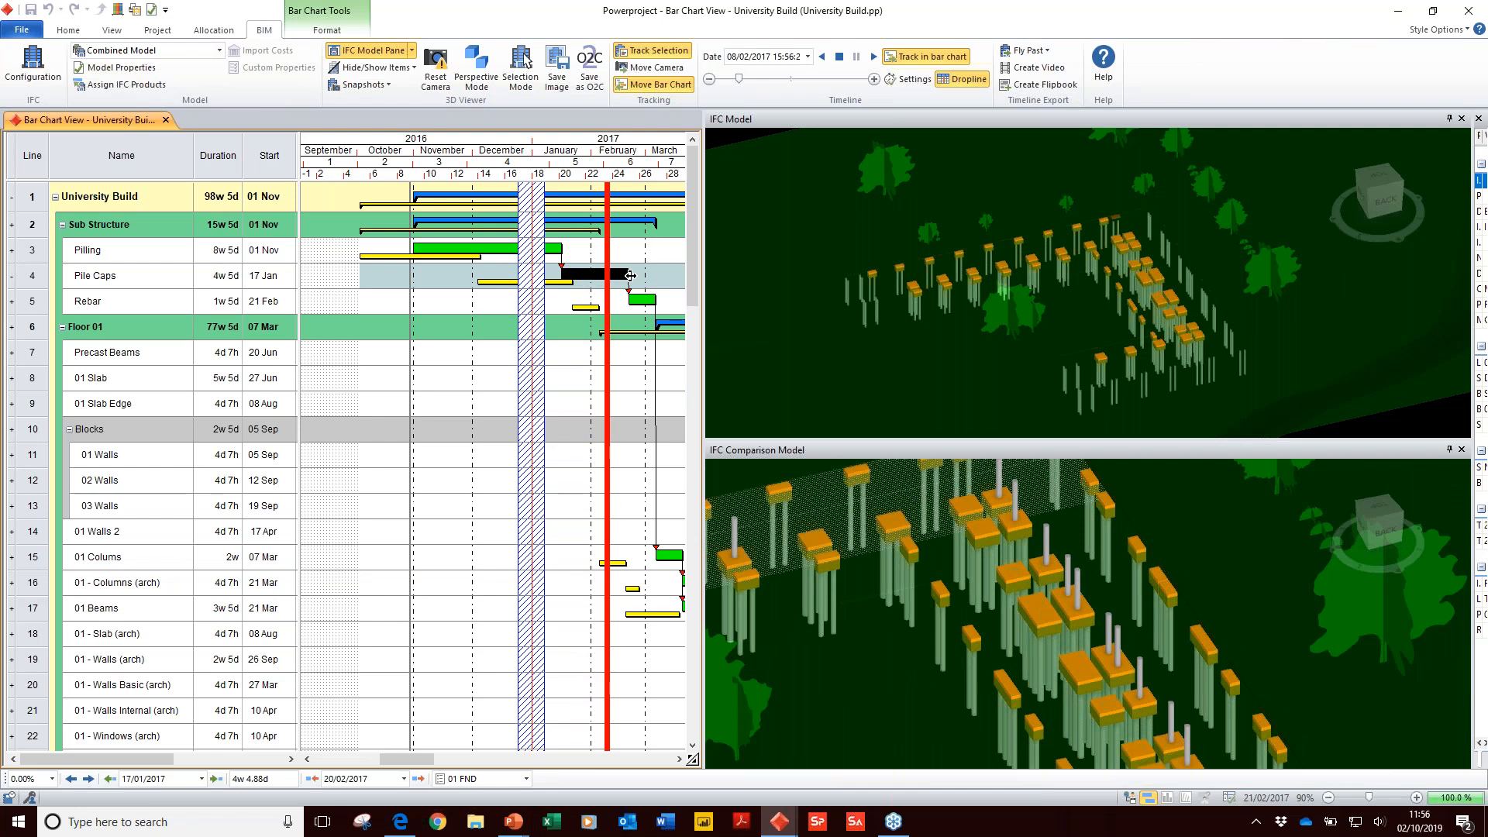
scroll(1179, 268, up, 1)
scroll(1179, 268, up, 5)
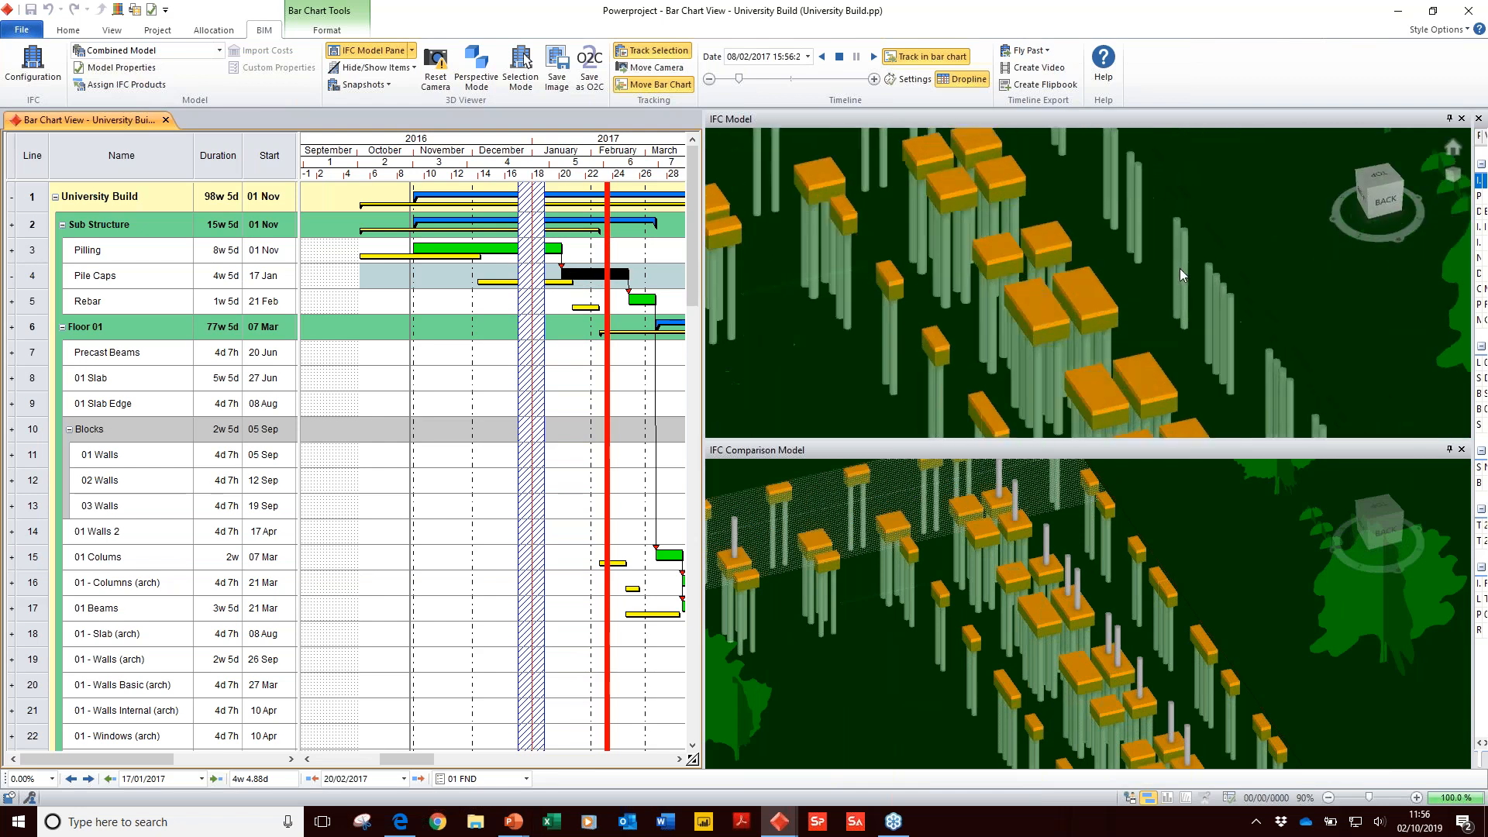
scroll(885, 192, down, 5)
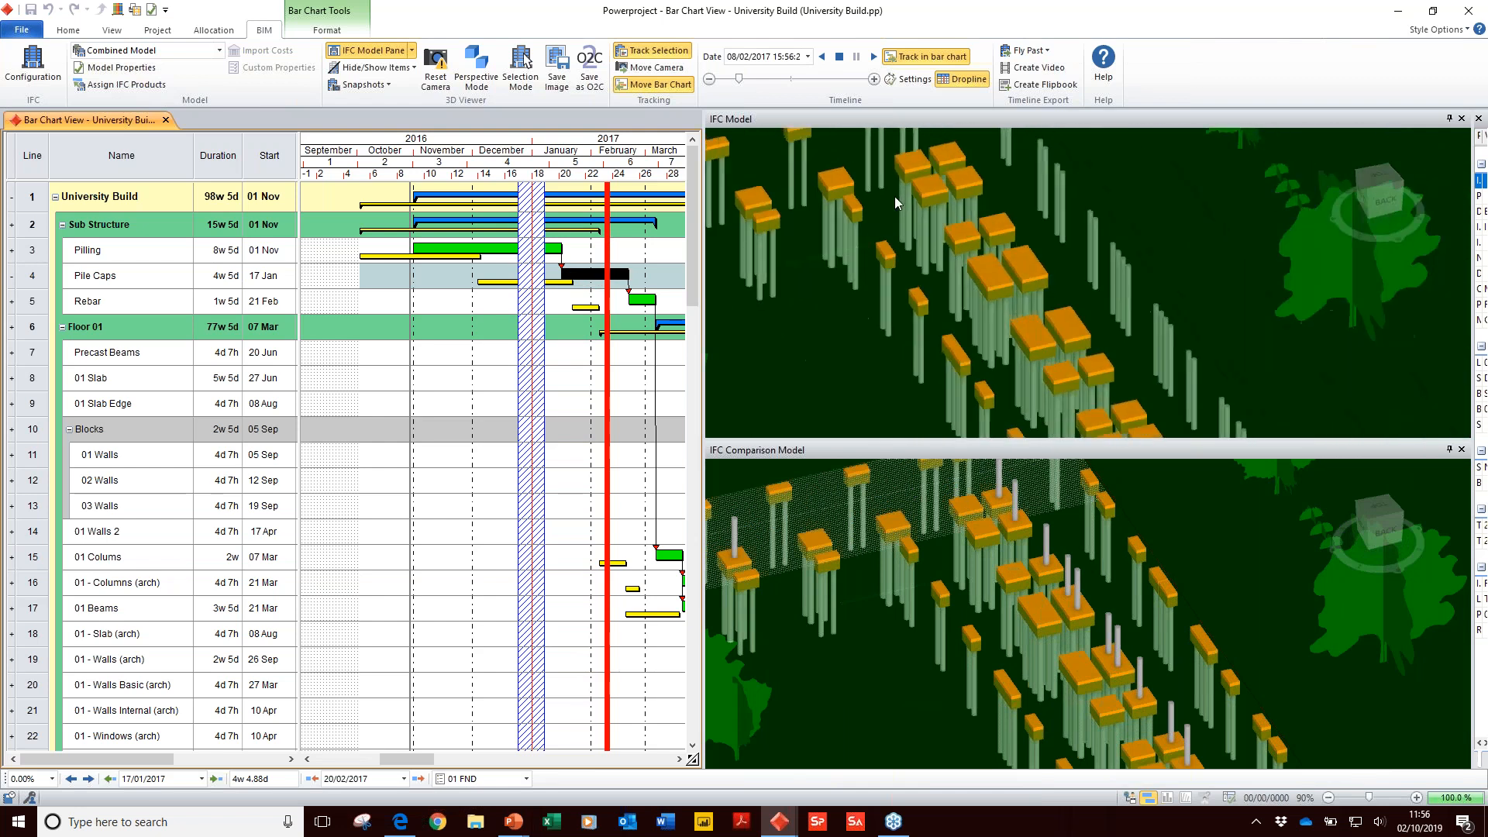
scroll(997, 559, down, 5)
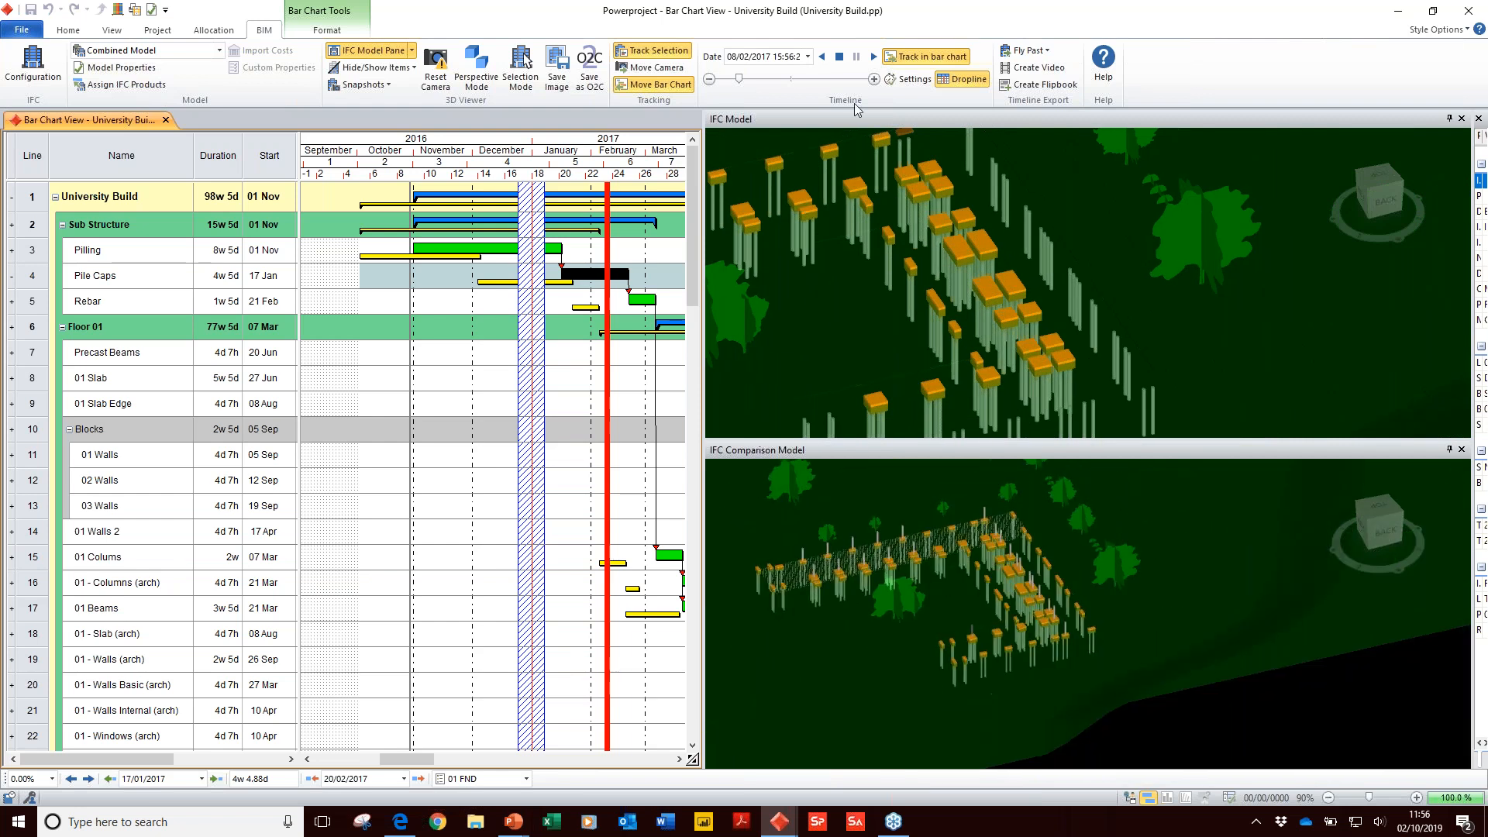
Step: Resume the live and baseline simulations, pause them on 02/06/2017 and compare the whole building in both models
click(873, 56)
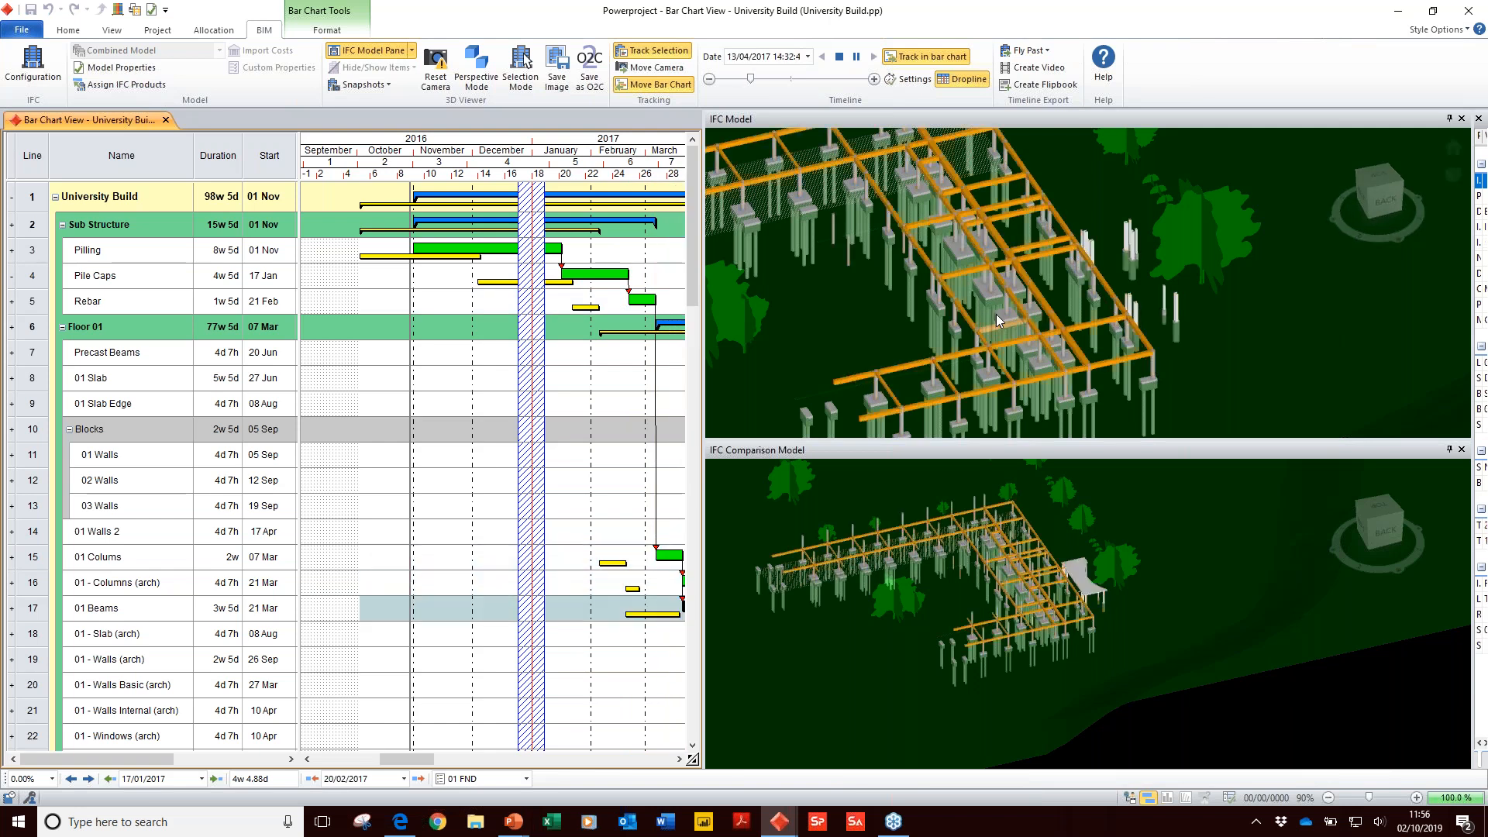
click(863, 57)
scroll(919, 289, down, 4)
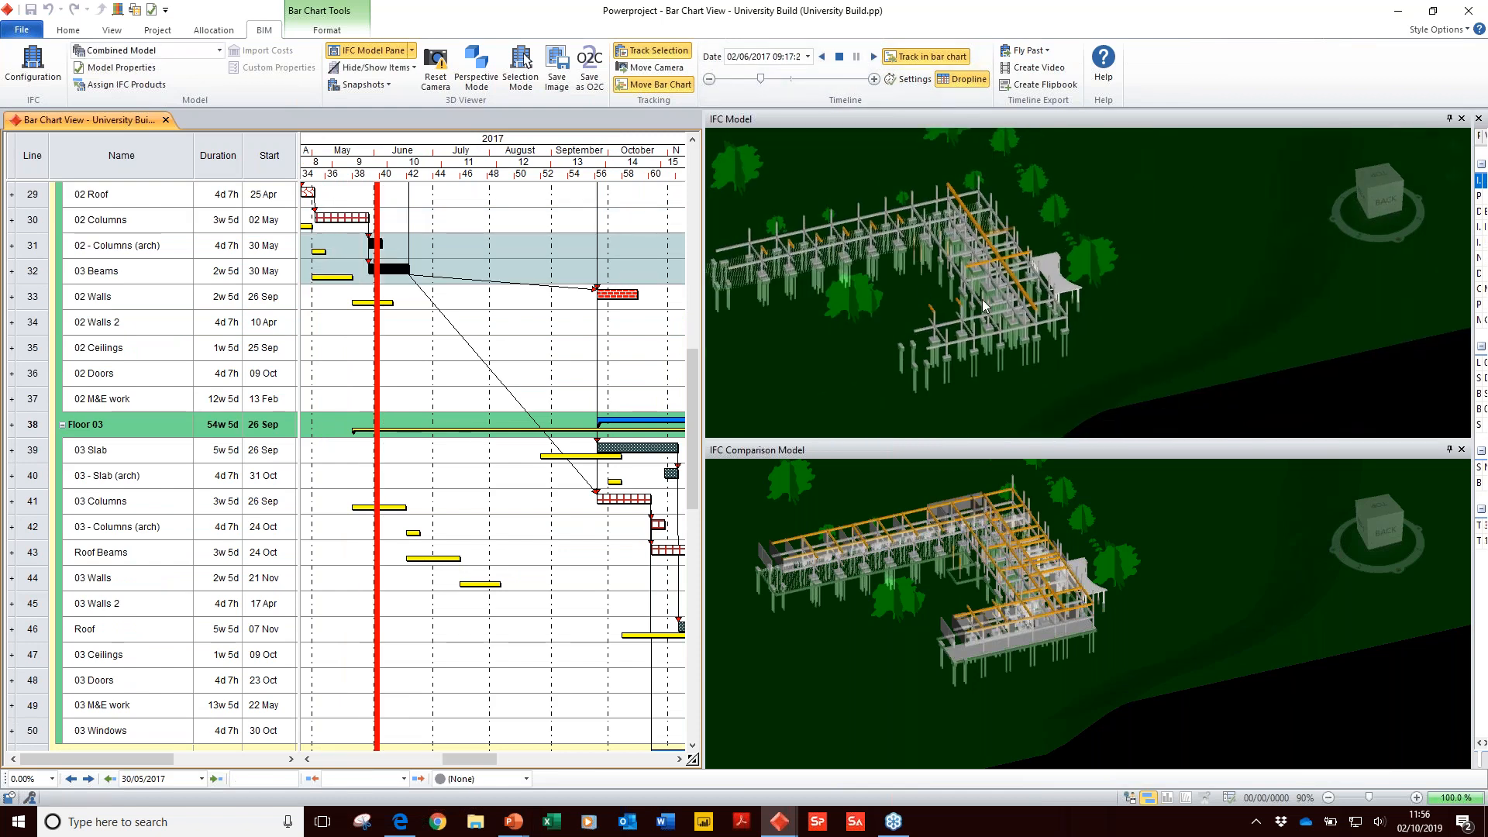
drag(969, 586, 1001, 593)
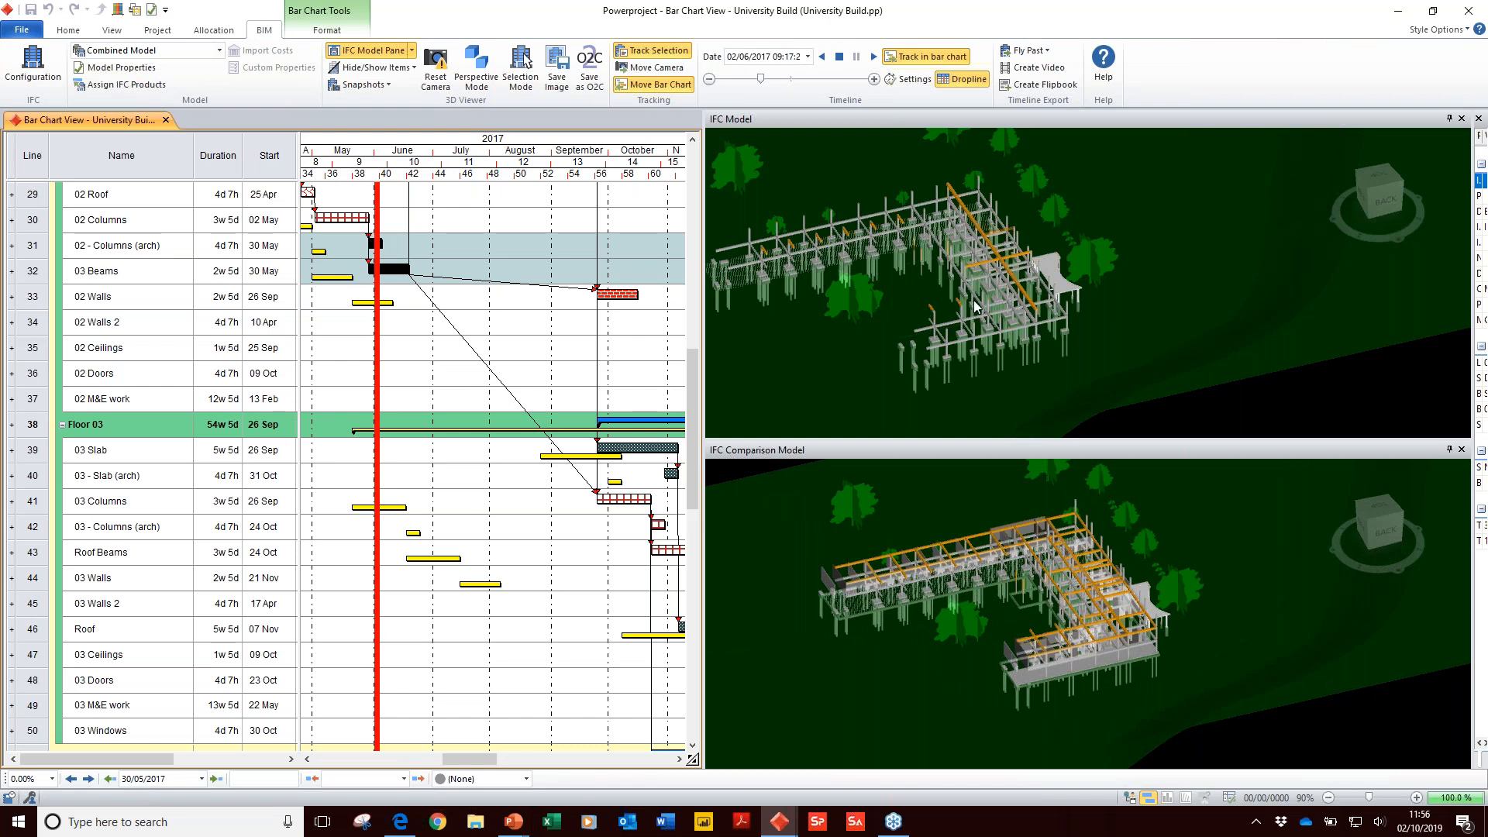
drag(975, 300, 995, 303)
scroll(995, 302, down, 2)
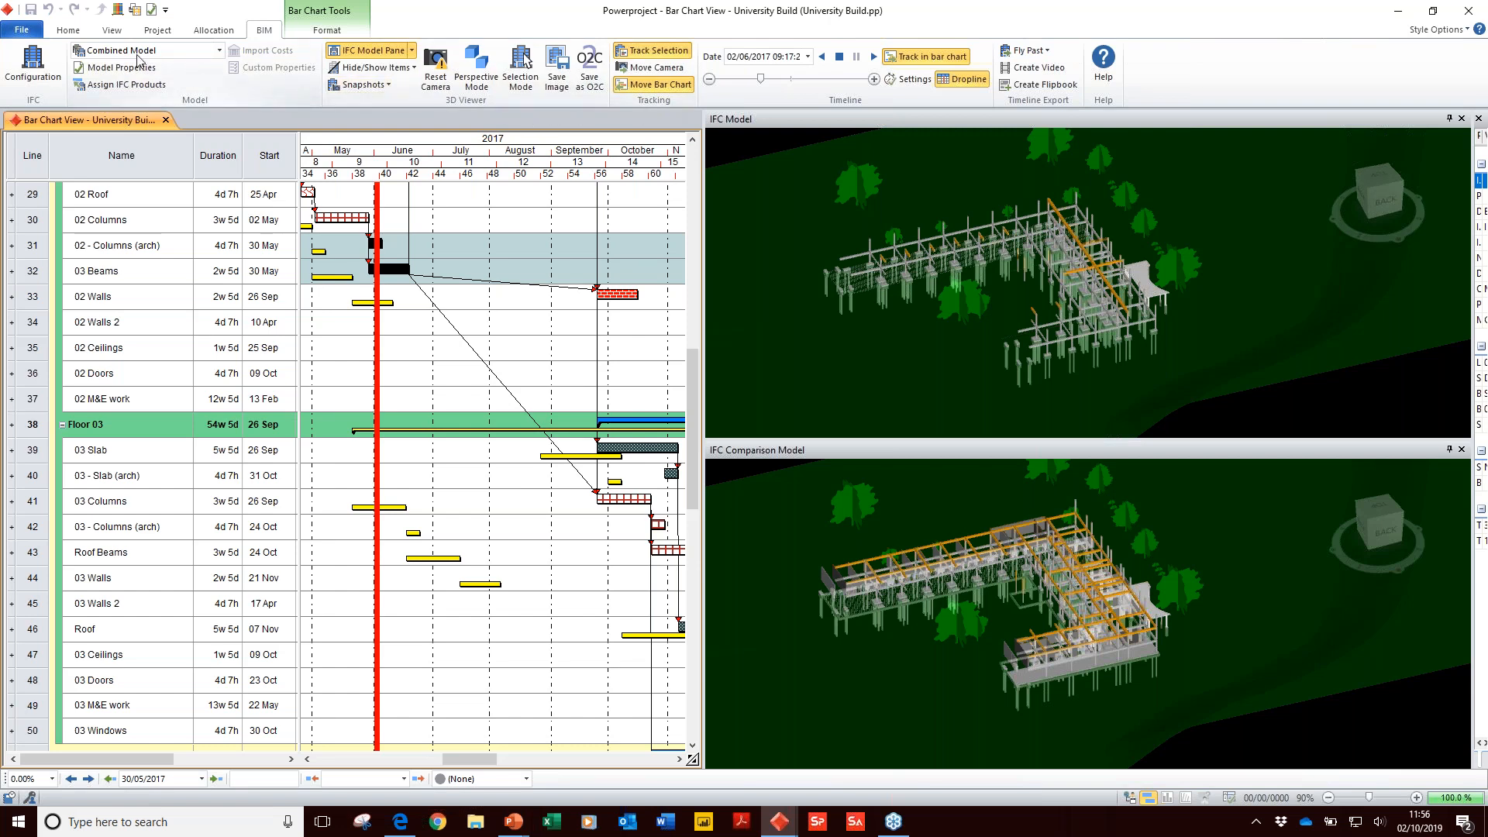
Step: Filter the bar chart by task code to the Build Stages entries 011 Slabs and 012 Columns
click(112, 33)
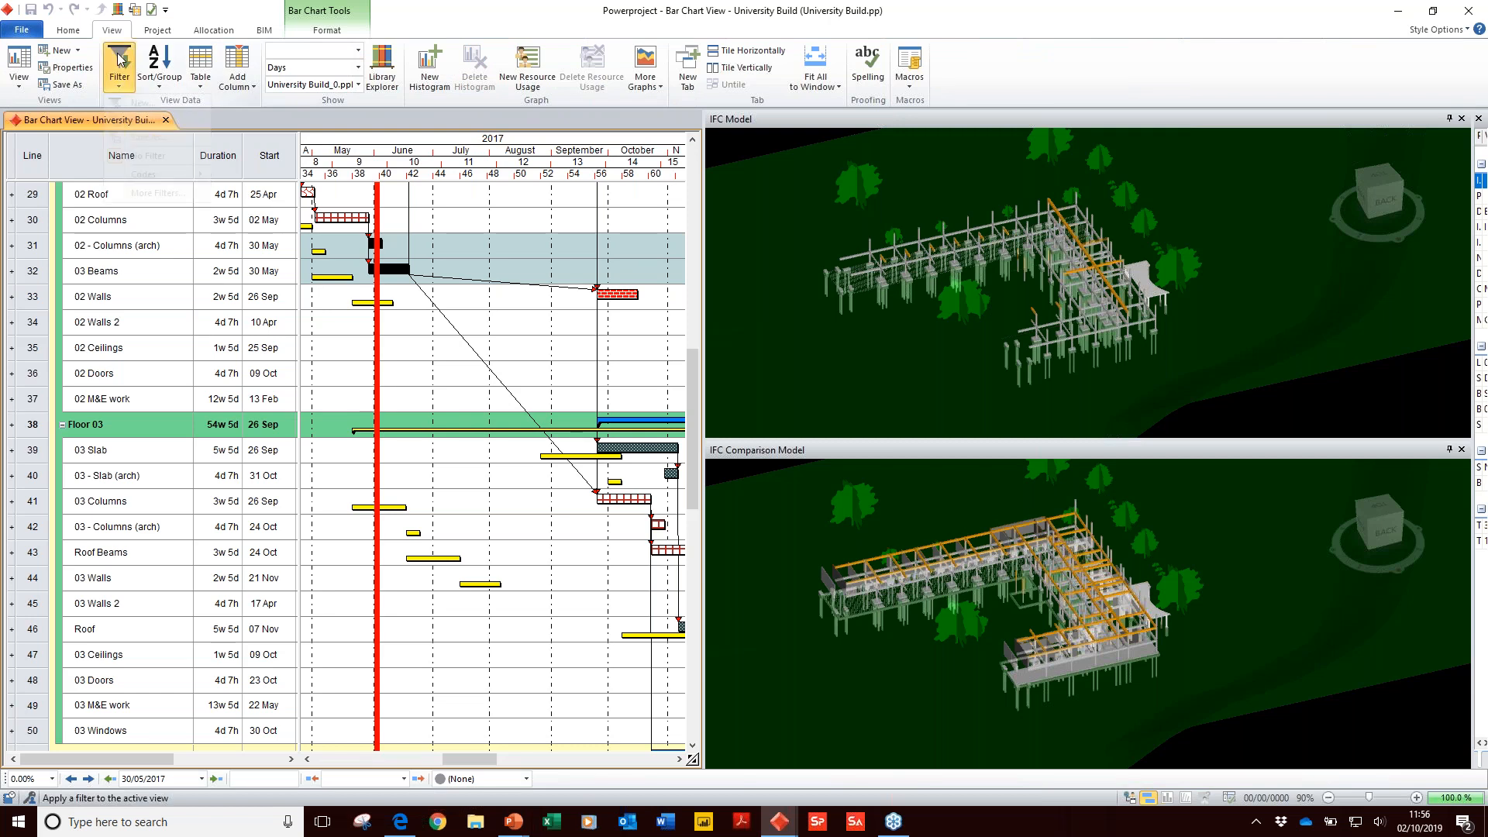
click(119, 68)
mouse_move(156, 175)
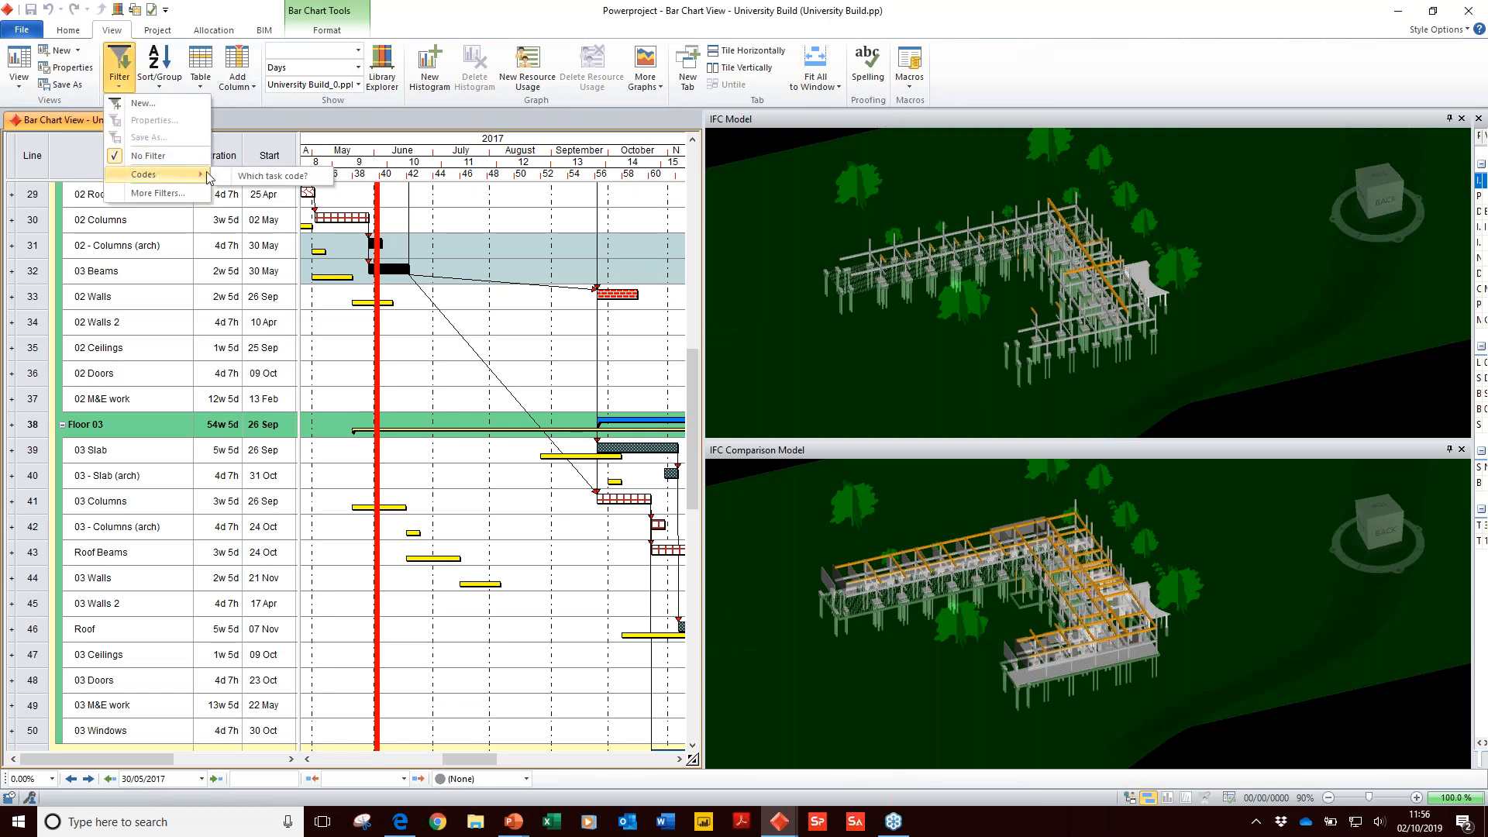
click(271, 176)
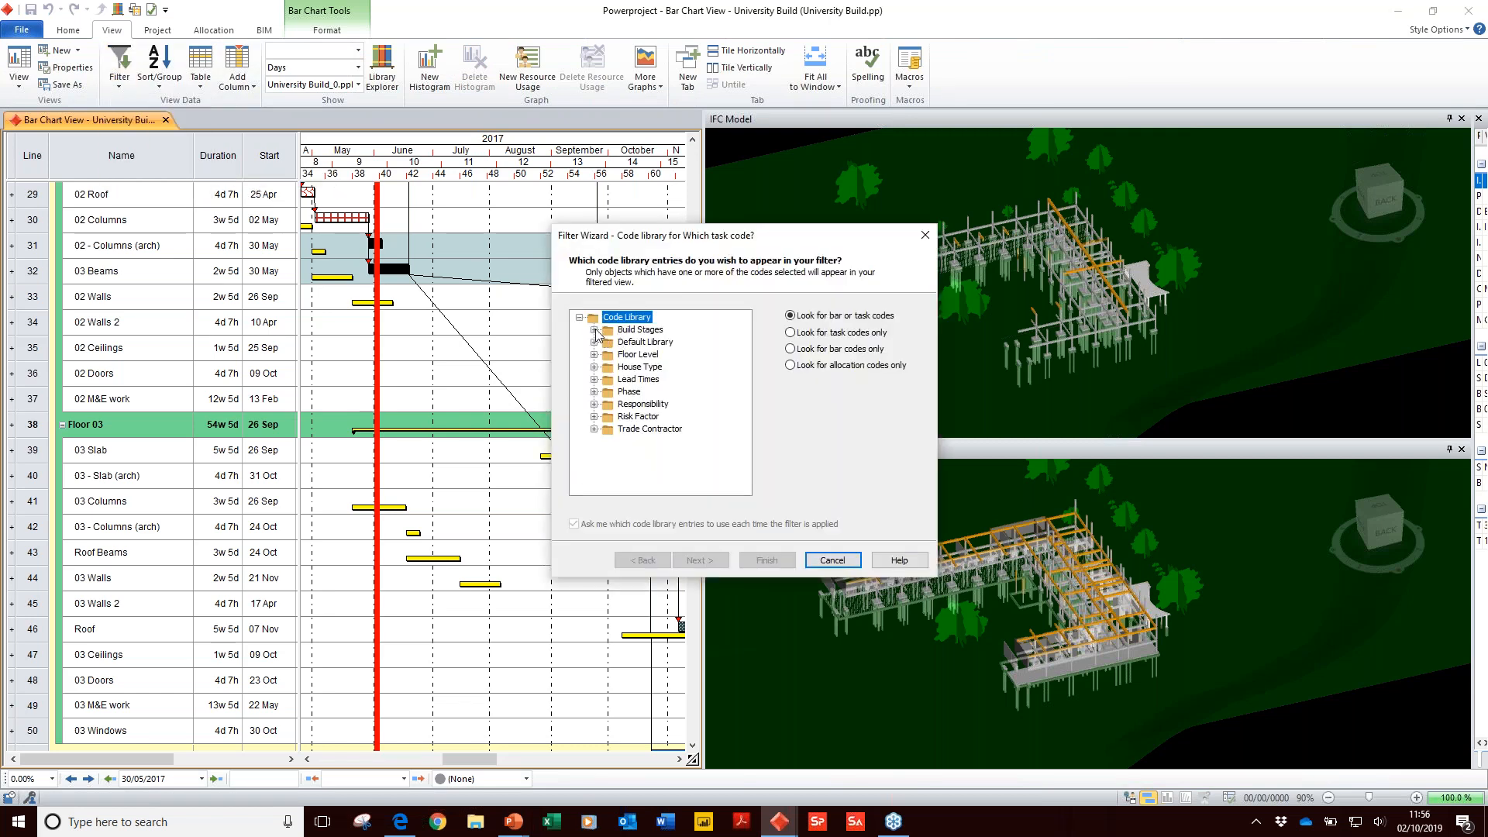
click(605, 339)
click(622, 354)
click(622, 367)
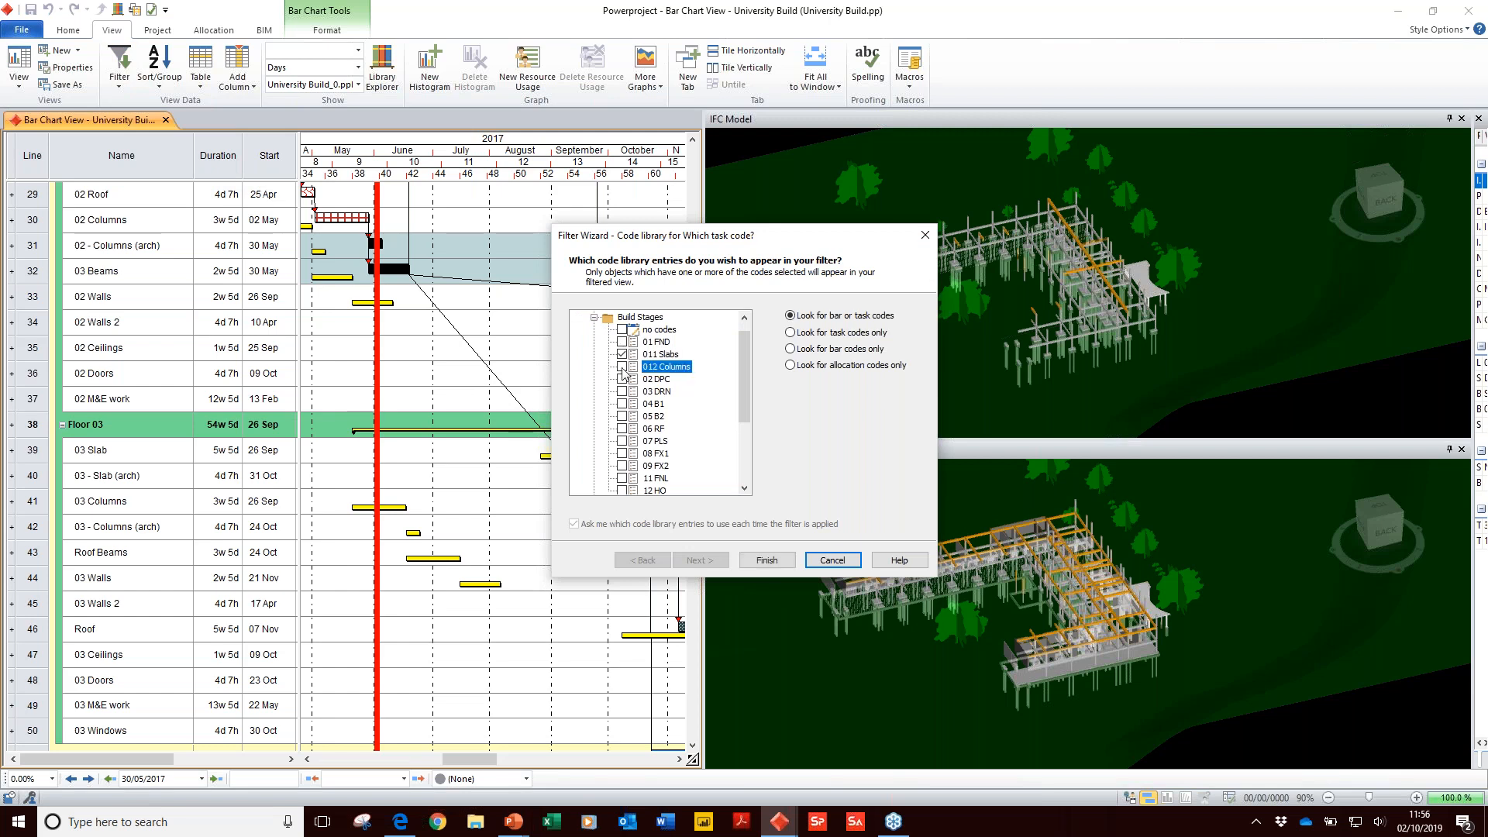
click(766, 558)
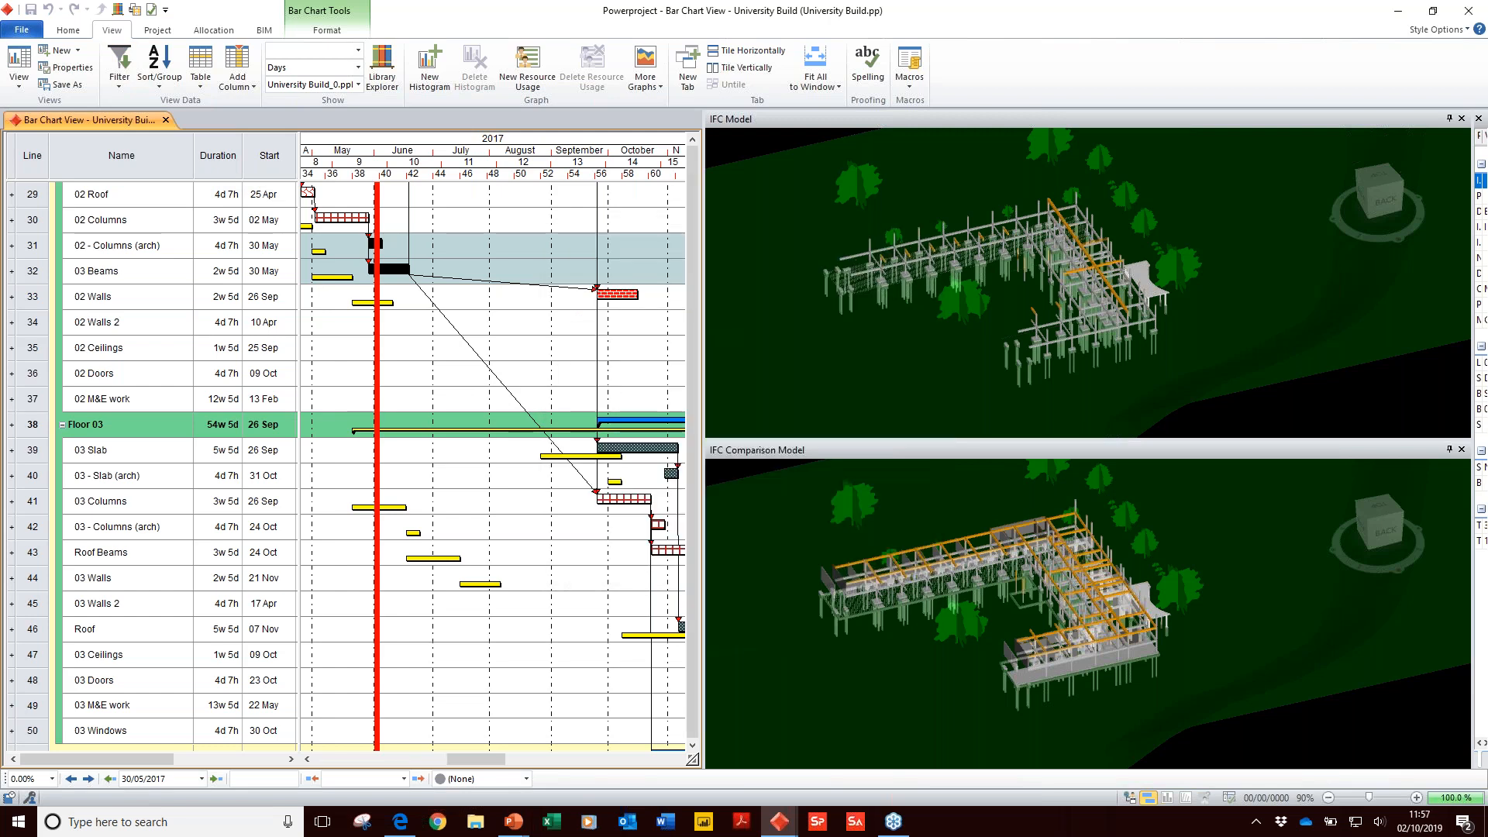
scroll(451, 525, down, 3)
scroll(449, 513, up, 3)
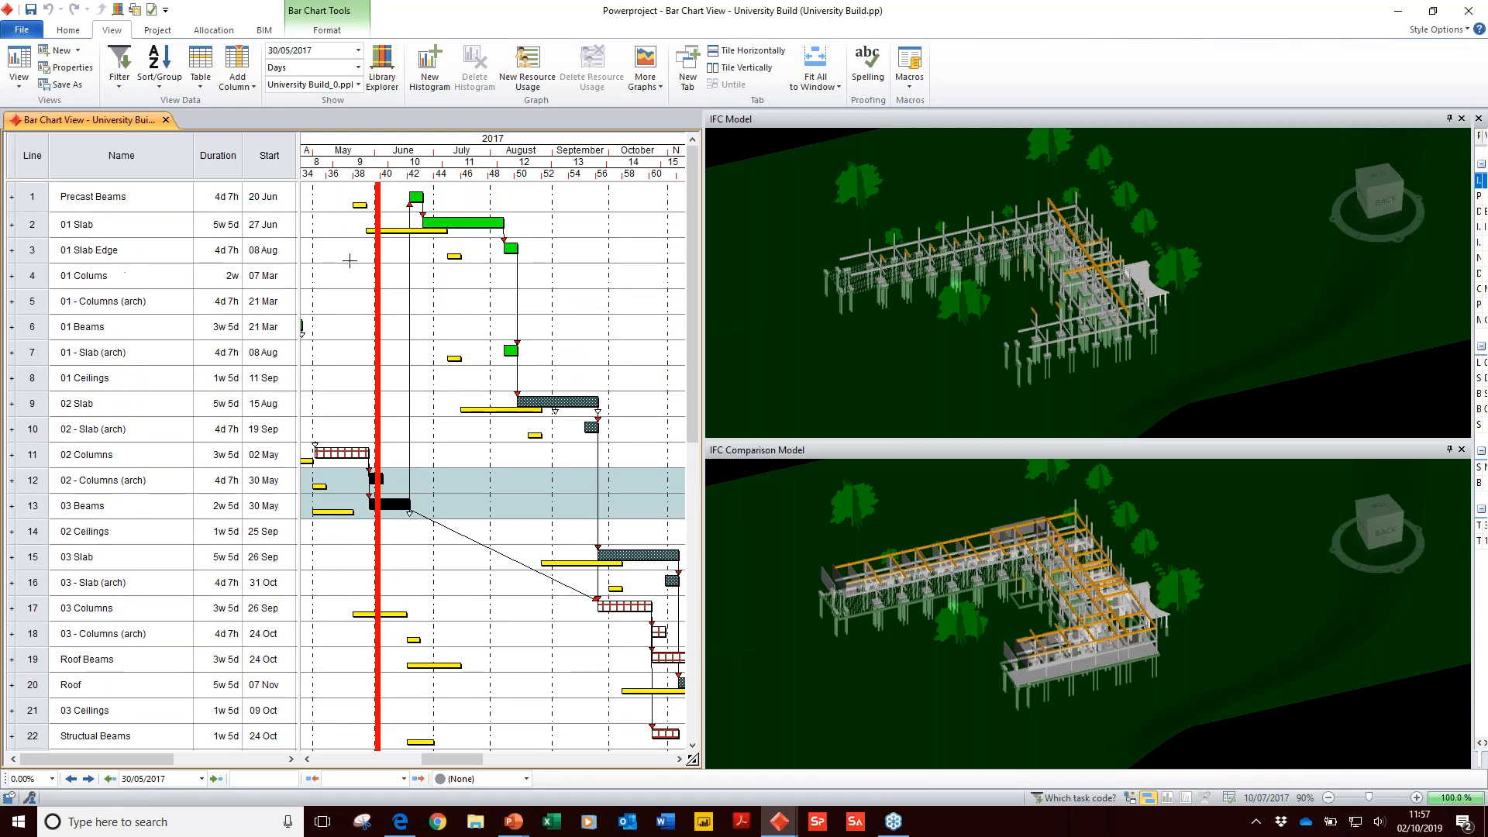
Step: Show only the products belonging to the filtered view in the 3D models
click(264, 30)
click(378, 68)
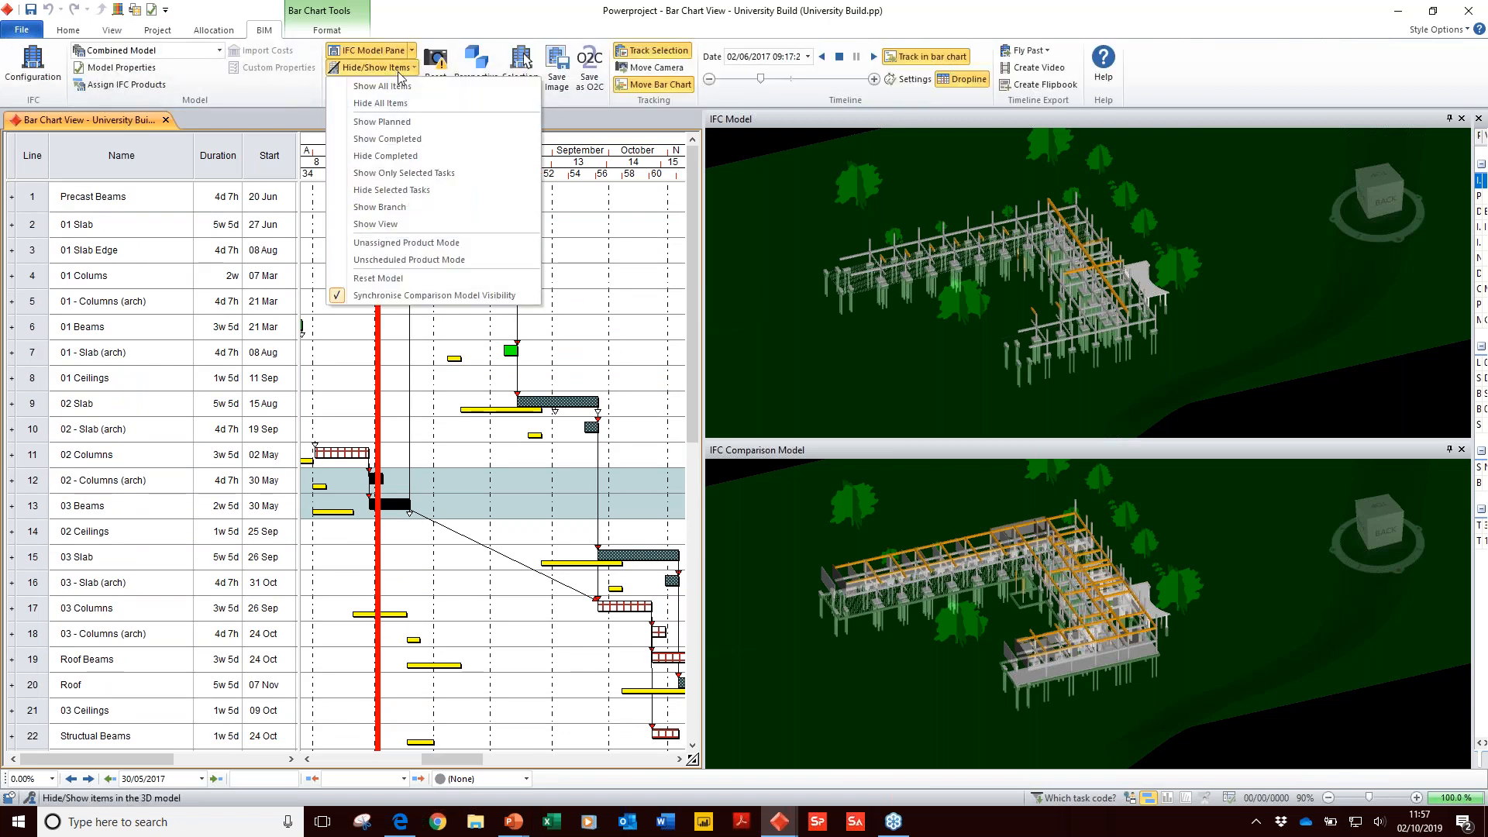
click(394, 225)
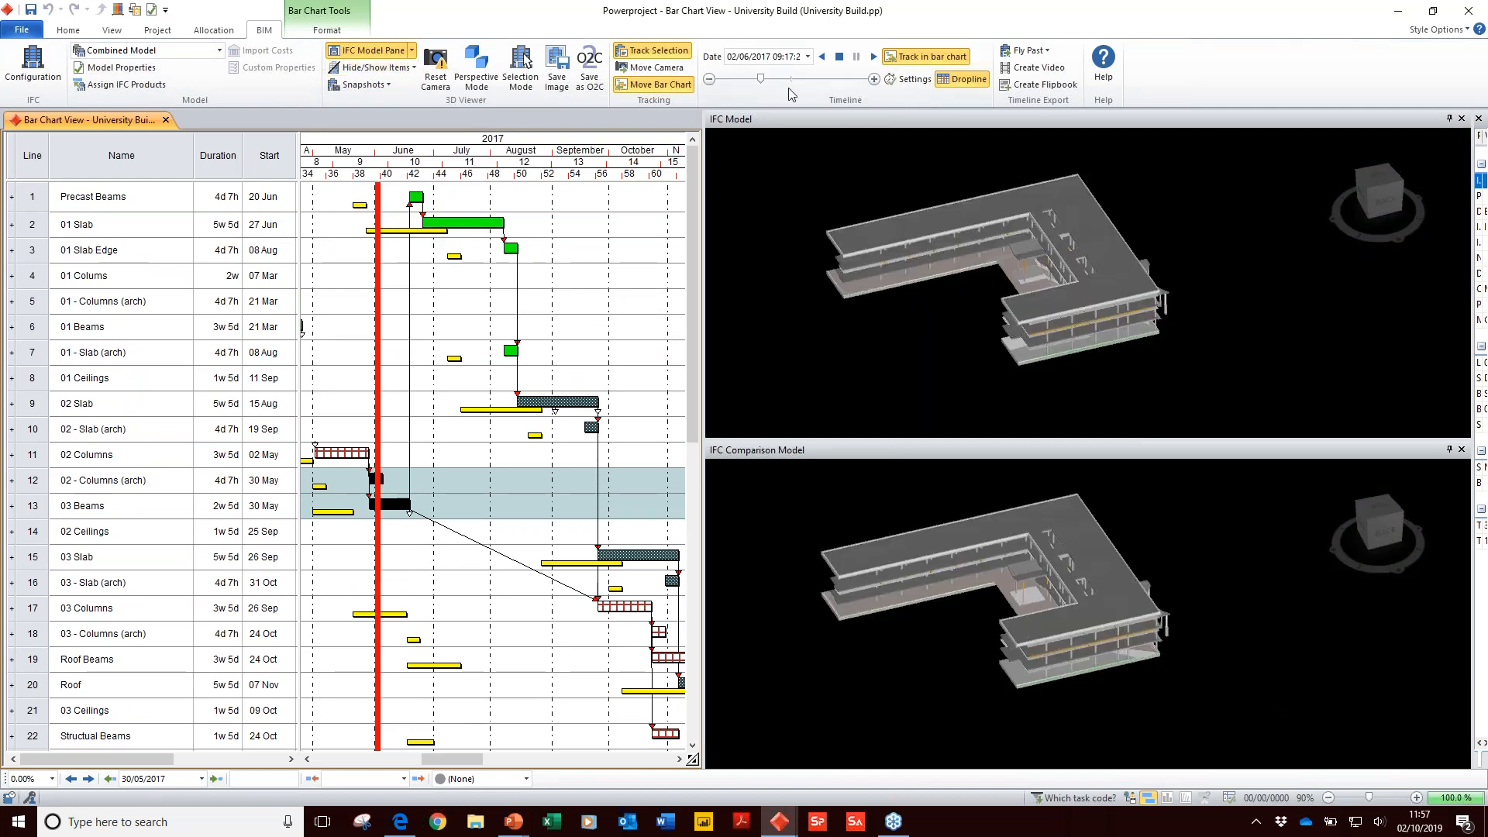
Step: Play the filtered slab and column simulations, pause them on 14/11/2017 and move the timeline back to 28/09/2017
mouse_move(763, 83)
mouse_down()
mouse_move(797, 84)
mouse_move(767, 82)
mouse_up()
click(874, 57)
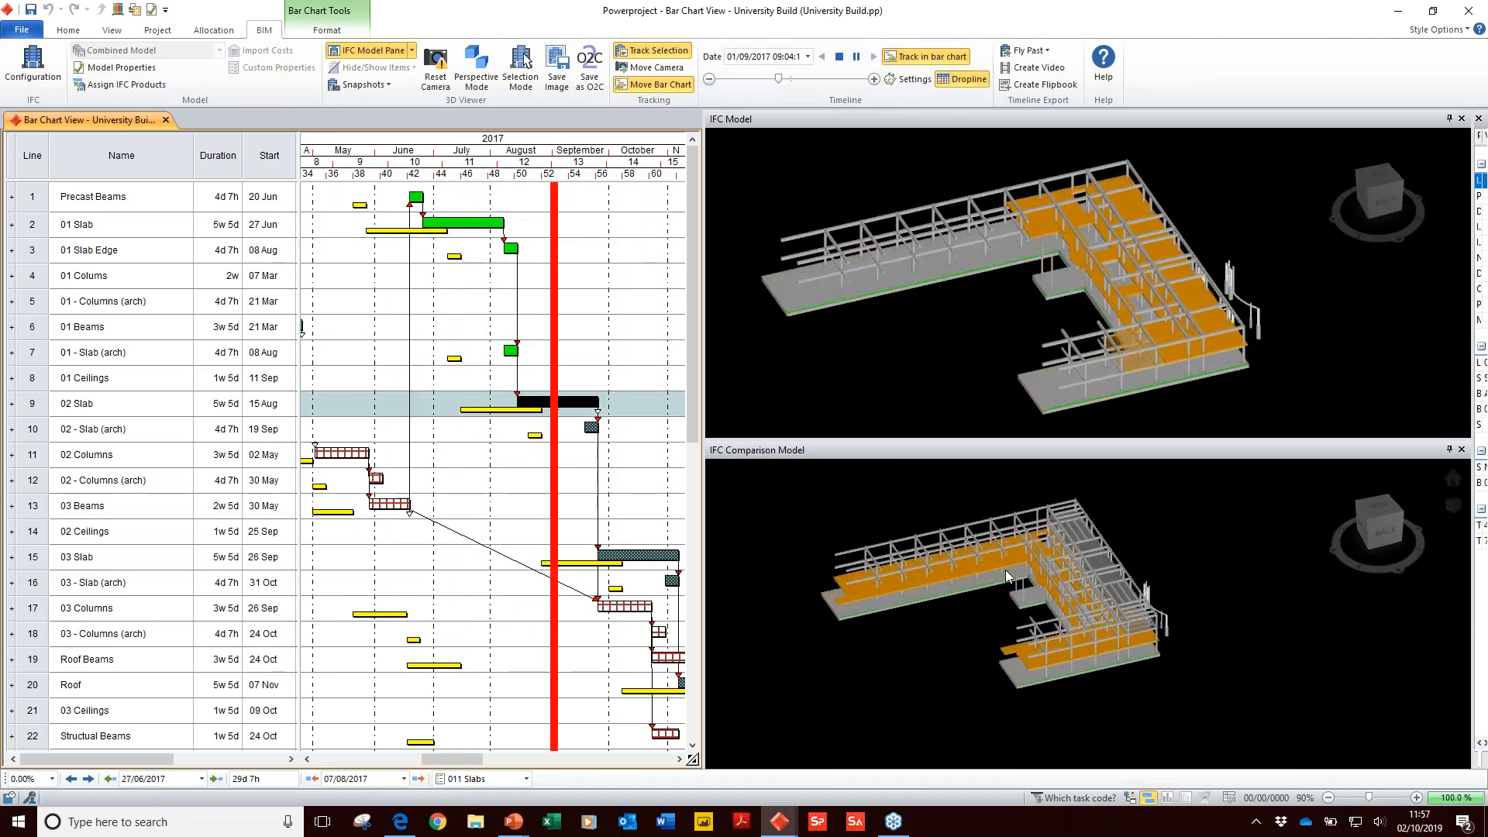
click(857, 56)
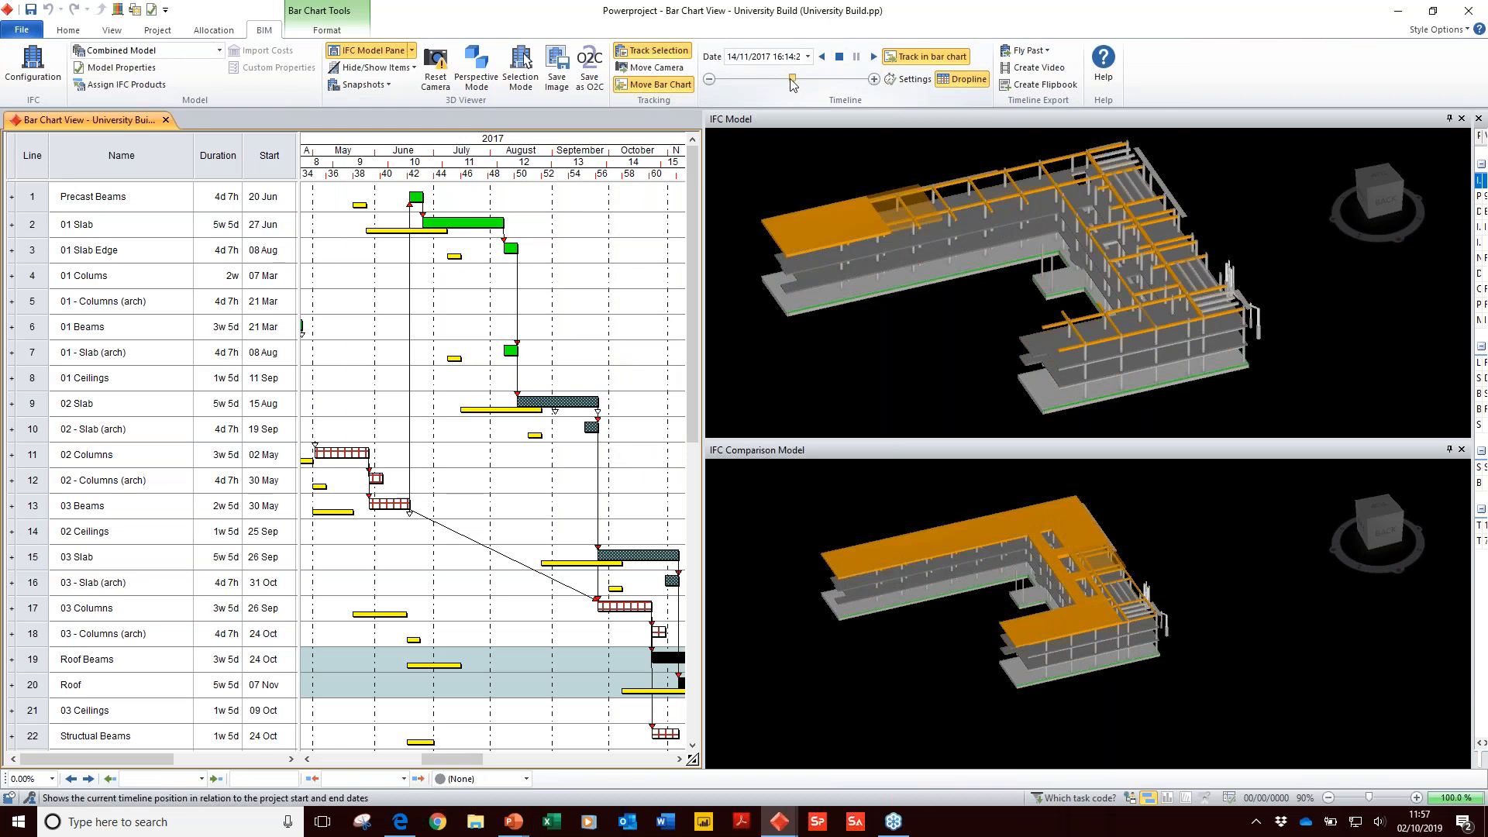
drag(790, 79, 782, 81)
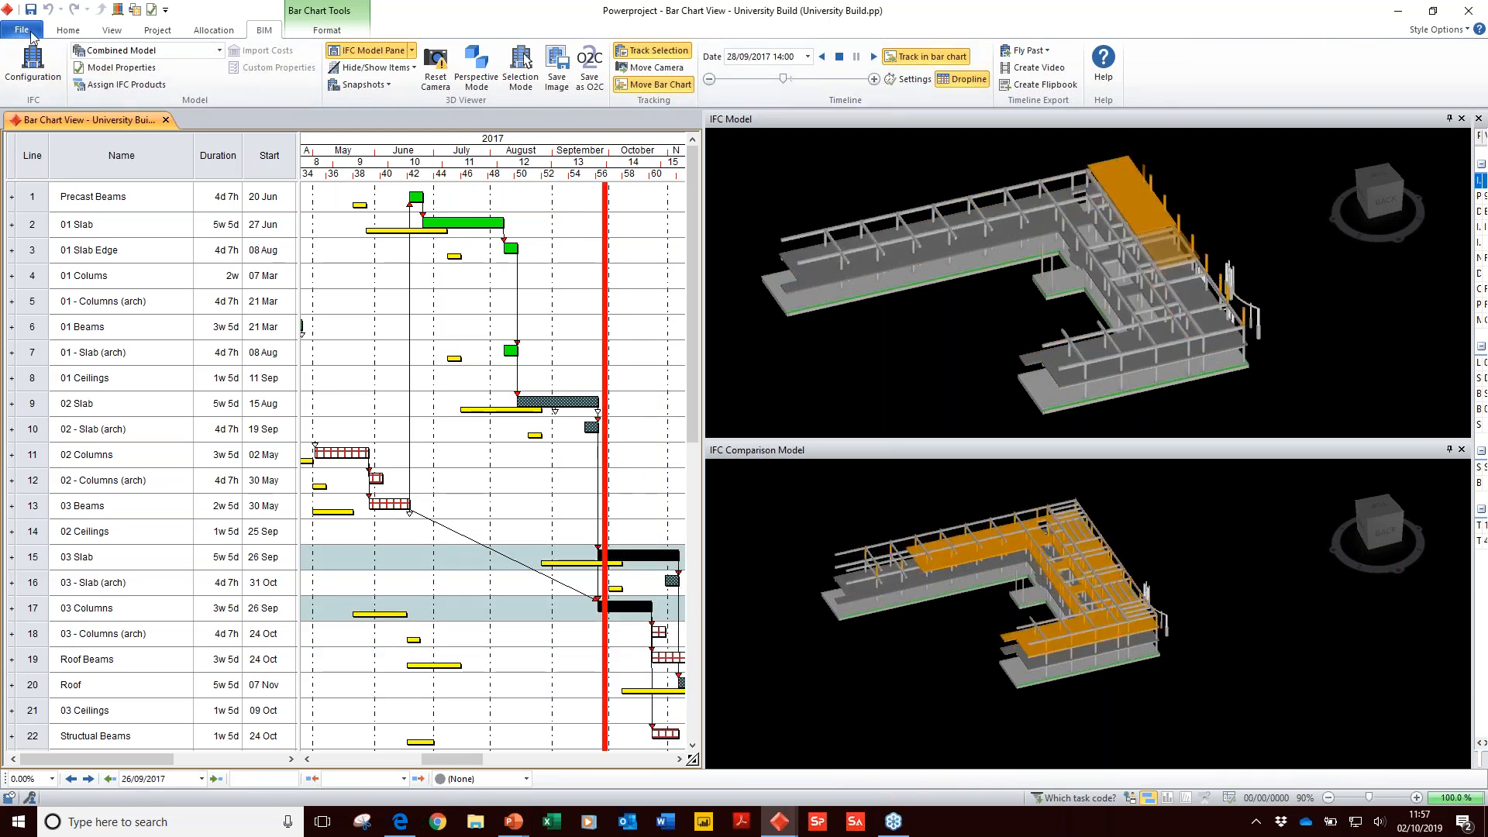
Step: Set the printout to landscape, examine the print preview with bar chart and model close up, and return to the bar chart
click(31, 35)
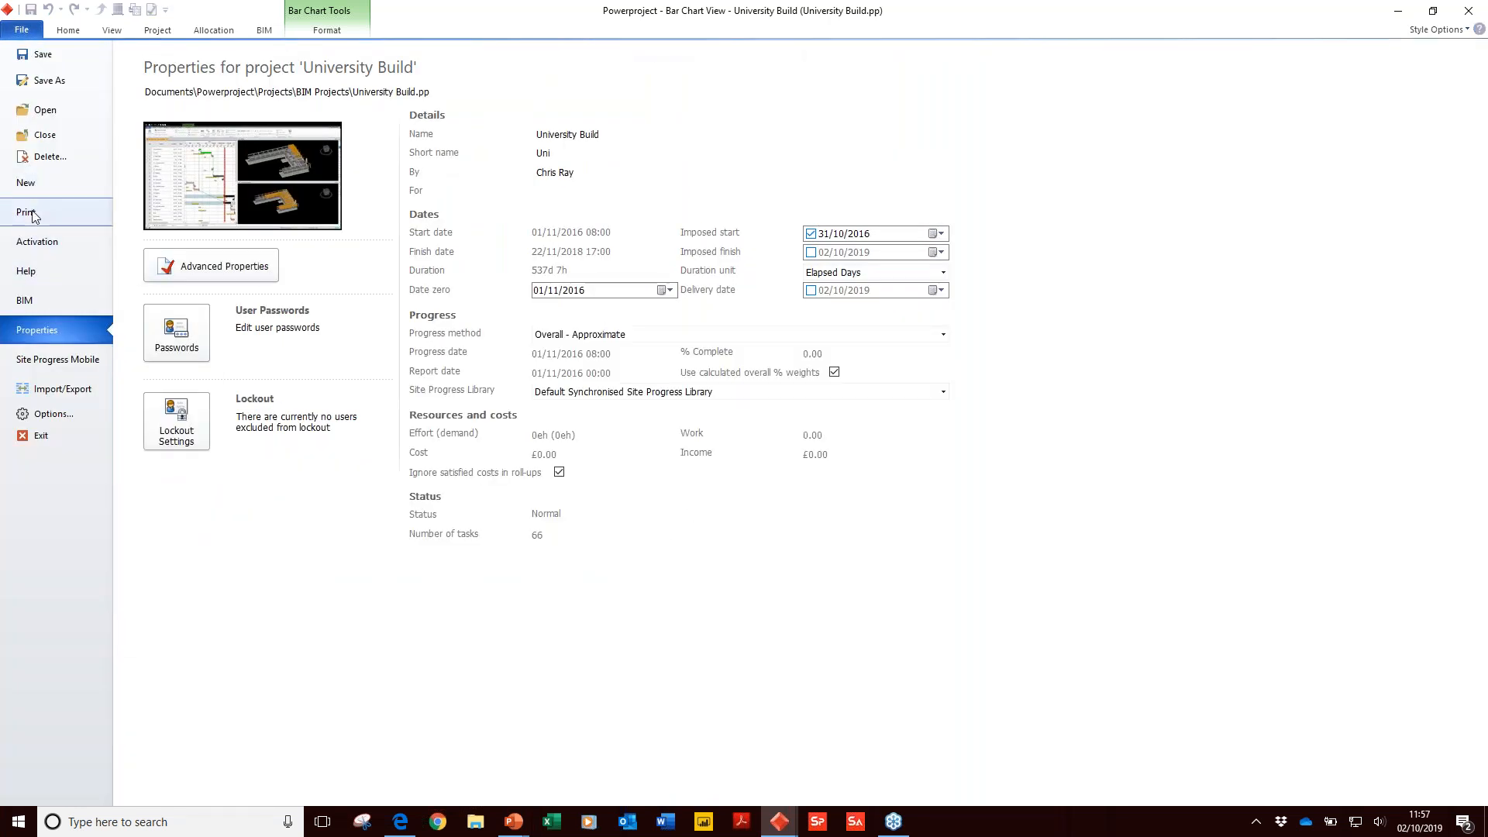
click(28, 213)
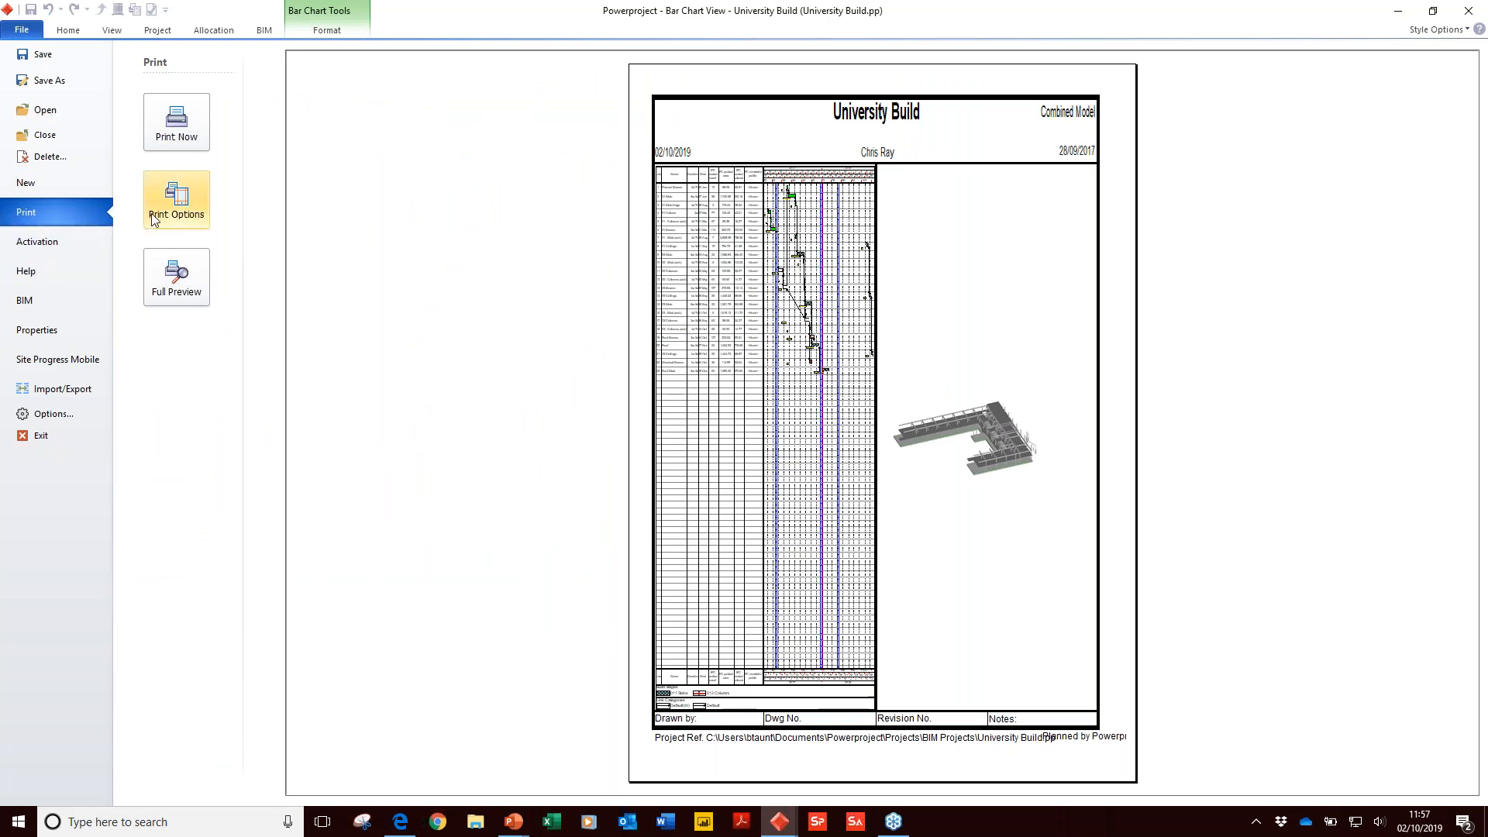
click(155, 218)
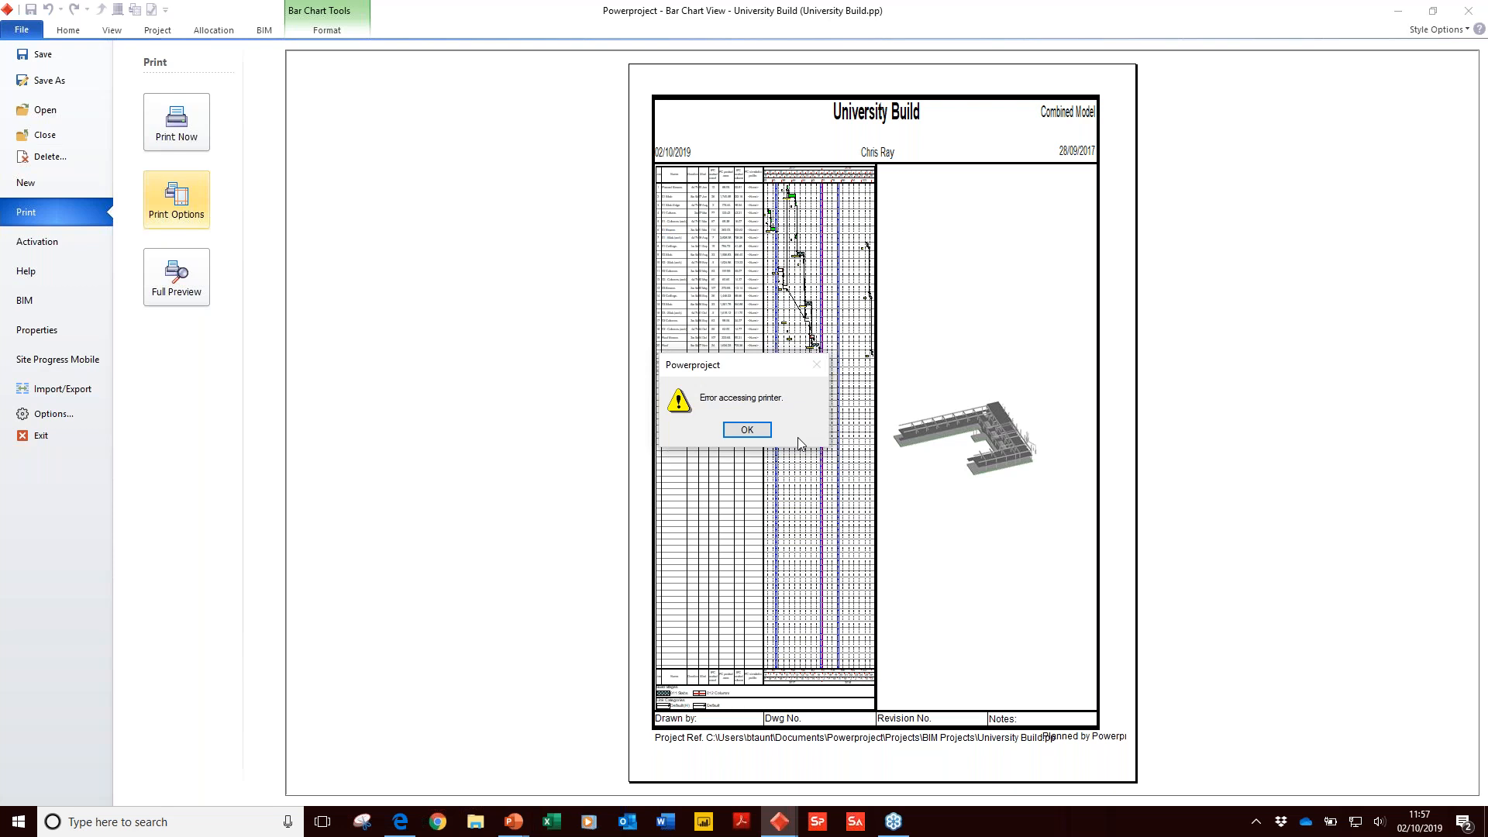
click(764, 435)
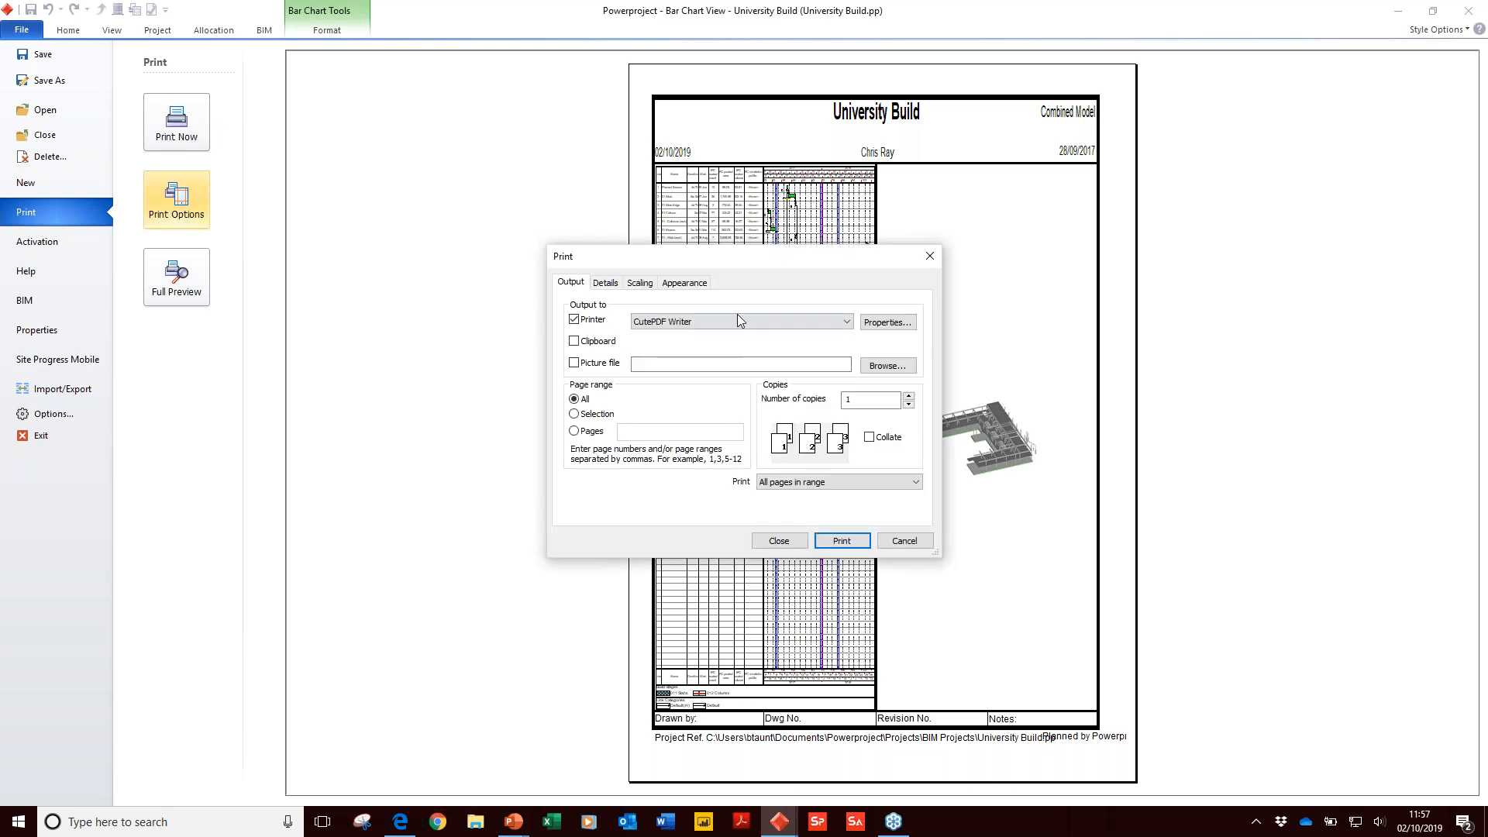
click(606, 283)
click(880, 381)
click(867, 408)
click(802, 544)
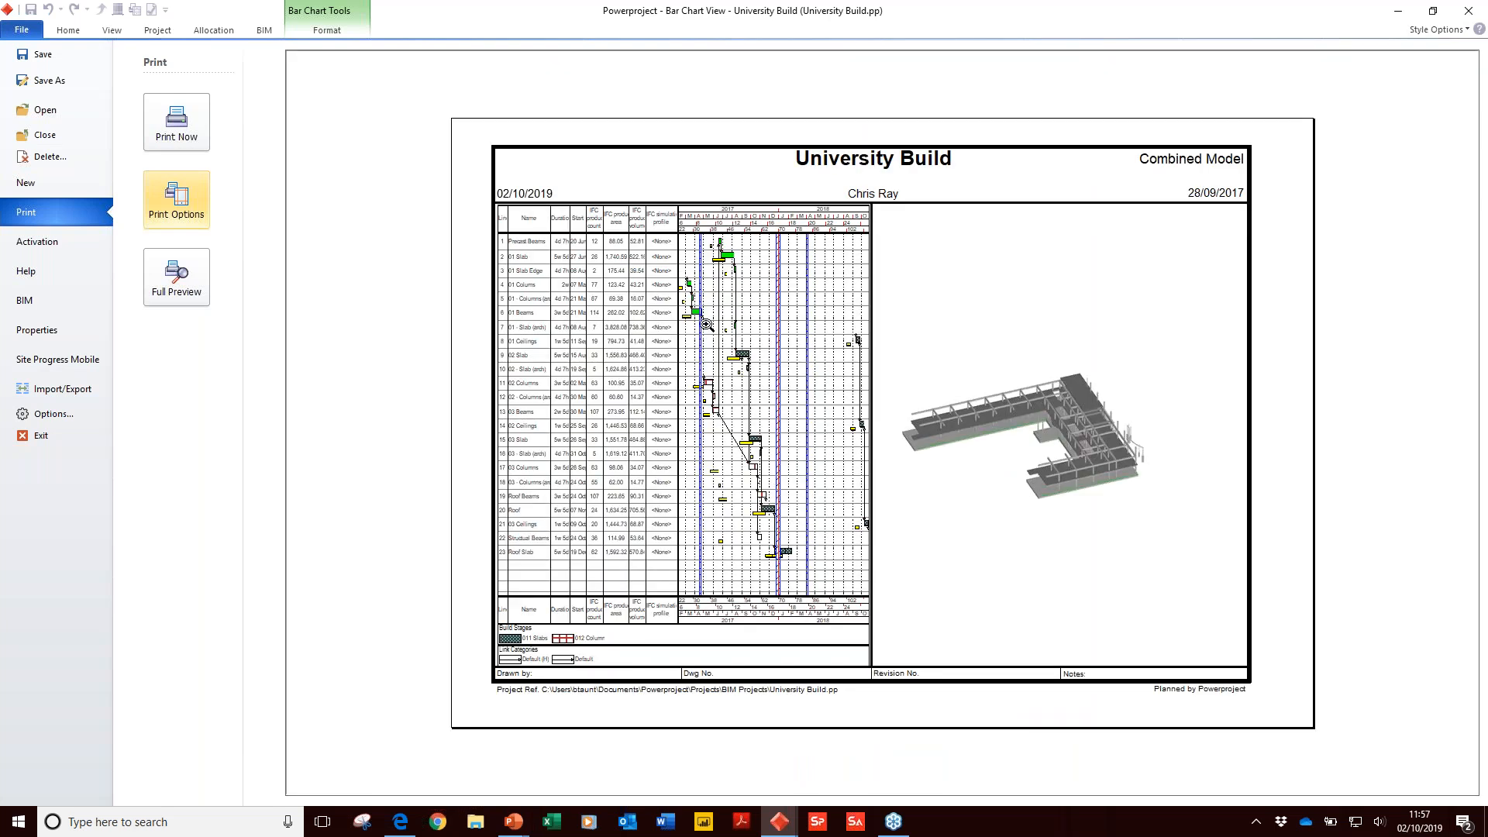
click(1042, 402)
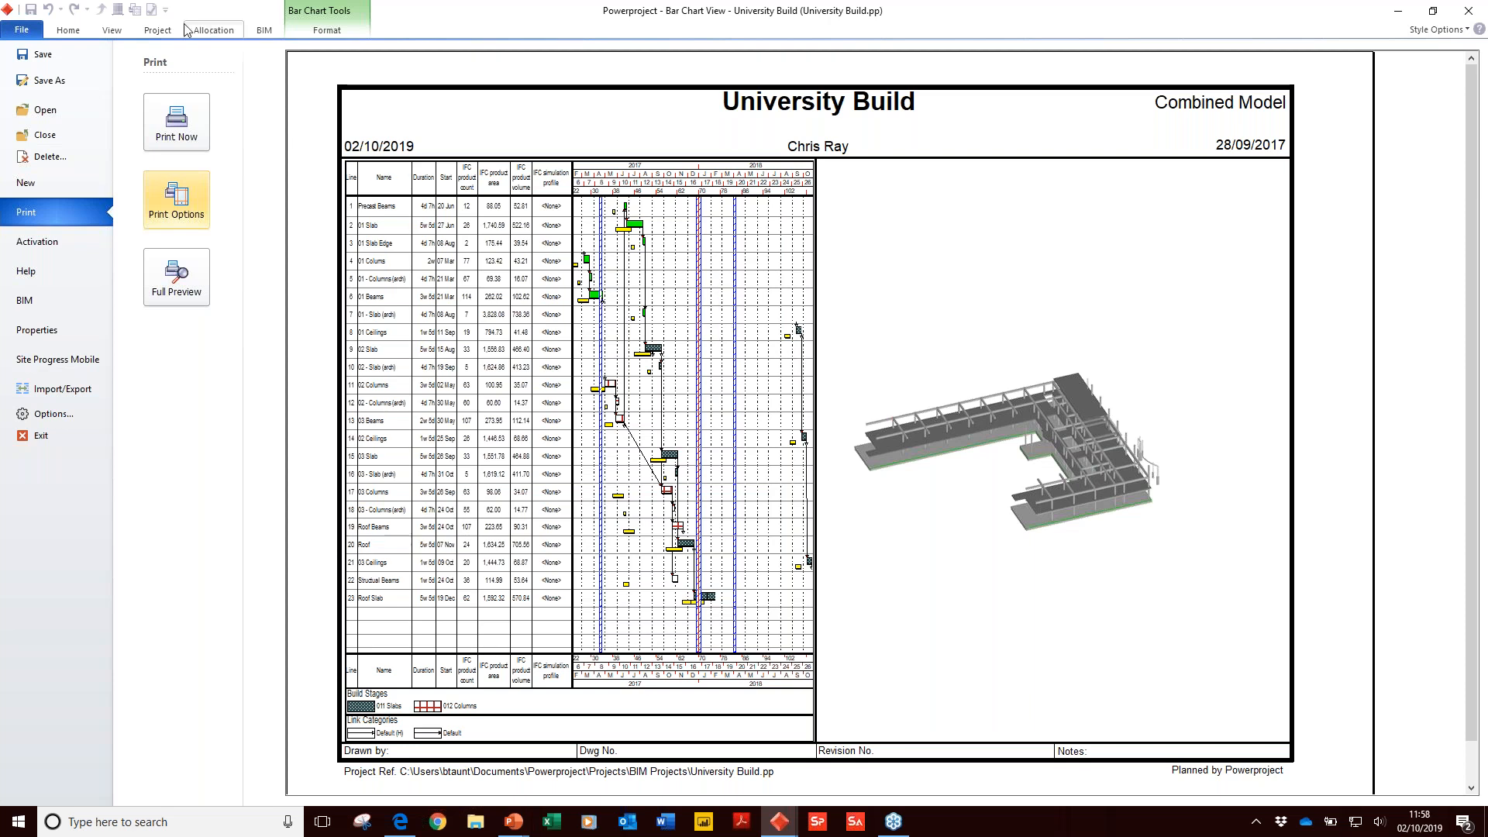
click(68, 31)
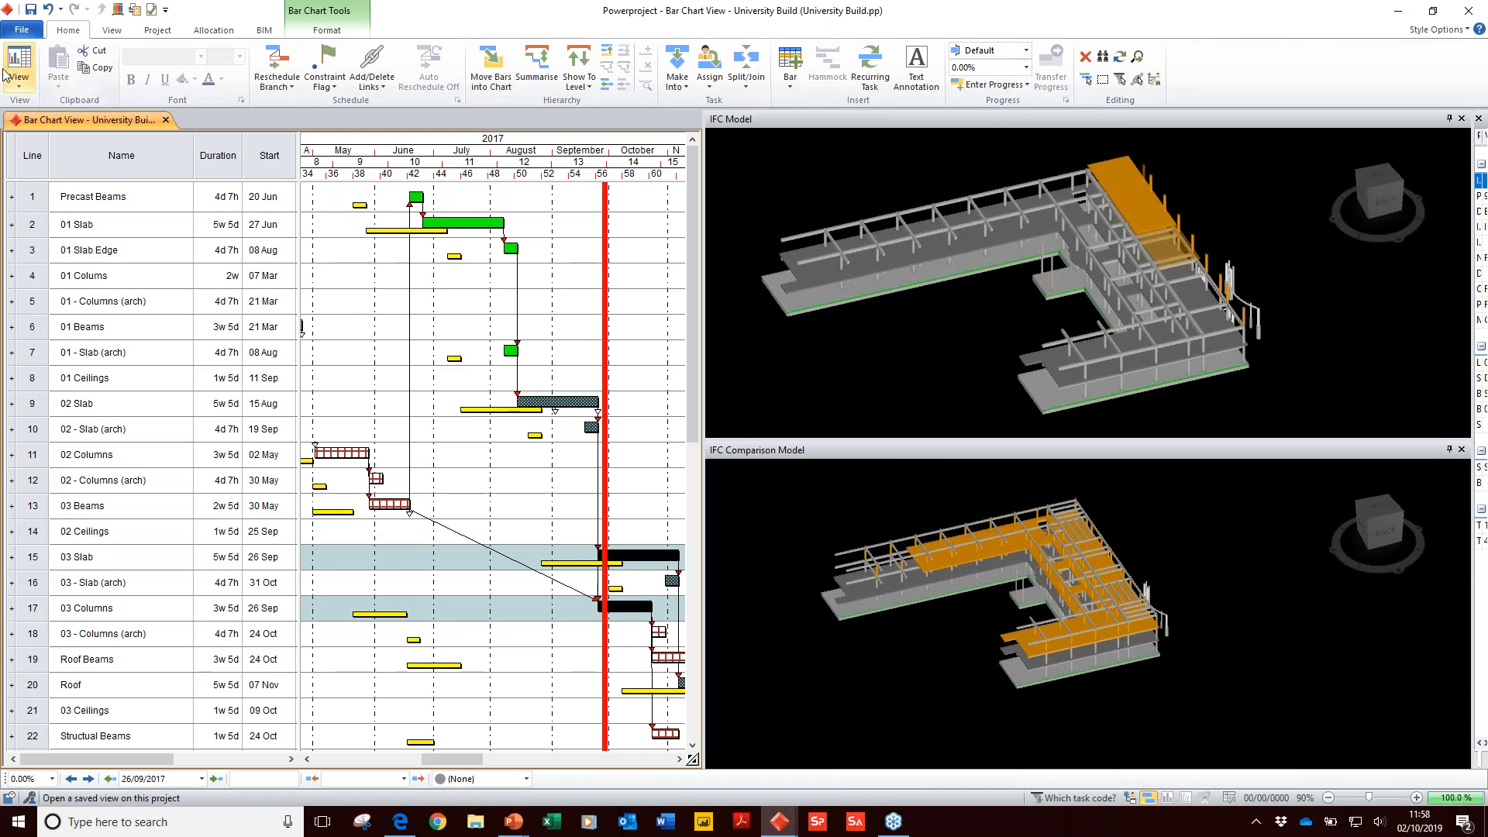
Step: Review saving University Build in the APV BIM Files (*.ppv) format, and return to the bar chart without saving
click(22, 29)
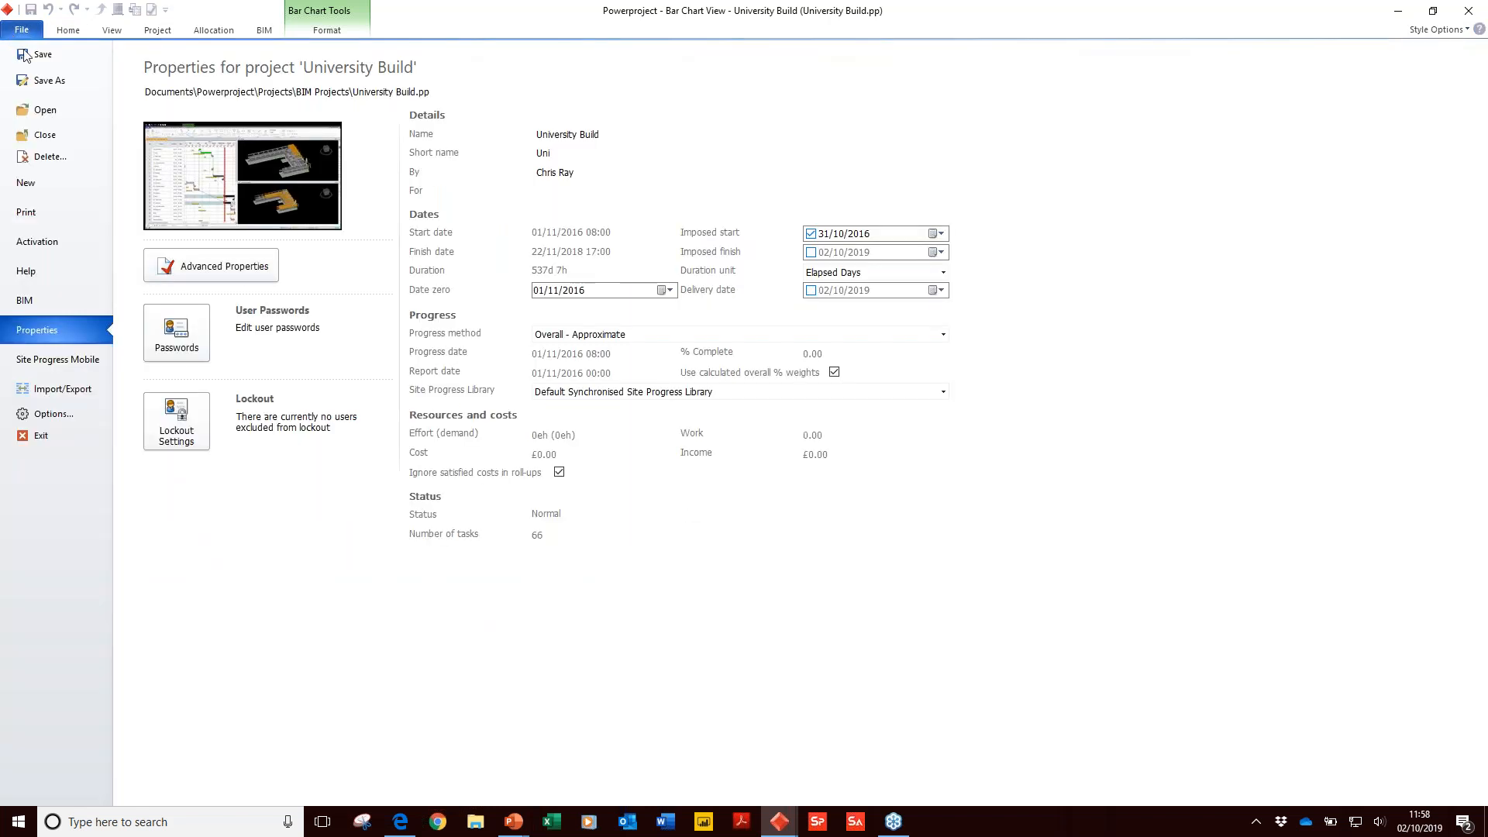
click(39, 79)
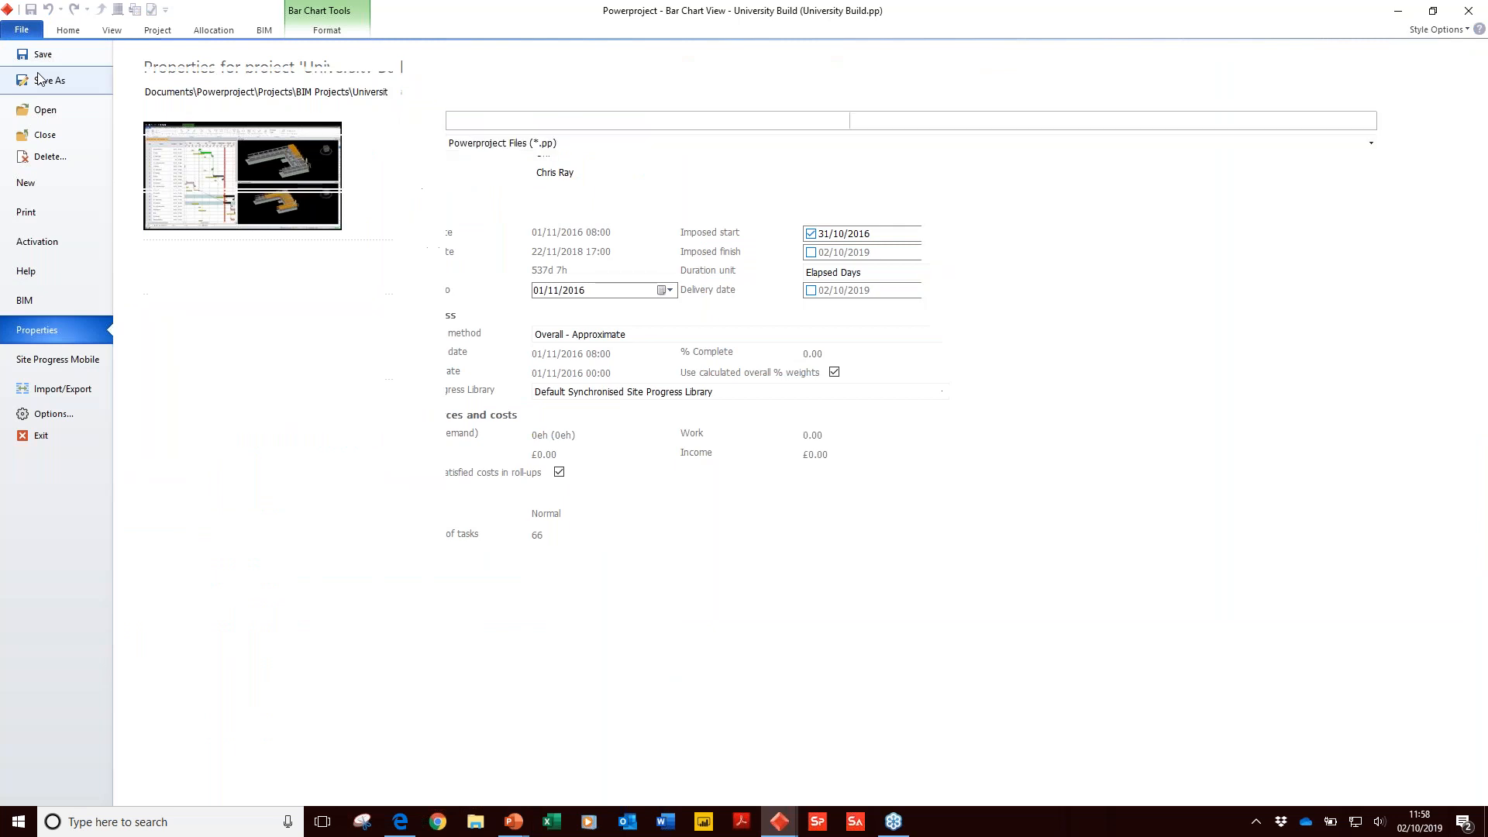
click(505, 144)
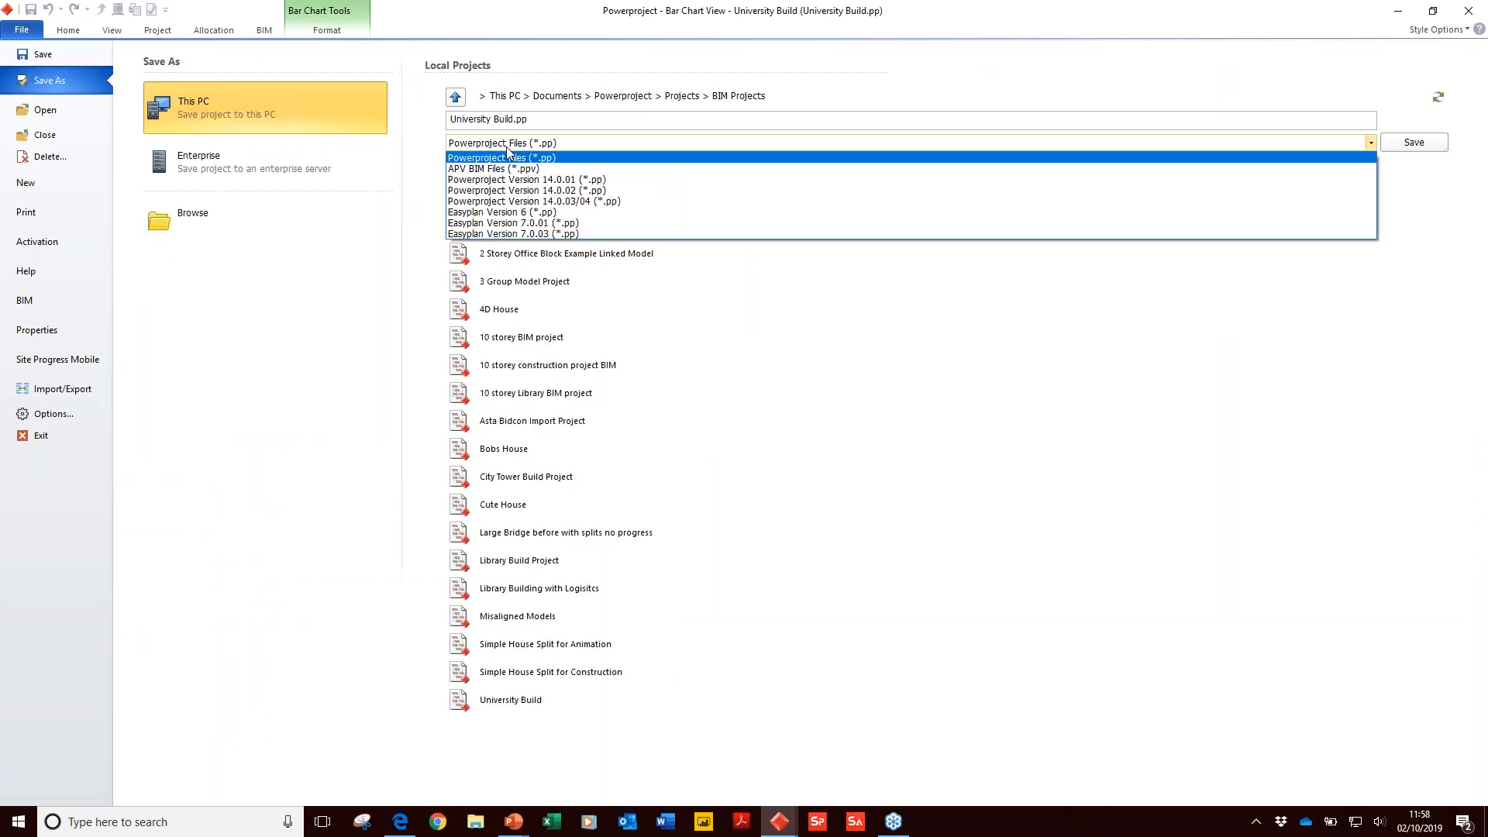
click(555, 169)
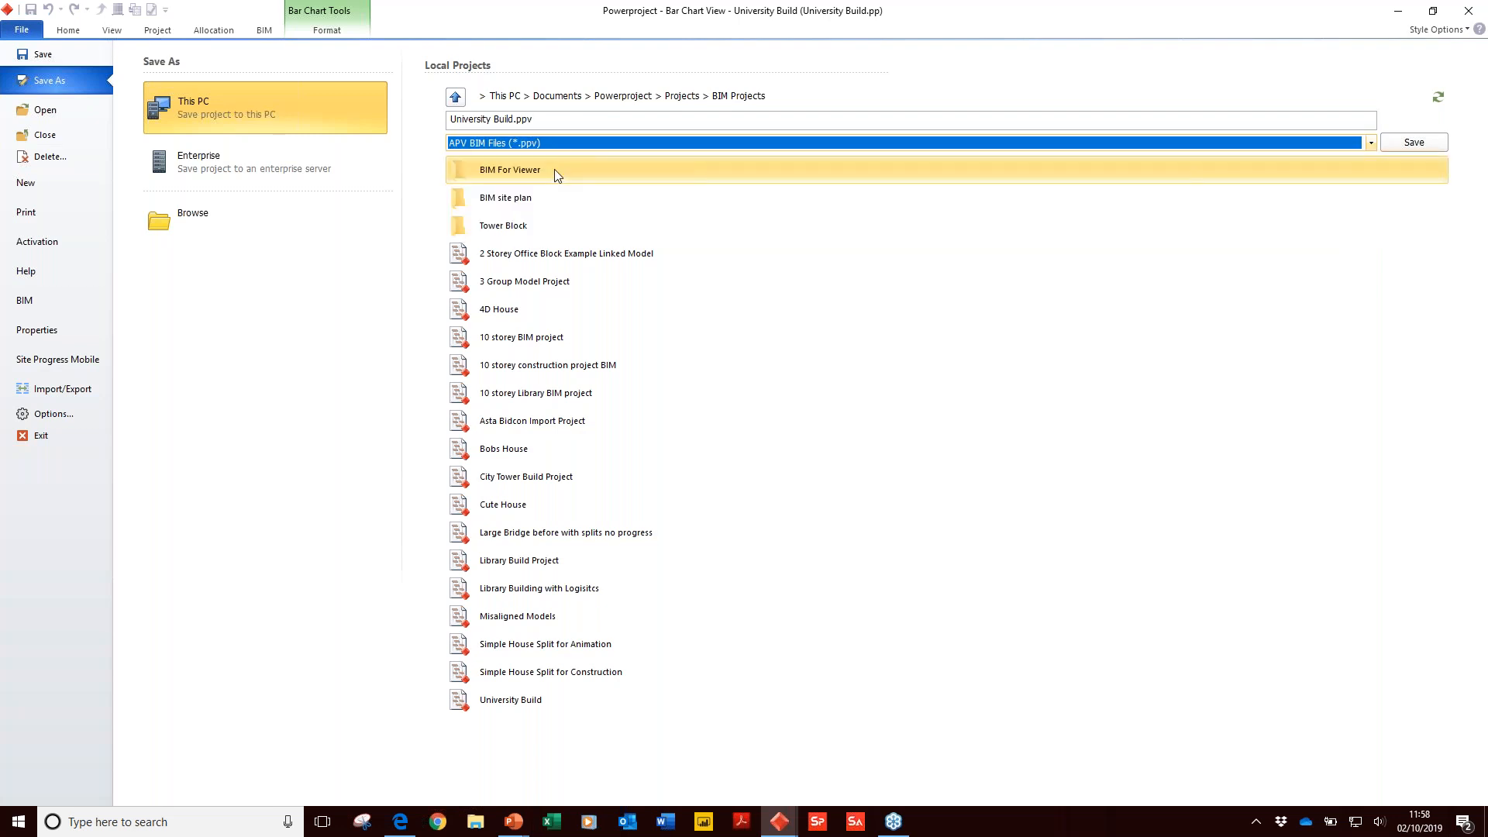
click(76, 36)
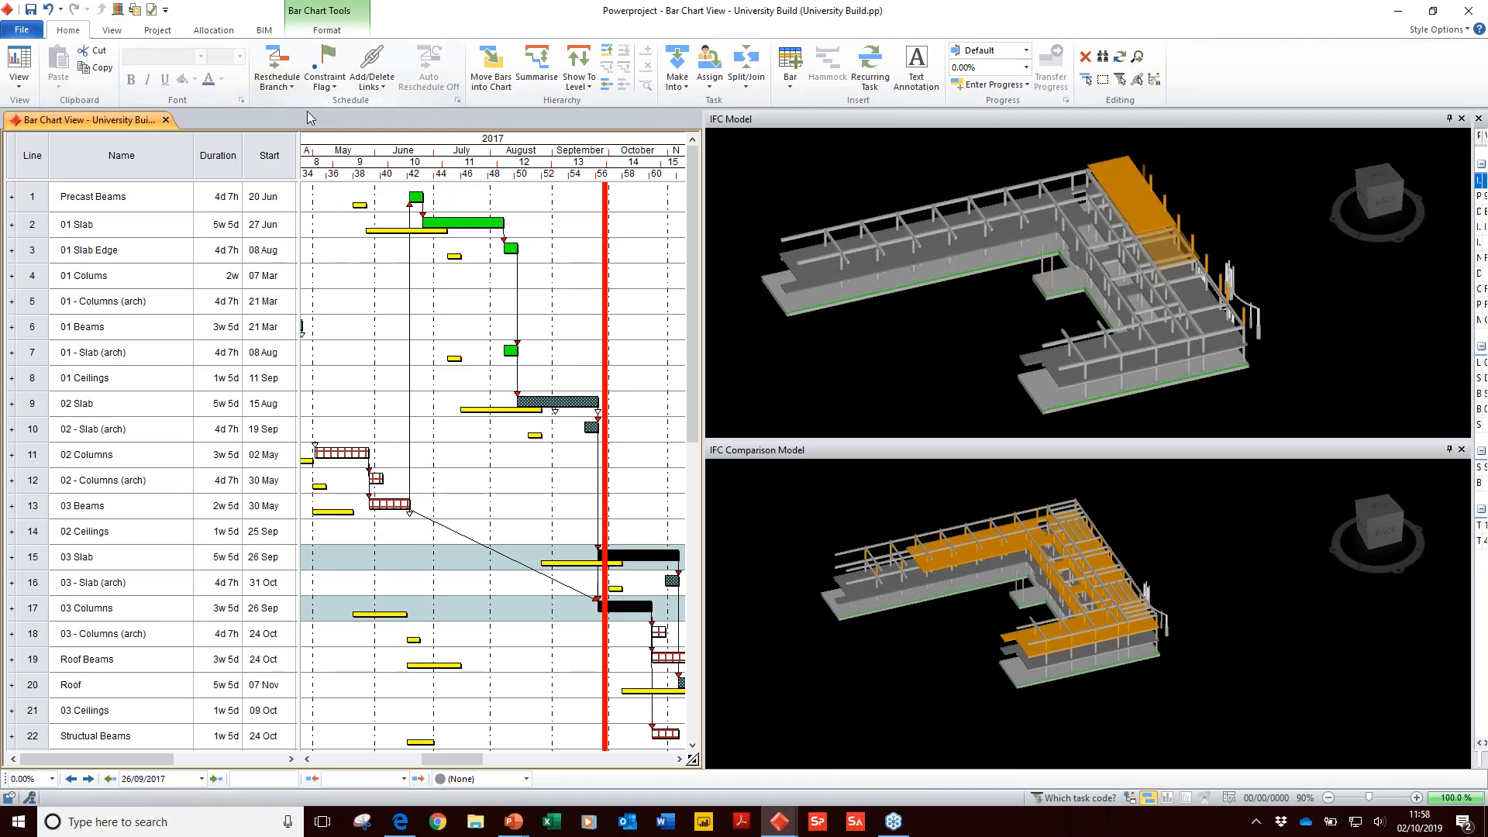
Step: Play the filtered simulations again up to 23/10/2017, and move the timeline back to 27/08/2017
click(264, 32)
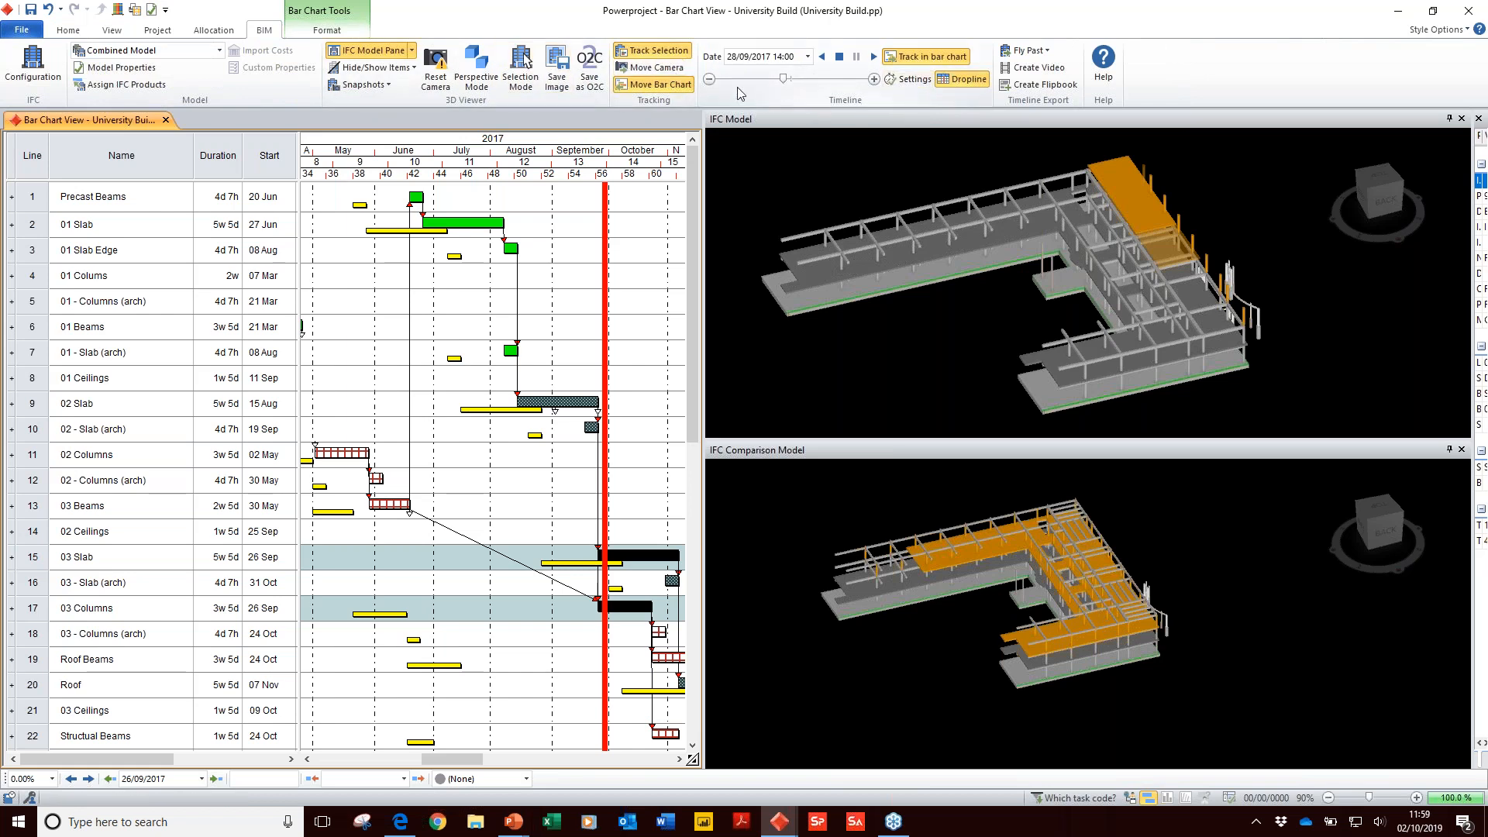
click(874, 58)
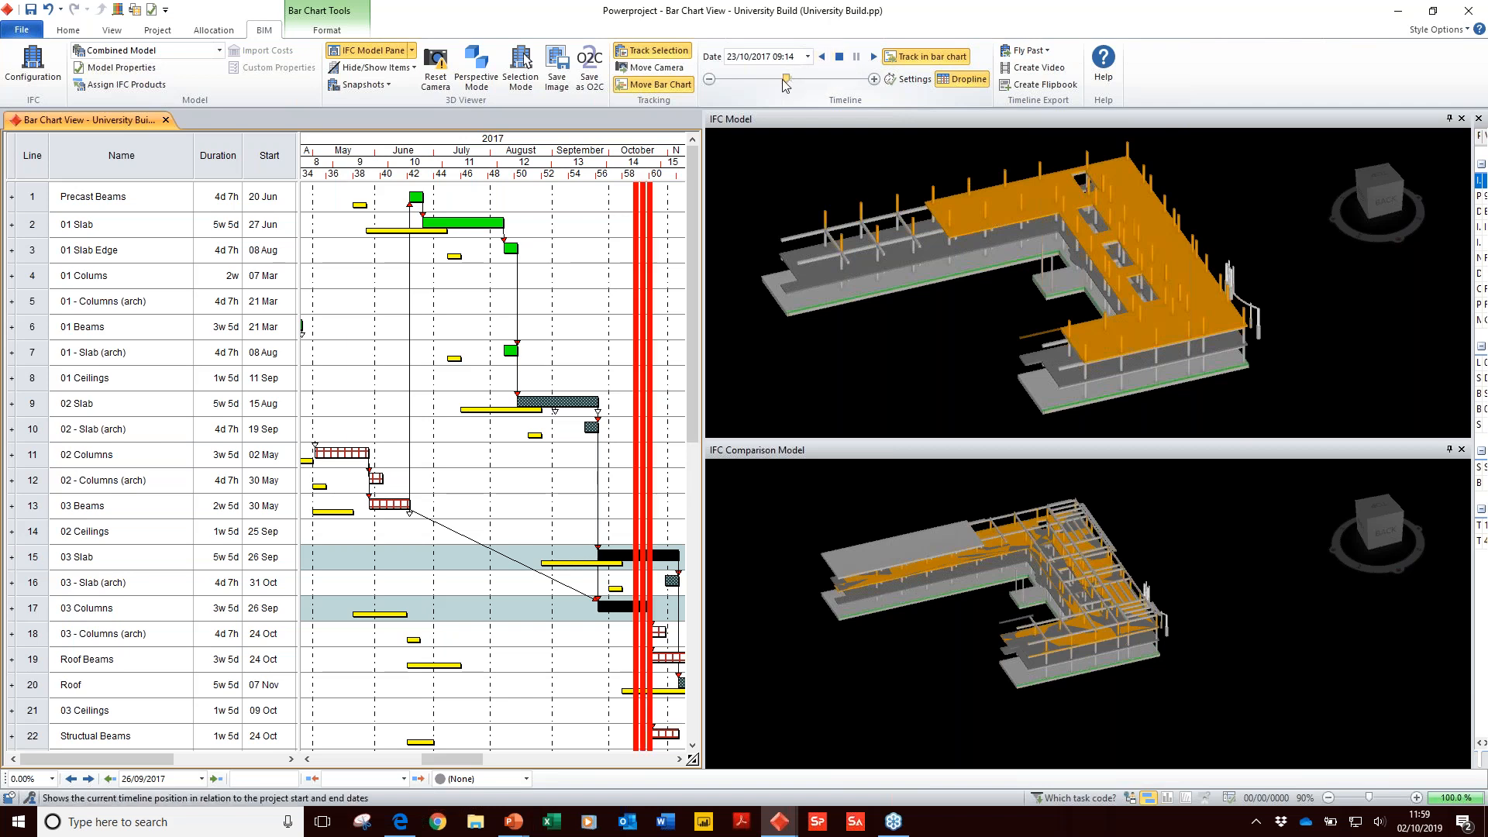
drag(787, 78, 777, 78)
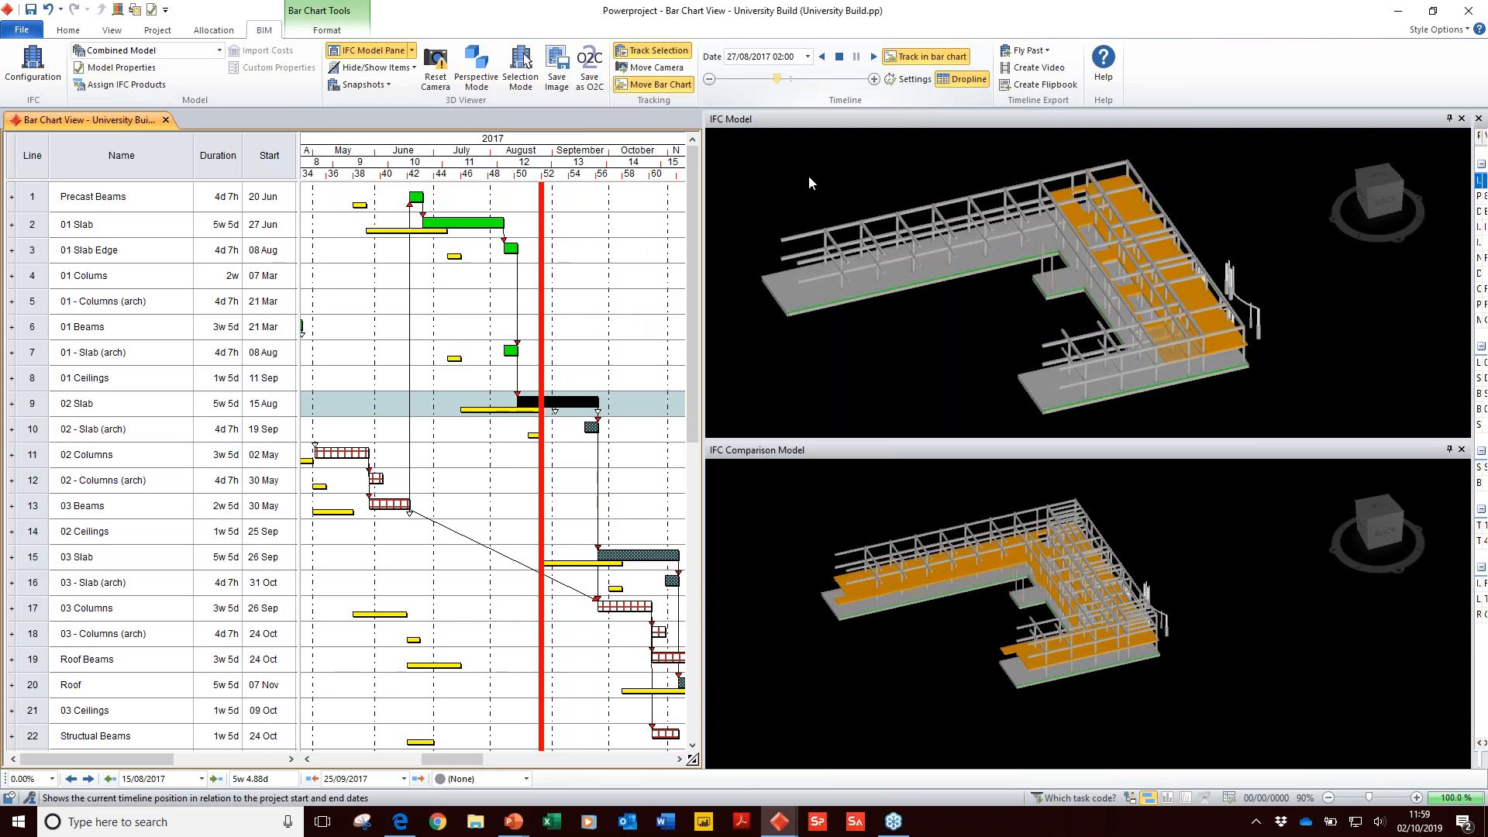
Step: Switch to the PowerPoint slide show and advance to the slide about the Free BIM Project Viewer
mouse_move(508, 825)
click(528, 783)
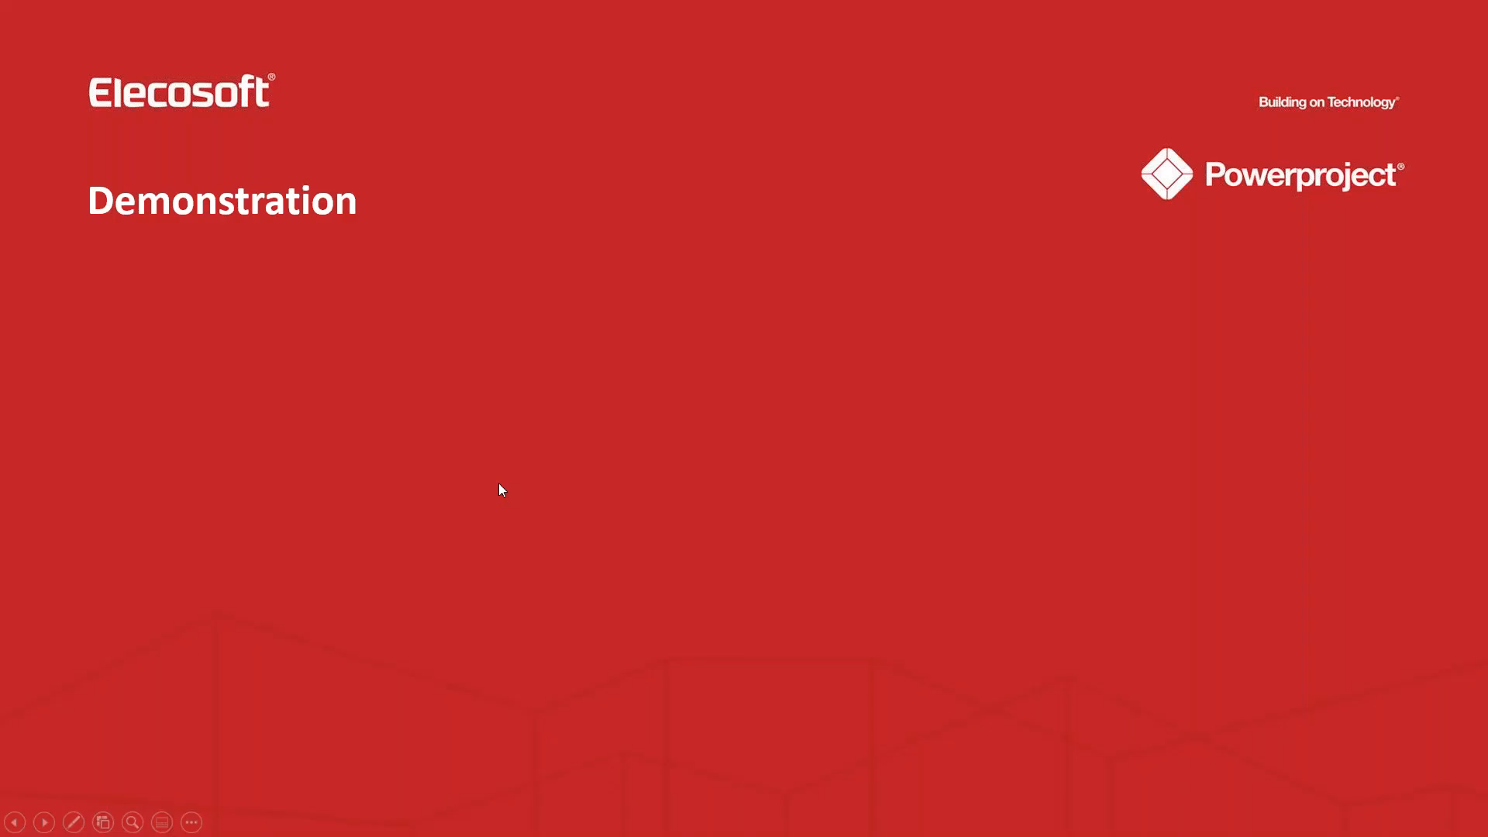
click(499, 483)
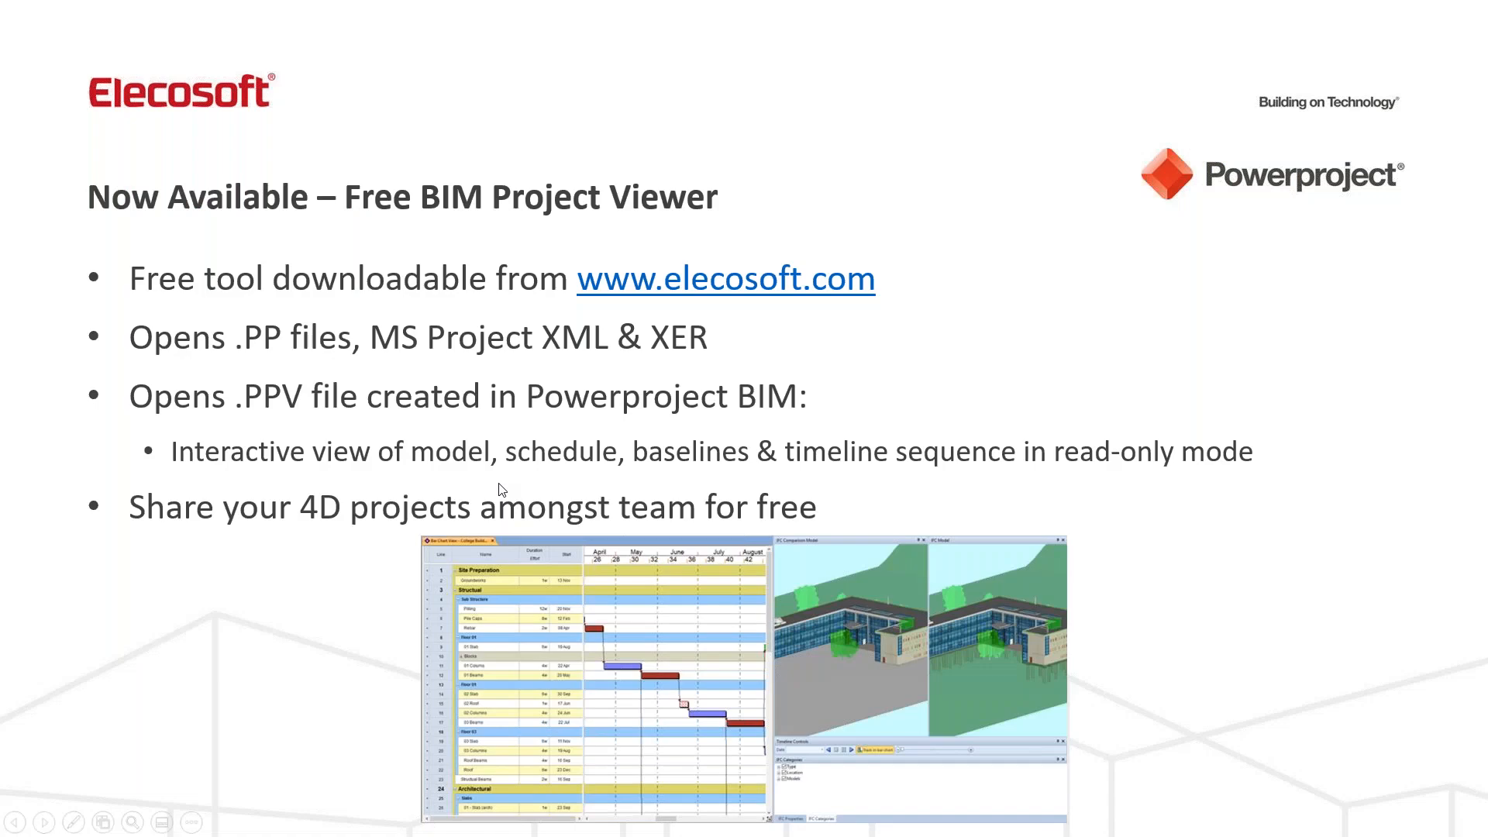